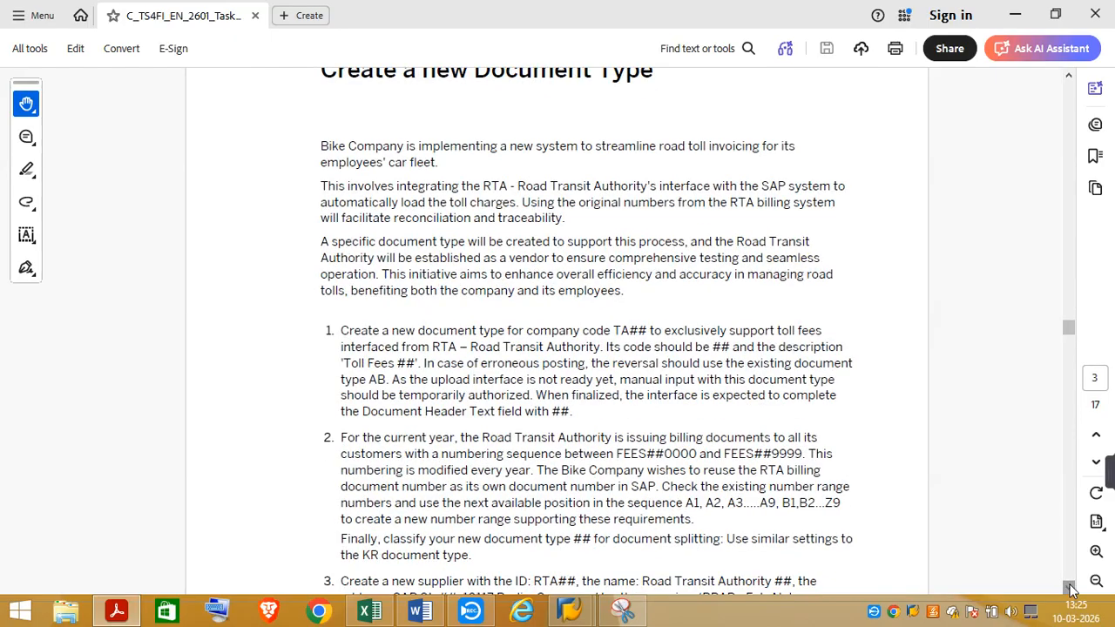
{"action": "scroll", "coordinate": [1071, 590], "scroll_direction": "down", "scroll_amount": 5}
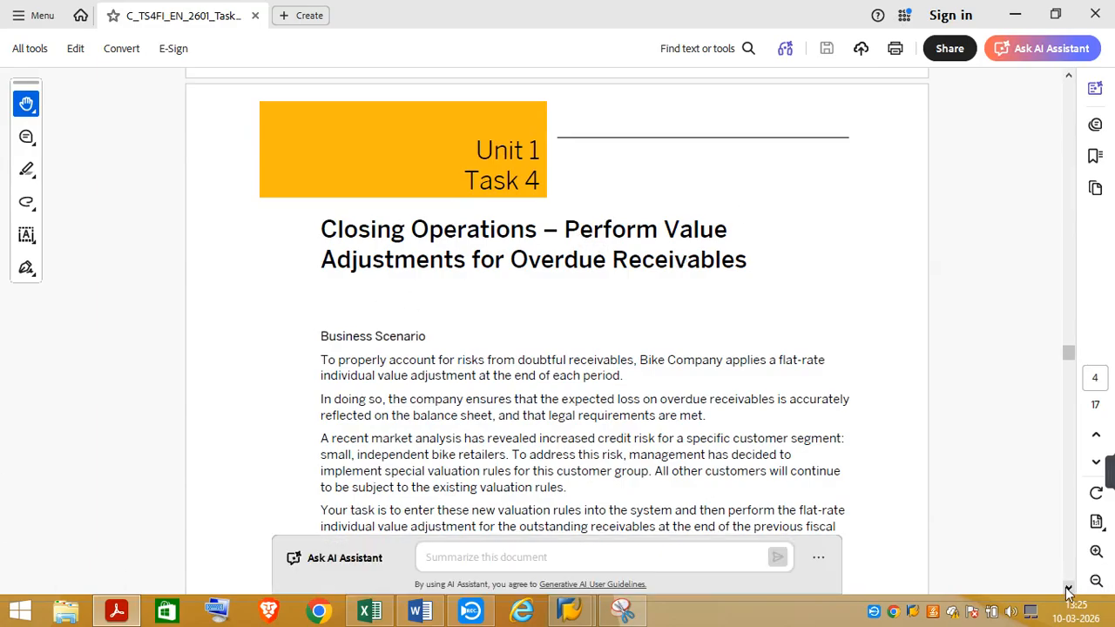
Read the Task 4 instructions on value adjustments for overdue receivables in the task PDF
{"action": "scroll", "coordinate": [1069, 591], "scroll_direction": "down", "scroll_amount": 2}
{"action": "scroll", "coordinate": [1070, 590], "scroll_direction": "down", "scroll_amount": 5}
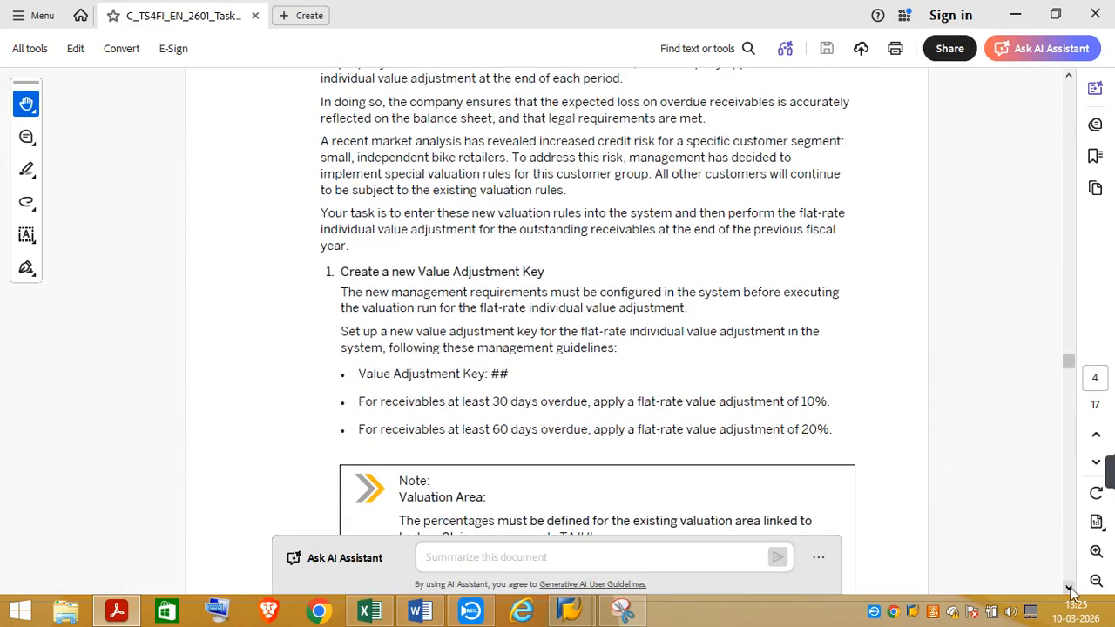
{"action": "scroll", "coordinate": [1072, 591], "scroll_direction": "down", "scroll_amount": 6}
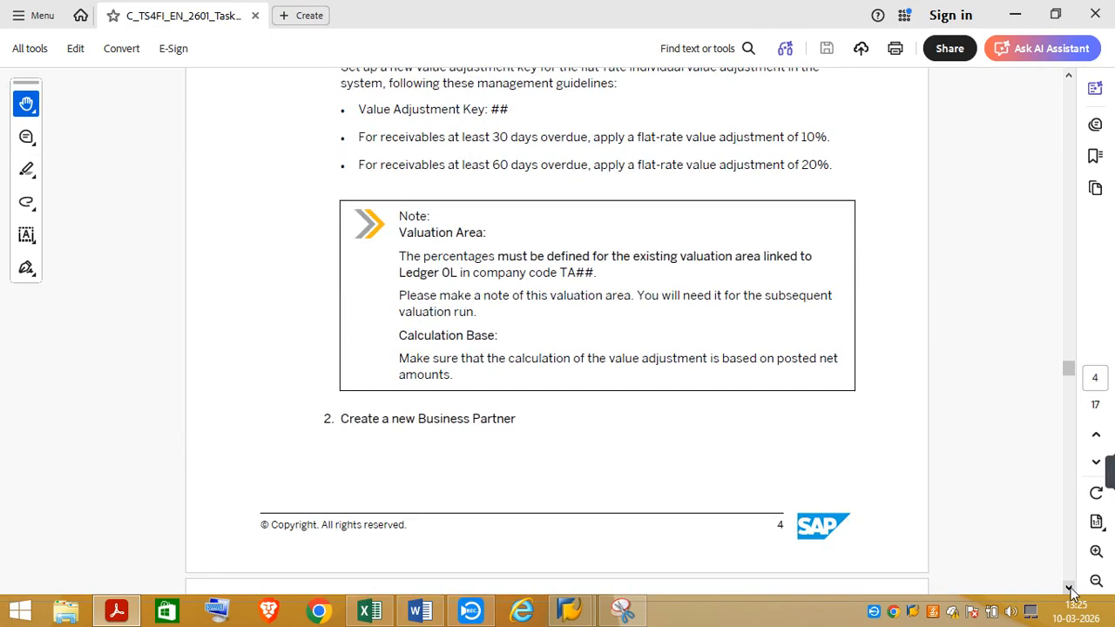
{"action": "scroll", "coordinate": [1071, 591], "scroll_direction": "down", "scroll_amount": 3}
Switch to the SAP Certification workbook in Excel and review the notes from the Closing Operations heading through the ledger settings
{"action": "left_click", "coordinate": [371, 612]}
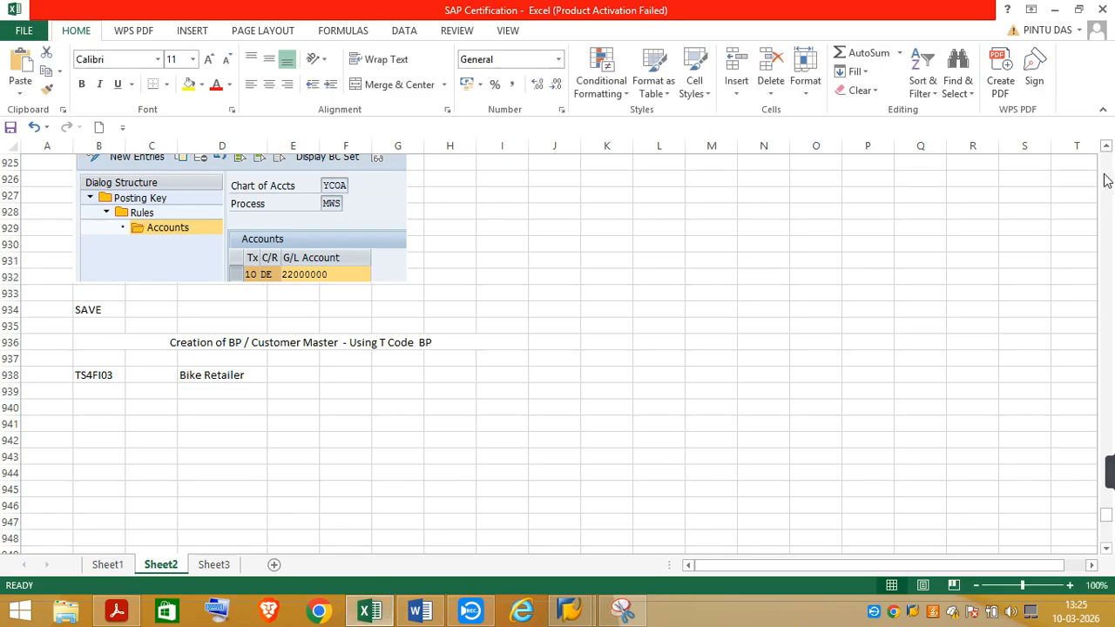
{"action": "left_click", "coordinate": [1106, 181]}
{"action": "left_click", "coordinate": [1107, 180]}
{"action": "left_click", "coordinate": [1106, 181]}
{"action": "left_click", "coordinate": [1107, 179]}
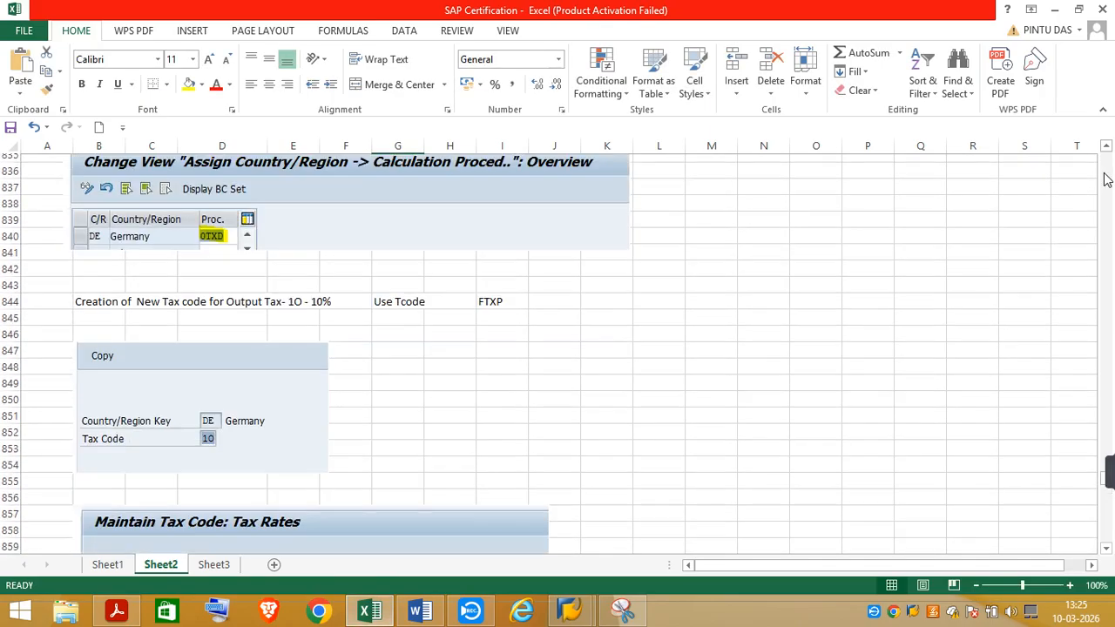
{"action": "left_click", "coordinate": [1106, 180]}
{"action": "left_click", "coordinate": [1106, 181]}
{"action": "left_click", "coordinate": [1107, 180]}
{"action": "left_click", "coordinate": [1107, 180]}
{"action": "left_click", "coordinate": [1106, 180]}
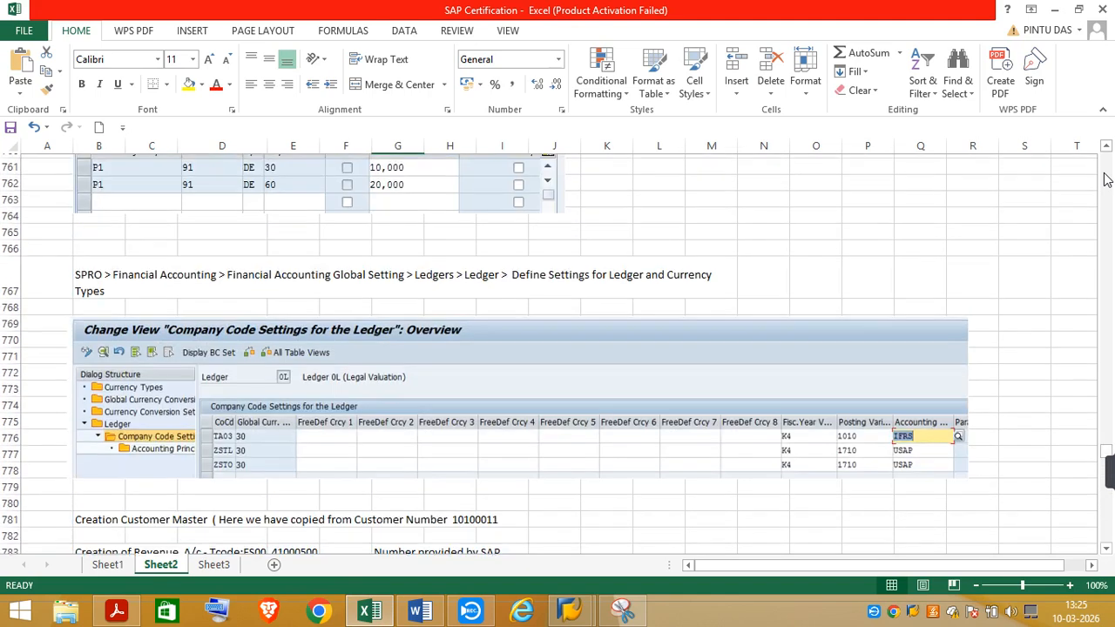
{"action": "left_click", "coordinate": [1107, 180]}
{"action": "left_click", "coordinate": [1107, 180]}
{"action": "left_click", "coordinate": [1107, 180]}
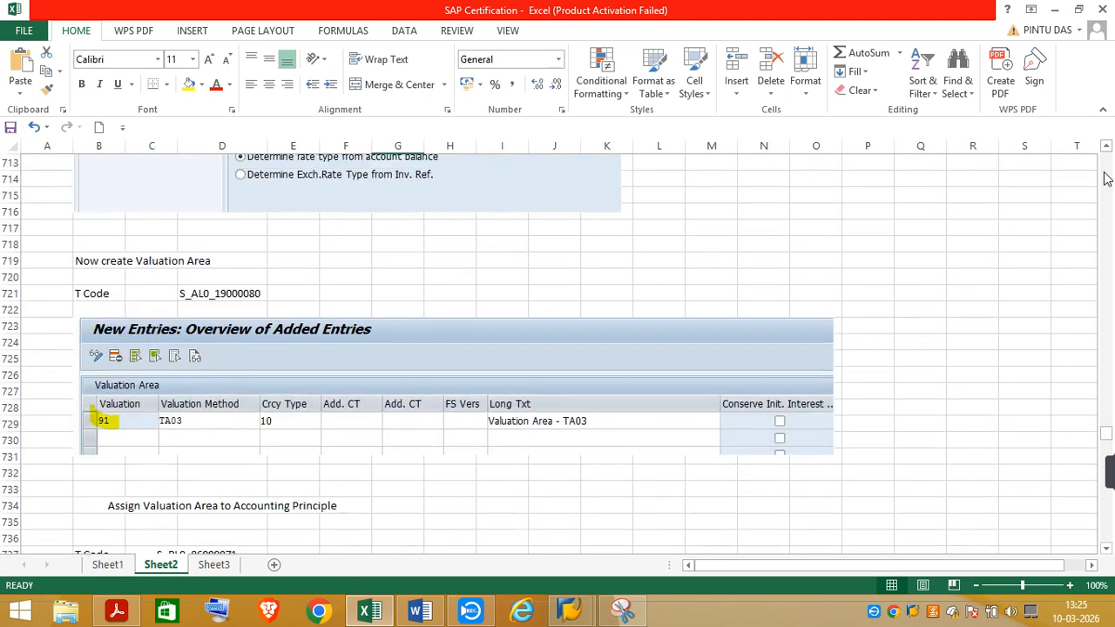
{"action": "left_click", "coordinate": [1107, 180]}
{"action": "left_click", "coordinate": [1107, 180]}
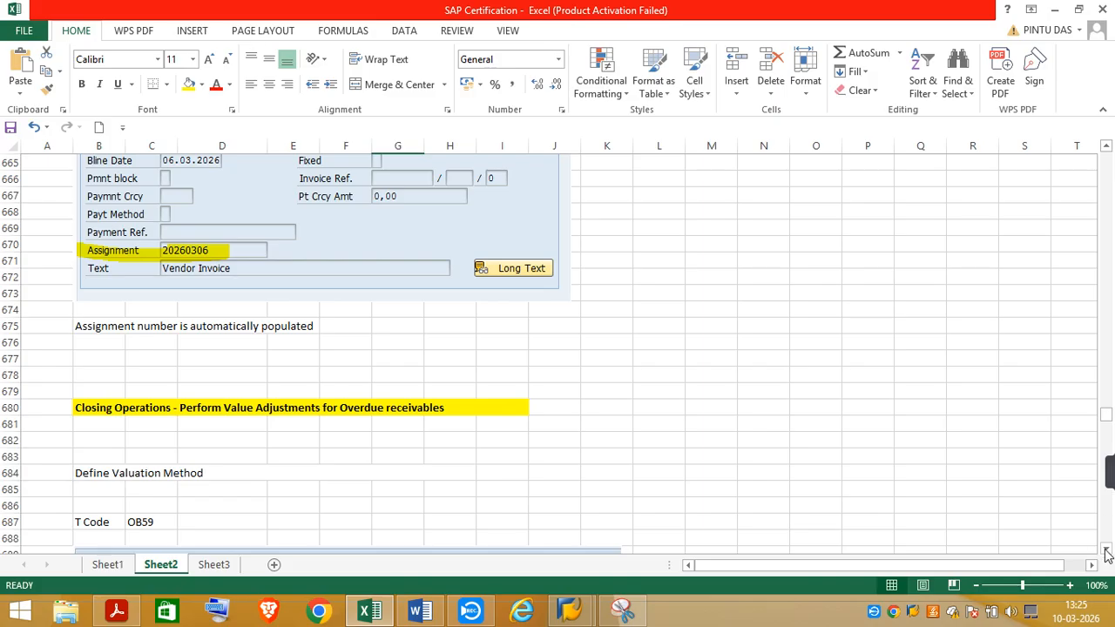
{"action": "left_click_drag", "start_coordinate": [1107, 551], "coordinate": [1106, 551]}
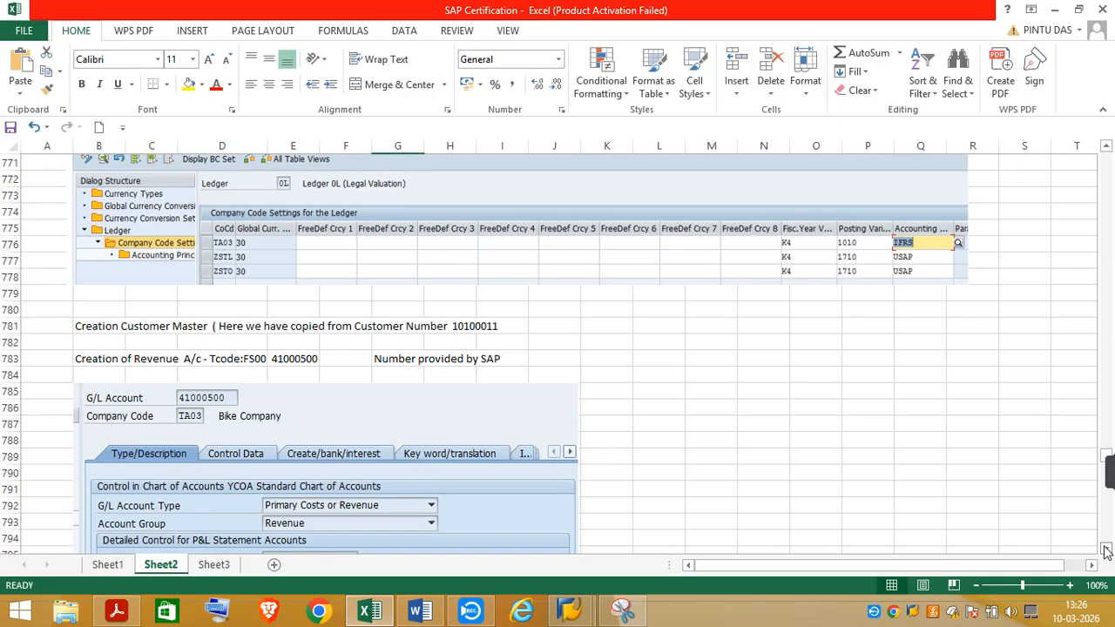
Delete the "Creation Customer Master" note in row 781 of Sheet2
{"action": "left_click_drag", "start_coordinate": [1107, 551], "coordinate": [1107, 550]}
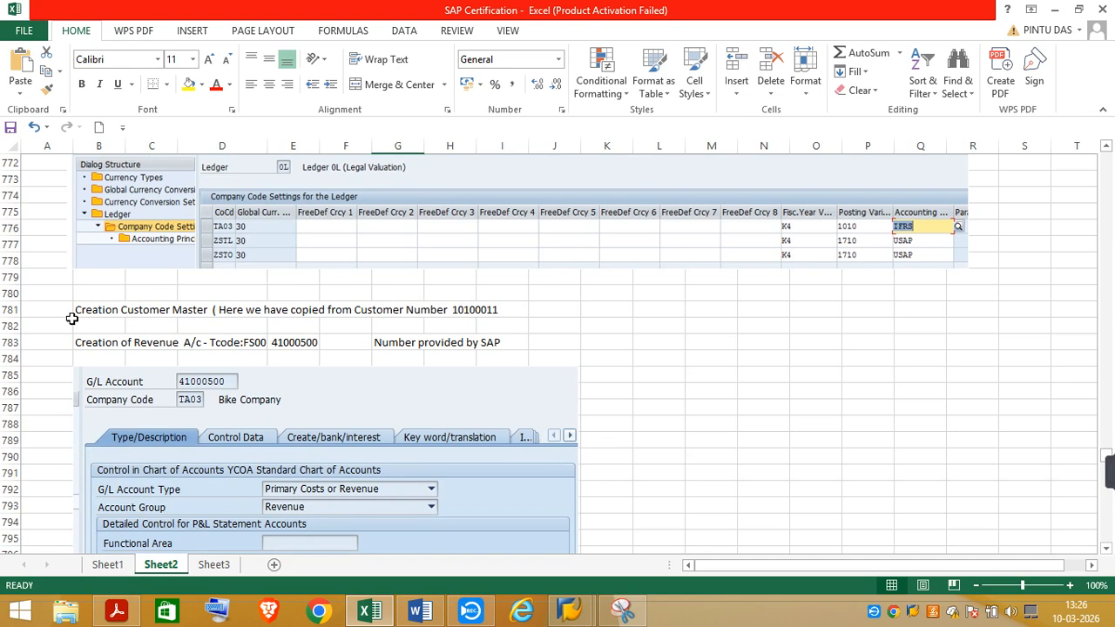
{"action": "left_click_drag", "start_coordinate": [75, 309], "coordinate": [495, 307]}
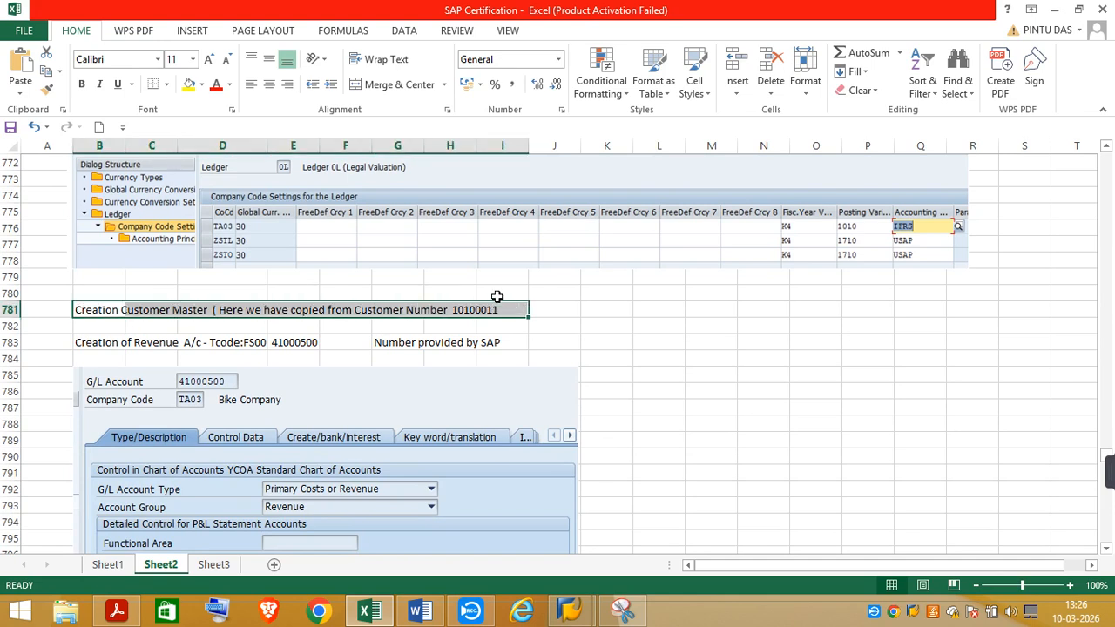
{"action": "key", "text": "Delete"}
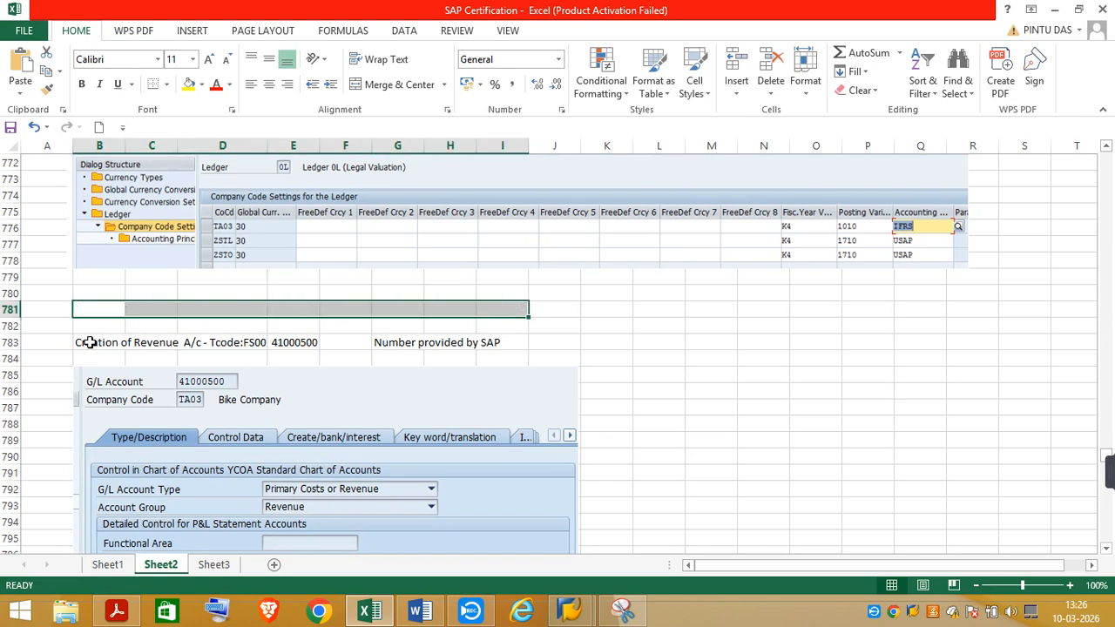
{"action": "left_click", "coordinate": [694, 309]}
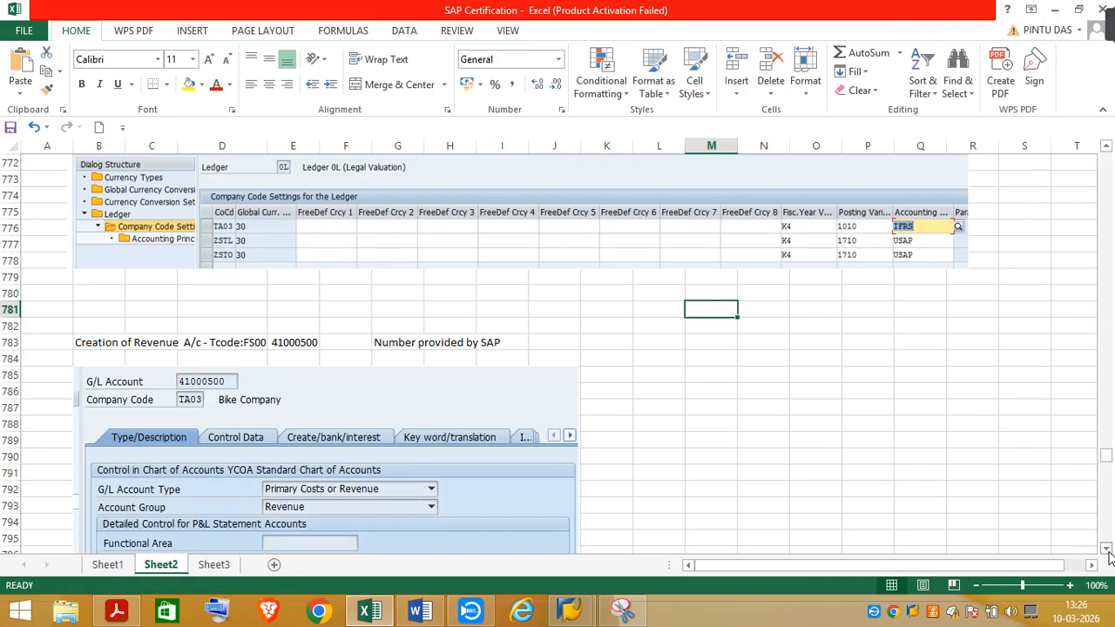
Review the notes on the revenue, receivables and output tax accounts, the tax code, and the business partner creation heading
{"action": "scroll", "coordinate": [1108, 555], "scroll_direction": "down", "scroll_amount": 8}
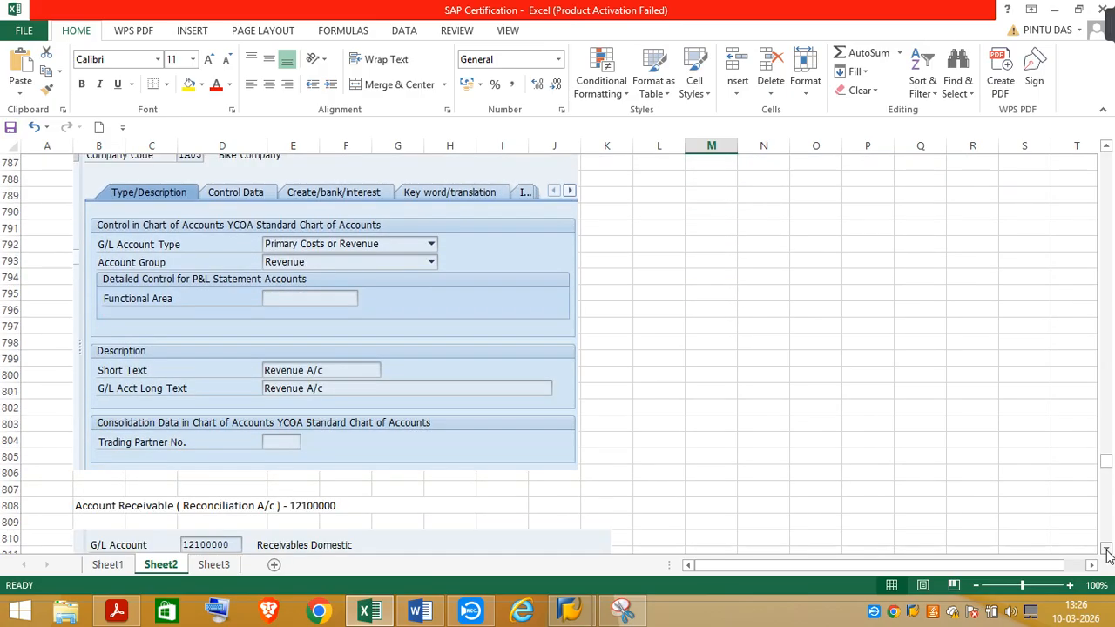
{"action": "scroll", "coordinate": [1108, 555], "scroll_direction": "down", "scroll_amount": 4}
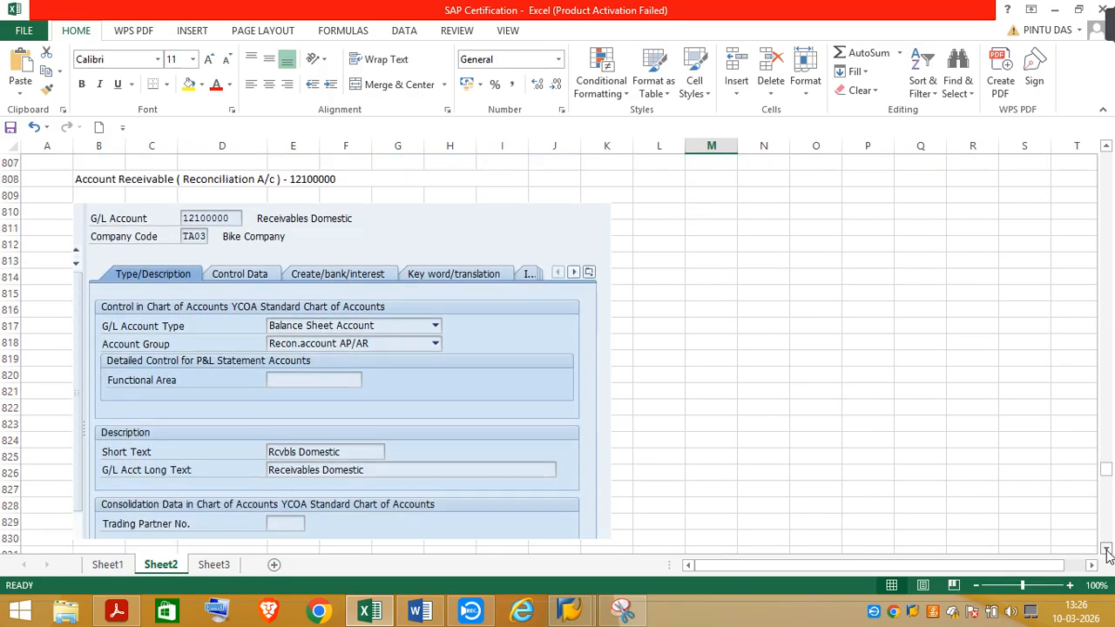
{"action": "scroll", "coordinate": [1107, 555], "scroll_direction": "down", "scroll_amount": 4}
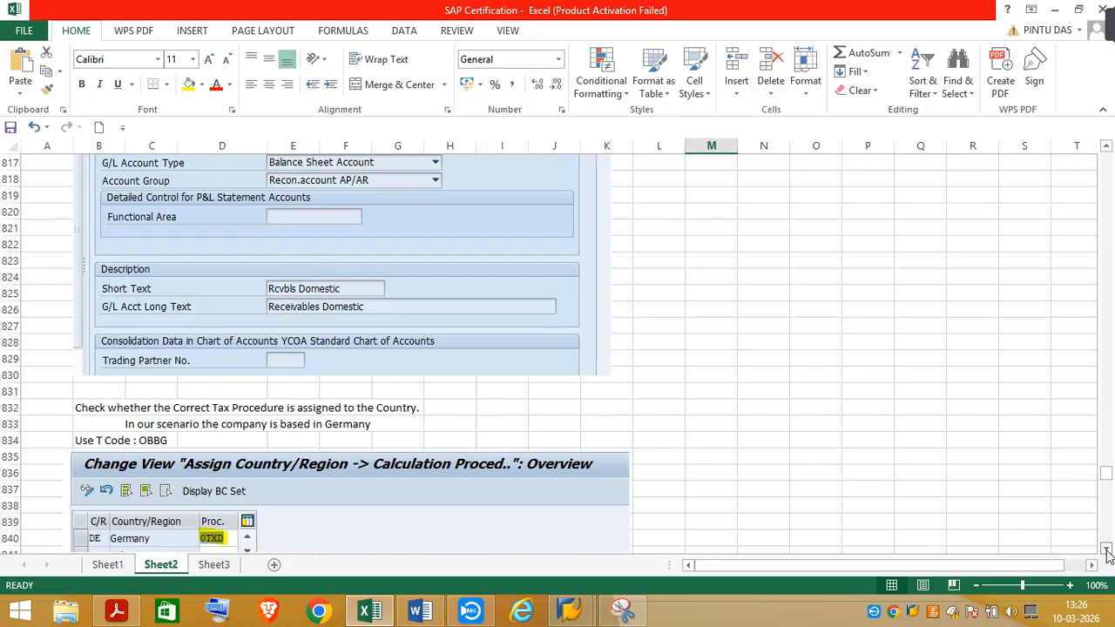
{"action": "scroll", "coordinate": [1108, 555], "scroll_direction": "down", "scroll_amount": 4}
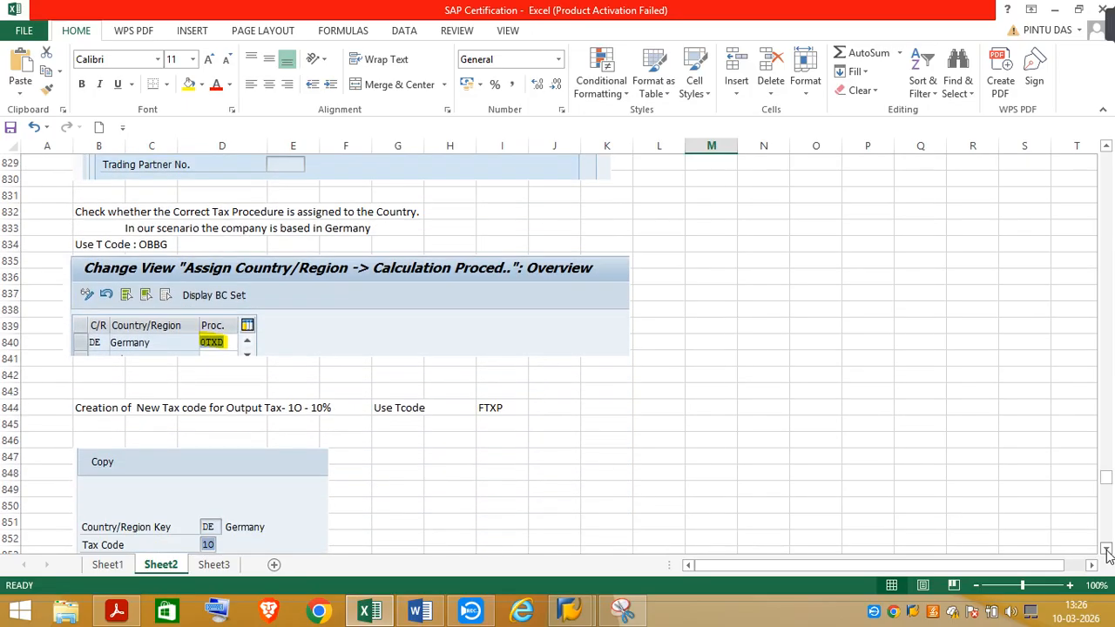
{"action": "scroll", "coordinate": [1108, 555], "scroll_direction": "down", "scroll_amount": 3}
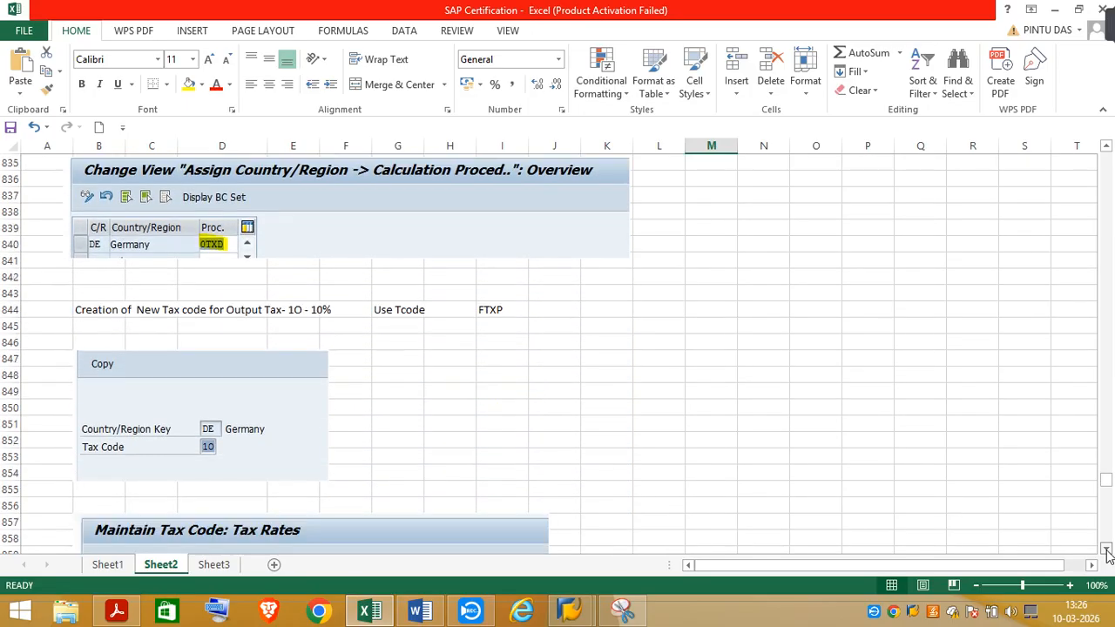
{"action": "scroll", "coordinate": [1107, 555], "scroll_direction": "down", "scroll_amount": 5}
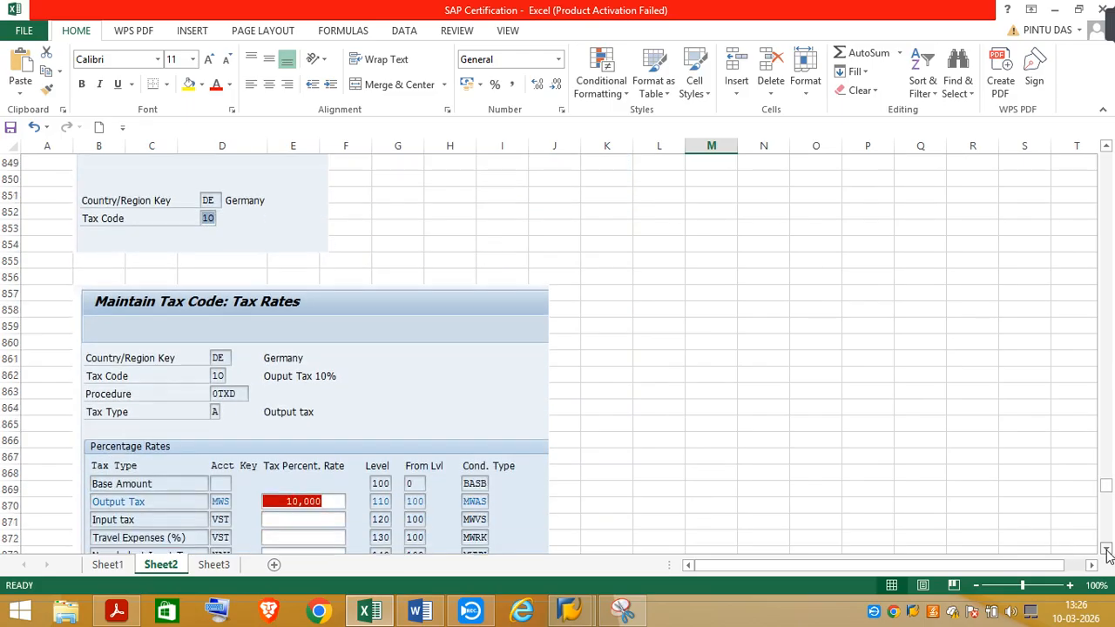
{"action": "scroll", "coordinate": [1108, 555], "scroll_direction": "down", "scroll_amount": 7}
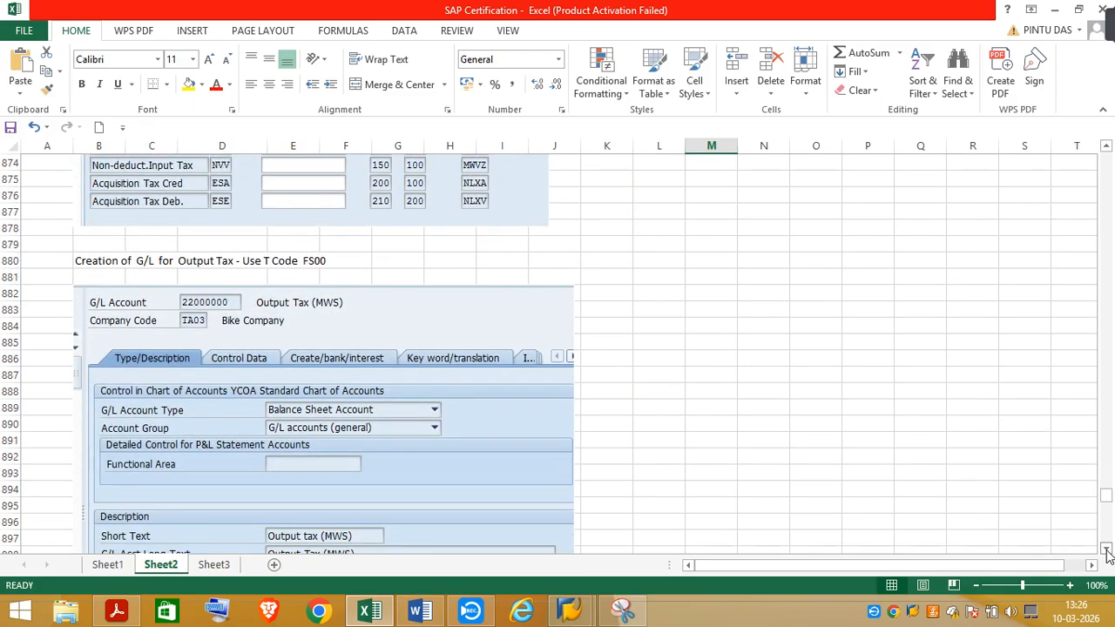
{"action": "scroll", "coordinate": [1107, 555], "scroll_direction": "down", "scroll_amount": 7}
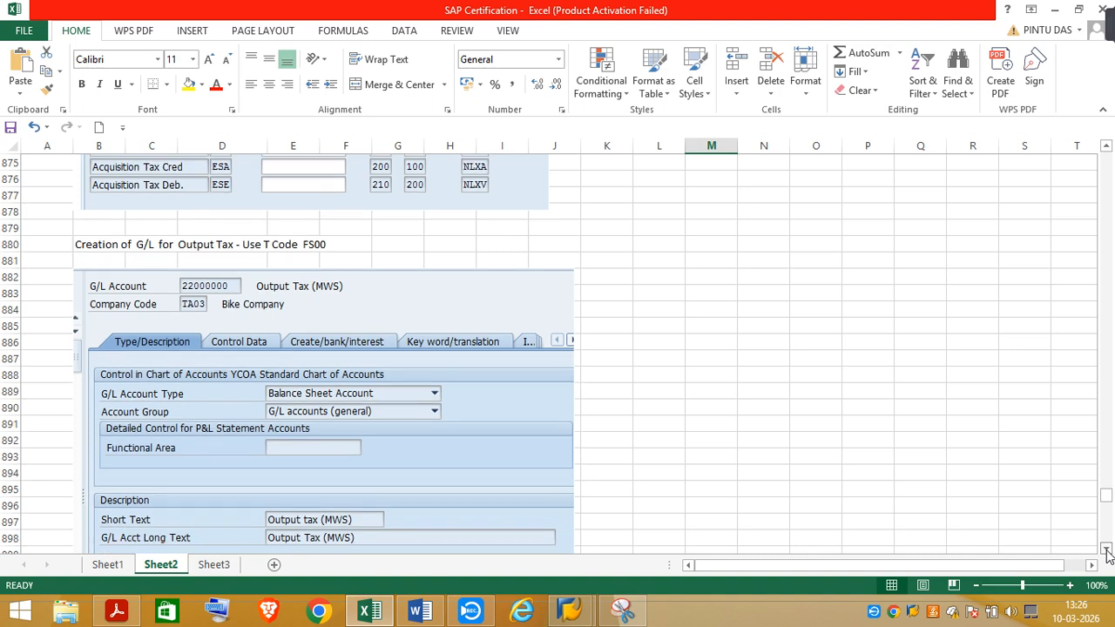
{"action": "scroll", "coordinate": [1107, 555], "scroll_direction": "down", "scroll_amount": 4}
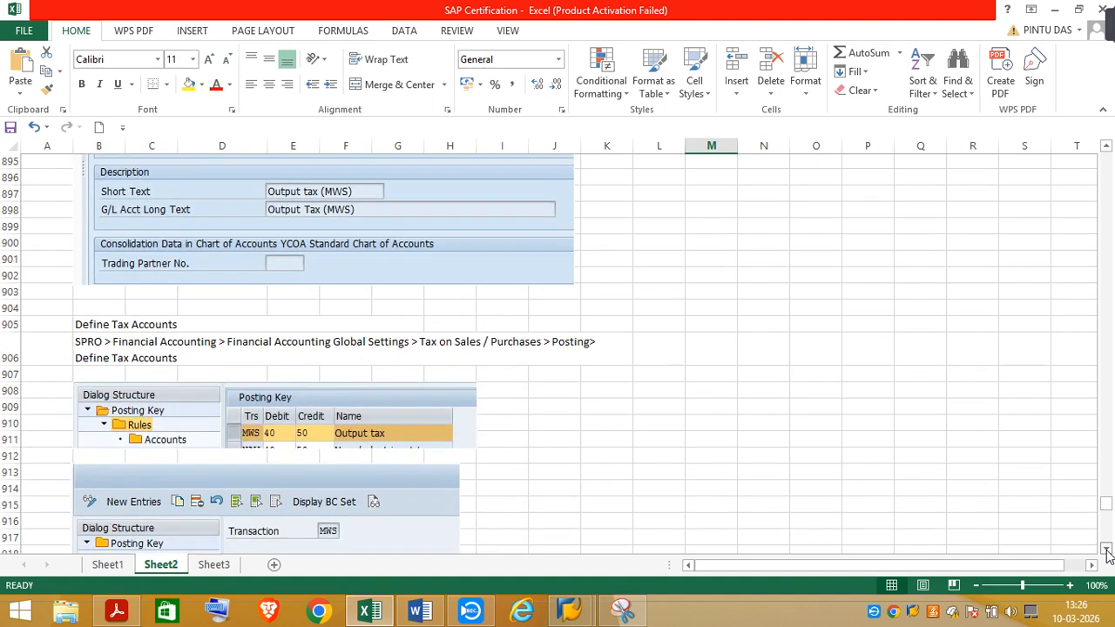
{"action": "scroll", "coordinate": [1108, 555], "scroll_direction": "down", "scroll_amount": 6}
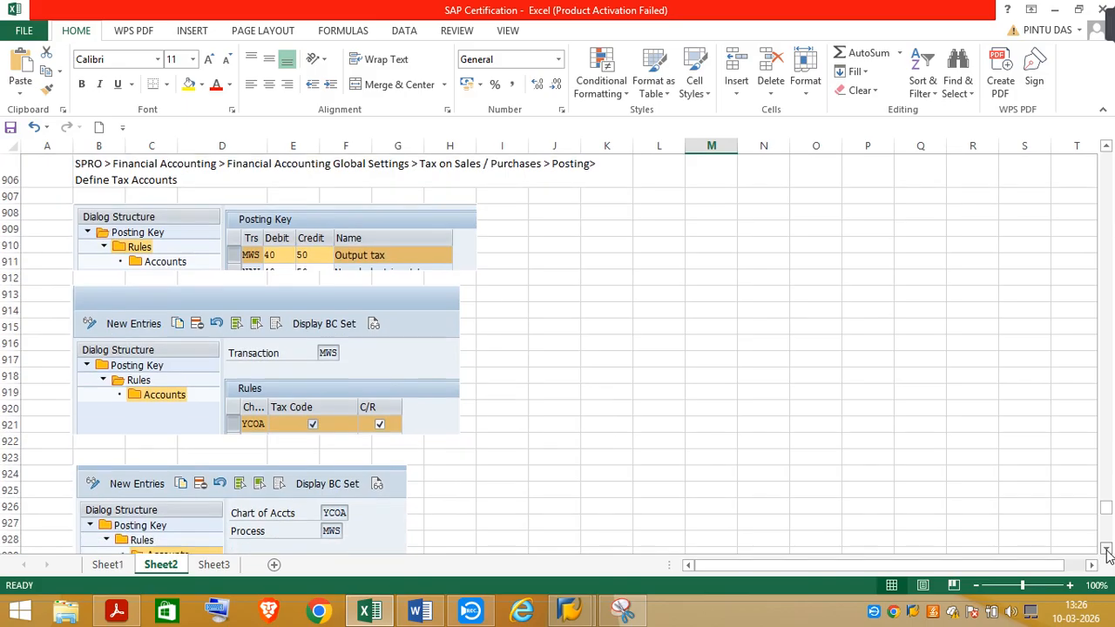
{"action": "scroll", "coordinate": [1108, 555], "scroll_direction": "down", "scroll_amount": 2}
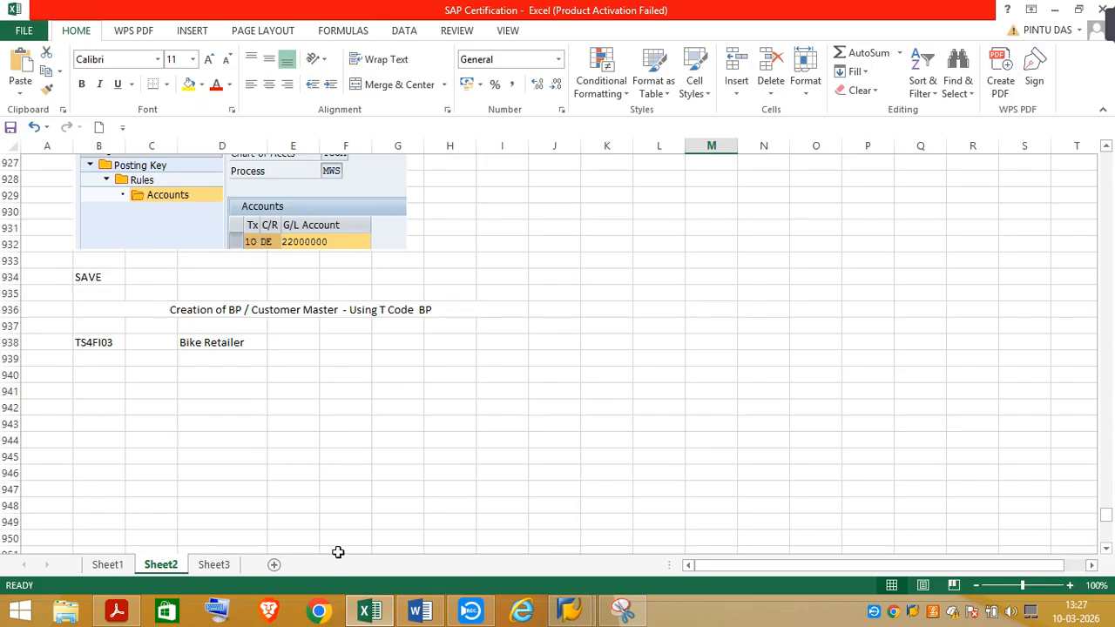
Switch to the task PDF in Acrobat and read the instructions for creating the new business partner TS4FI##
{"action": "left_click", "coordinate": [129, 612]}
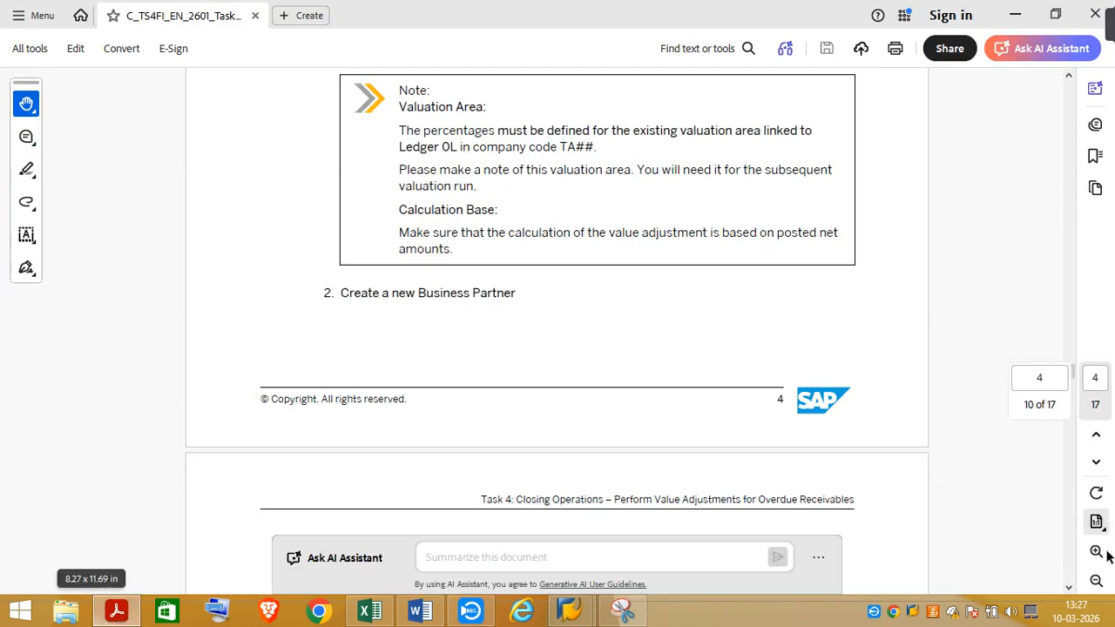
{"action": "left_click", "coordinate": [1069, 588]}
{"action": "left_click", "coordinate": [1070, 589]}
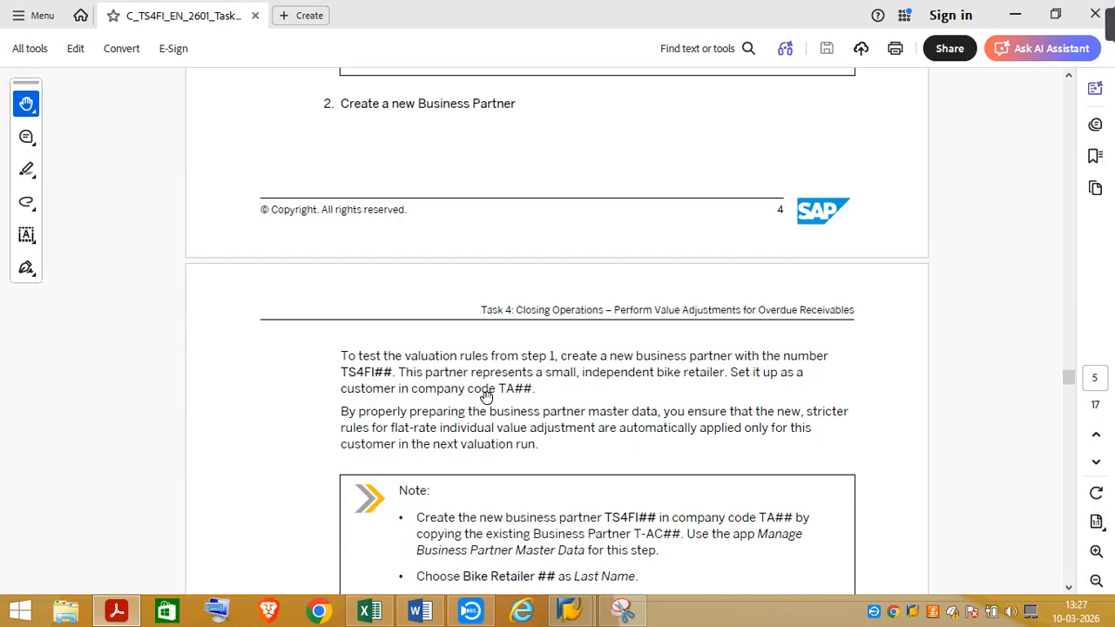
{"action": "left_click", "coordinate": [1070, 589]}
{"action": "scroll", "coordinate": [1070, 591], "scroll_direction": "down", "scroll_amount": 3}
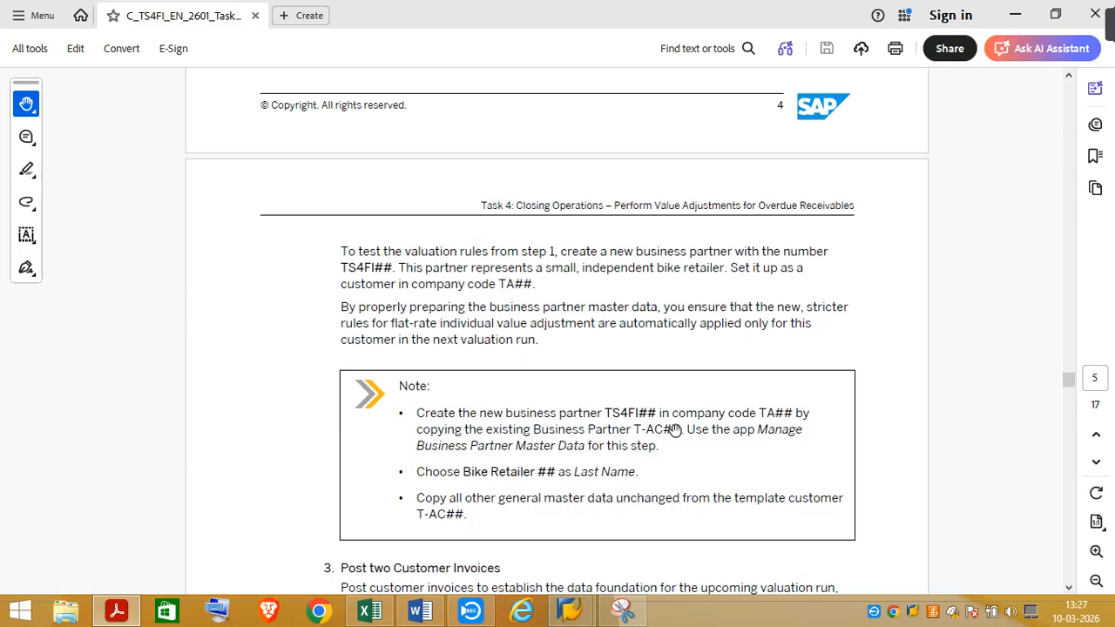
Switch to the SAP Easy Access session and run the BP transaction to maintain business partners
{"action": "mouse_move", "coordinate": [570, 611]}
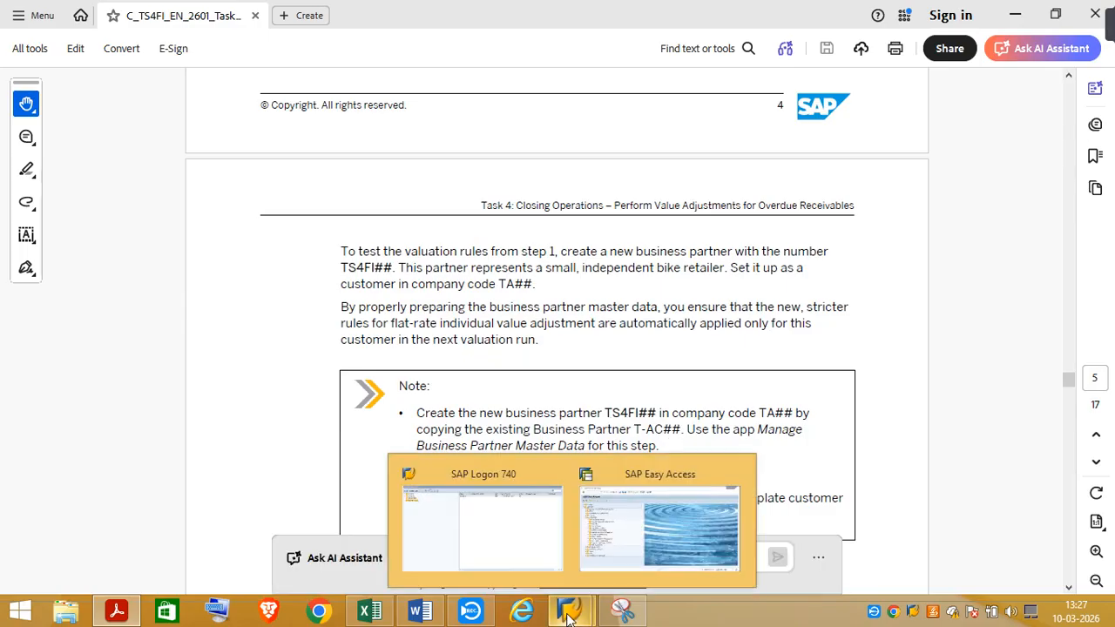
{"action": "left_click", "coordinate": [634, 565]}
{"action": "left_click", "coordinate": [88, 47]}
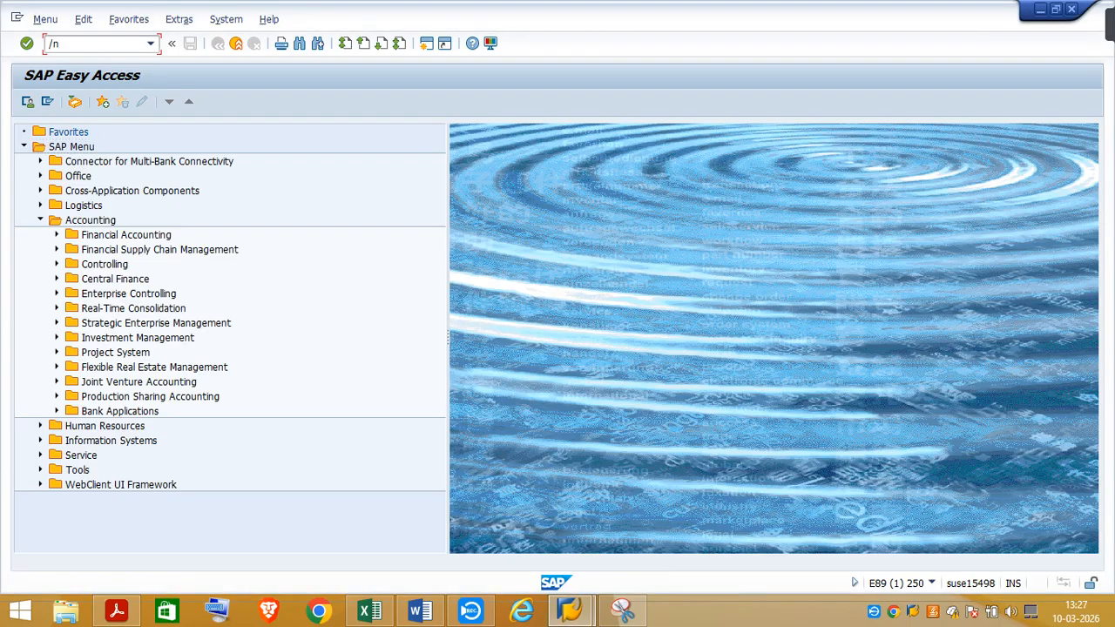
{"action": "key", "text": "Return"}
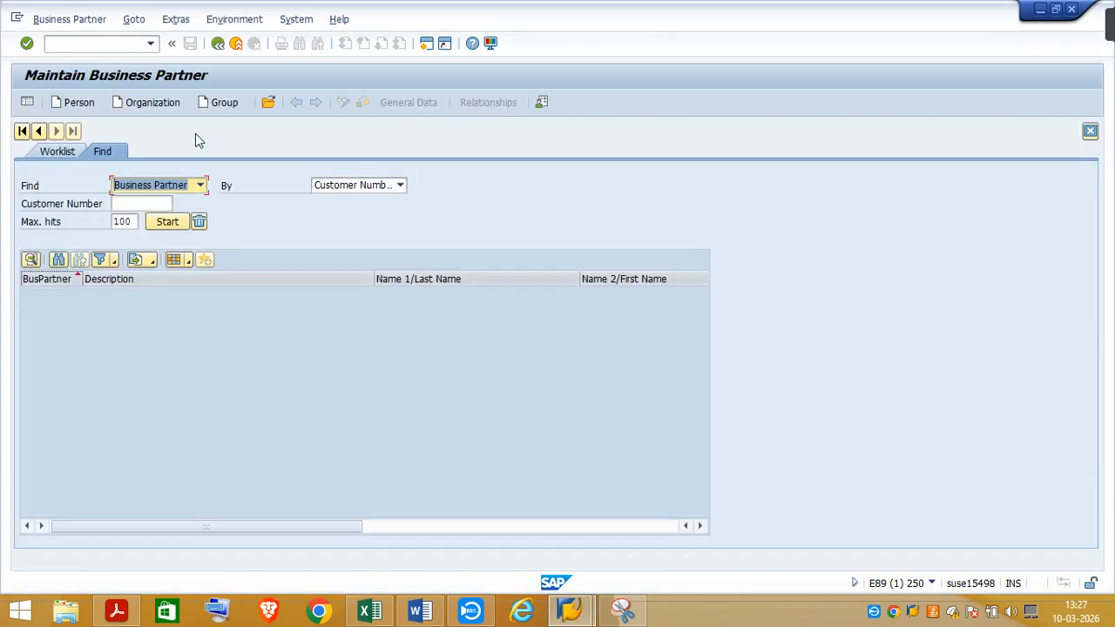
Start a new organization and set its BP role to Customer (Fin.Accounting), accepting the role change
{"action": "left_click", "coordinate": [154, 103]}
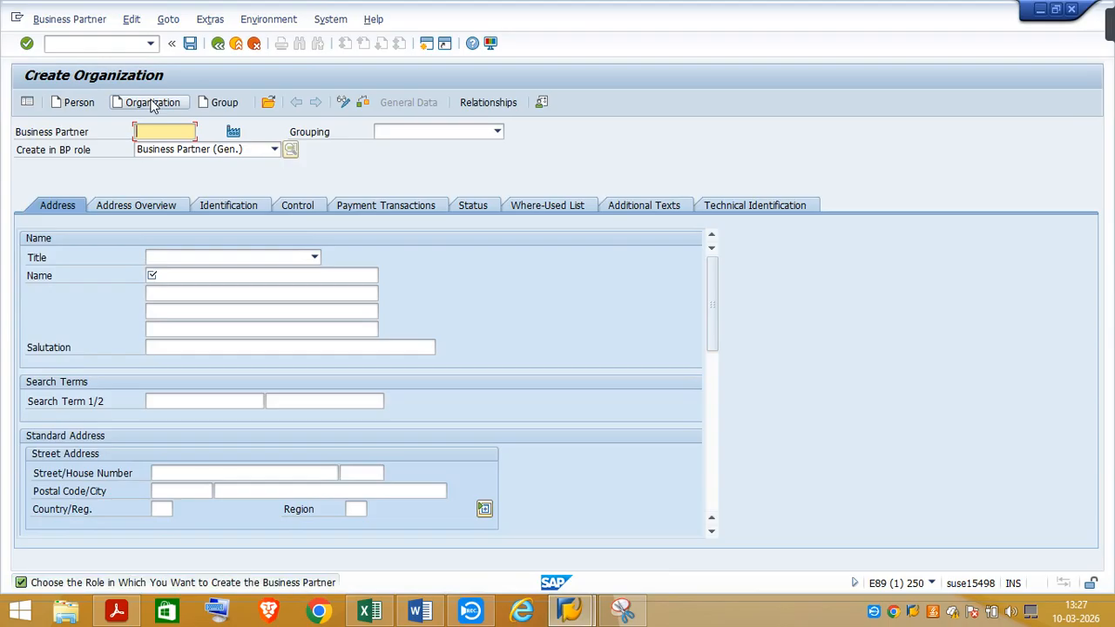
{"action": "left_click", "coordinate": [274, 149]}
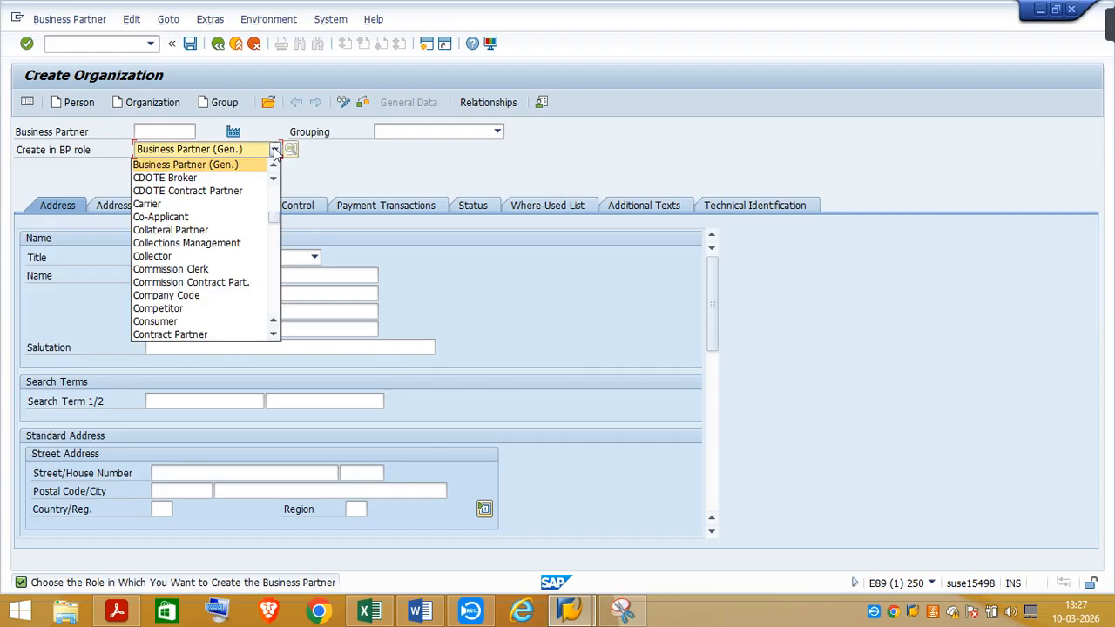
{"action": "left_click", "coordinate": [275, 335]}
{"action": "left_click", "coordinate": [274, 335]}
{"action": "left_click", "coordinate": [274, 336]}
{"action": "left_click", "coordinate": [274, 335]}
{"action": "left_click", "coordinate": [274, 336]}
{"action": "left_click", "coordinate": [275, 335]}
{"action": "left_click", "coordinate": [275, 335]}
{"action": "left_click", "coordinate": [274, 336]}
{"action": "left_click", "coordinate": [275, 336]}
{"action": "left_click", "coordinate": [274, 335]}
{"action": "left_click", "coordinate": [274, 336]}
{"action": "left_click", "coordinate": [174, 322]}
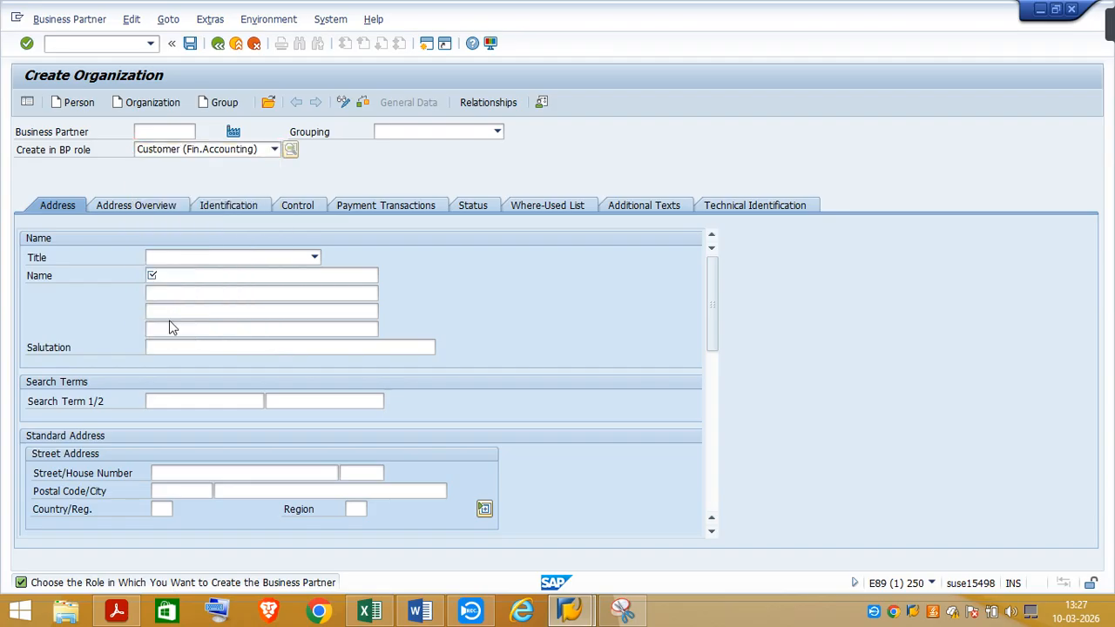
{"action": "left_click", "coordinate": [464, 445]}
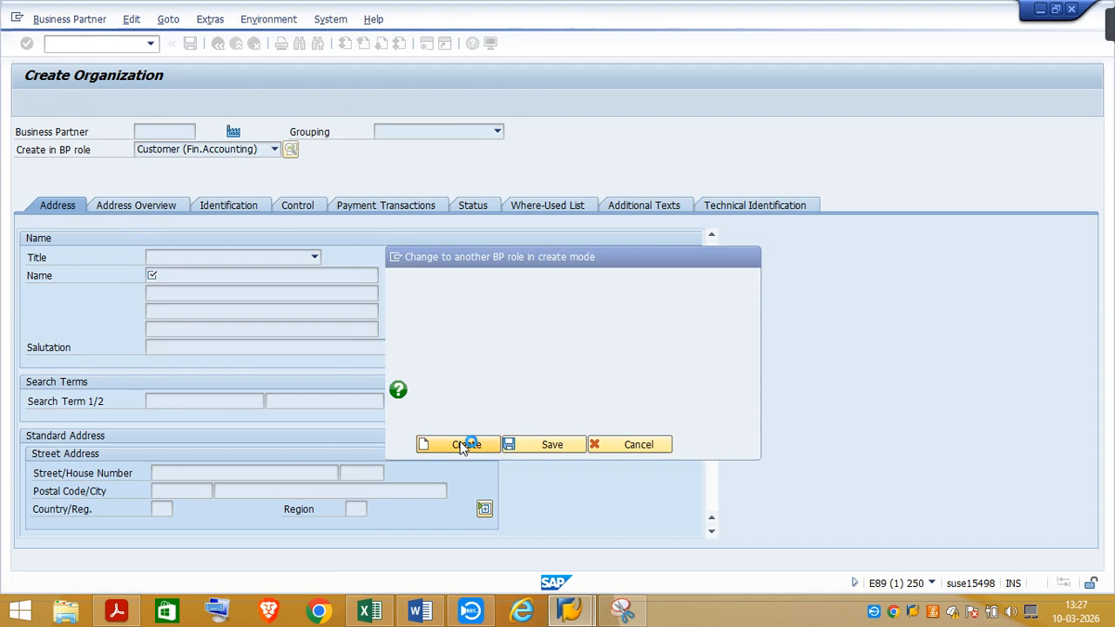
Set the new organization's grouping to External alpha-numeric numbering and its title to Company
{"action": "left_click", "coordinate": [497, 132]}
{"action": "scroll", "coordinate": [348, 261], "scroll_direction": "up", "scroll_amount": 5}
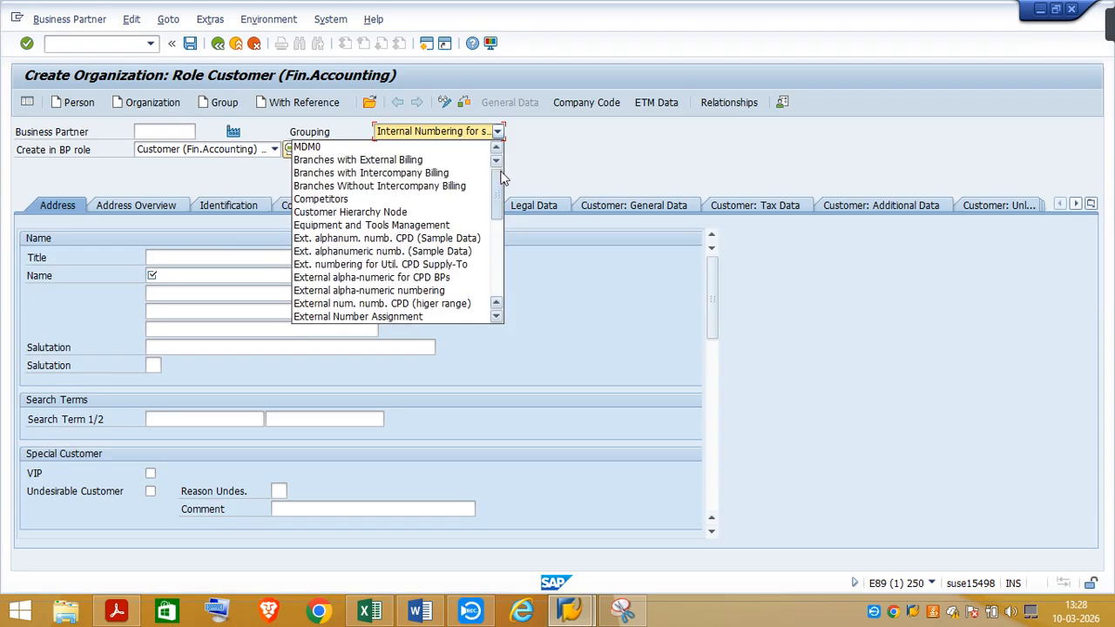
{"action": "left_click", "coordinate": [351, 292]}
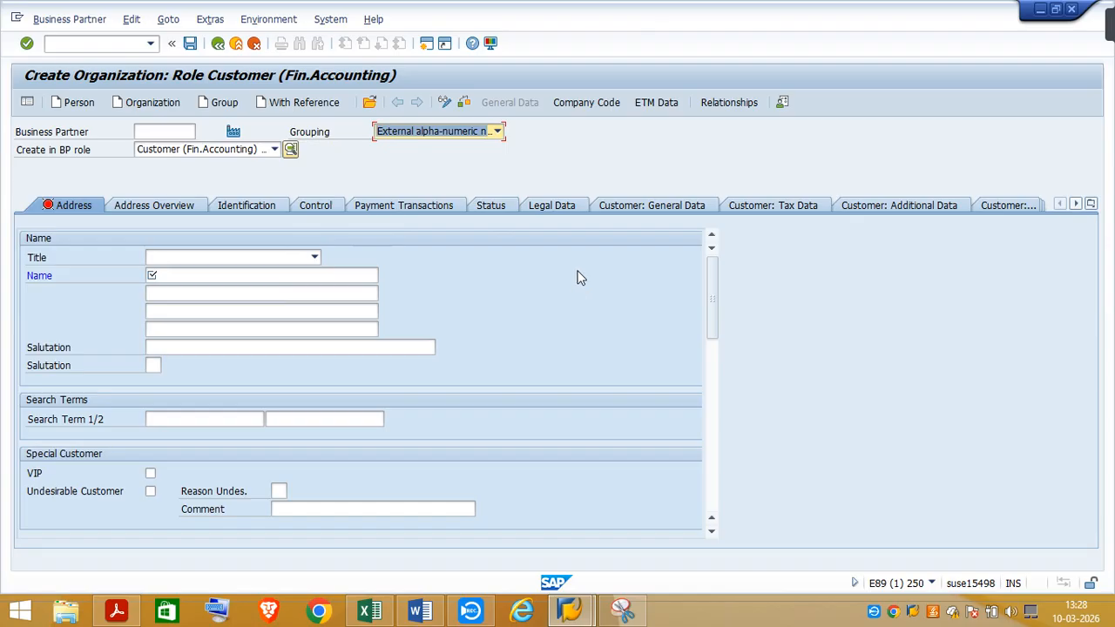
{"action": "left_click", "coordinate": [314, 258]}
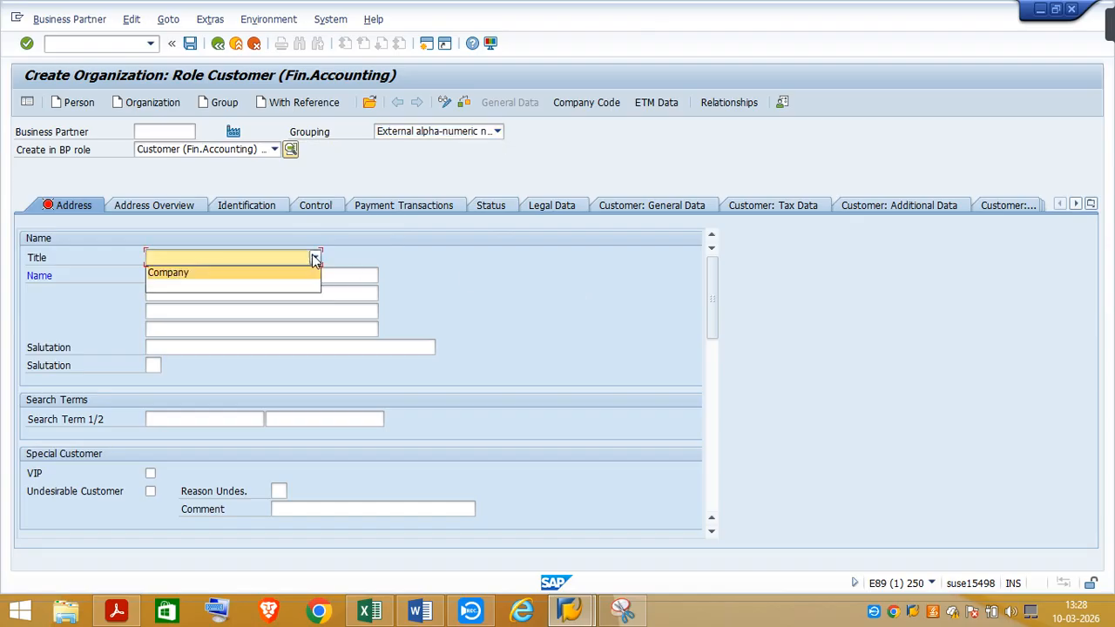
{"action": "left_click", "coordinate": [179, 273]}
{"action": "left_click", "coordinate": [172, 275]}
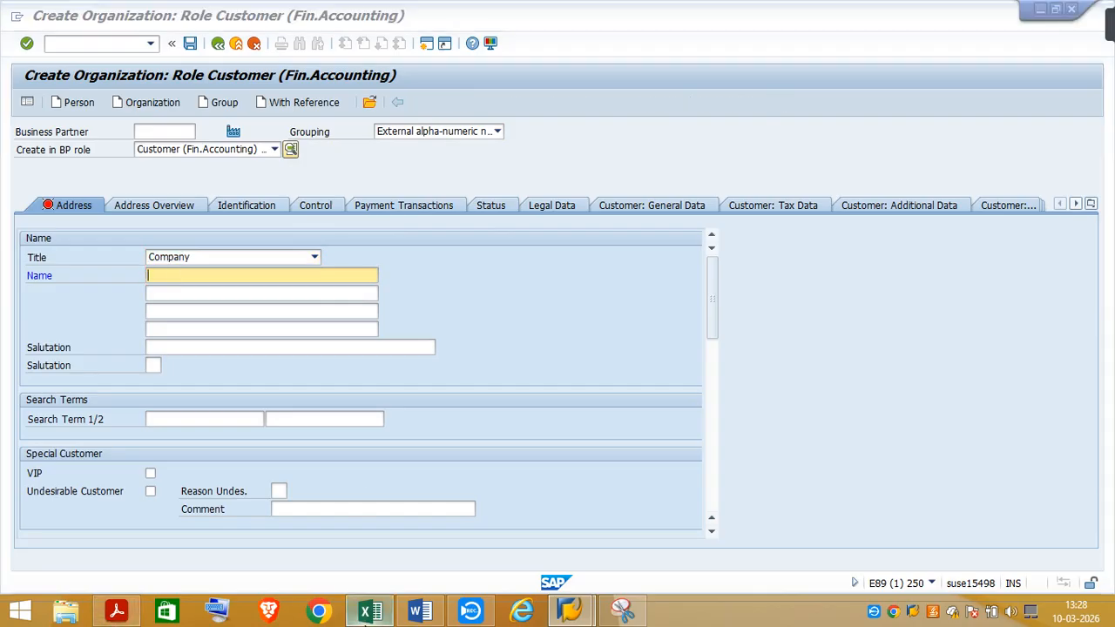
Check the partner name in the Excel notes, return to the SAP form and enter Bike Retailer as the name
{"action": "left_click", "coordinate": [359, 601]}
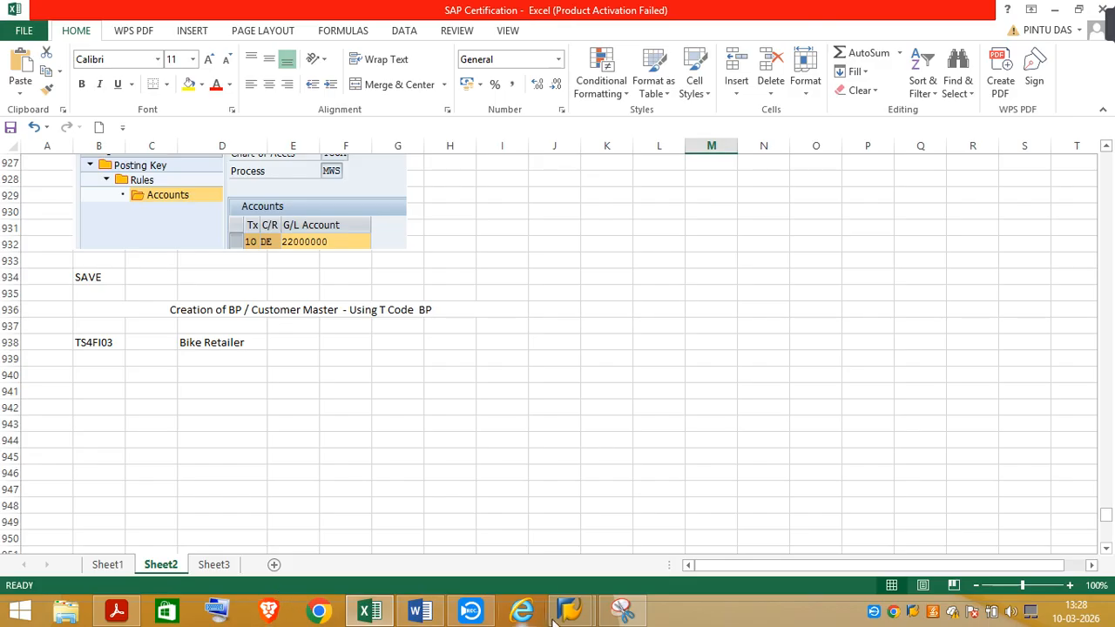
{"action": "mouse_move", "coordinate": [568, 614]}
{"action": "left_click", "coordinate": [662, 523]}
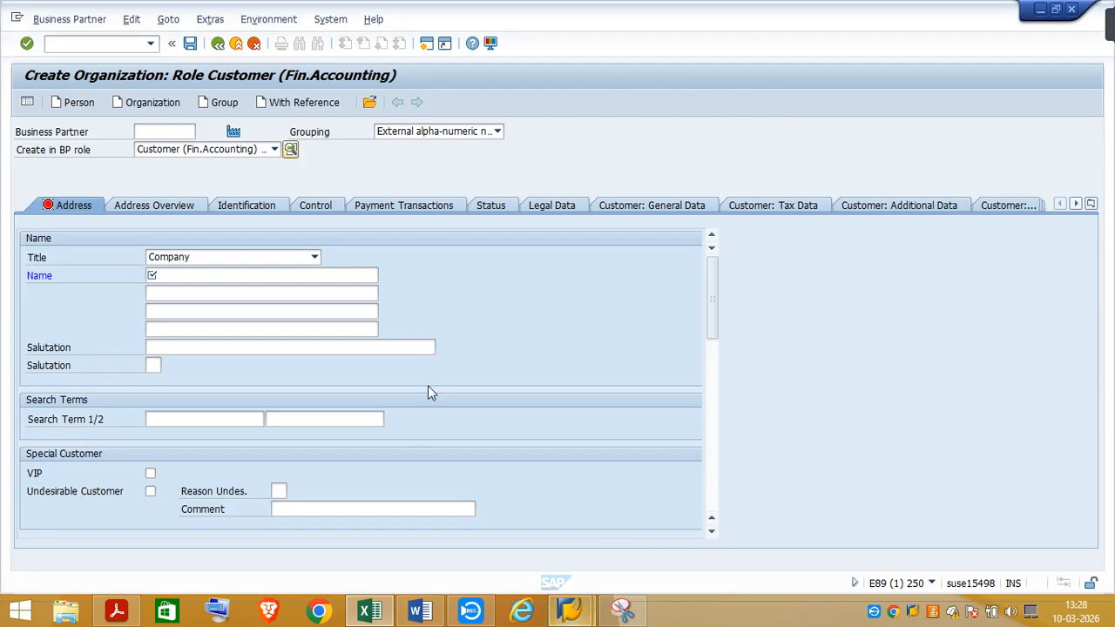
{"action": "left_click", "coordinate": [194, 279]}
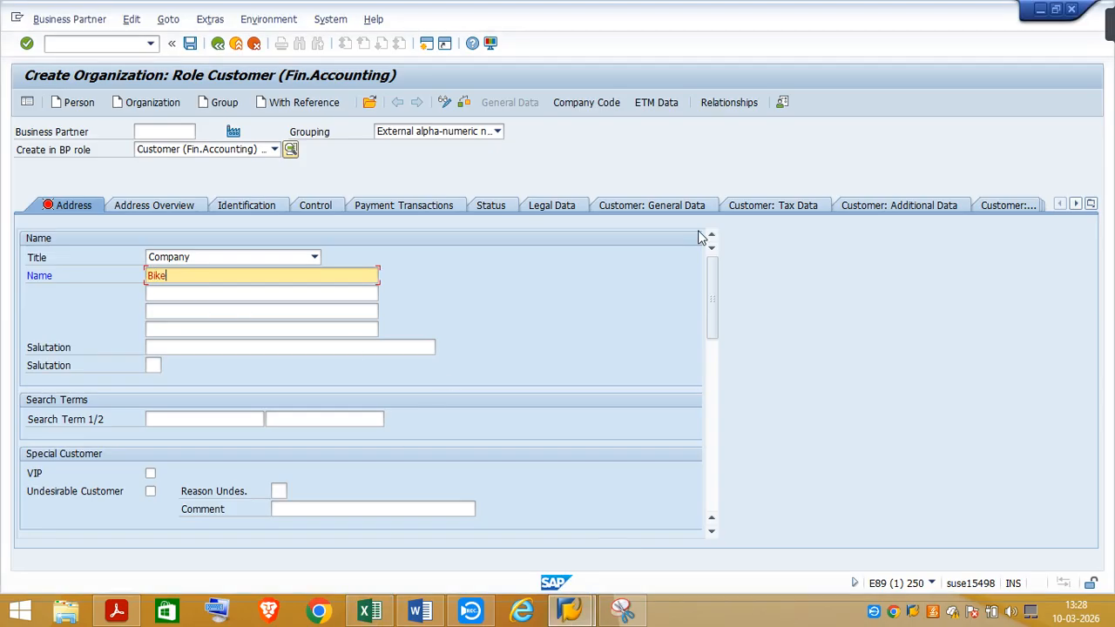
{"action": "type", "text": "Bike Retailer"}
Set the organization's first search term to TA03
{"action": "left_click", "coordinate": [169, 418]}
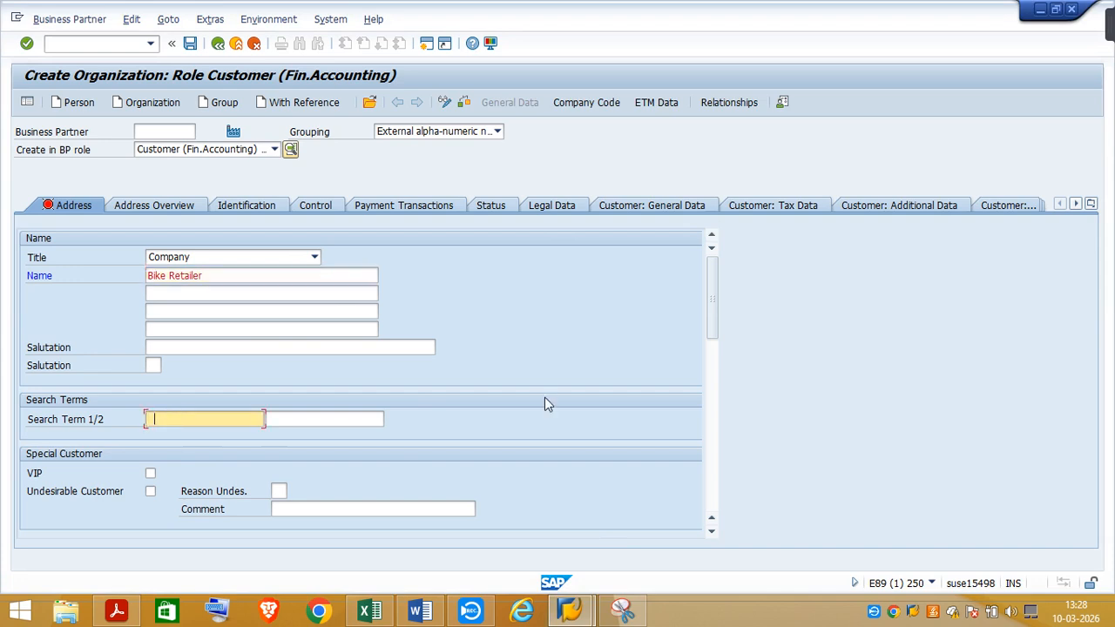
{"action": "type", "text": "TA"}
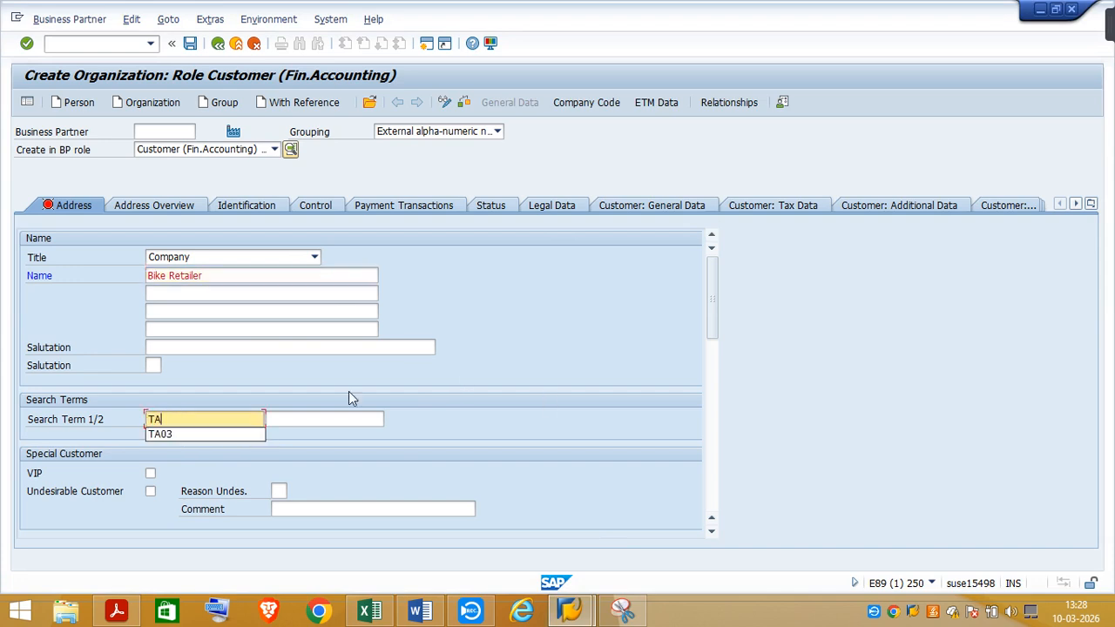
{"action": "left_click", "coordinate": [160, 435]}
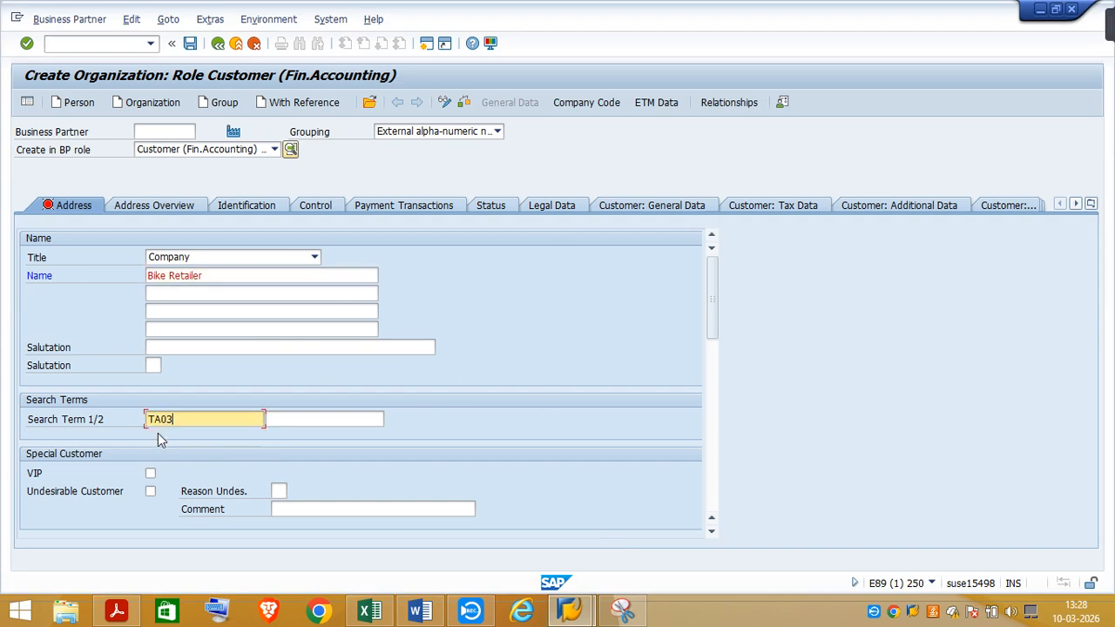
Set the standard address country to DE (Germany) and the region to 05 (North Rhine Westfalia)
{"action": "left_click", "coordinate": [711, 535]}
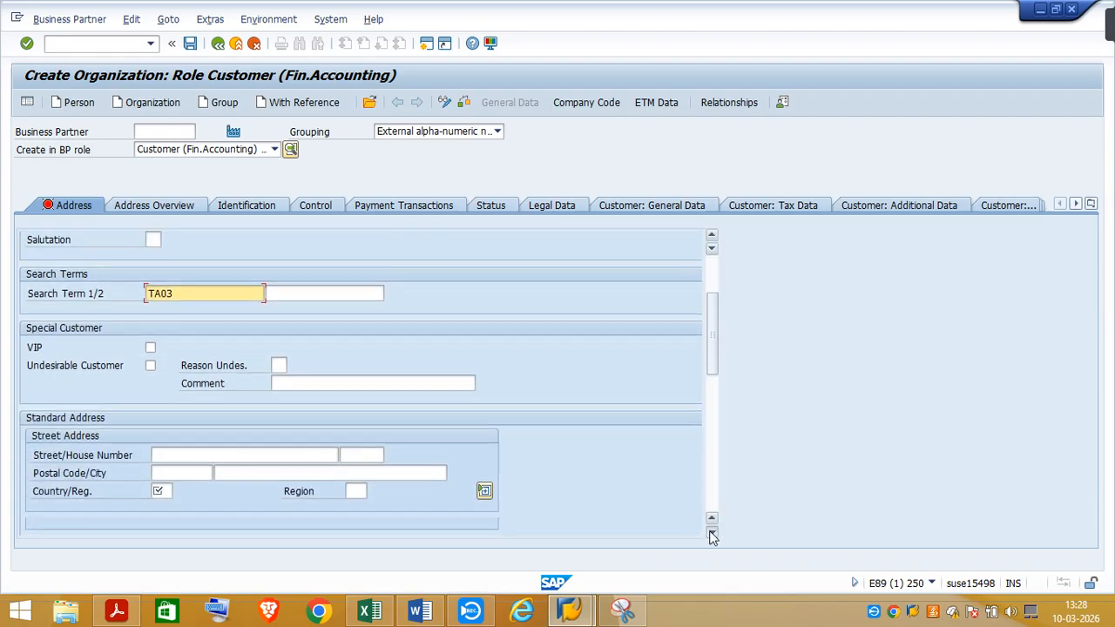
{"action": "left_click", "coordinate": [159, 455]}
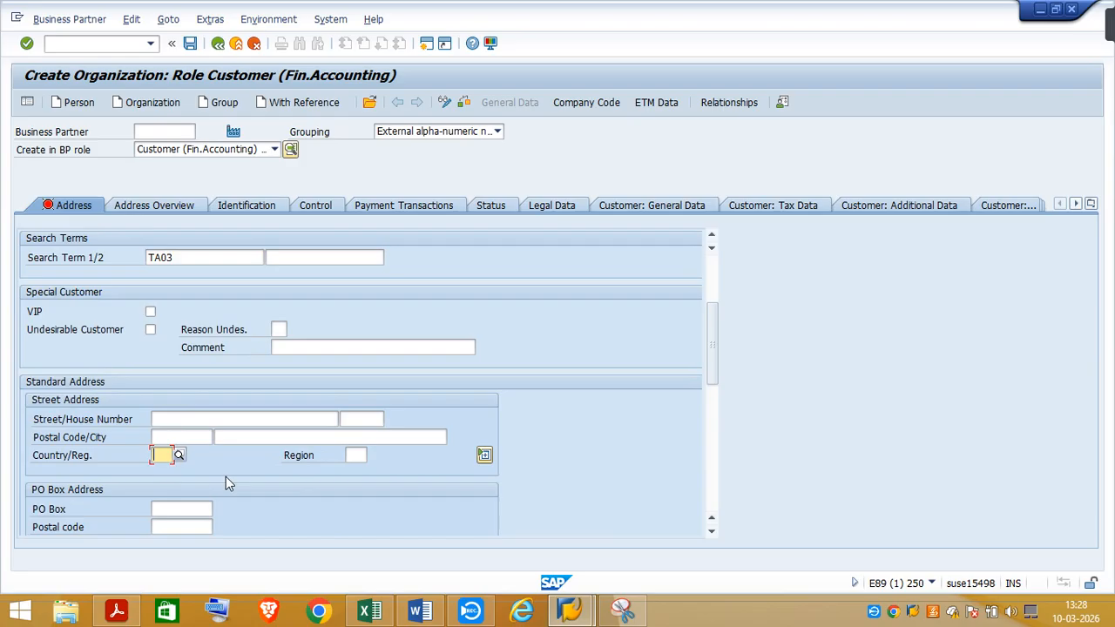
{"action": "type", "text": "DE"}
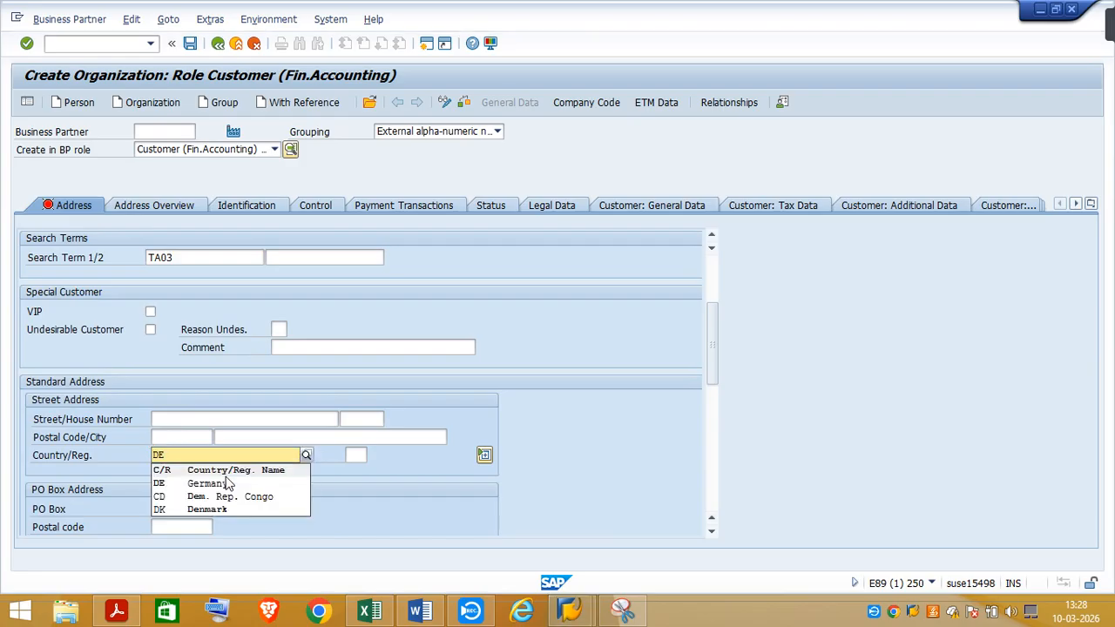
{"action": "left_click", "coordinate": [205, 486]}
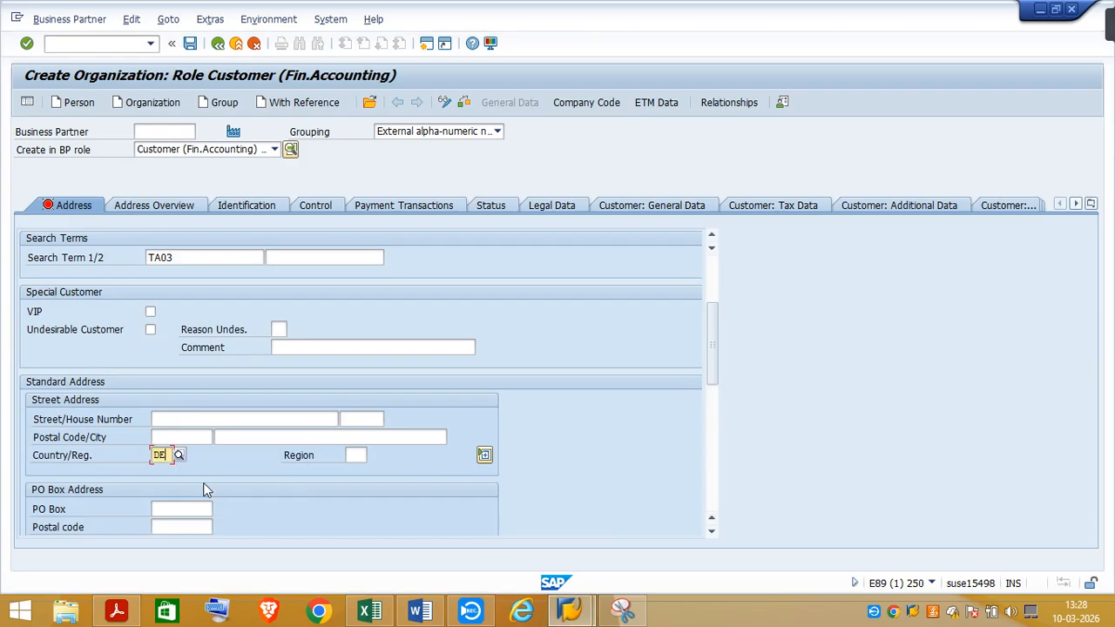
{"action": "left_click", "coordinate": [351, 454]}
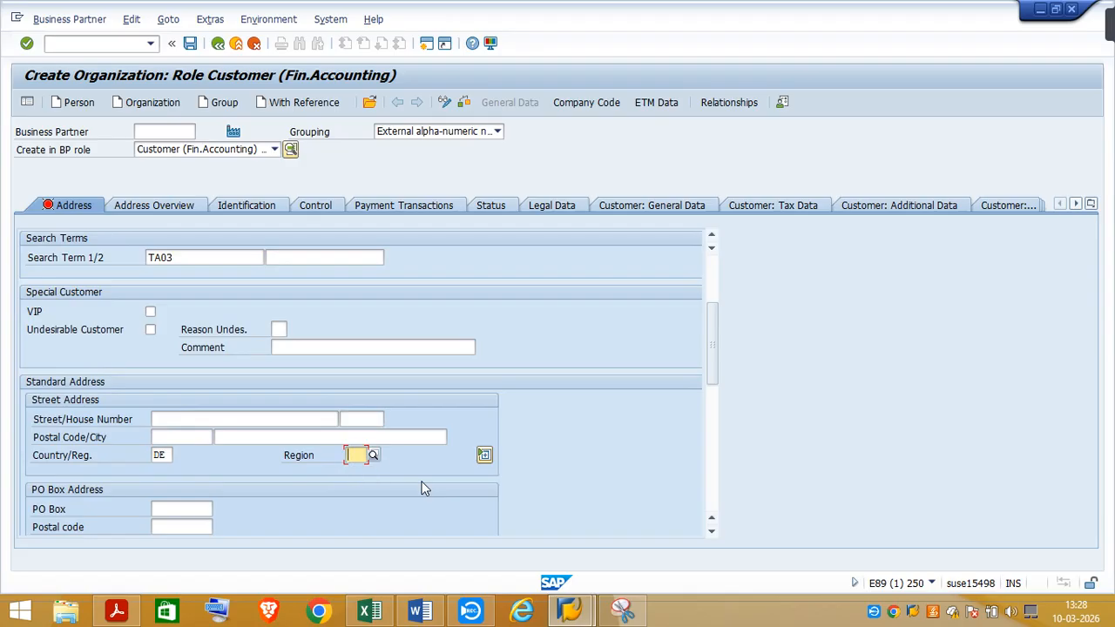
{"action": "type", "text": "05"}
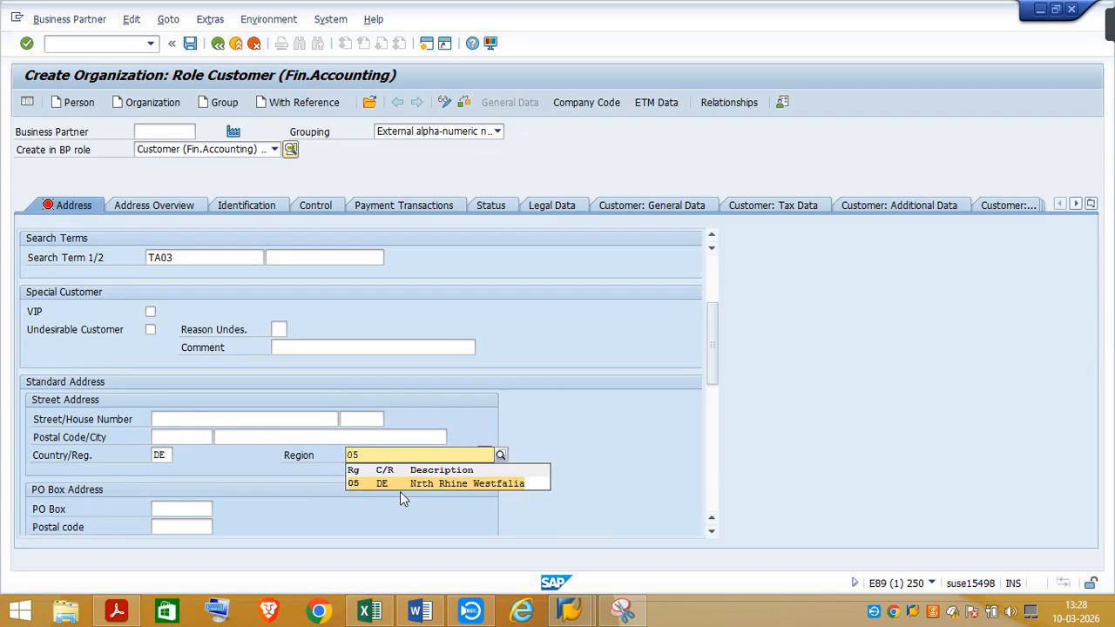
{"action": "key", "text": "Return"}
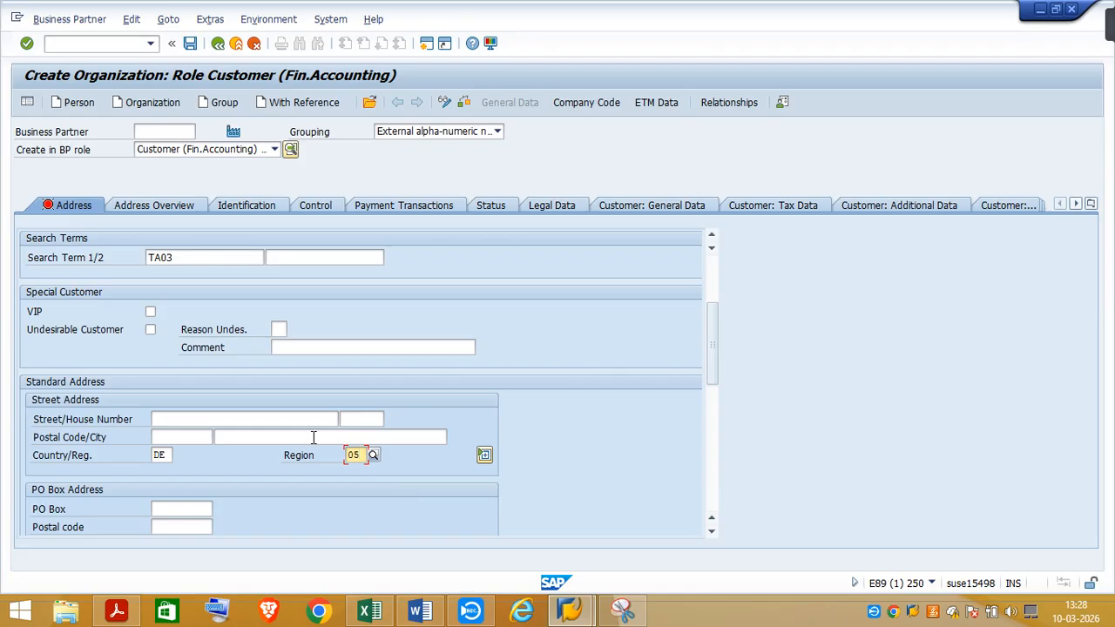
Fill in the customer's postal code, city and street in the standard address
{"action": "left_click", "coordinate": [170, 438]}
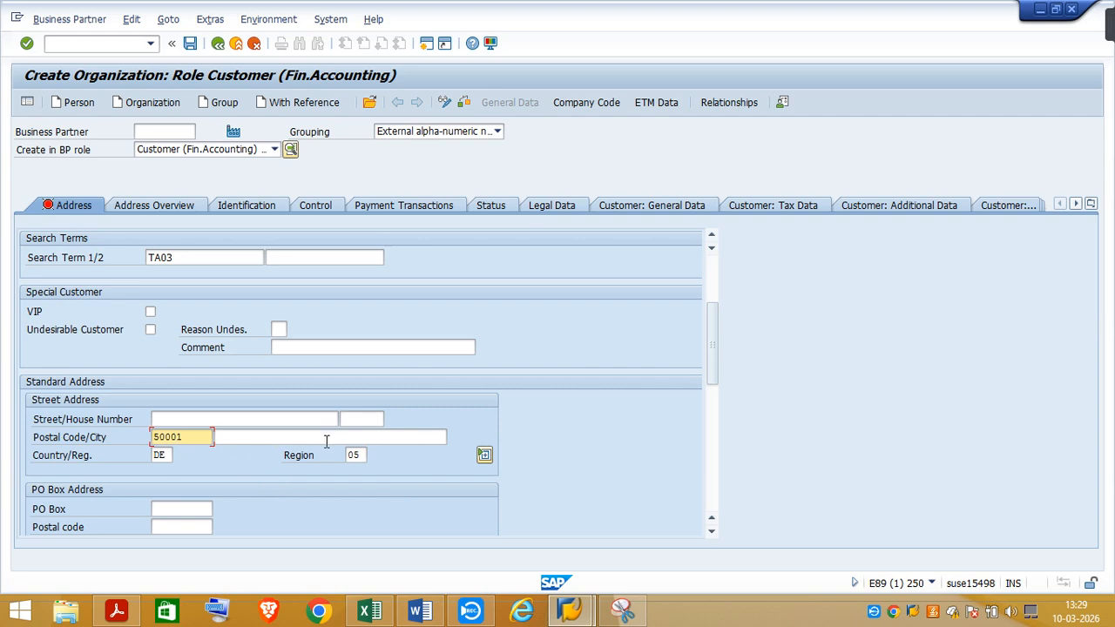
{"action": "left_click", "coordinate": [244, 436]}
{"action": "type", "text": "Br"}
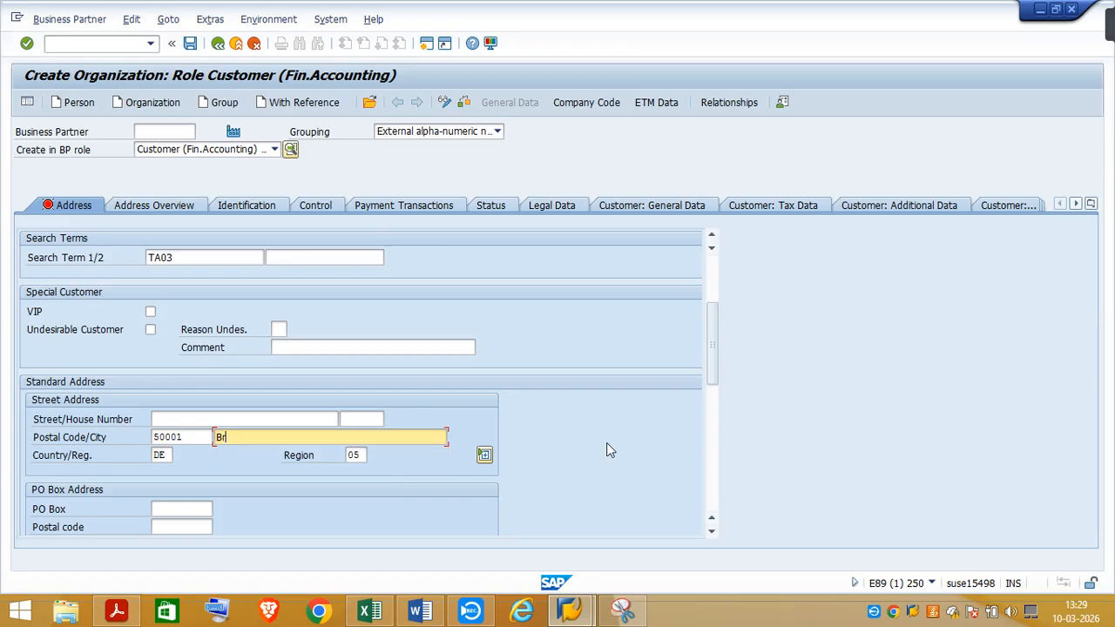
{"action": "key", "text": "BackSpace"}
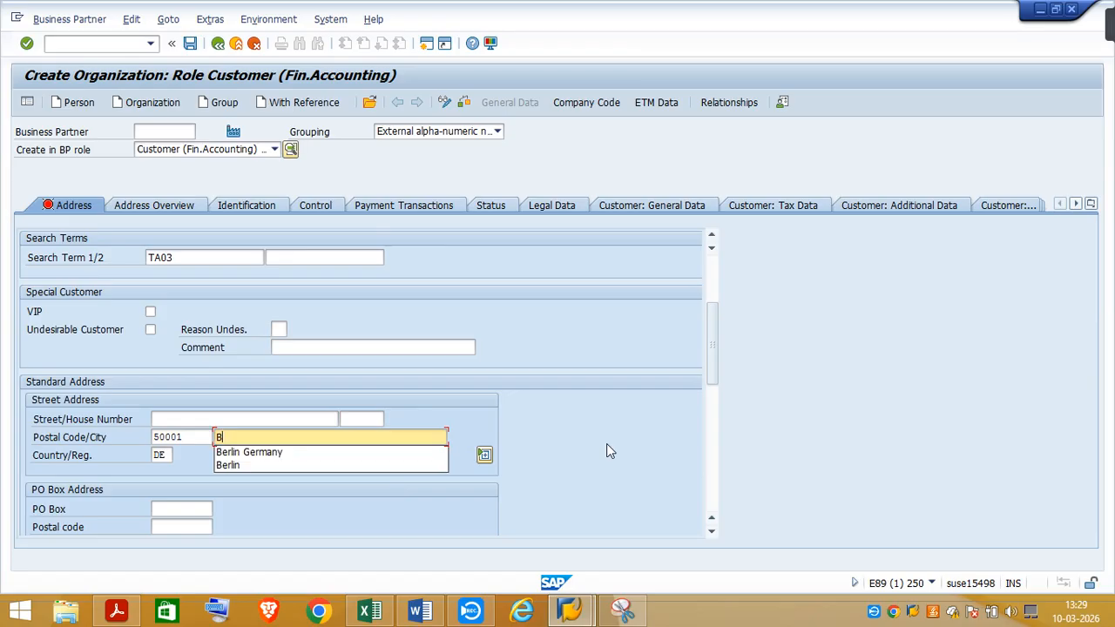
{"action": "left_click", "coordinate": [273, 453]}
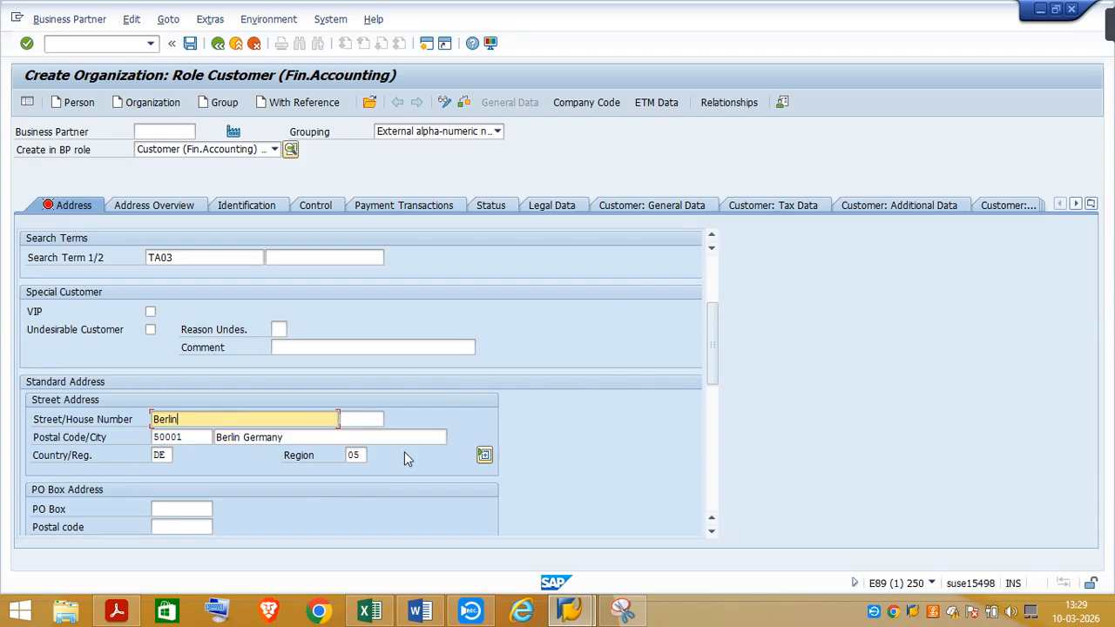
Set the organization's communication language to English
{"action": "left_click", "coordinate": [712, 533]}
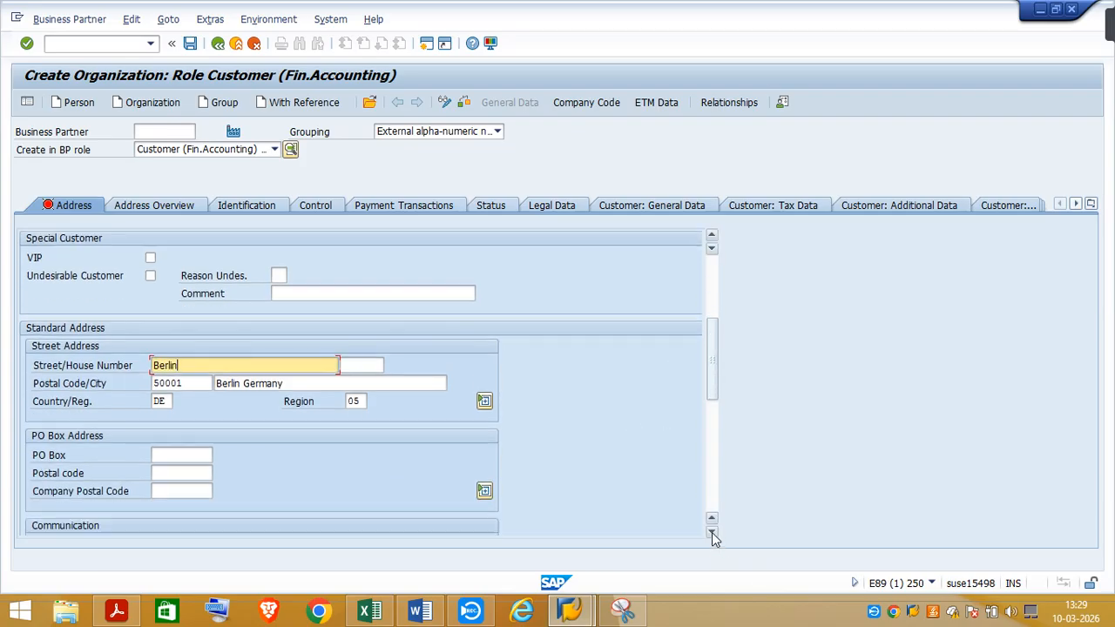
{"action": "left_click", "coordinate": [712, 532]}
{"action": "left_click", "coordinate": [712, 532]}
{"action": "left_click", "coordinate": [712, 533]}
{"action": "left_click", "coordinate": [712, 532]}
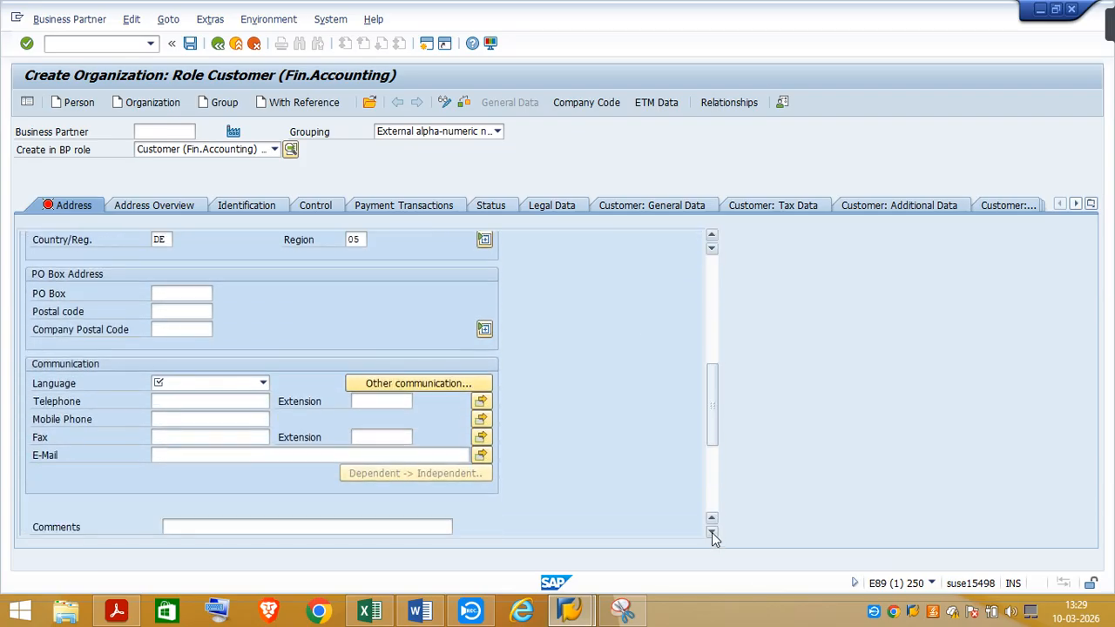
{"action": "left_click", "coordinate": [263, 384]}
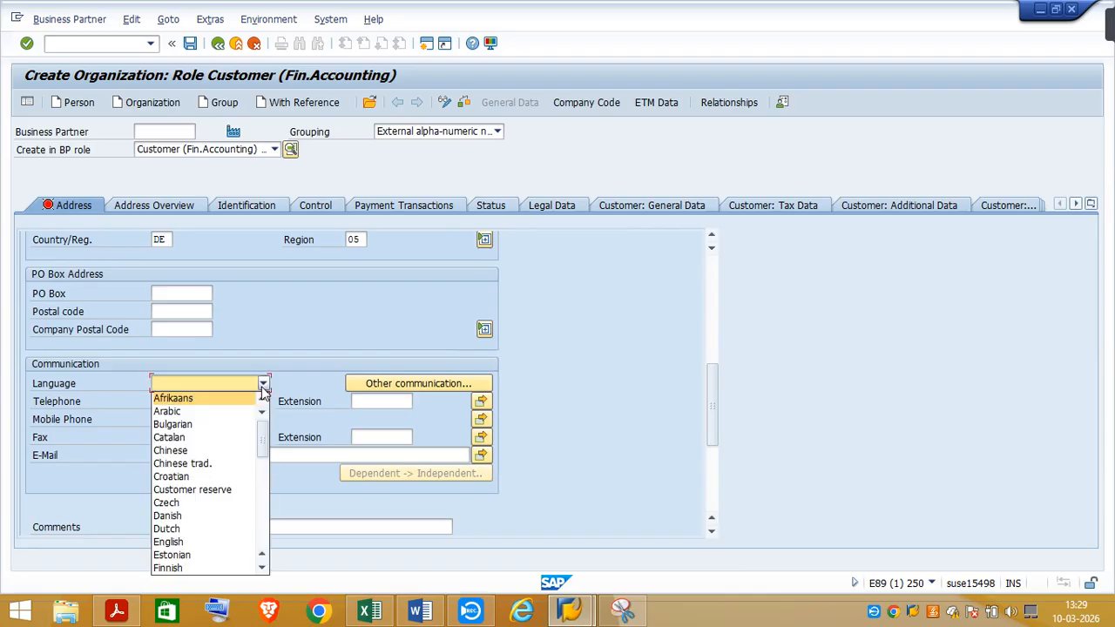
{"action": "left_click", "coordinate": [170, 543]}
{"action": "left_click_drag", "start_coordinate": [709, 428], "coordinate": [712, 287]}
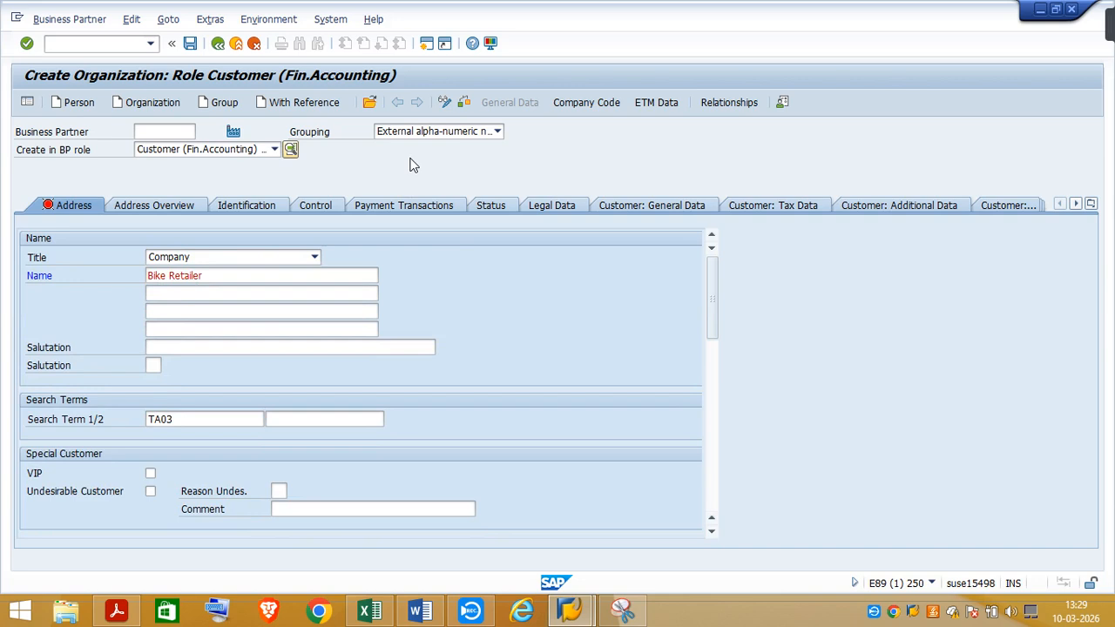
{"action": "left_click", "coordinate": [299, 103]}
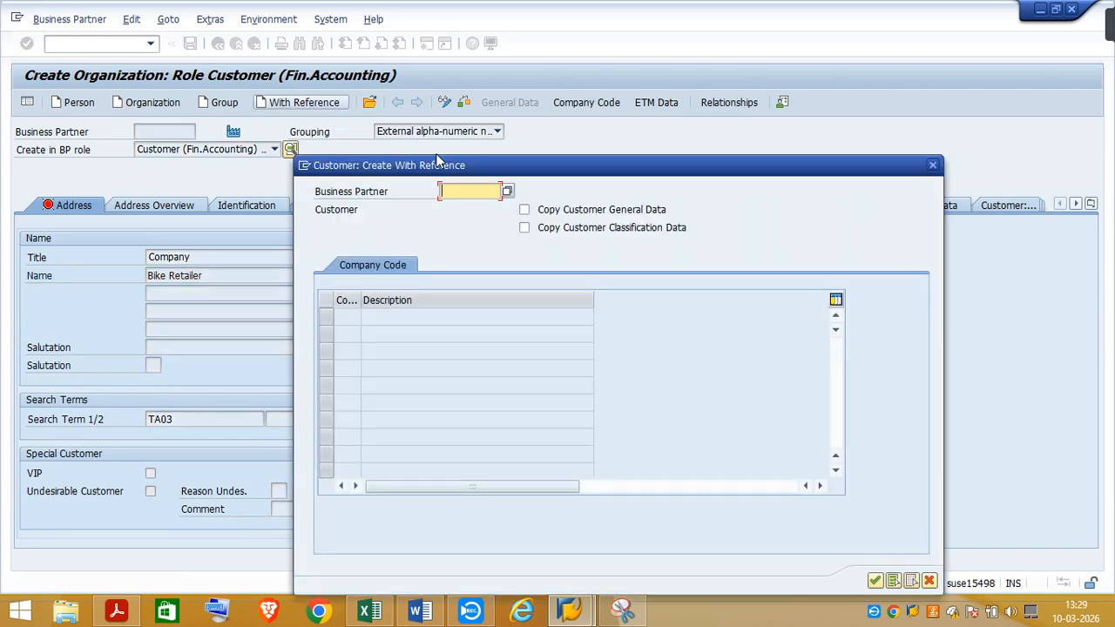
{"action": "left_click", "coordinate": [116, 610]}
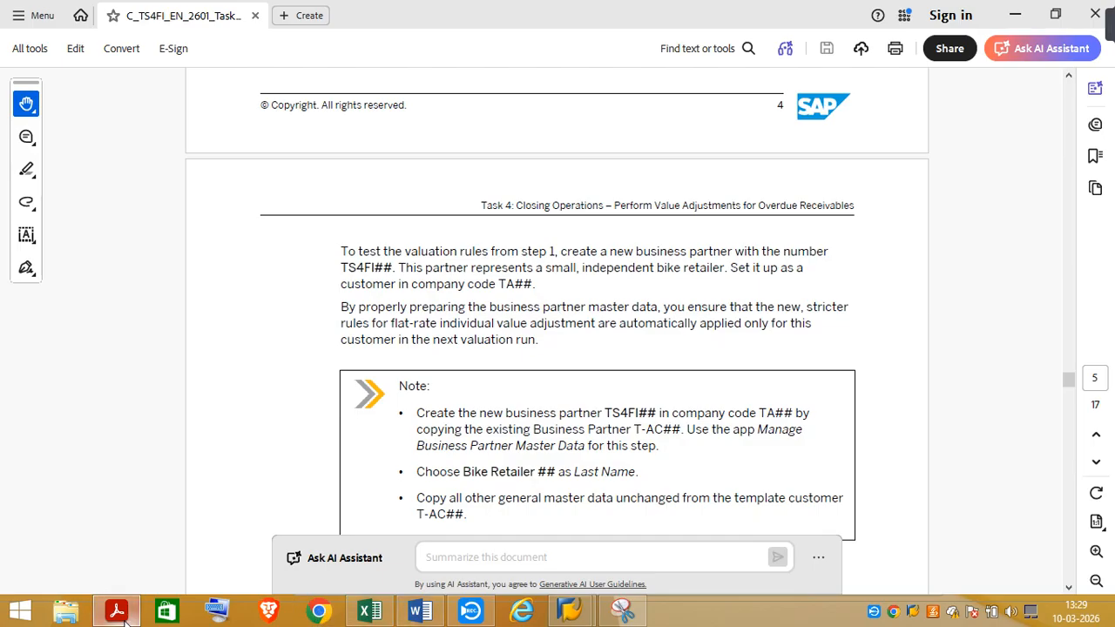
{"action": "mouse_move", "coordinate": [570, 610]}
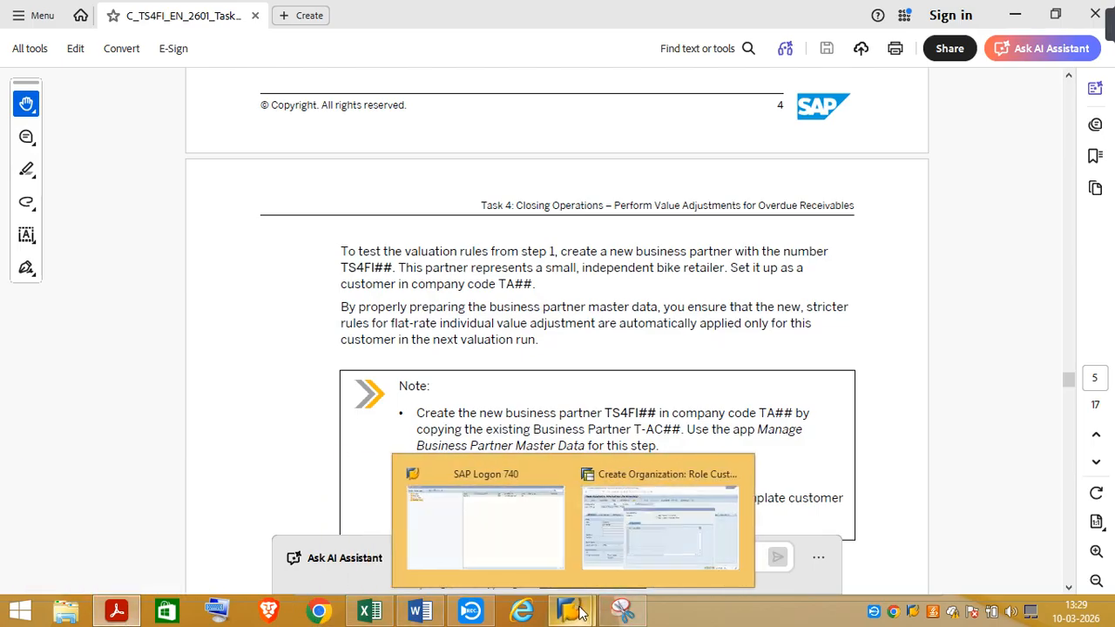
{"action": "left_click", "coordinate": [633, 560]}
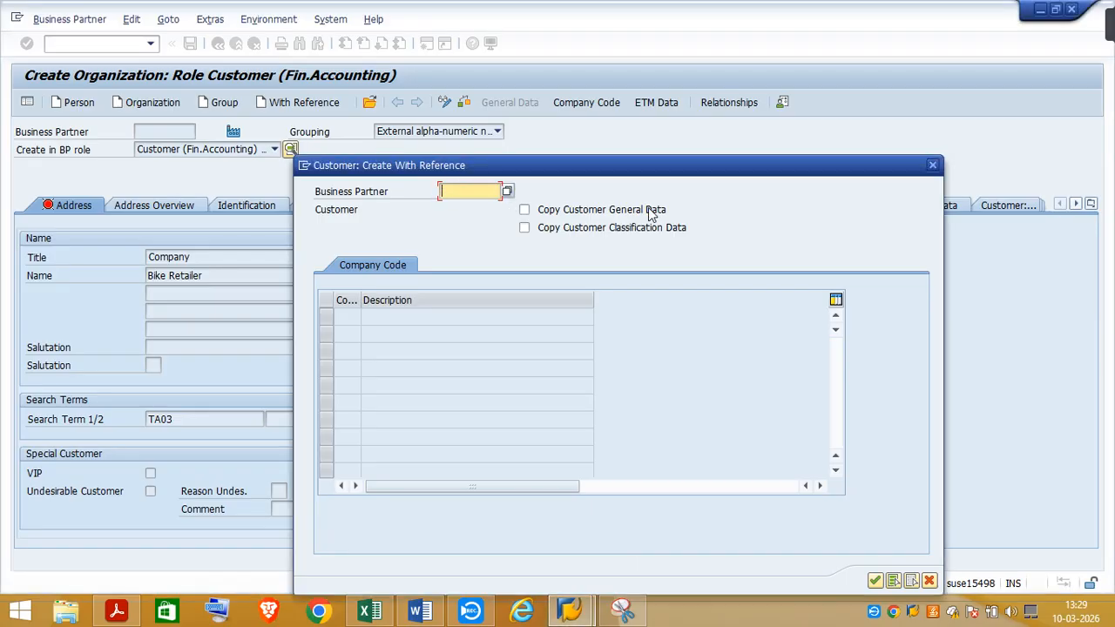
{"action": "left_click", "coordinate": [930, 167]}
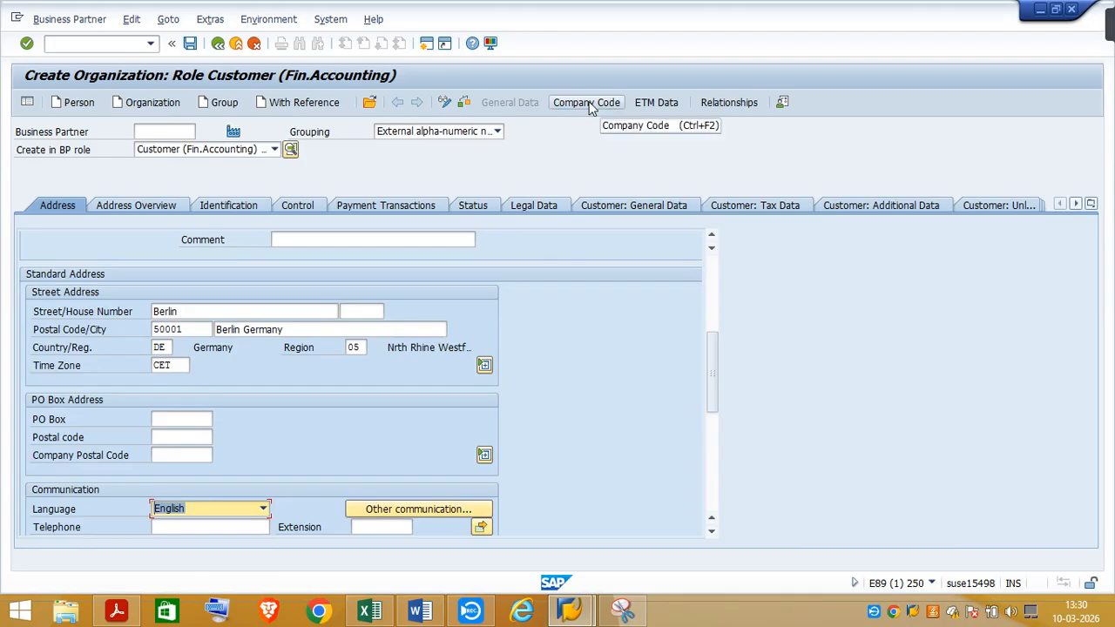
Set the new organization's business partner number to TS4FI03, following the numbering given in the Task 4 exercise PDF
{"action": "left_click_drag", "start_coordinate": [712, 363], "coordinate": [711, 264]}
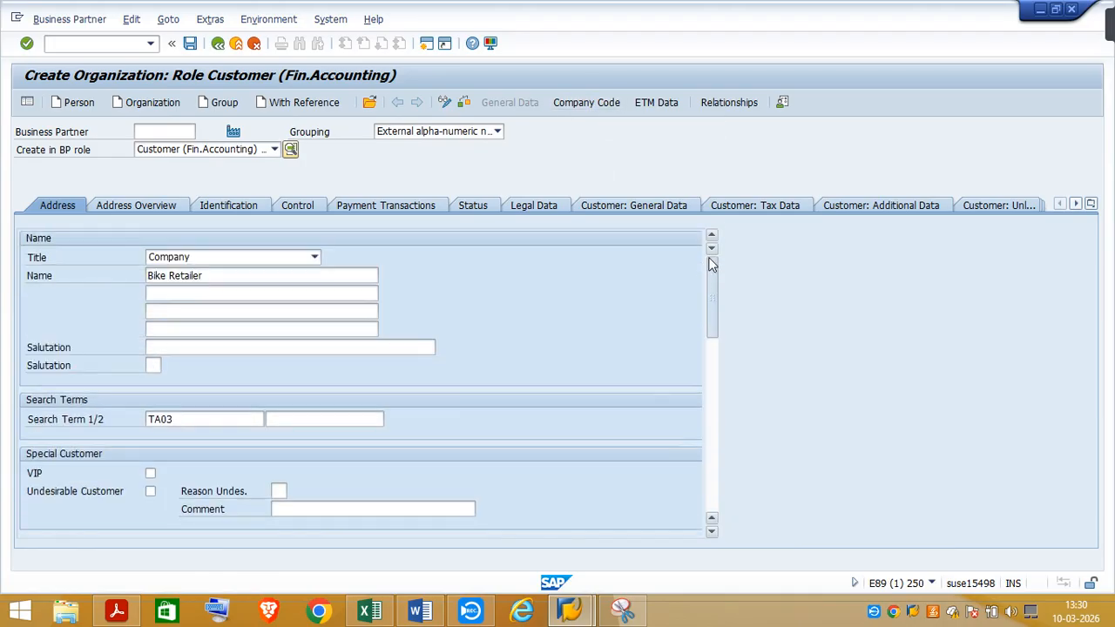
{"action": "left_click", "coordinate": [589, 104]}
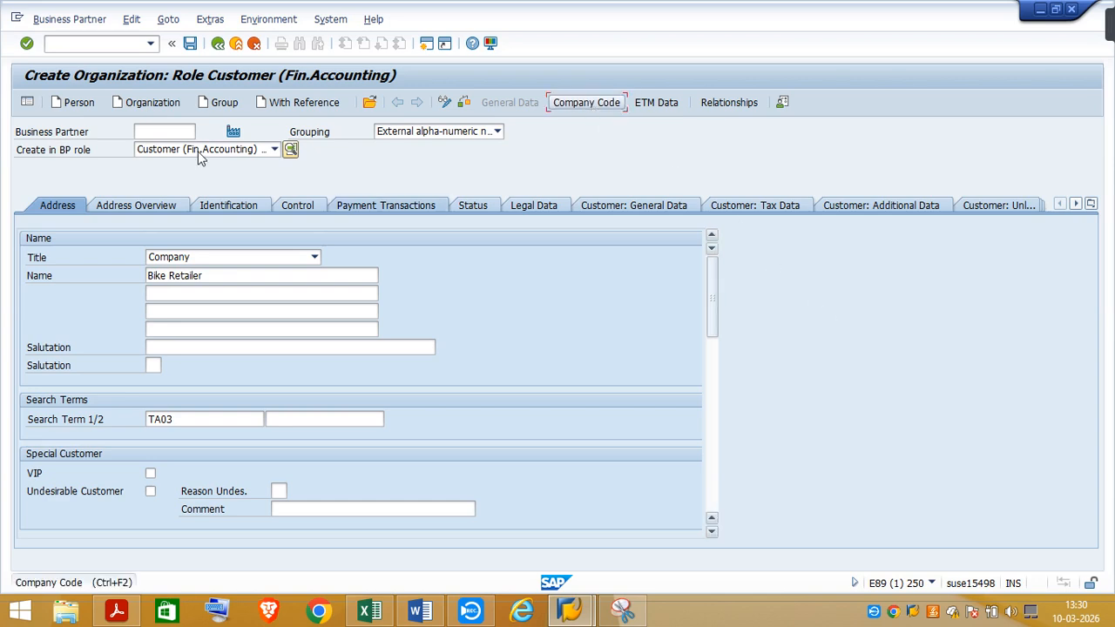
{"action": "left_click", "coordinate": [150, 131]}
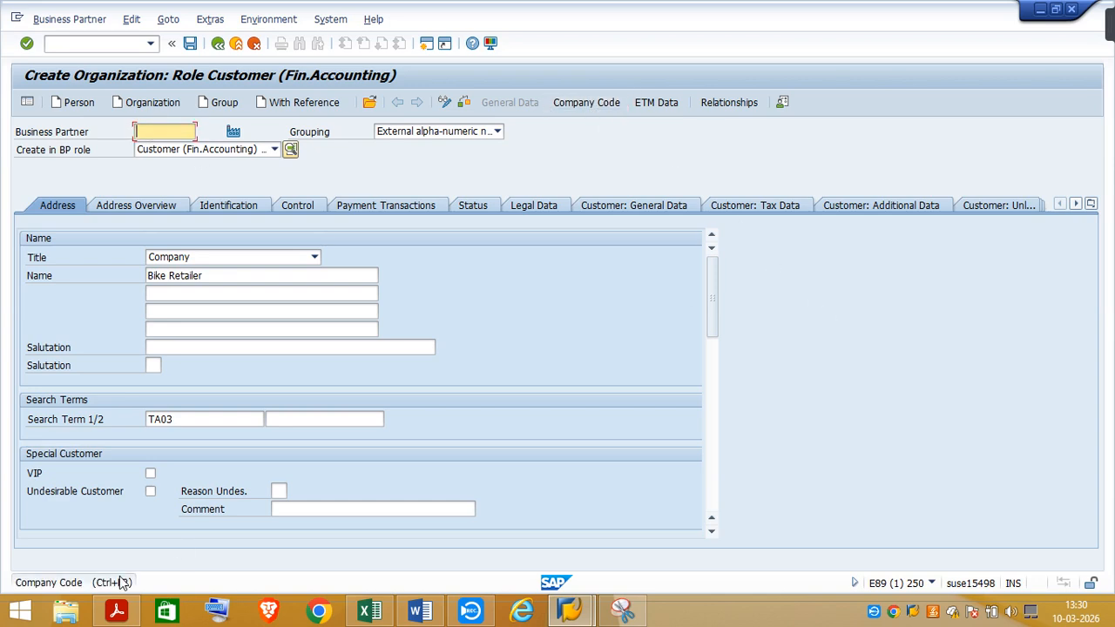
{"action": "left_click", "coordinate": [117, 610]}
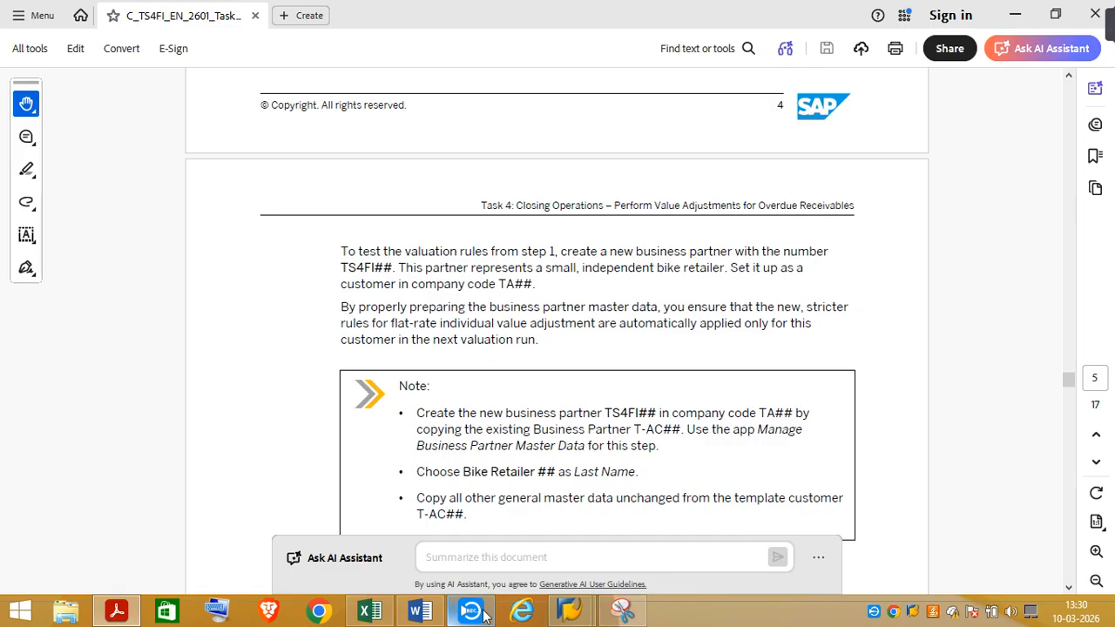
{"action": "mouse_move", "coordinate": [570, 613]}
{"action": "left_click", "coordinate": [662, 523]}
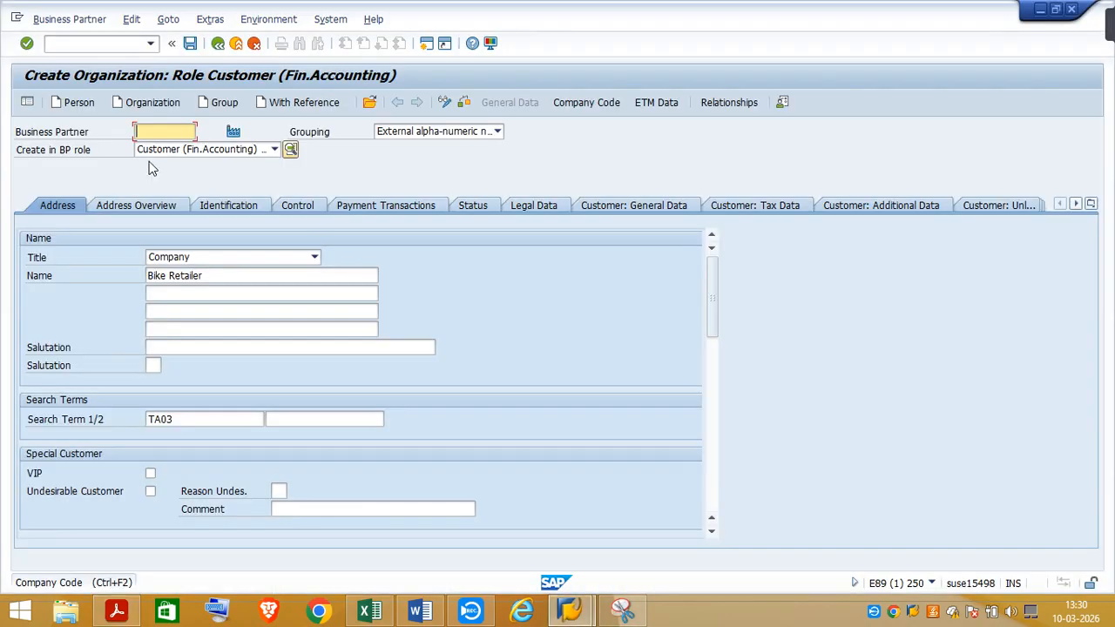
{"action": "type", "text": "T"}
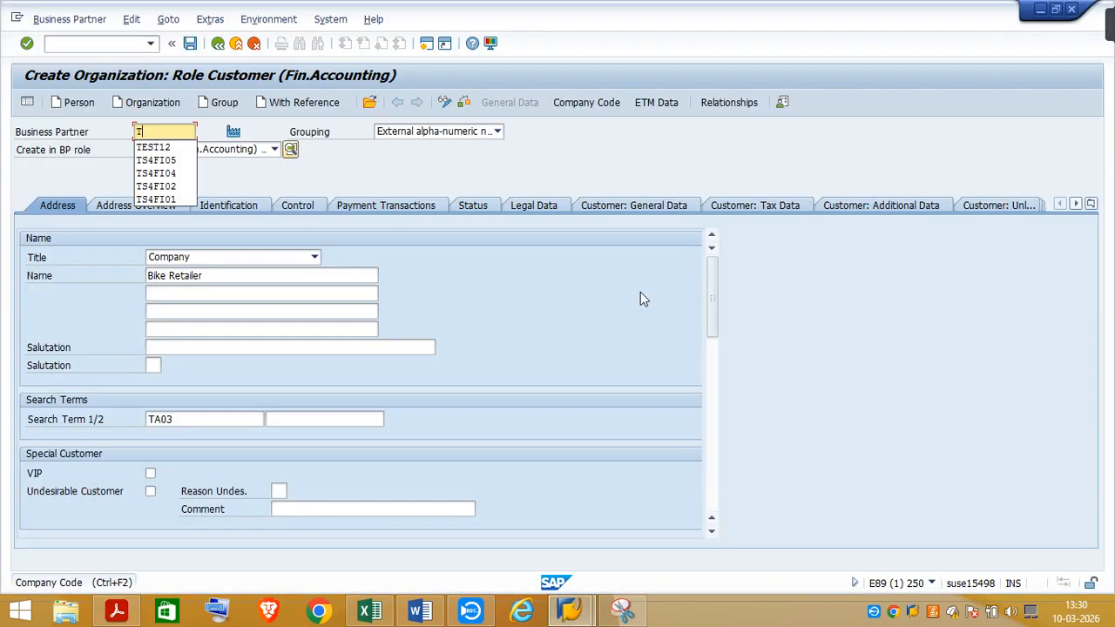
{"action": "type", "text": "S4"}
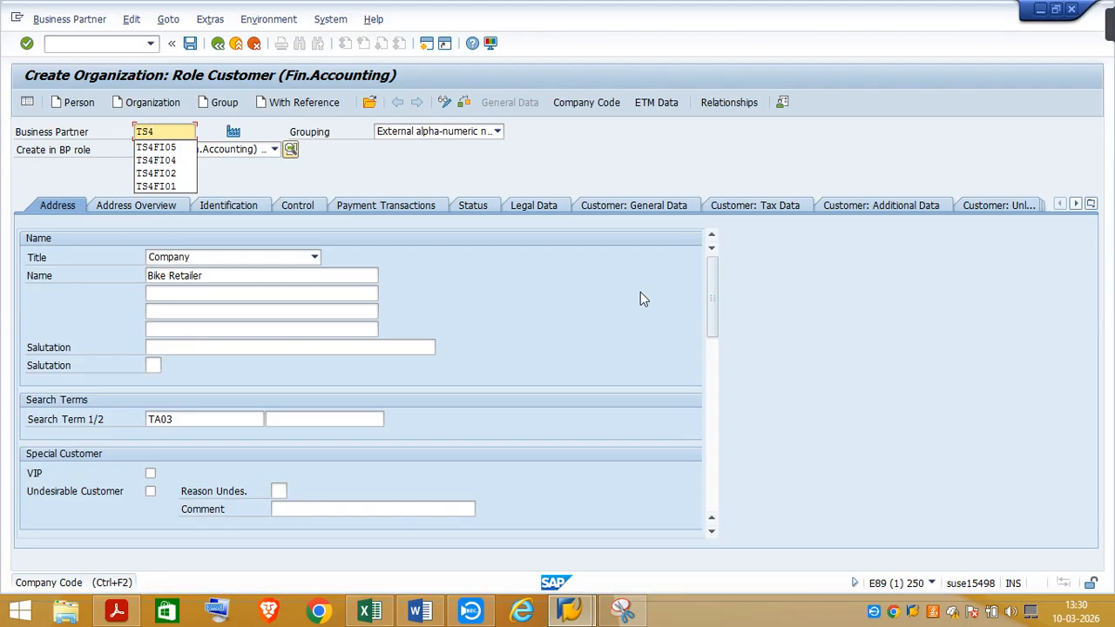
{"action": "left_click", "coordinate": [162, 148]}
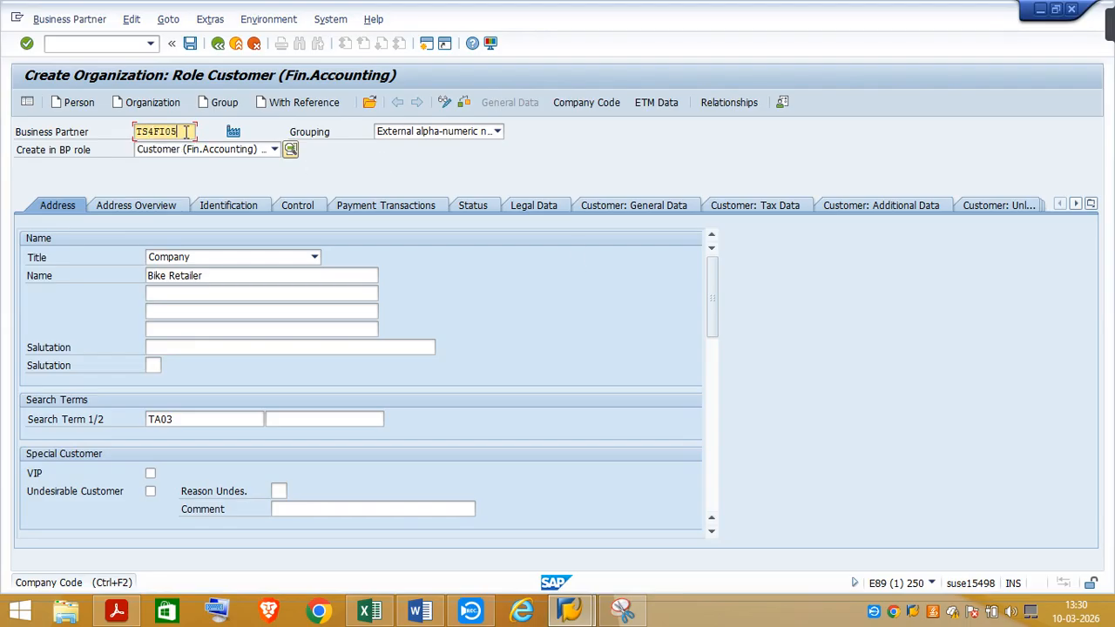
{"action": "key", "text": "BackSpace"}
{"action": "type", "text": "3"}
Open the customer's company code data, assign company code TA03, and suppress the repeated warning for this business partner
{"action": "left_click", "coordinate": [585, 103]}
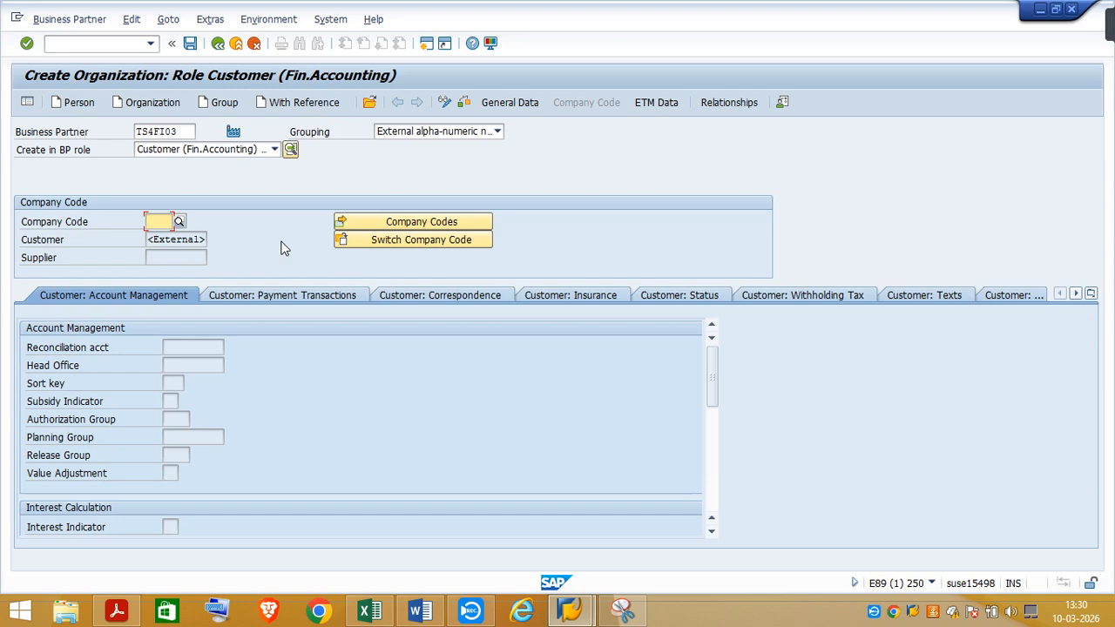
{"action": "type", "text": "TA"}
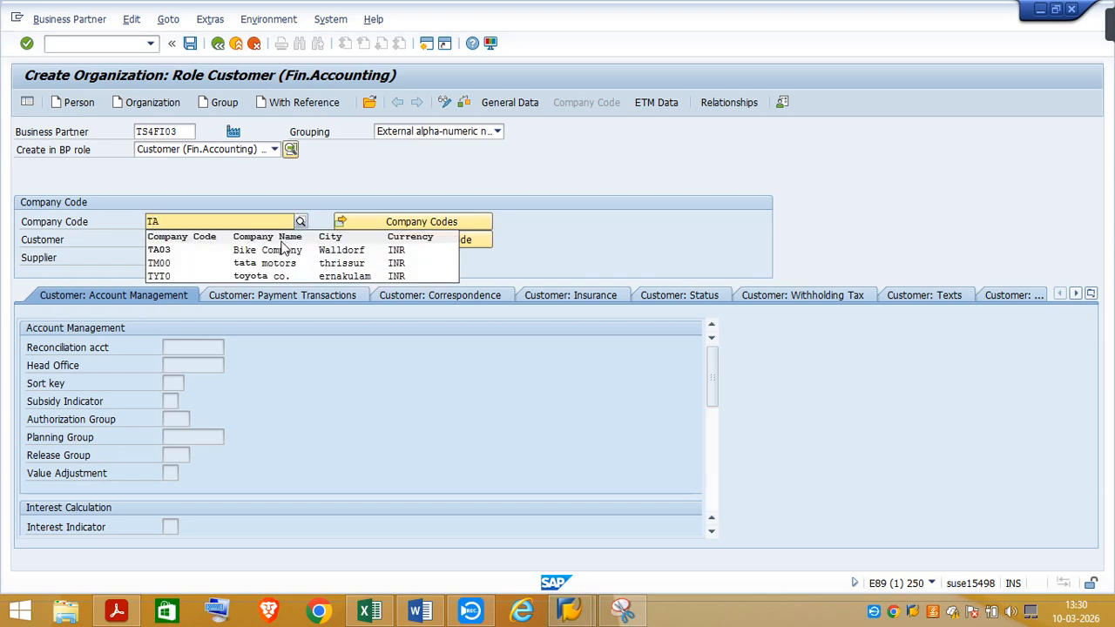
{"action": "left_click", "coordinate": [163, 251]}
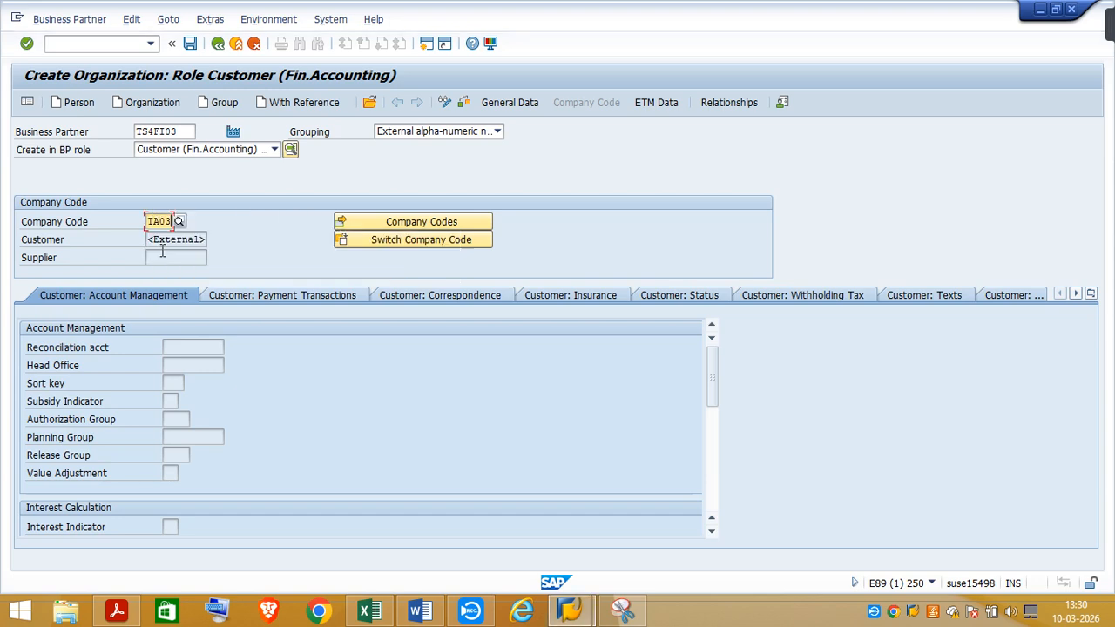
{"action": "left_click", "coordinate": [444, 102]}
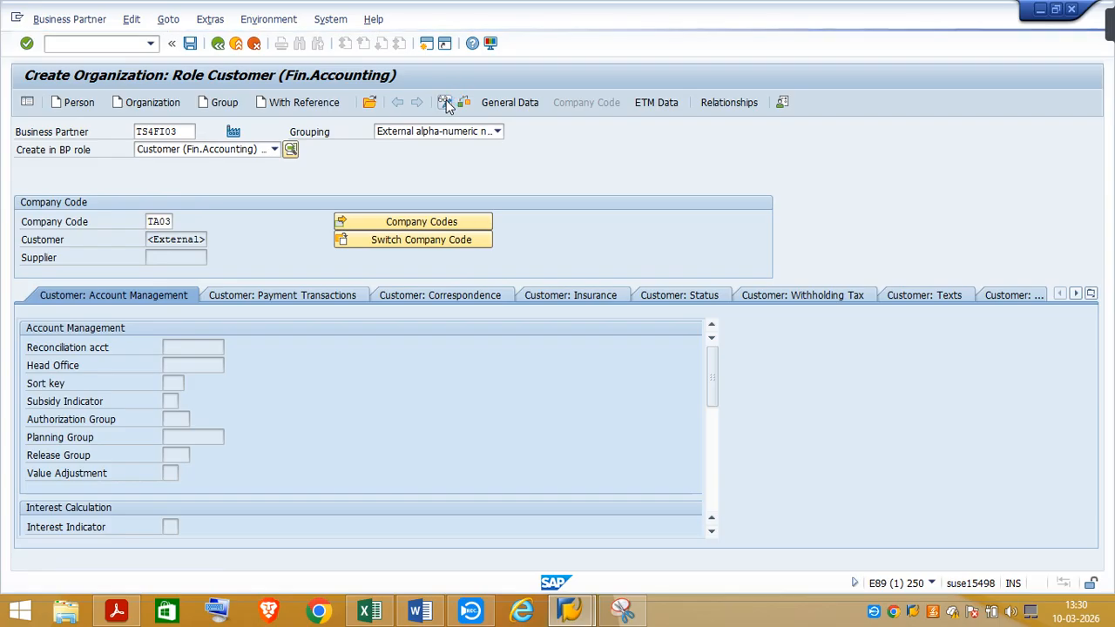
{"action": "left_click", "coordinate": [490, 445]}
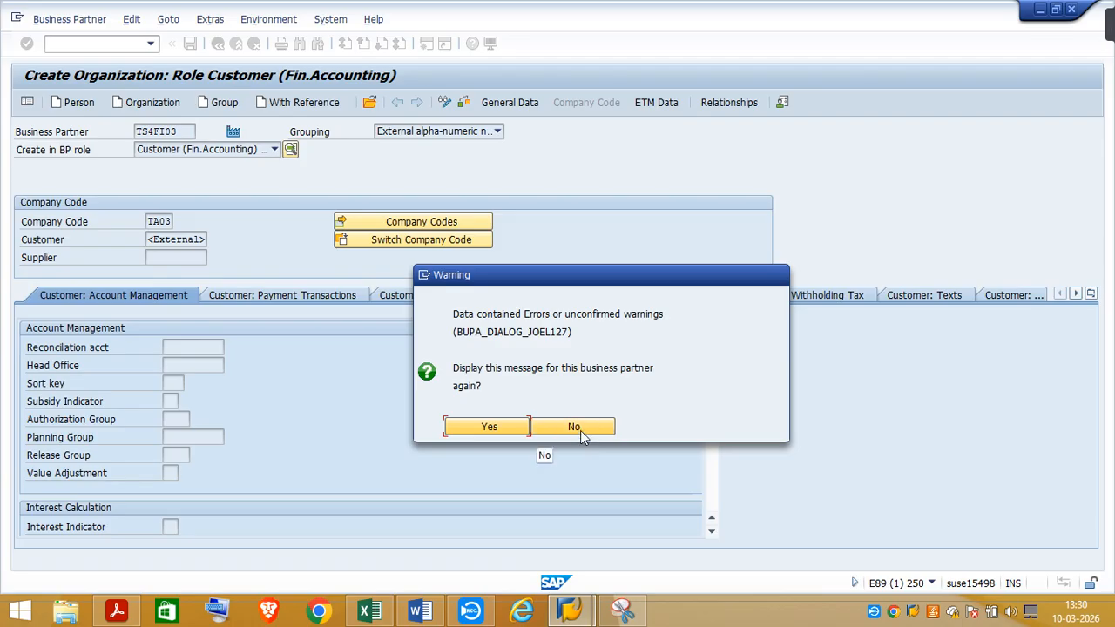
{"action": "left_click", "coordinate": [575, 427]}
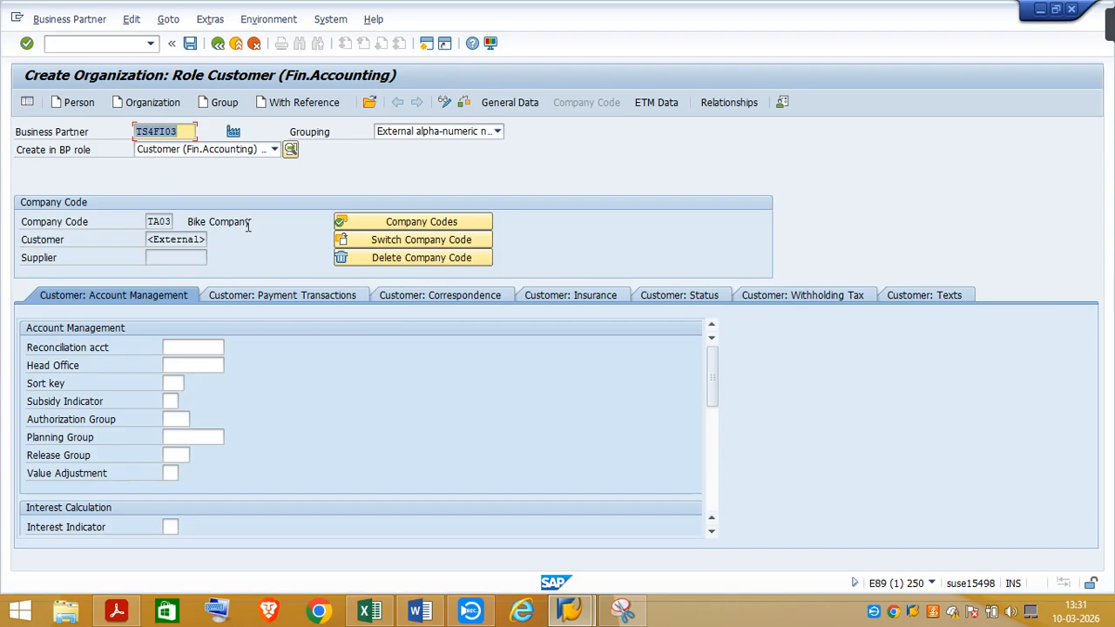
Switch to the SAP Certification workbook in Excel, find the Account Receivable reconciliation account note, and copy account number 12100000
{"action": "left_click", "coordinate": [186, 345]}
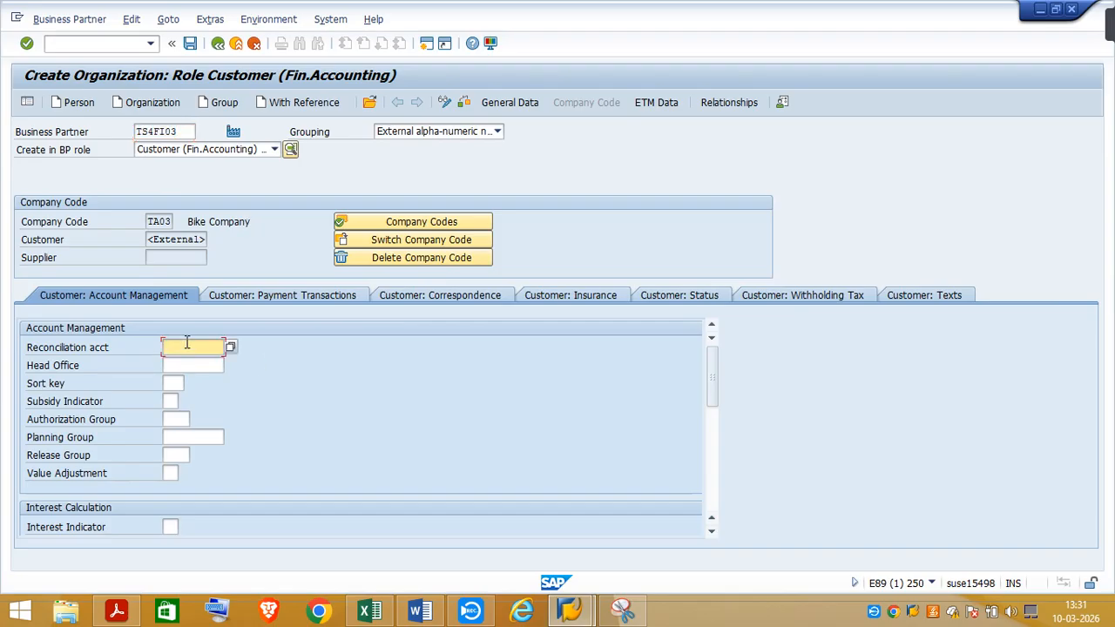
{"action": "left_click", "coordinate": [375, 616]}
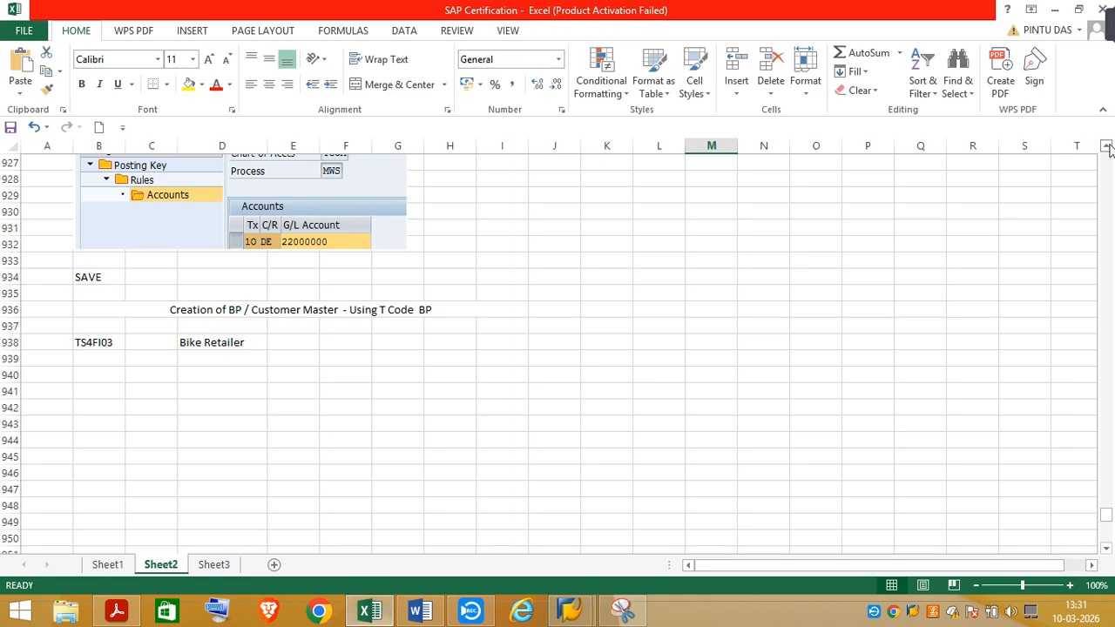
{"action": "scroll", "coordinate": [1108, 148], "scroll_direction": "up", "scroll_amount": 8}
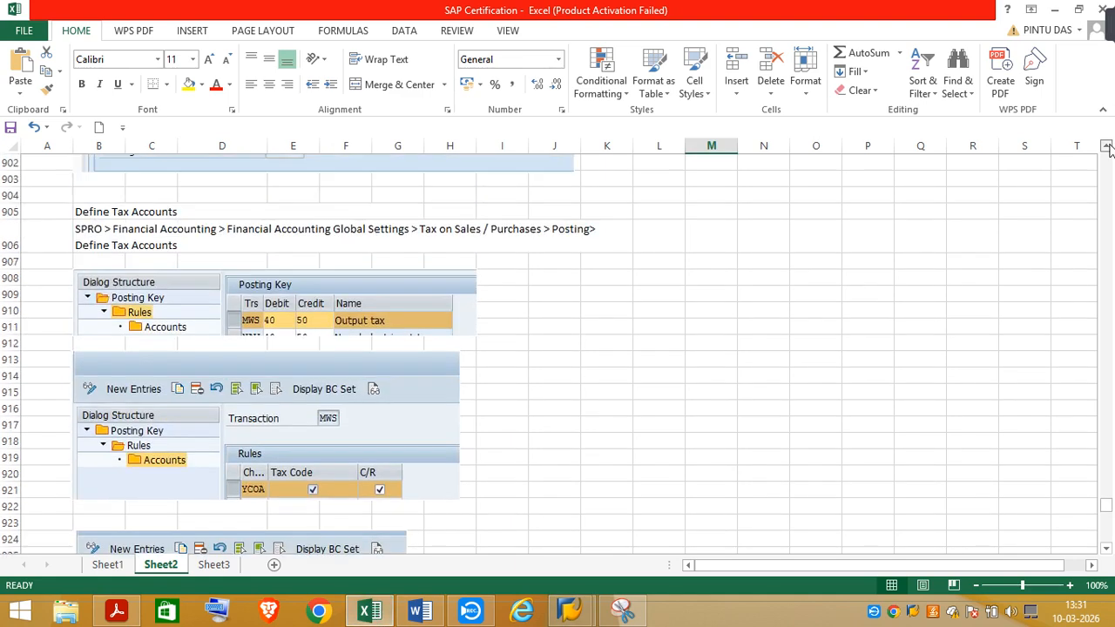
{"action": "scroll", "coordinate": [1108, 148], "scroll_direction": "up", "scroll_amount": 10}
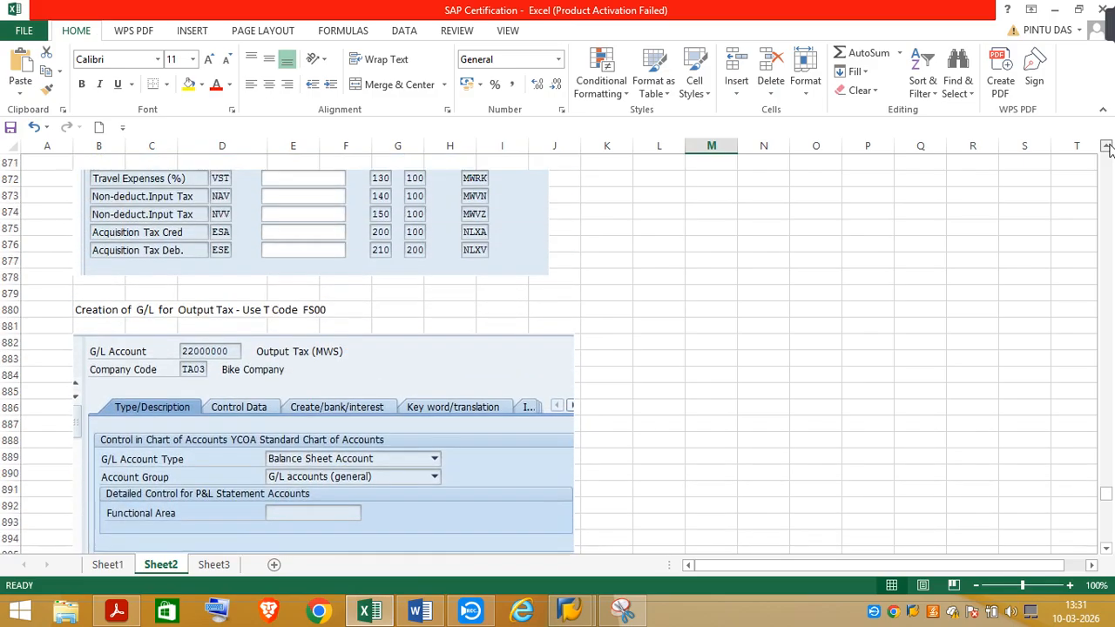
{"action": "scroll", "coordinate": [1108, 148], "scroll_direction": "up", "scroll_amount": 1}
{"action": "scroll", "coordinate": [1108, 148], "scroll_direction": "up", "scroll_amount": 2}
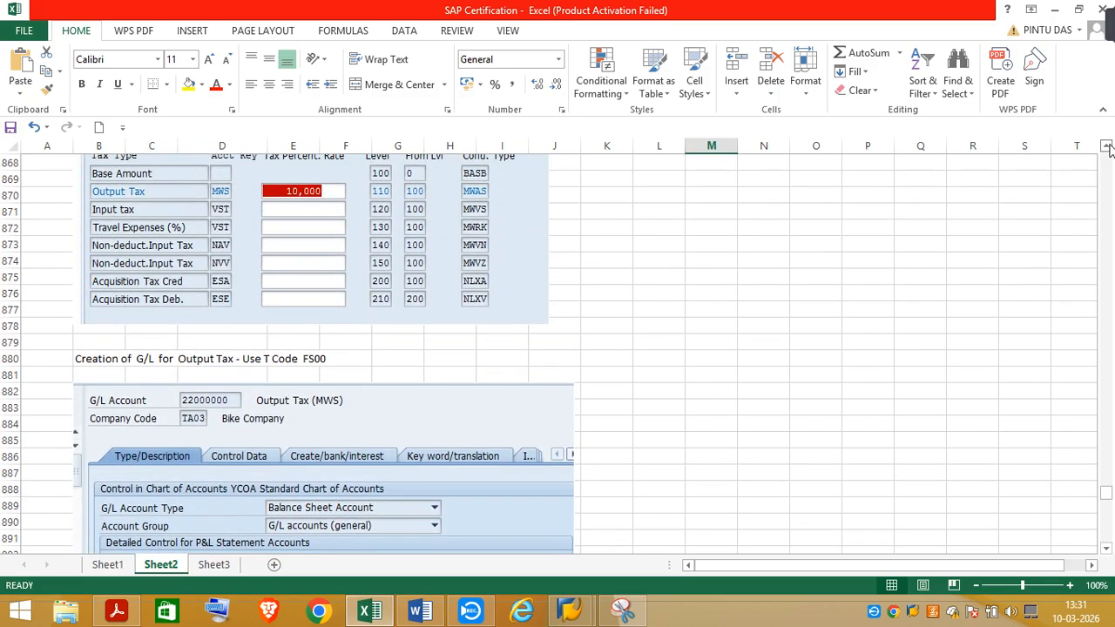
{"action": "scroll", "coordinate": [1107, 148], "scroll_direction": "up", "scroll_amount": 11}
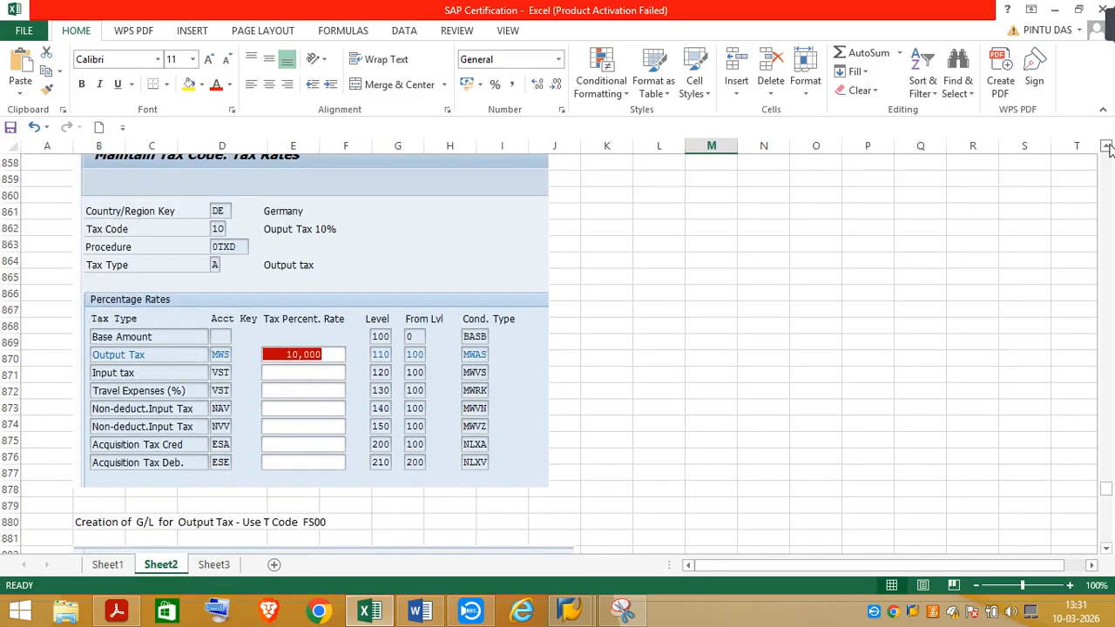
{"action": "scroll", "coordinate": [1108, 148], "scroll_direction": "up", "scroll_amount": 20}
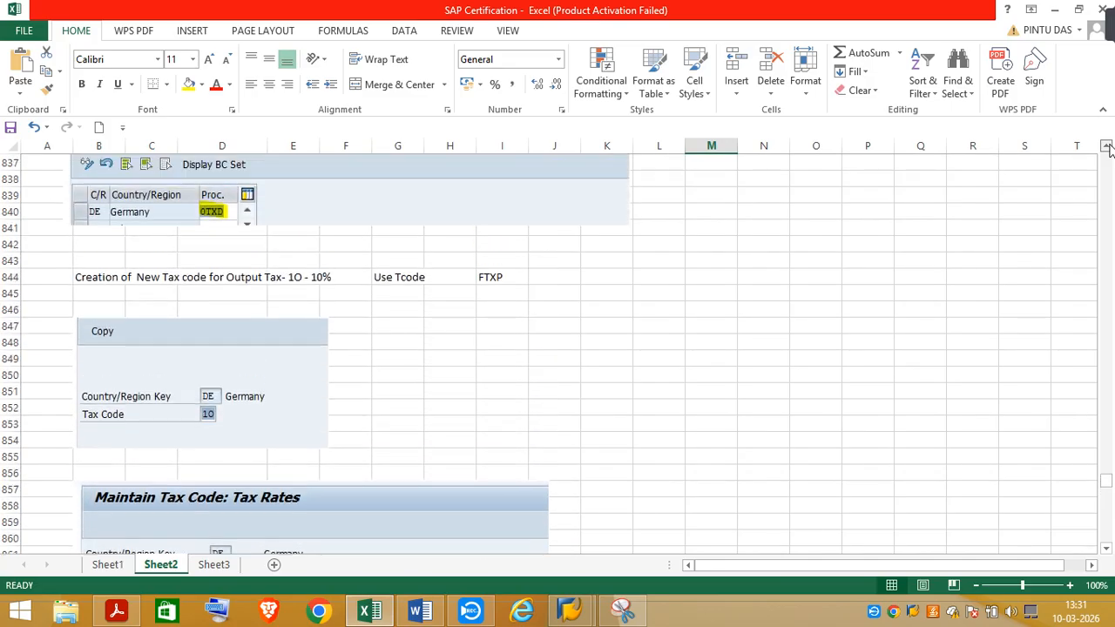
{"action": "scroll", "coordinate": [1107, 148], "scroll_direction": "up", "scroll_amount": 20}
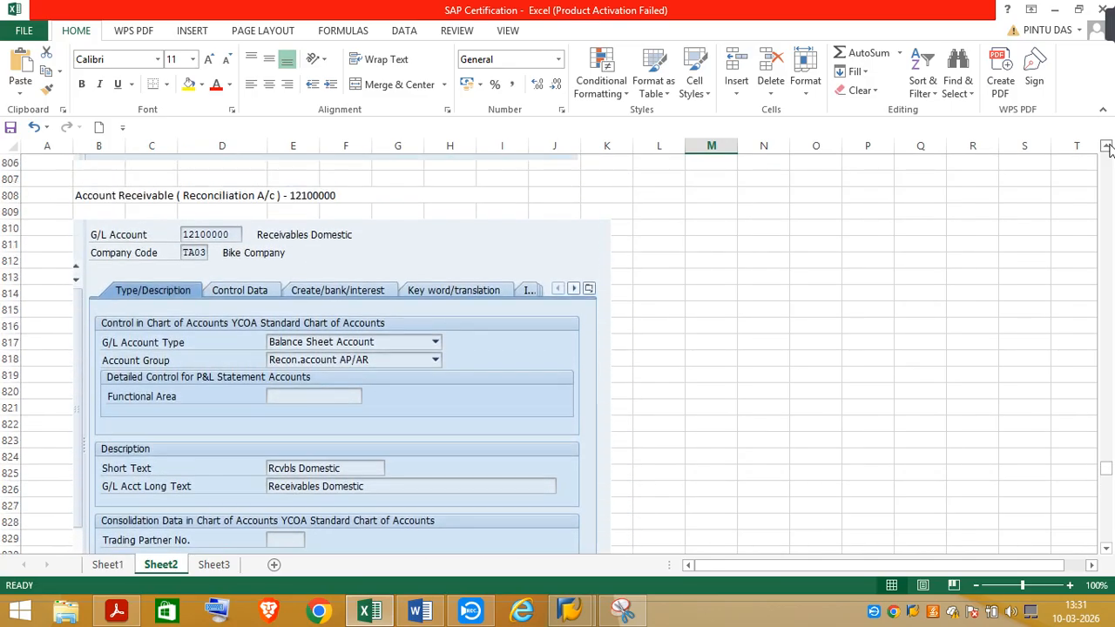
{"action": "scroll", "coordinate": [1107, 148], "scroll_direction": "up", "scroll_amount": 1}
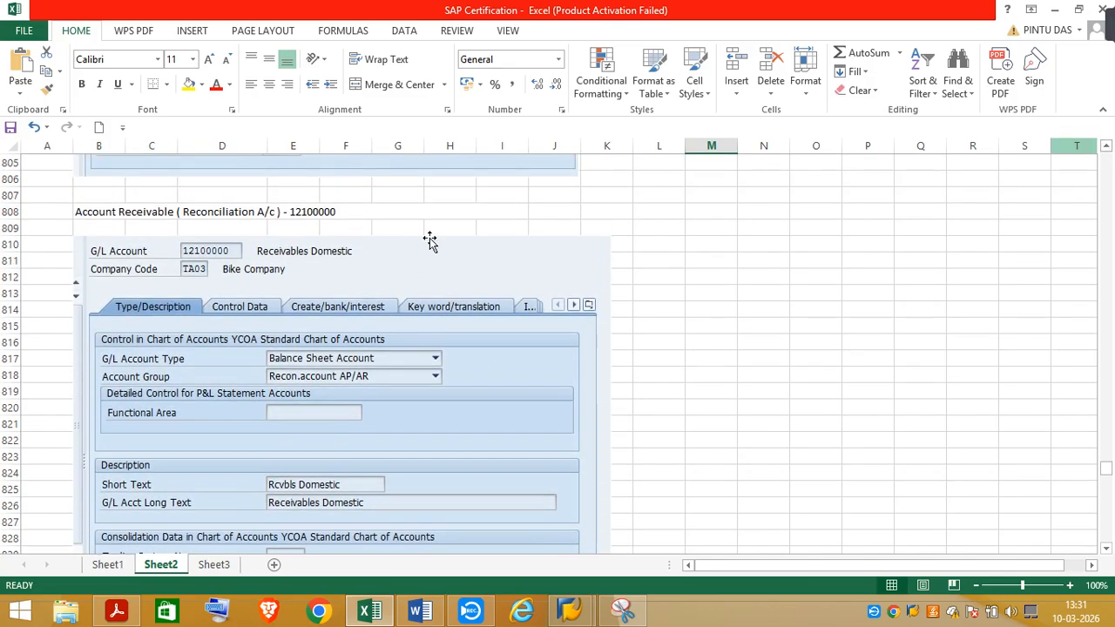
{"action": "left_click", "coordinate": [296, 211]}
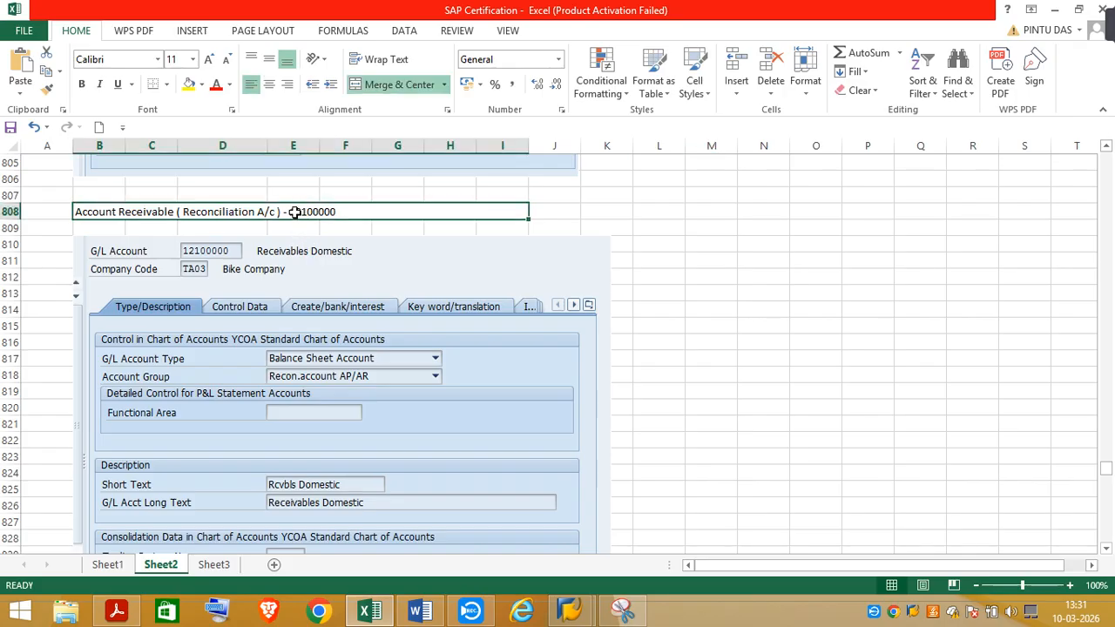
{"action": "double_click", "coordinate": [295, 212]}
{"action": "left_click_drag", "start_coordinate": [291, 212], "coordinate": [894, 245]}
{"action": "key", "text": "ctrl+c"}
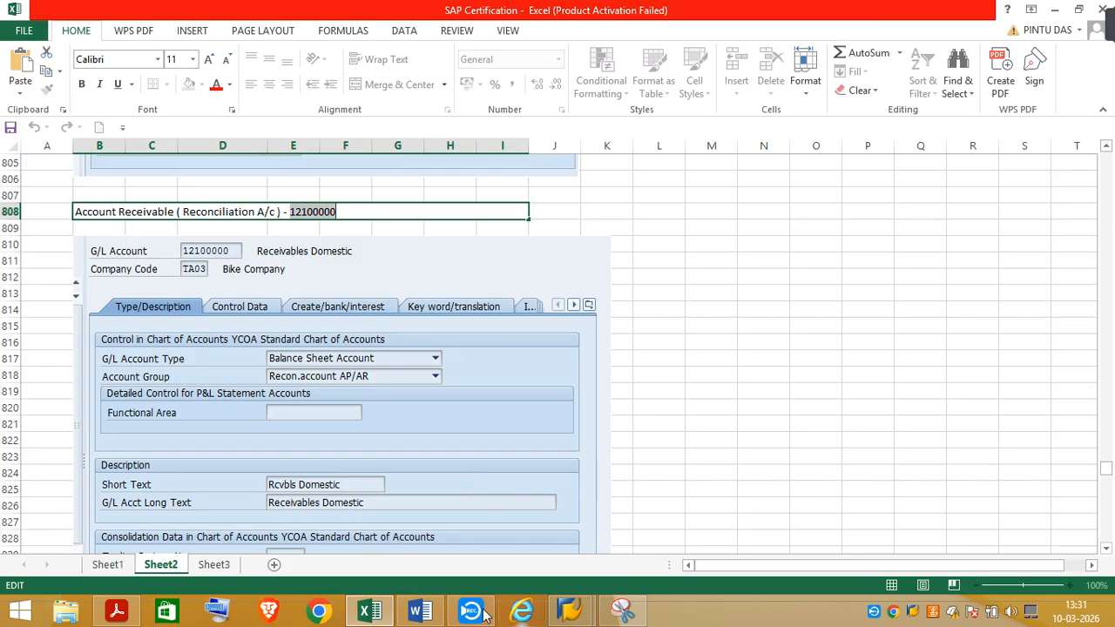
Switch back to SAP and enter 12100000 as the customer's reconciliation account in the account management data
{"action": "left_click", "coordinate": [573, 613]}
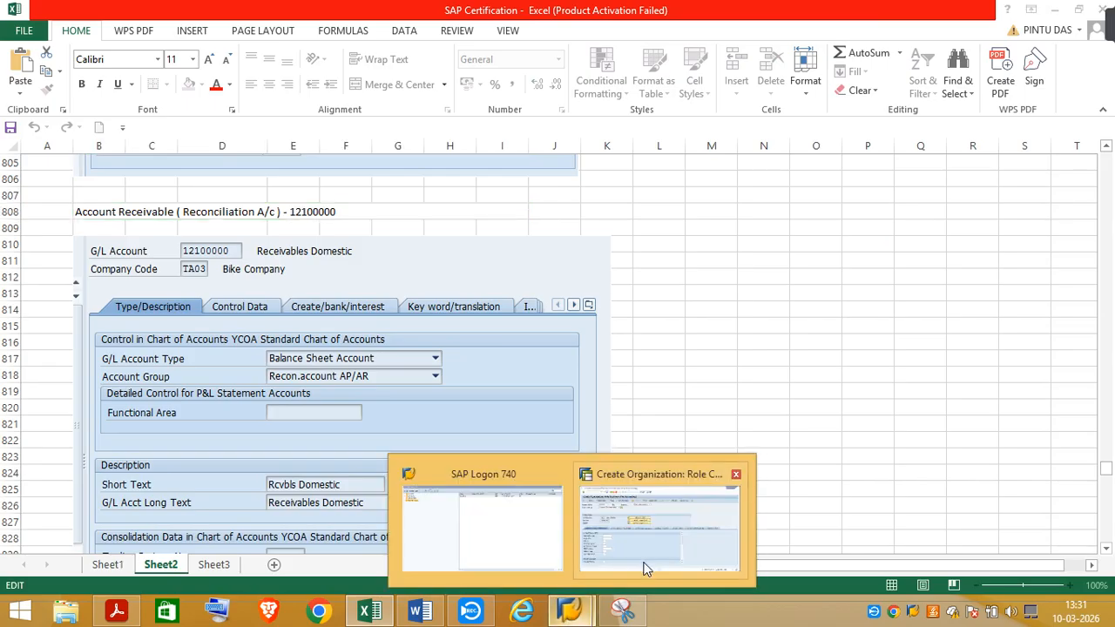
{"action": "left_click", "coordinate": [642, 567]}
{"action": "left_click", "coordinate": [193, 347]}
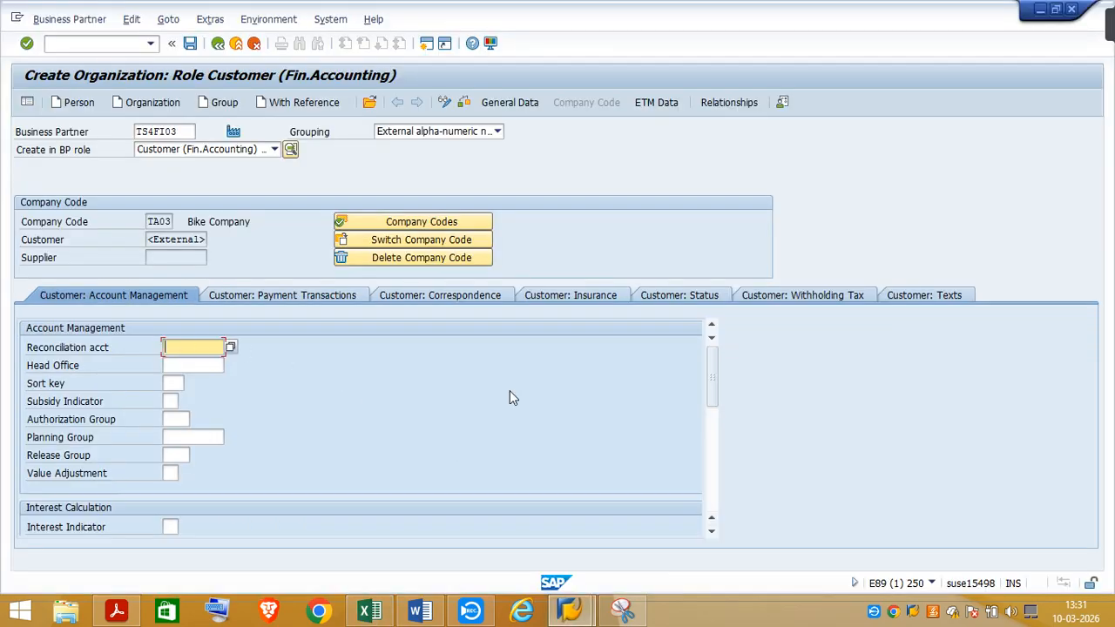
{"action": "key", "text": "ctrl+v"}
Set the sort key in the customer's account management data to 001
{"action": "left_click", "coordinate": [173, 383]}
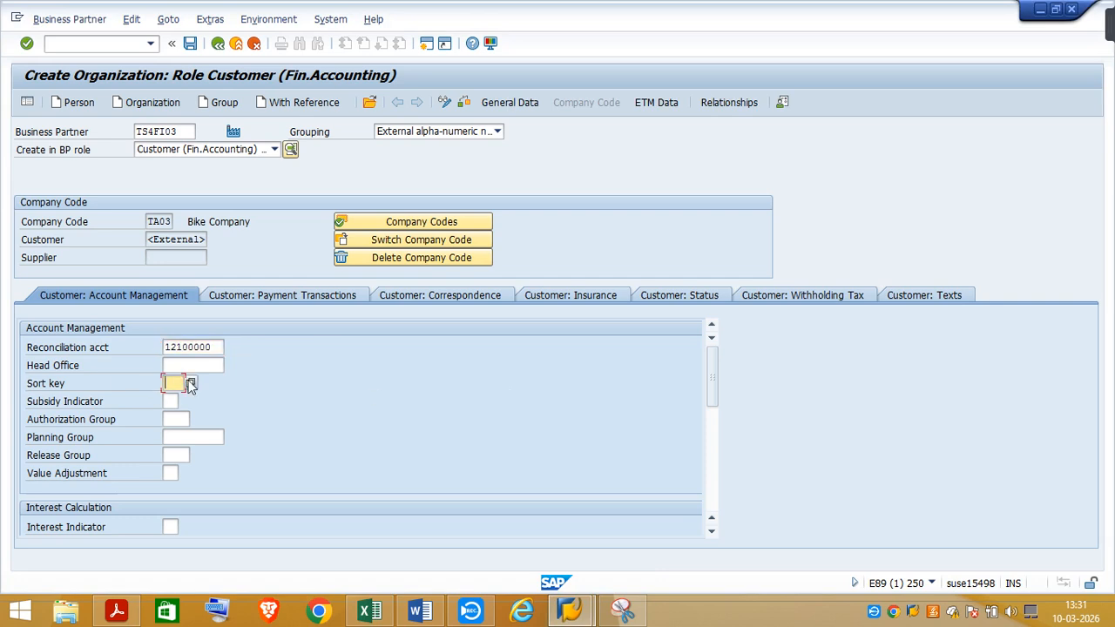
{"action": "left_click", "coordinate": [190, 384]}
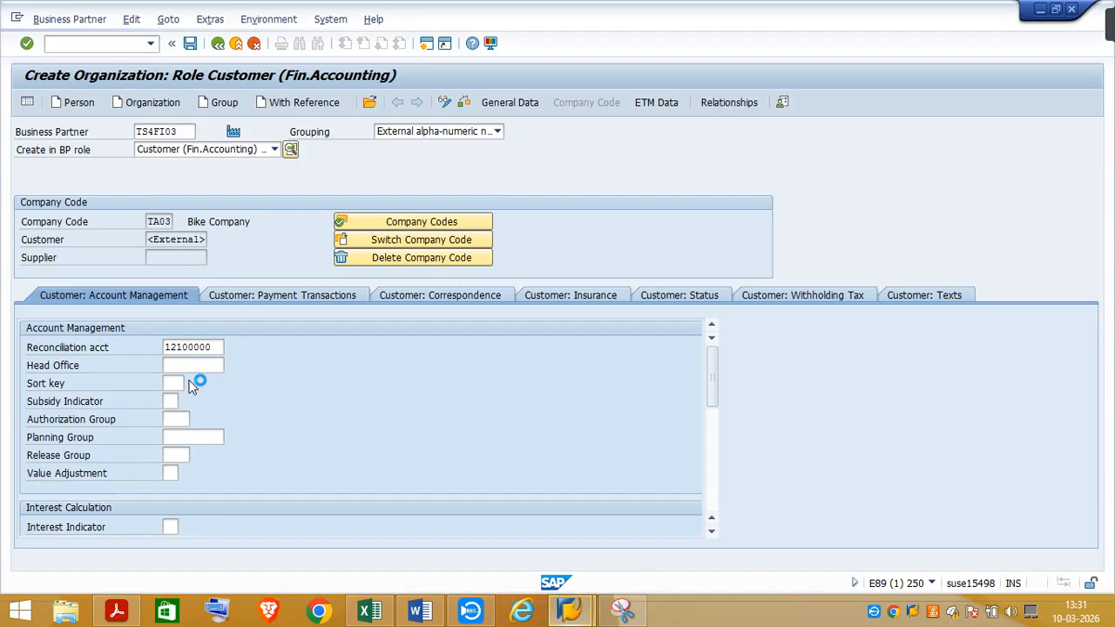
{"action": "left_click", "coordinate": [650, 262]}
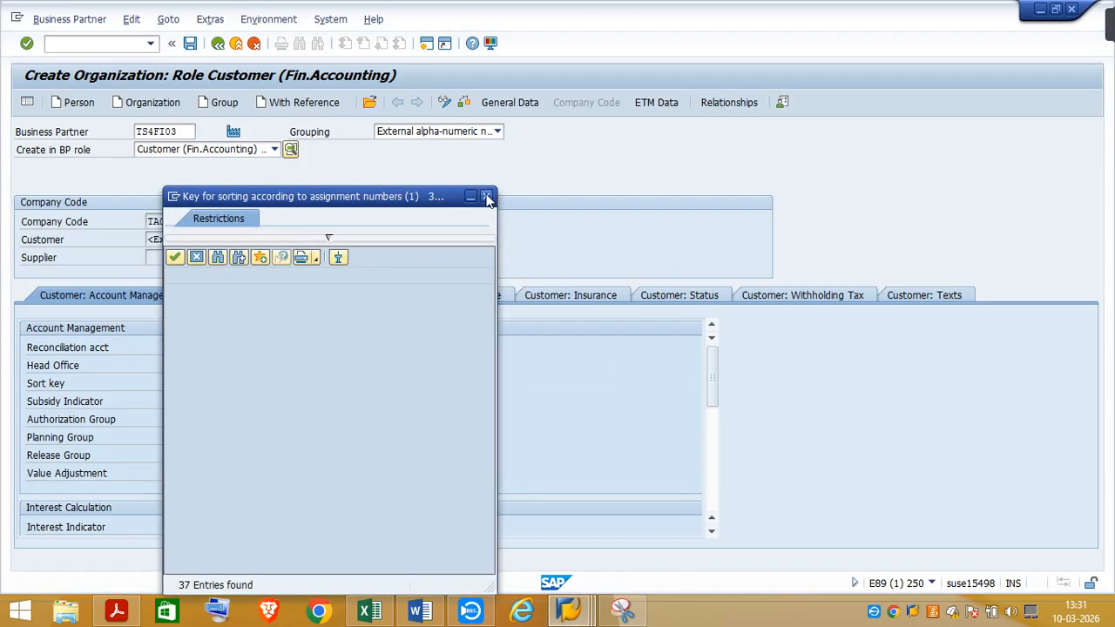
{"action": "left_click", "coordinate": [486, 196]}
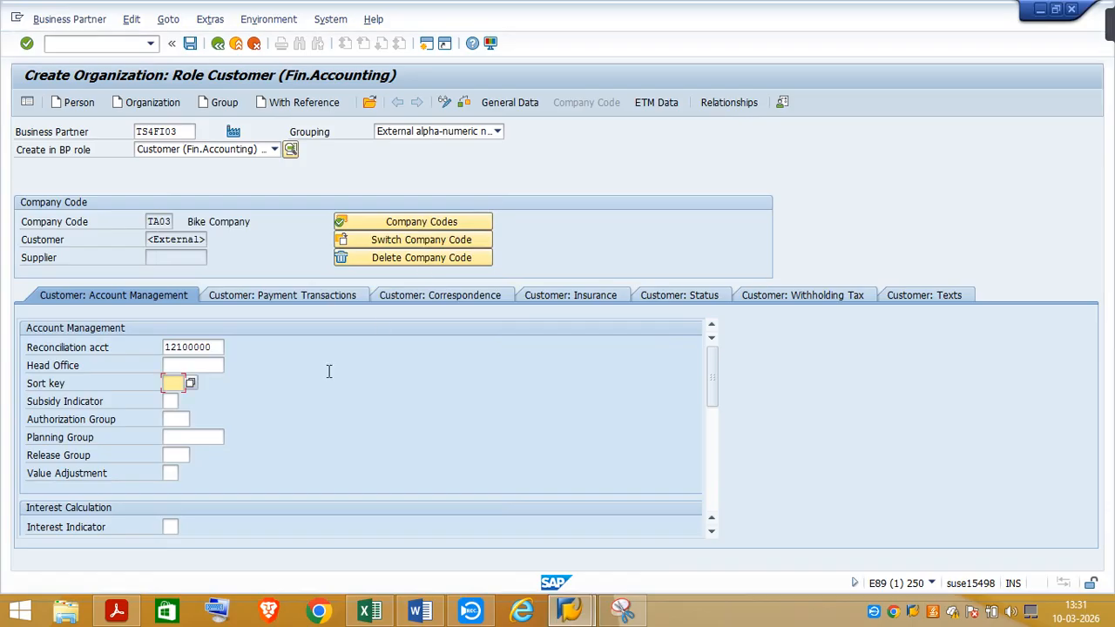
{"action": "type", "text": "008"}
{"action": "key", "text": "BackSpace"}
{"action": "type", "text": "9"}
{"action": "key", "text": "BackSpace"}
{"action": "type", "text": "1"}
Look up the value adjustment key in the SAP Certification workbook in Excel and enter P1 as the customer's value adjustment in SAP
{"action": "left_click", "coordinate": [170, 473]}
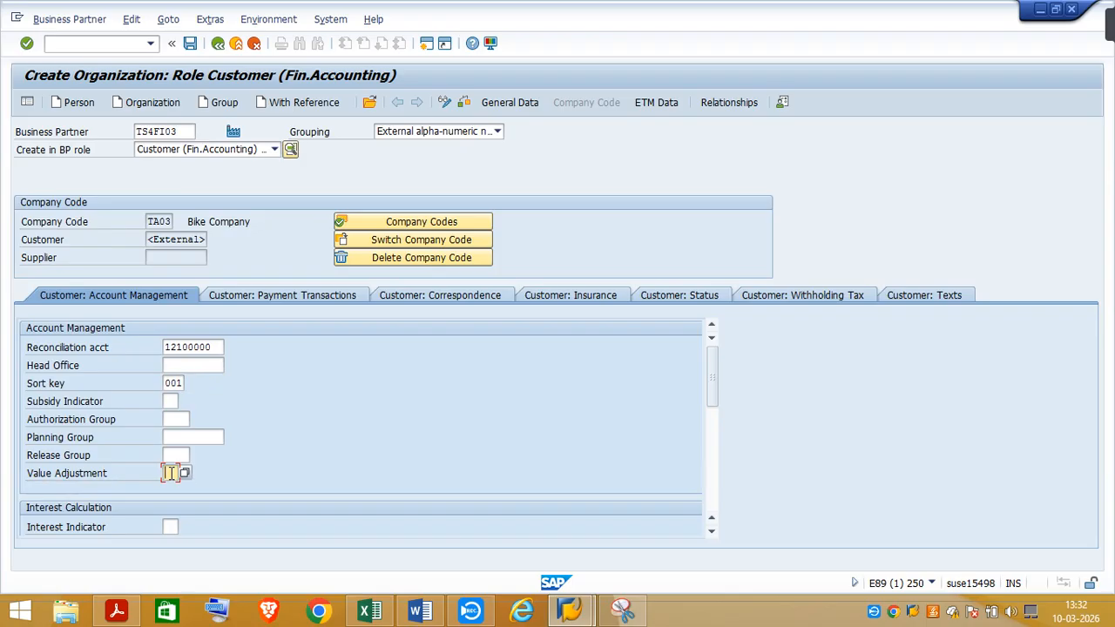
{"action": "left_click", "coordinate": [370, 612]}
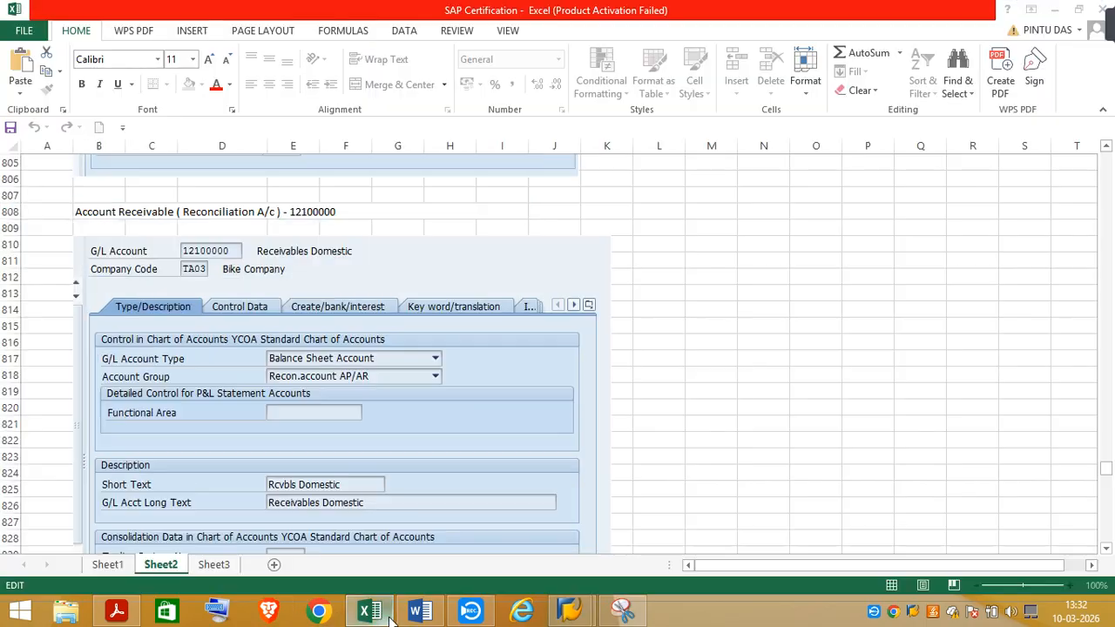
{"action": "left_click_drag", "start_coordinate": [1109, 469], "coordinate": [1091, 438]}
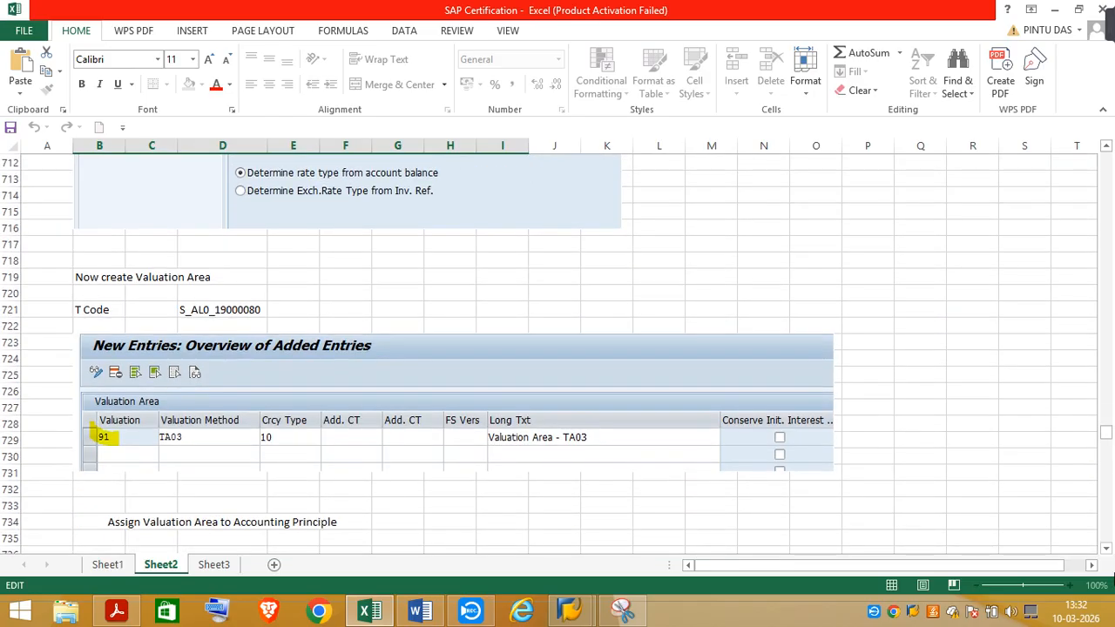
{"action": "left_click", "coordinate": [1105, 552]}
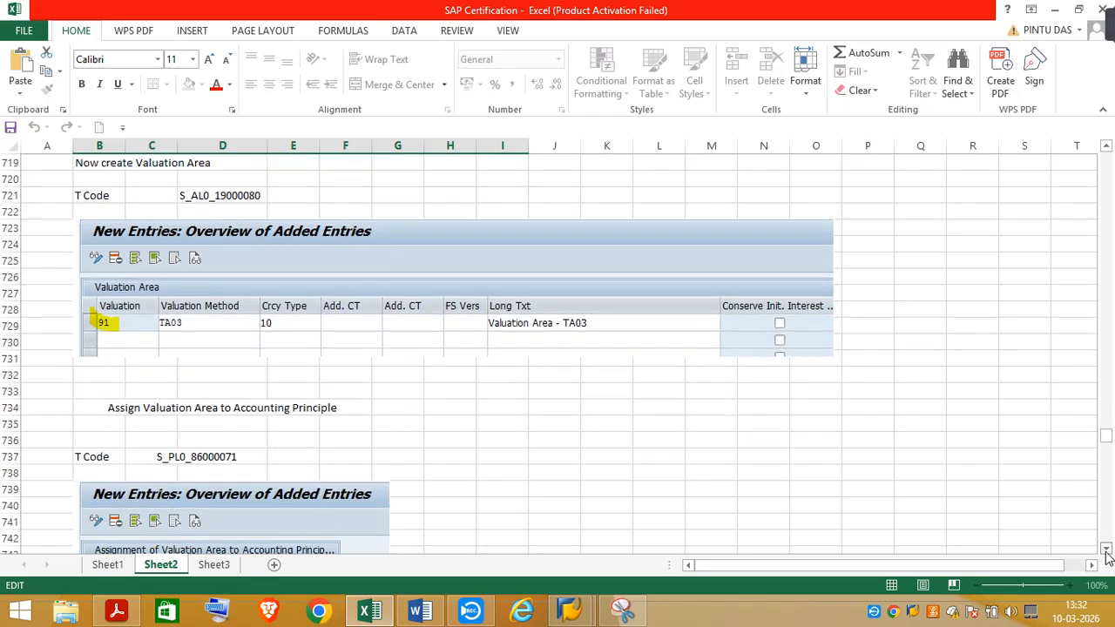
{"action": "left_click", "coordinate": [1106, 552]}
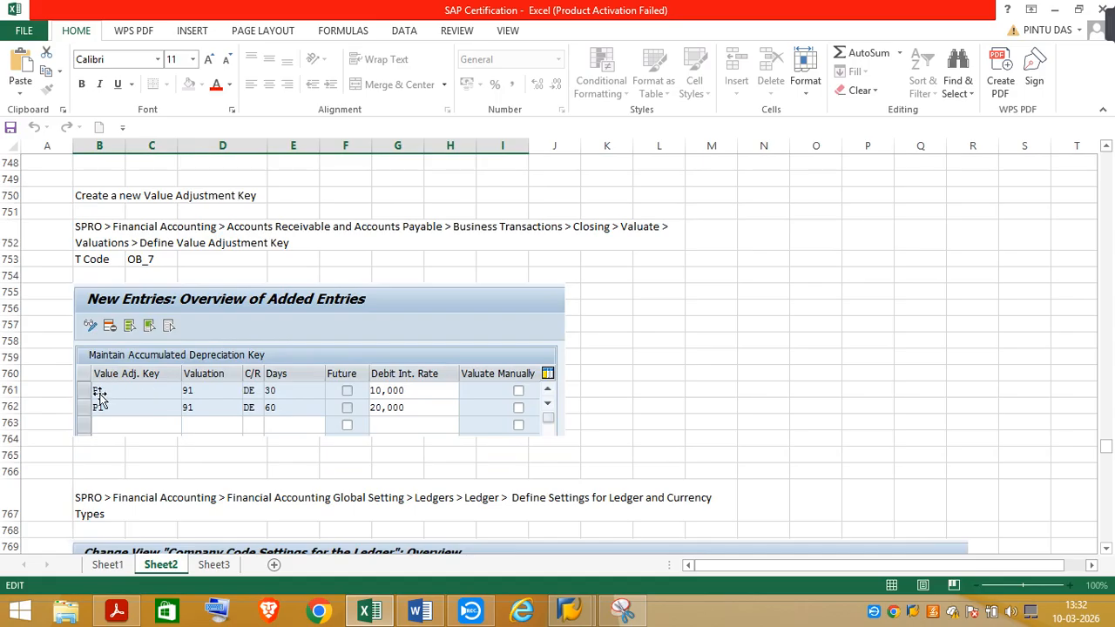
{"action": "mouse_move", "coordinate": [570, 610]}
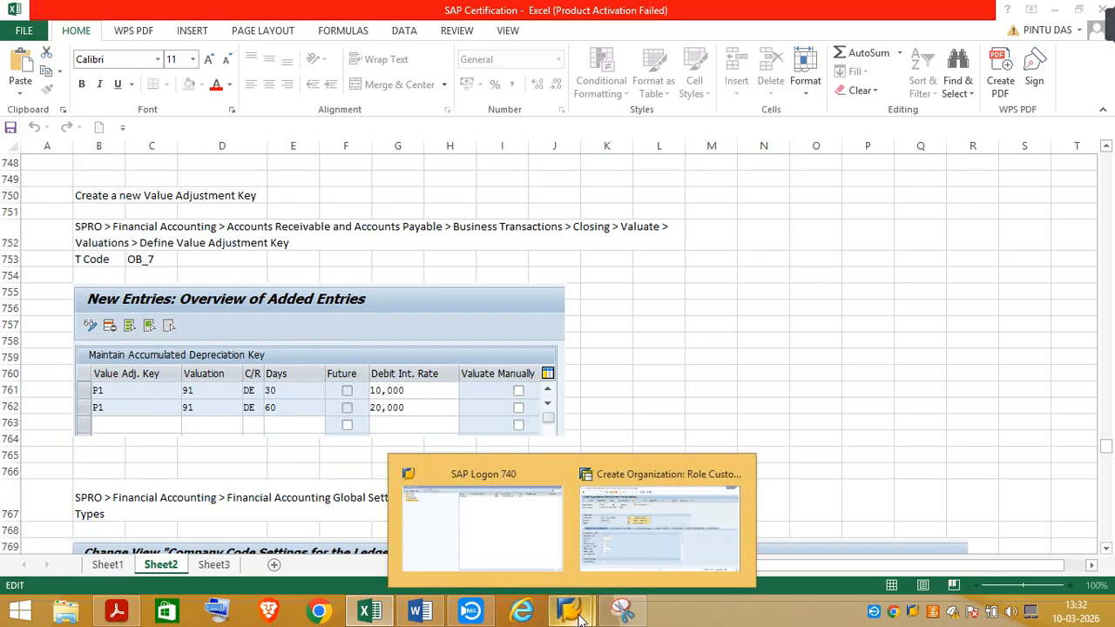
{"action": "left_click", "coordinate": [608, 551]}
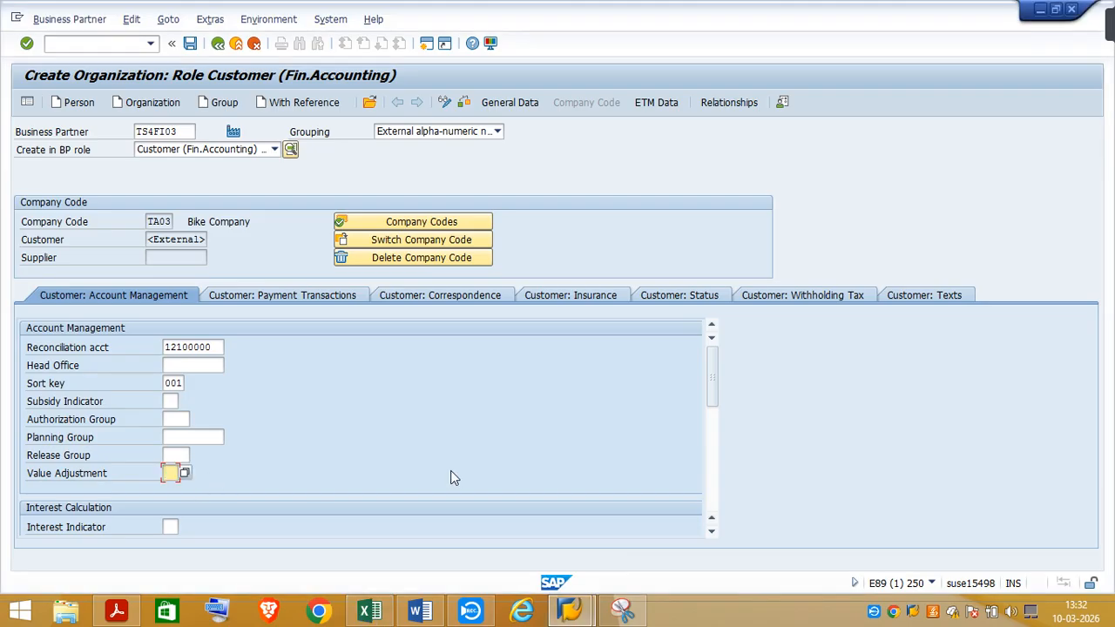
{"action": "type", "text": "P1"}
Check the Task 4 business partner instructions in the PDF and the value adjustment key notes in Excel, and return to SAP
{"action": "left_click", "coordinate": [113, 612]}
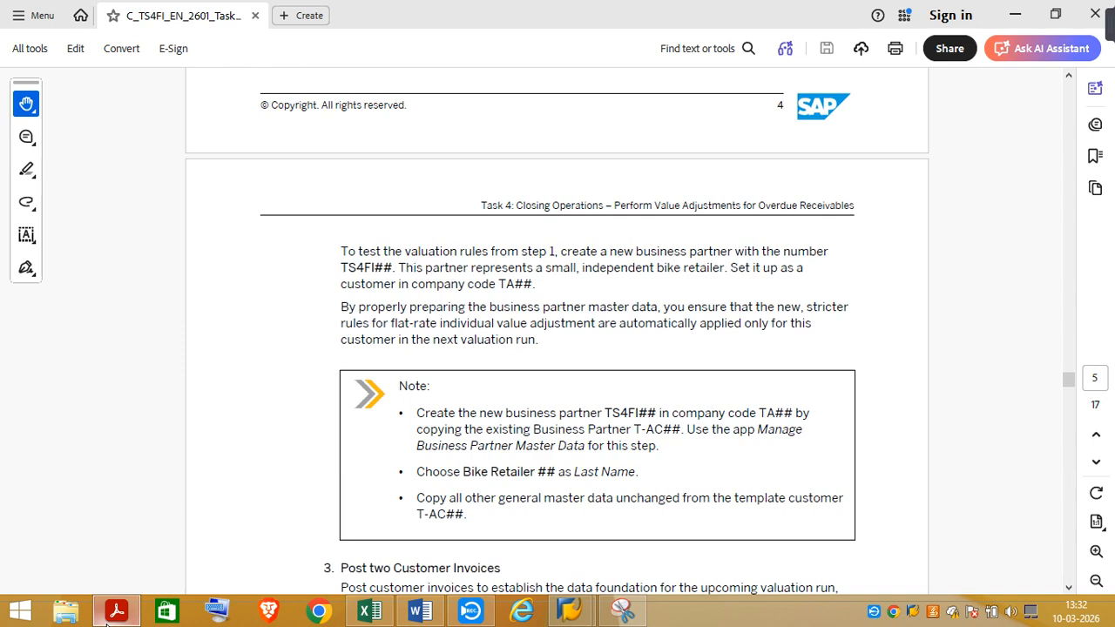
{"action": "mouse_move", "coordinate": [1100, 392]}
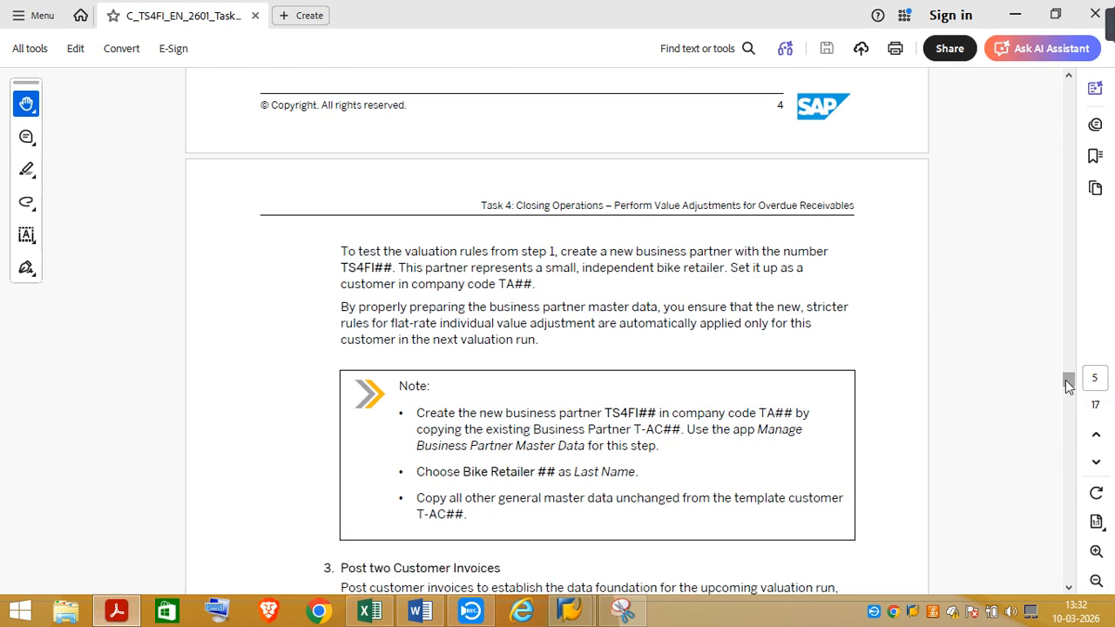
{"action": "mouse_move", "coordinate": [1069, 385]}
{"action": "left_mouse_down"}
{"action": "mouse_move", "coordinate": [1069, 370]}
{"action": "mouse_move", "coordinate": [1069, 386]}
{"action": "left_mouse_up"}
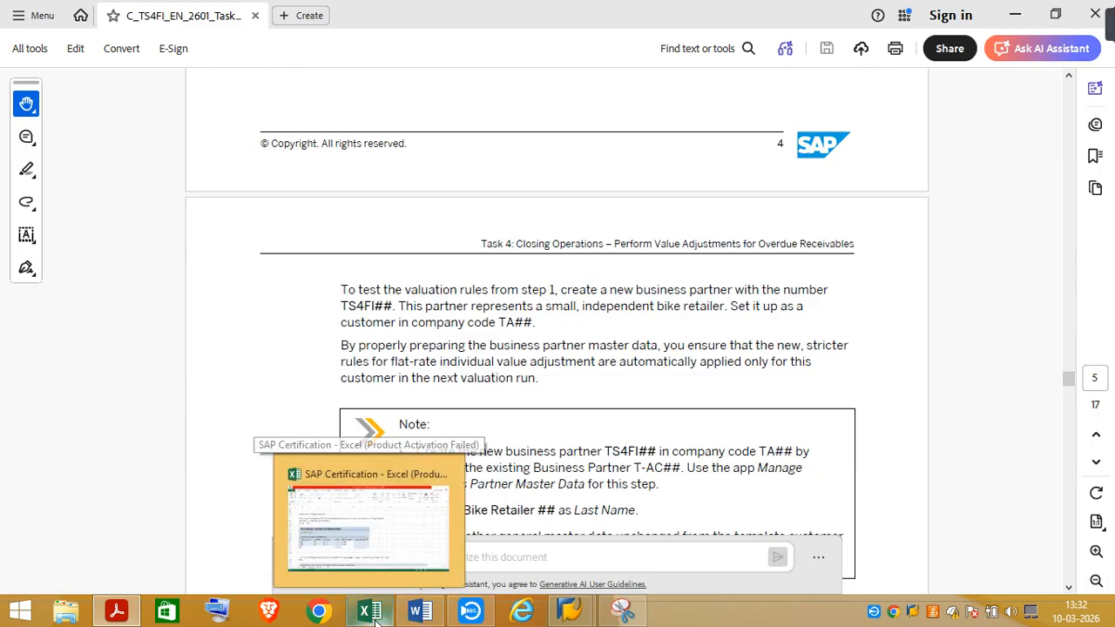
{"action": "left_click", "coordinate": [374, 615]}
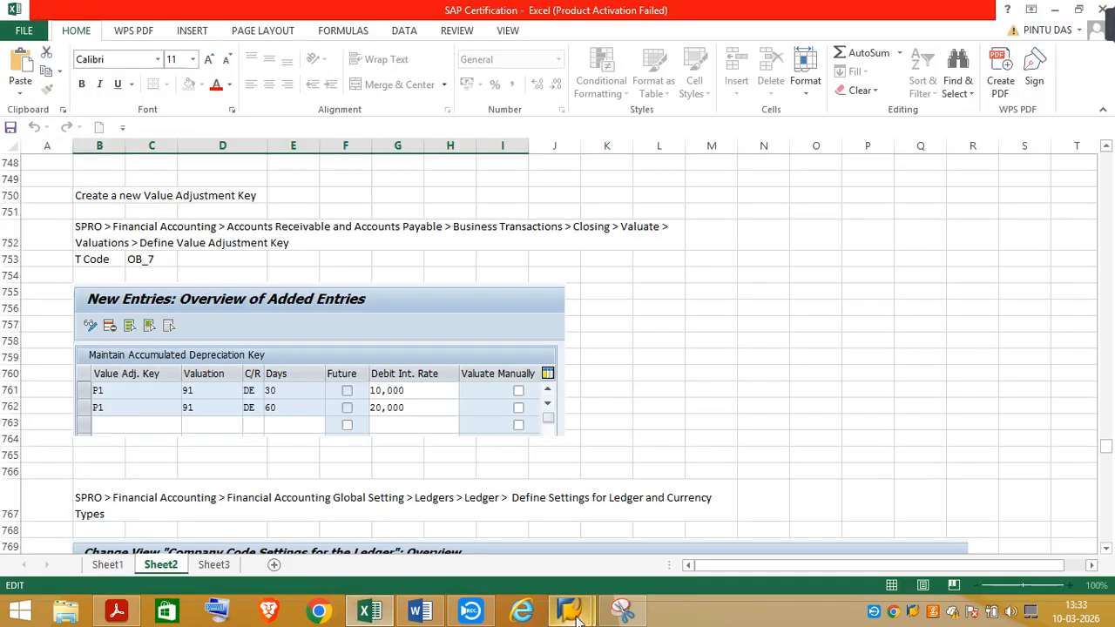
{"action": "mouse_move", "coordinate": [571, 612]}
{"action": "left_click", "coordinate": [619, 571]}
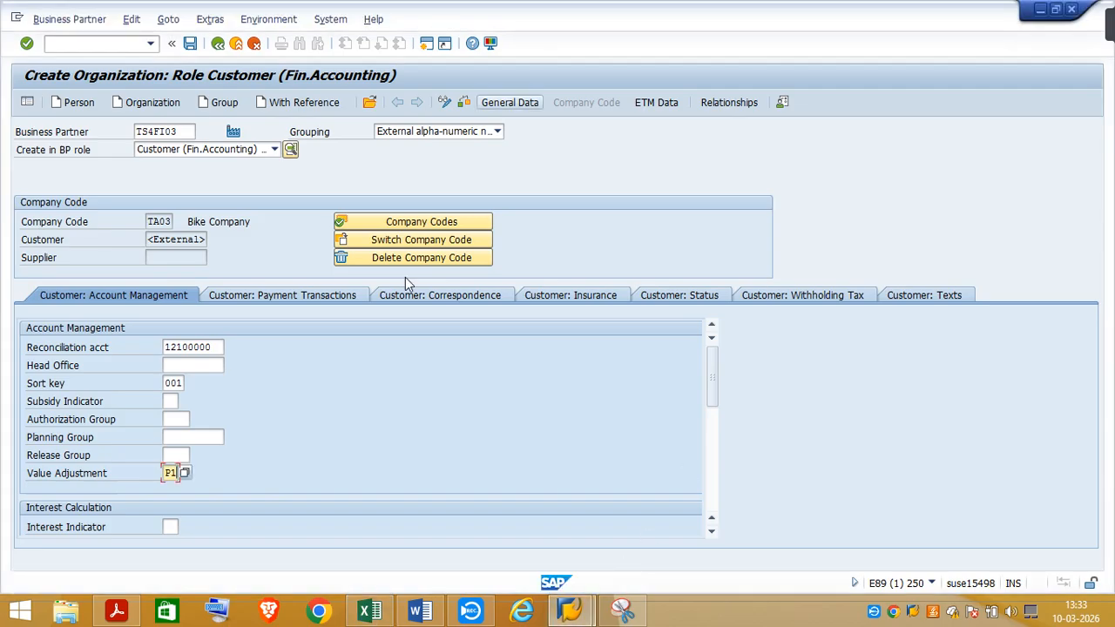
Set the customer's terms of payment to 0001 in the payment transactions data
{"action": "left_click", "coordinate": [286, 298]}
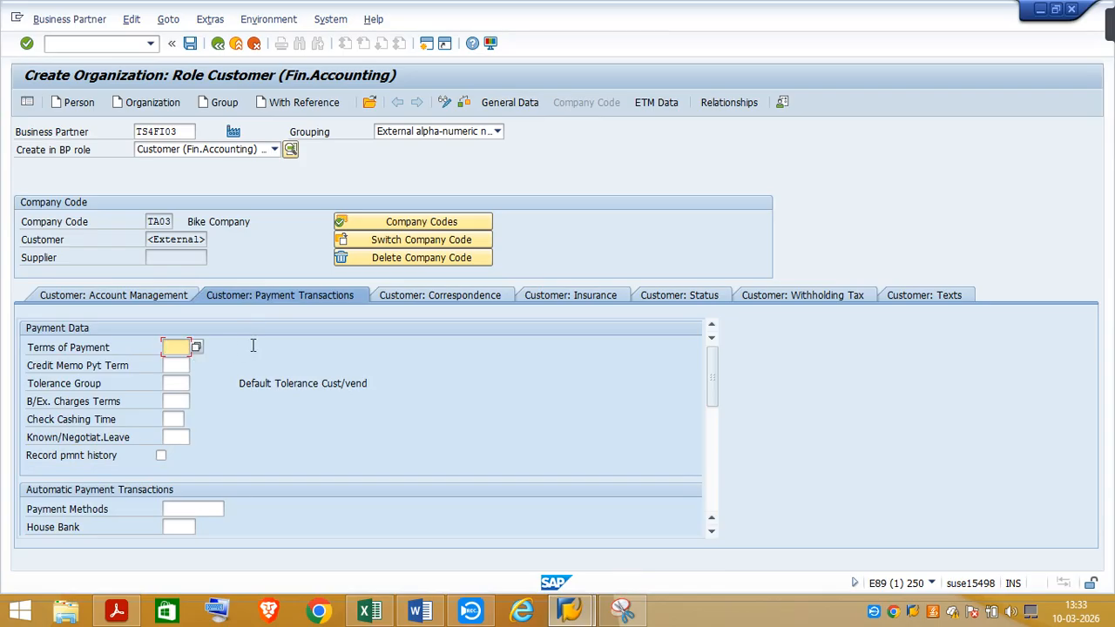
{"action": "type", "text": "00"}
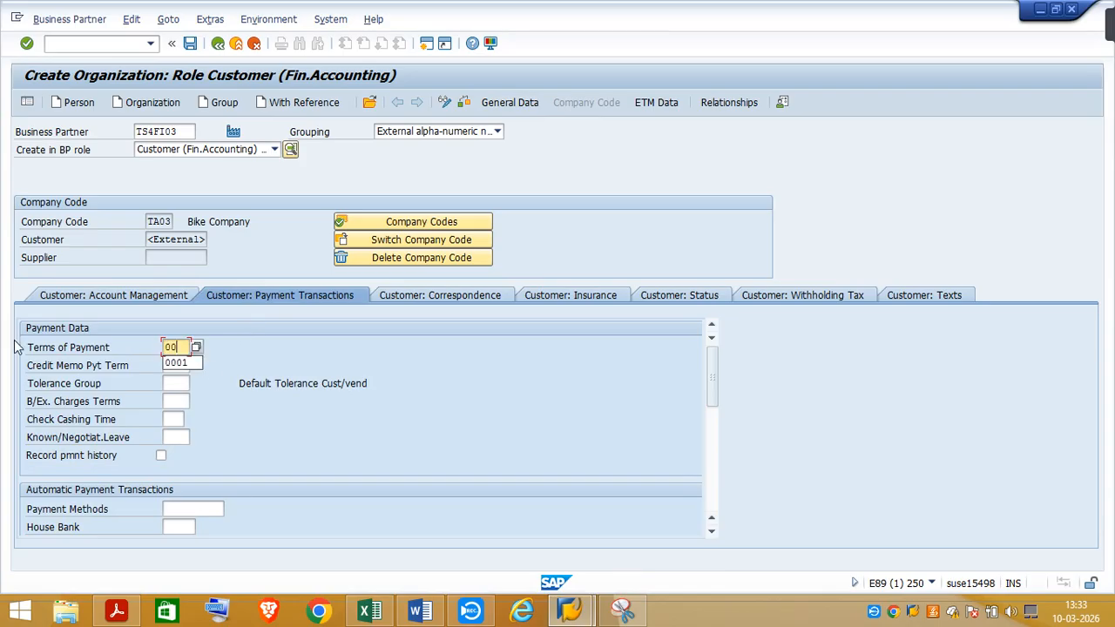
{"action": "left_click", "coordinate": [184, 364]}
{"action": "key", "text": "Return"}
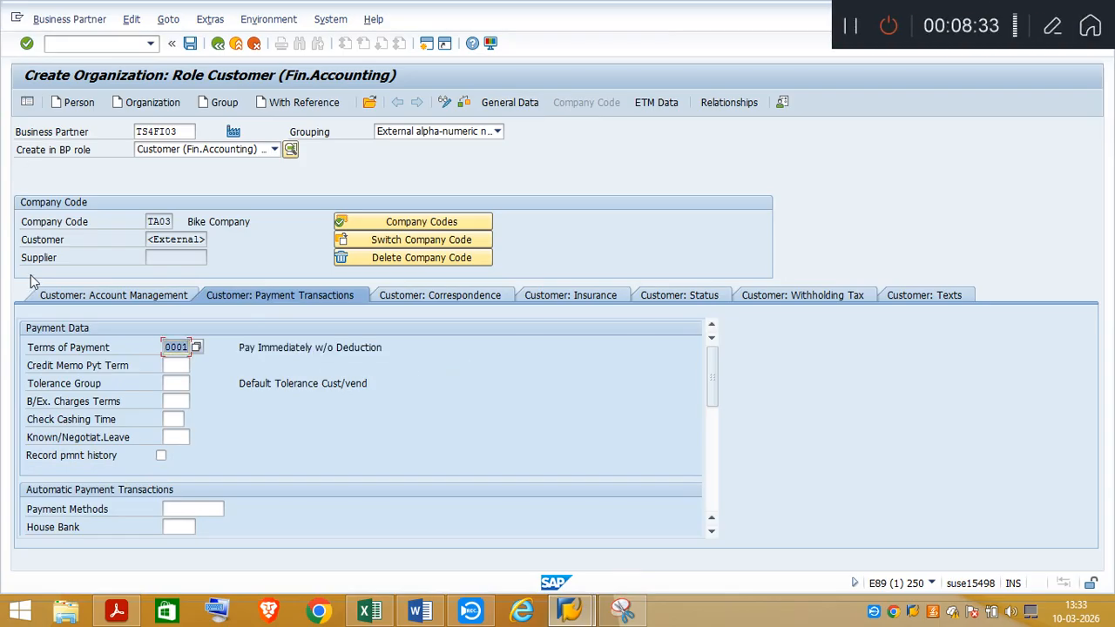
Save the Bike Retailer business partner from its account management data and review its general data and company code data
{"action": "left_click", "coordinate": [107, 294]}
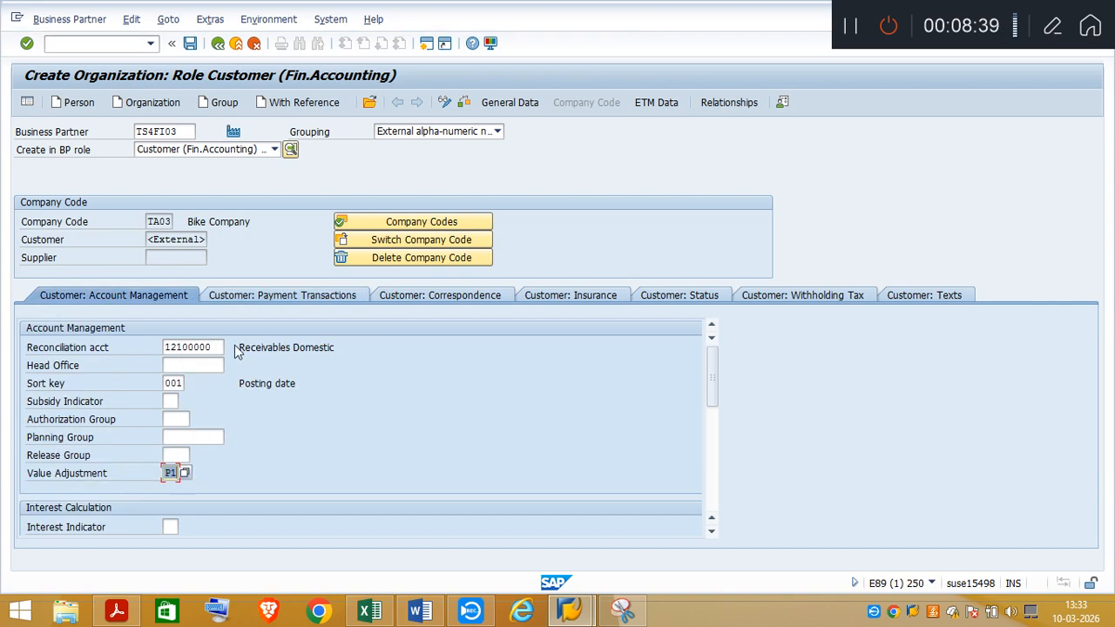
{"action": "left_click", "coordinate": [189, 44]}
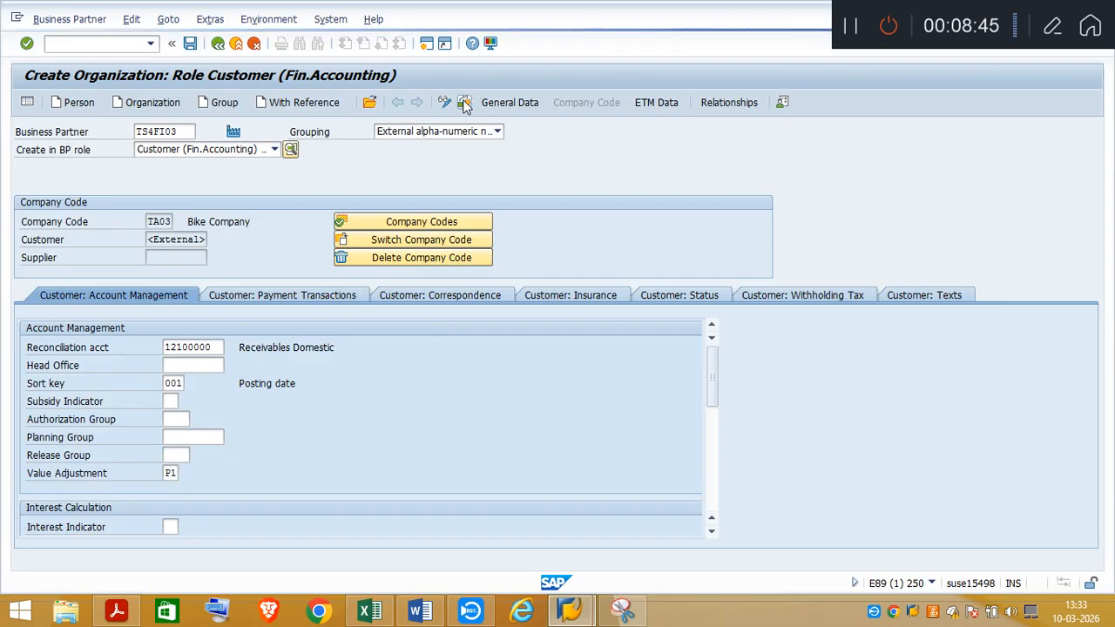
{"action": "left_click", "coordinate": [574, 446]}
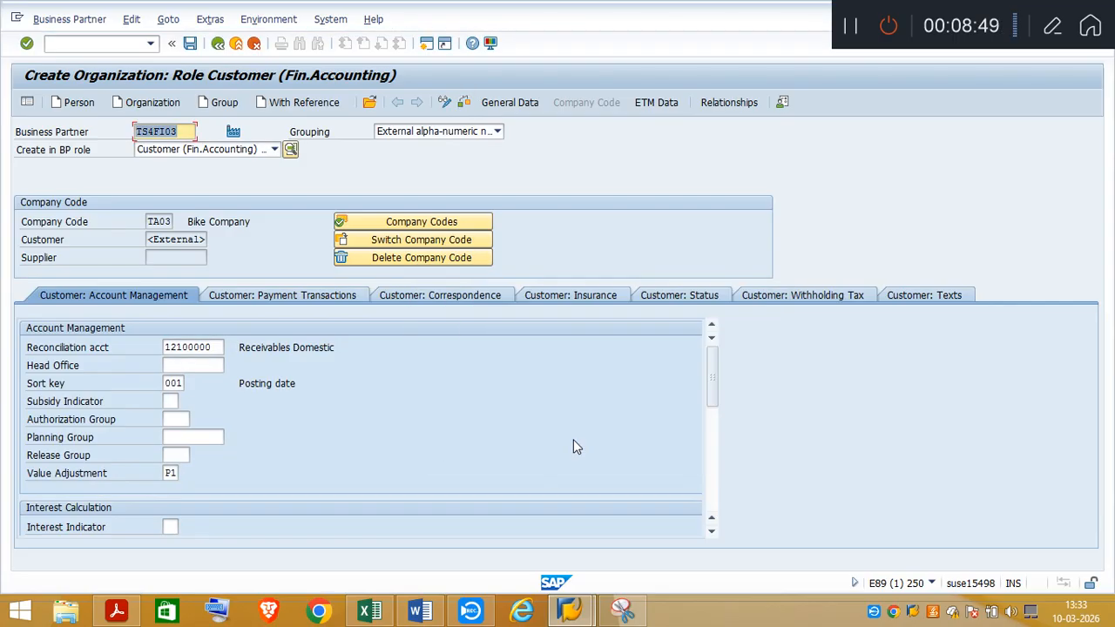
{"action": "left_click", "coordinate": [190, 44]}
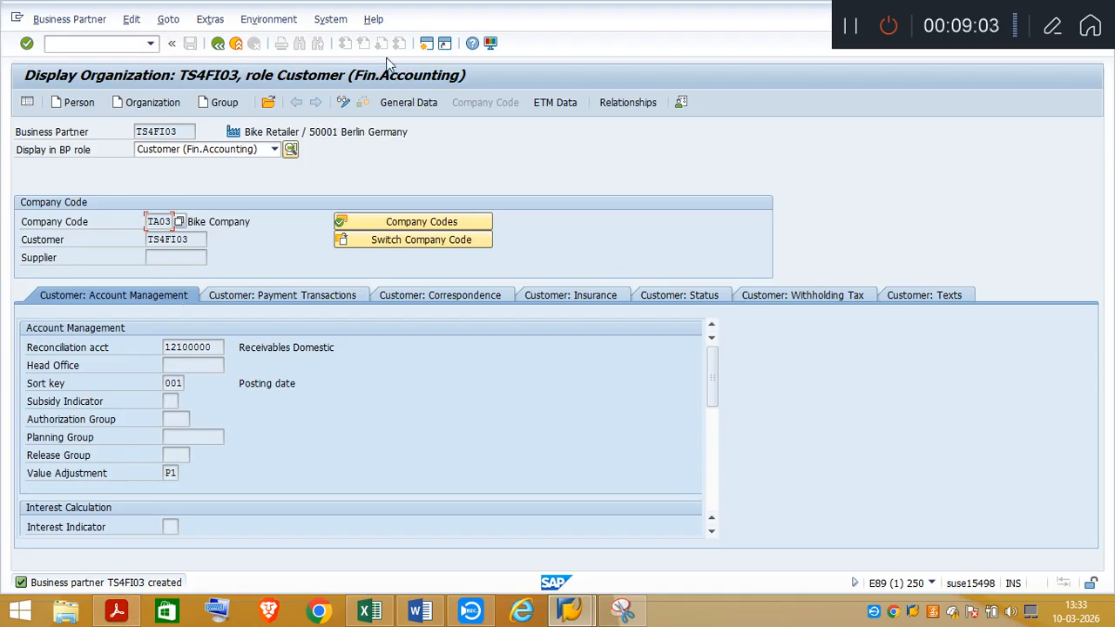
{"action": "left_click", "coordinate": [408, 104]}
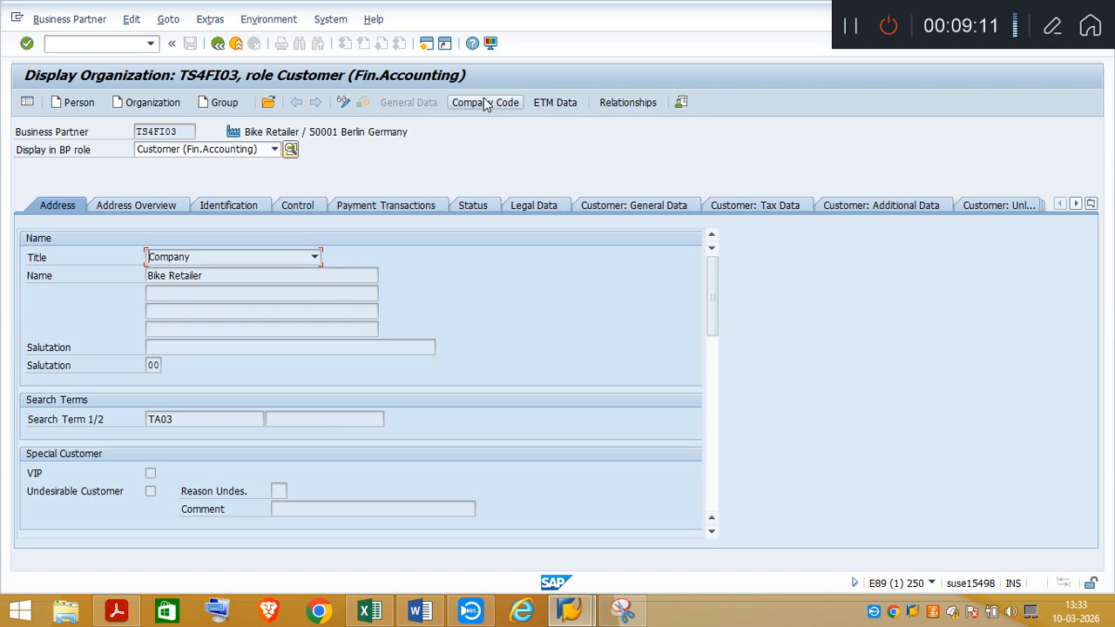
{"action": "left_click", "coordinate": [486, 103]}
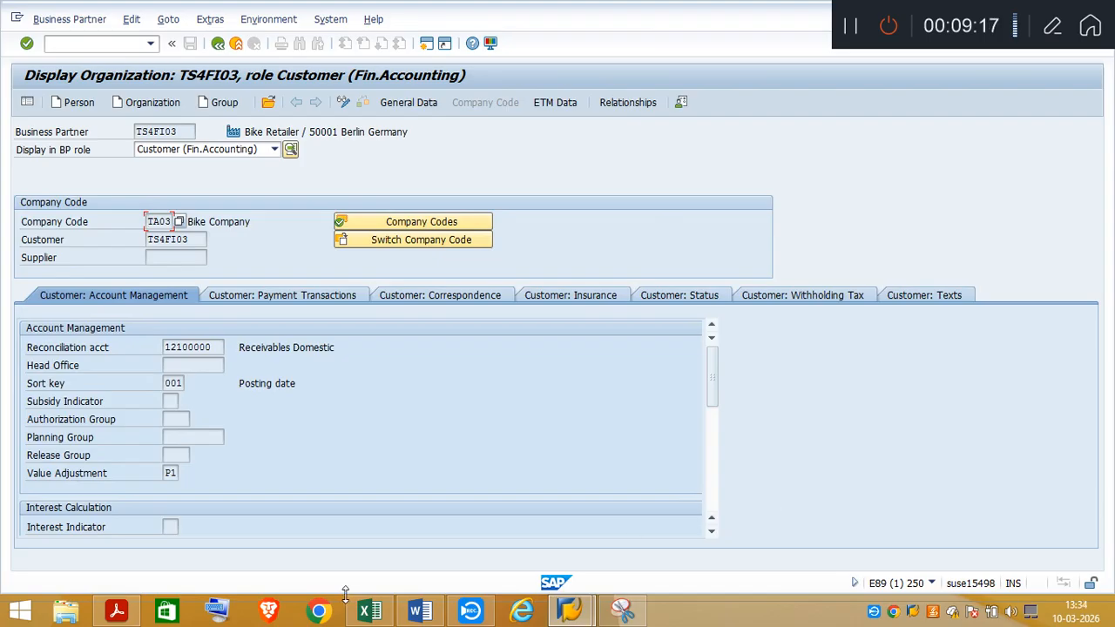
Switch to the SAP Certification workbook in Excel and select cell B940 below the Bike Retailer entry on Sheet2
{"action": "left_click", "coordinate": [374, 615]}
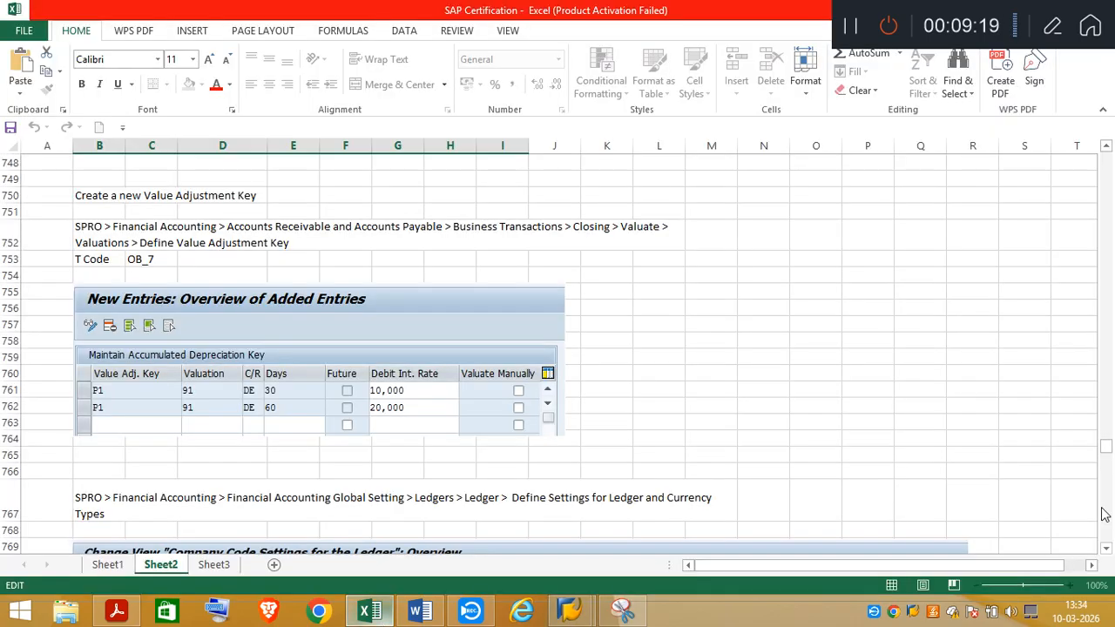
{"action": "left_click_drag", "start_coordinate": [1108, 551], "coordinate": [1113, 515]}
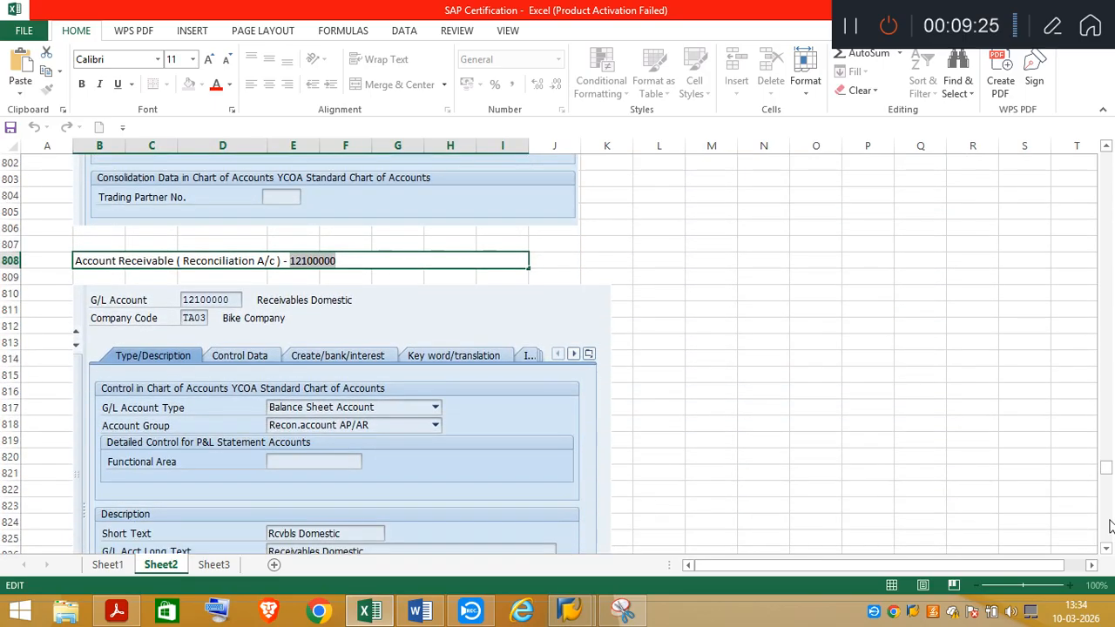
{"action": "left_click", "coordinate": [1111, 527]}
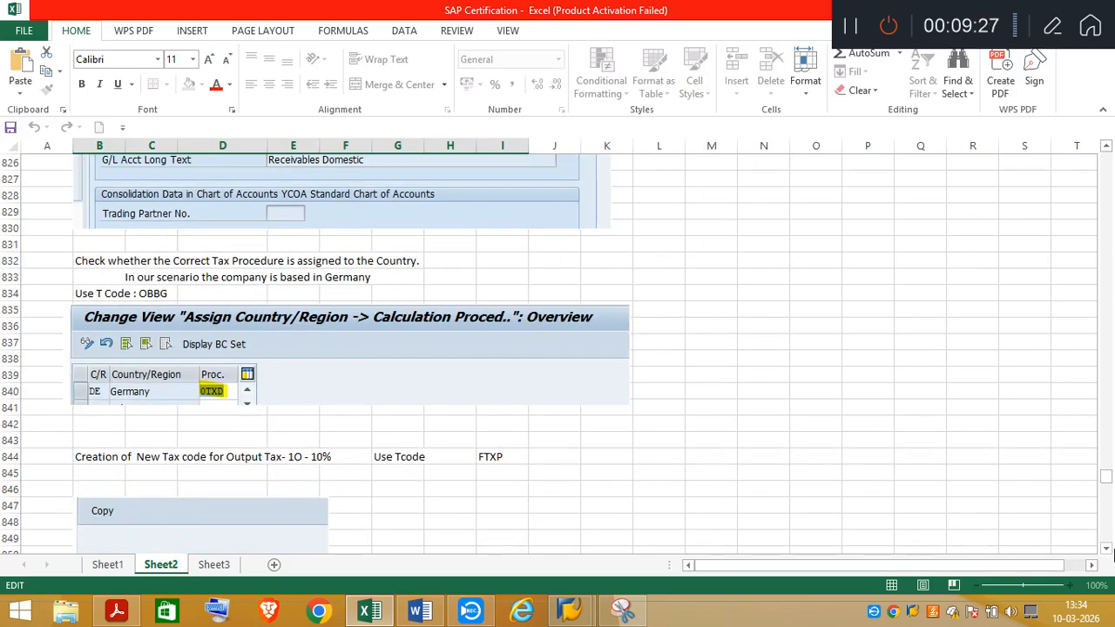
{"action": "left_click_drag", "start_coordinate": [1106, 555], "coordinate": [1107, 554]}
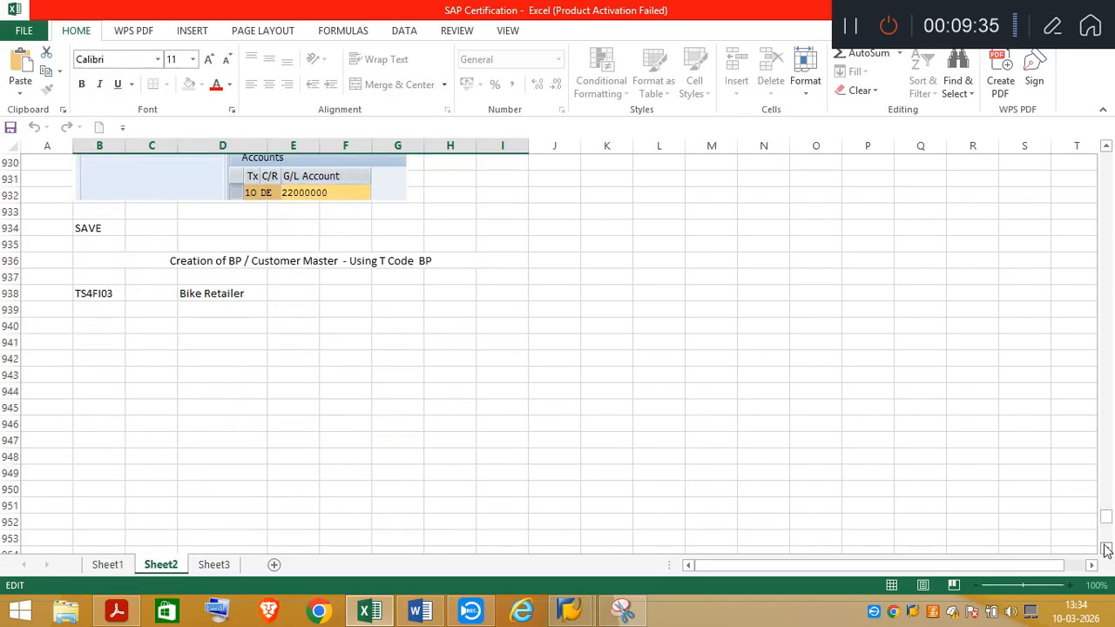
{"action": "left_click", "coordinate": [98, 325]}
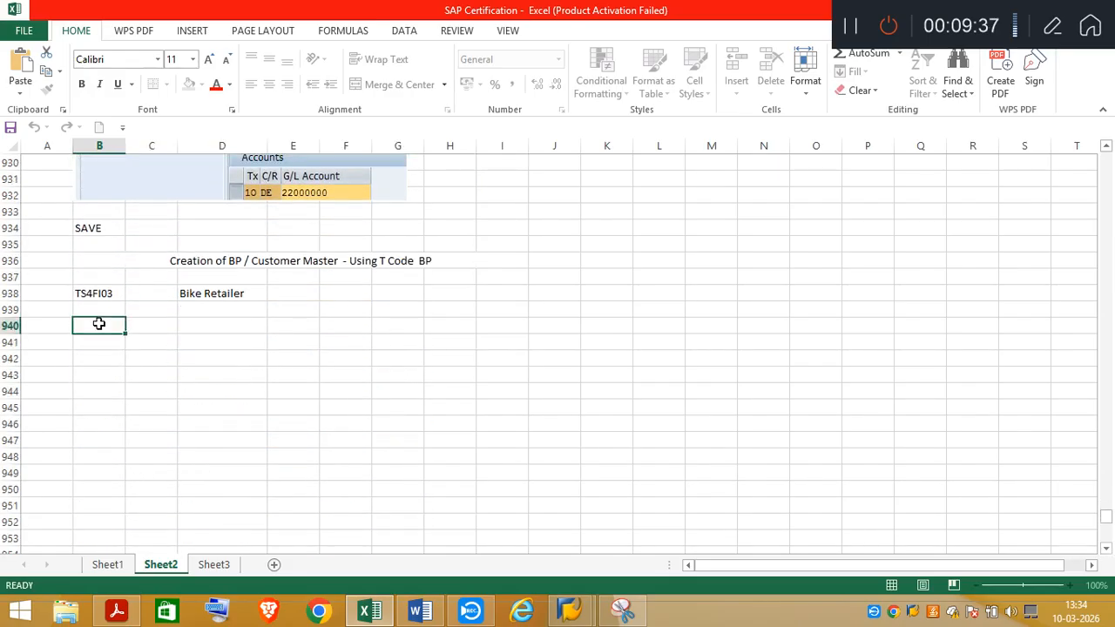
Capture the customer's company code display in SAP and paste it at cell B2 of Sheet3 in Excel, replacing the old ledger settings picture
{"action": "mouse_move", "coordinate": [586, 616]}
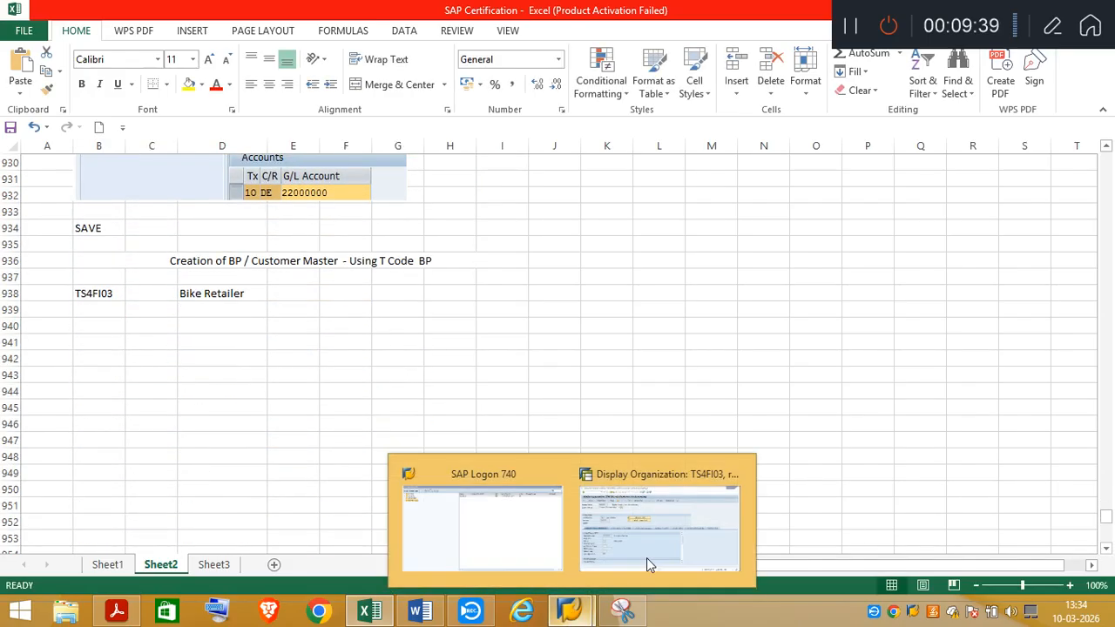
{"action": "left_click", "coordinate": [648, 563]}
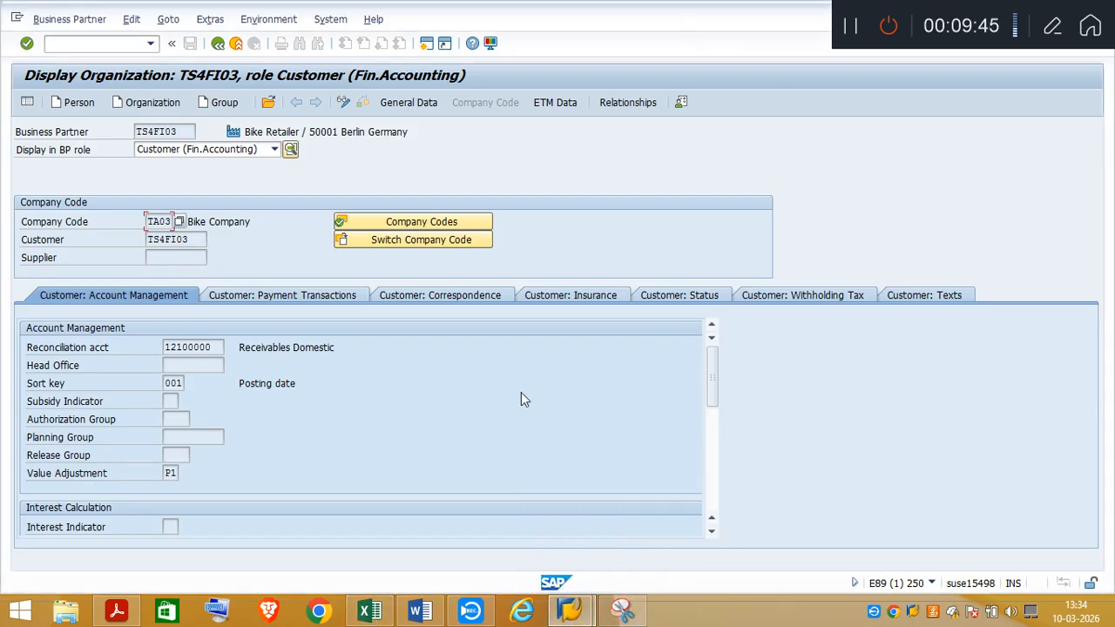
{"action": "left_click", "coordinate": [370, 612]}
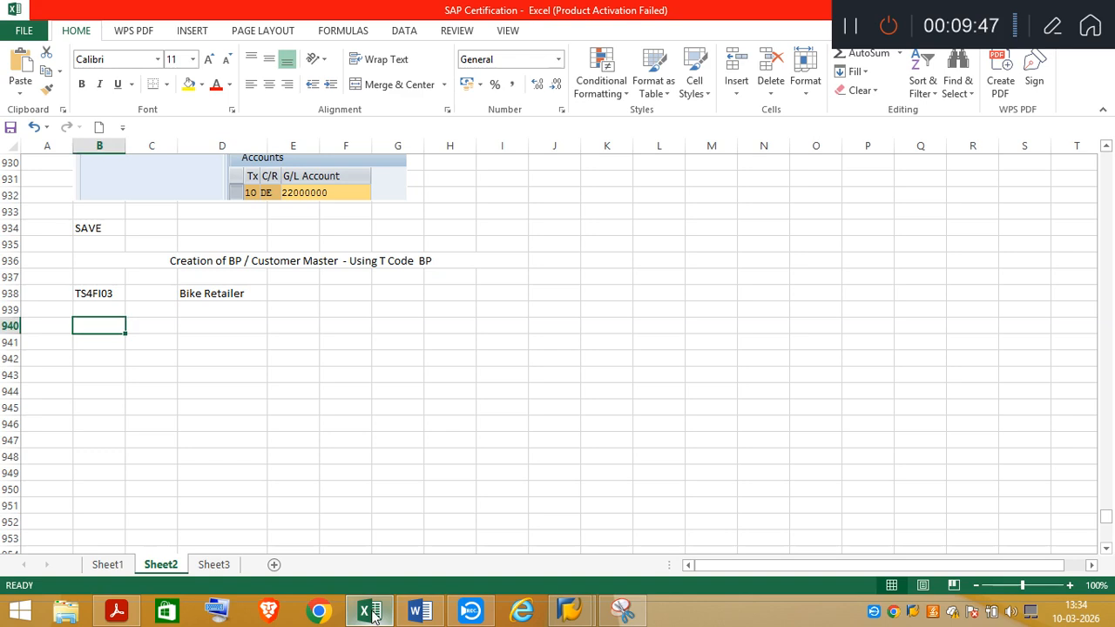
{"action": "left_click", "coordinate": [224, 571]}
{"action": "key", "text": "ctrl+v"}
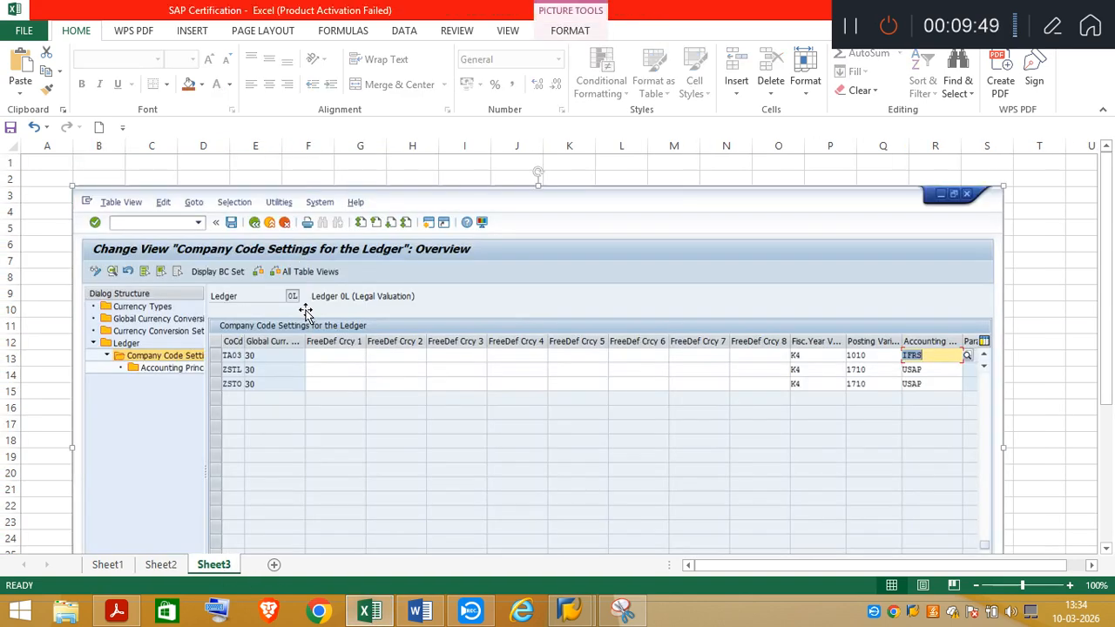
{"action": "key", "text": "Delete"}
{"action": "left_click", "coordinate": [110, 179]}
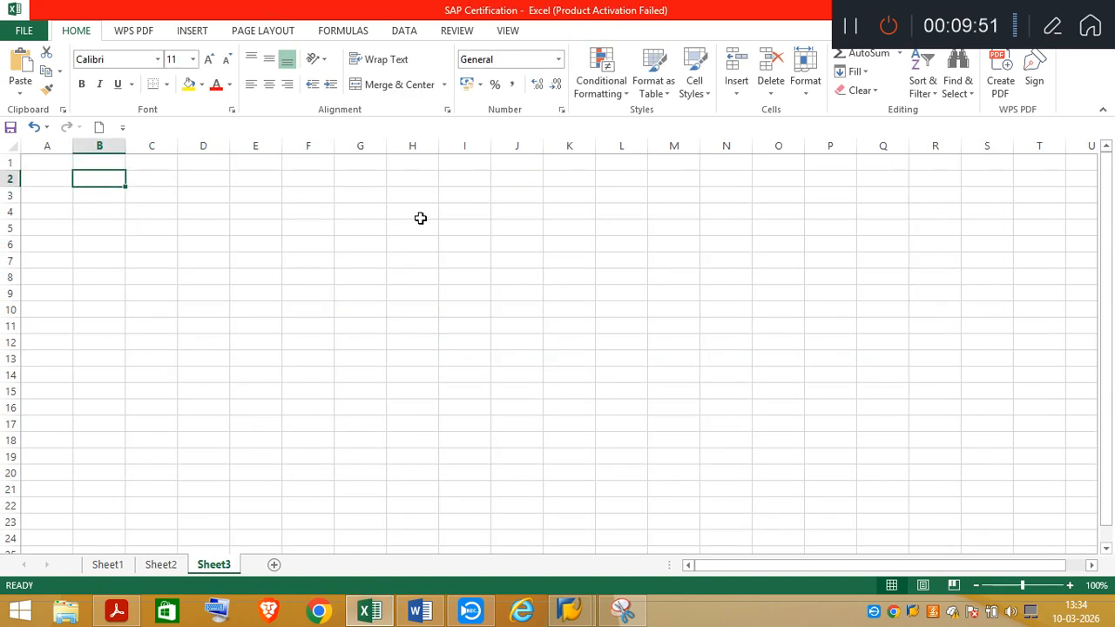
{"action": "key", "text": "ctrl+v"}
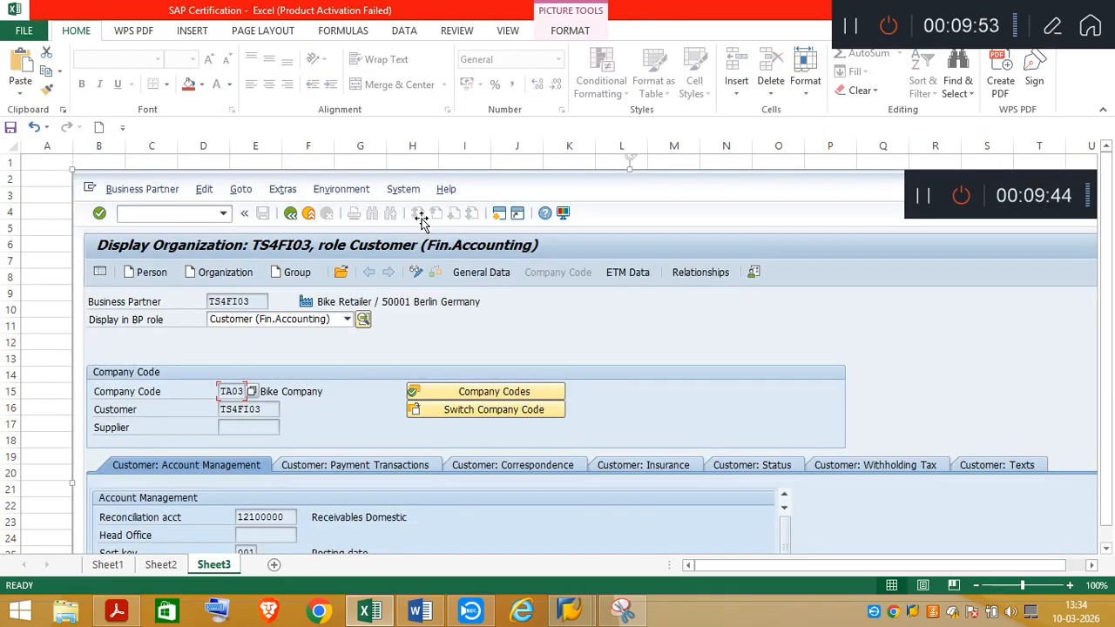
Shrink the pasted customer display picture on Sheet3 proportionally so that it ends at about column R, row 31
{"action": "left_click", "coordinate": [1095, 565]}
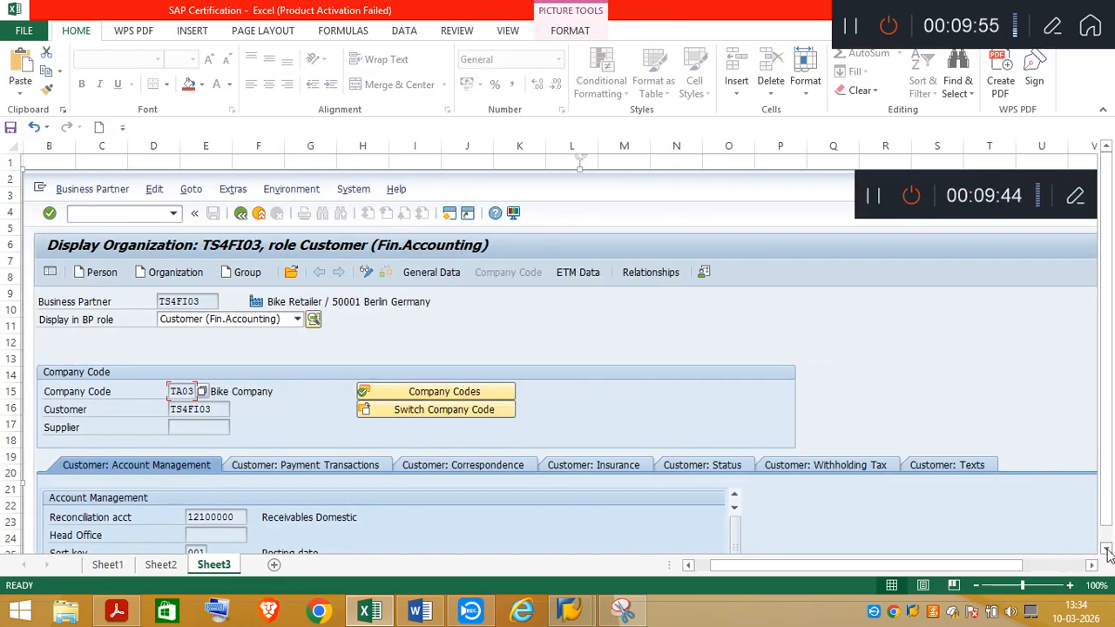
{"action": "left_click", "coordinate": [1108, 550]}
{"action": "left_click", "coordinate": [1107, 550]}
{"action": "left_click", "coordinate": [1108, 549]}
{"action": "left_click", "coordinate": [1107, 550]}
{"action": "left_click", "coordinate": [1107, 550]}
{"action": "left_click", "coordinate": [1108, 550]}
{"action": "left_click", "coordinate": [1107, 550]}
{"action": "left_click", "coordinate": [1107, 550]}
{"action": "left_click", "coordinate": [1108, 550]}
{"action": "left_click", "coordinate": [1108, 550]}
{"action": "left_click", "coordinate": [1108, 550]}
{"action": "left_click", "coordinate": [1108, 550]}
{"action": "left_click", "coordinate": [1108, 549]}
{"action": "left_click", "coordinate": [1108, 550]}
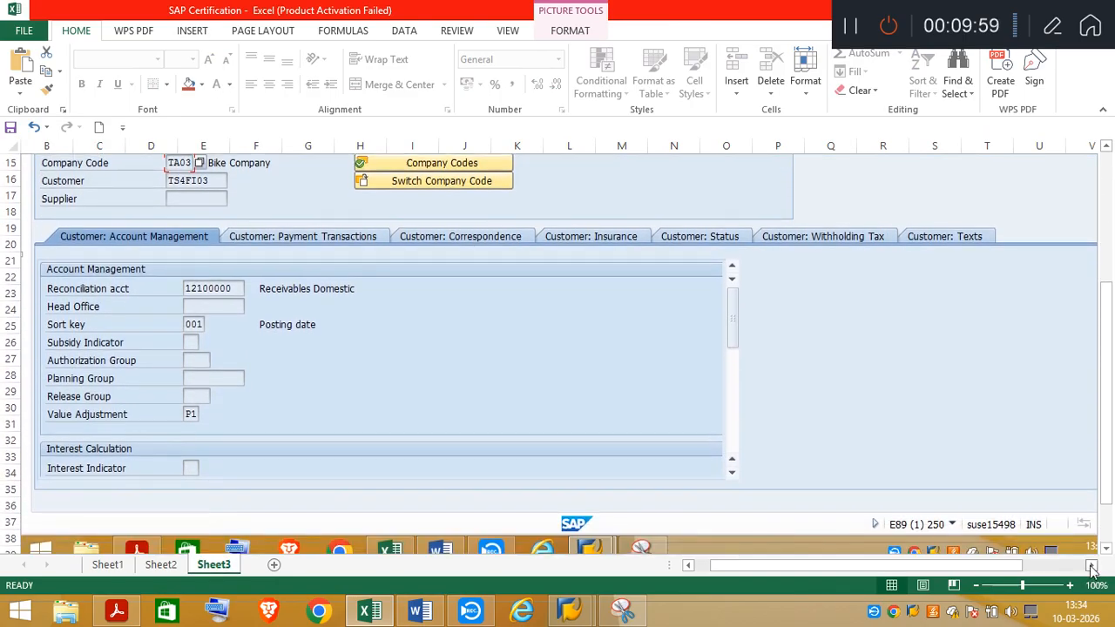
{"action": "left_click", "coordinate": [1091, 566]}
{"action": "left_click", "coordinate": [1092, 565]}
{"action": "left_click", "coordinate": [1091, 565]}
{"action": "left_click", "coordinate": [1107, 550]}
{"action": "left_click", "coordinate": [1108, 551]}
{"action": "left_click", "coordinate": [1107, 551]}
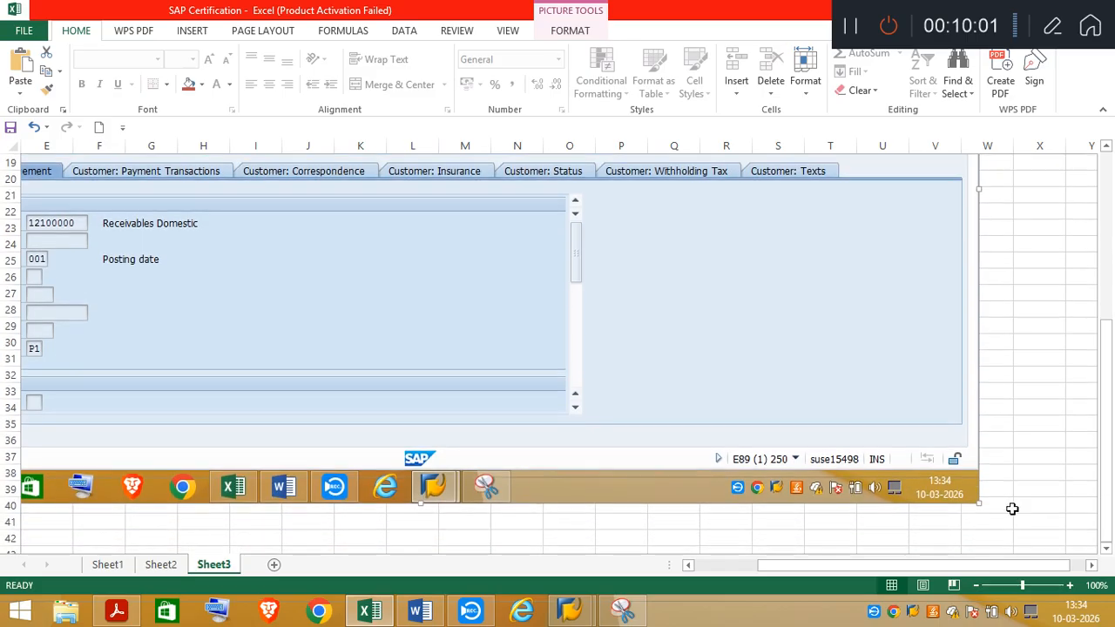
{"action": "left_click_drag", "start_coordinate": [981, 502], "coordinate": [724, 288]}
{"action": "left_click", "coordinate": [688, 565]}
{"action": "left_click", "coordinate": [689, 565]}
{"action": "left_click", "coordinate": [688, 566]}
{"action": "left_click", "coordinate": [688, 565]}
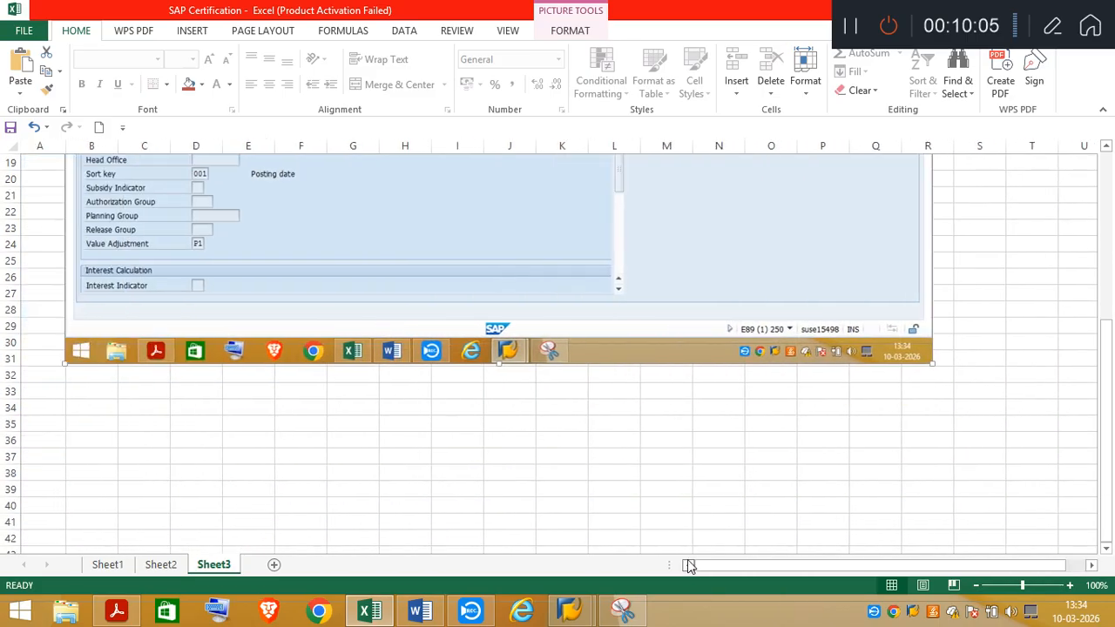
Capture a new snip of the shrunken customer display down to Interest Indicator and highlight the Value Adjustment entry P1 in yellow
{"action": "left_click", "coordinate": [1107, 147]}
{"action": "left_click", "coordinate": [1107, 146]}
{"action": "left_click", "coordinate": [1107, 146]}
{"action": "left_click", "coordinate": [1108, 146]}
{"action": "left_click", "coordinate": [1108, 146]}
{"action": "left_click", "coordinate": [1106, 147]}
{"action": "left_click", "coordinate": [1107, 146]}
{"action": "left_click", "coordinate": [1107, 147]}
{"action": "left_click", "coordinate": [1107, 147]}
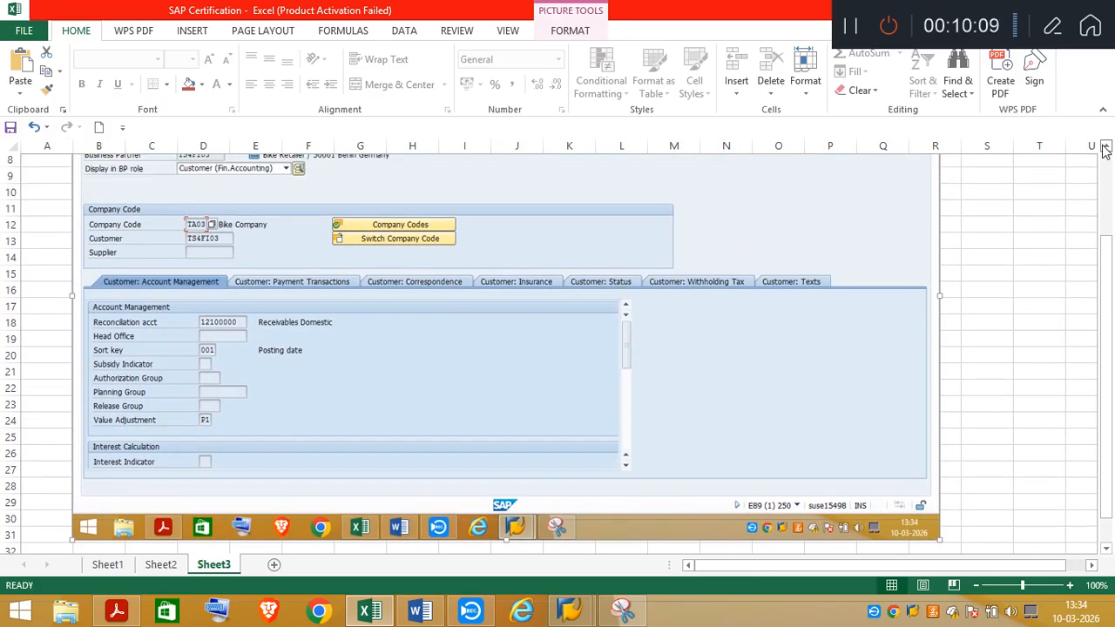
{"action": "left_click", "coordinate": [1107, 146]}
{"action": "left_click", "coordinate": [1107, 146]}
{"action": "left_click", "coordinate": [1106, 147]}
{"action": "left_click", "coordinate": [1107, 146]}
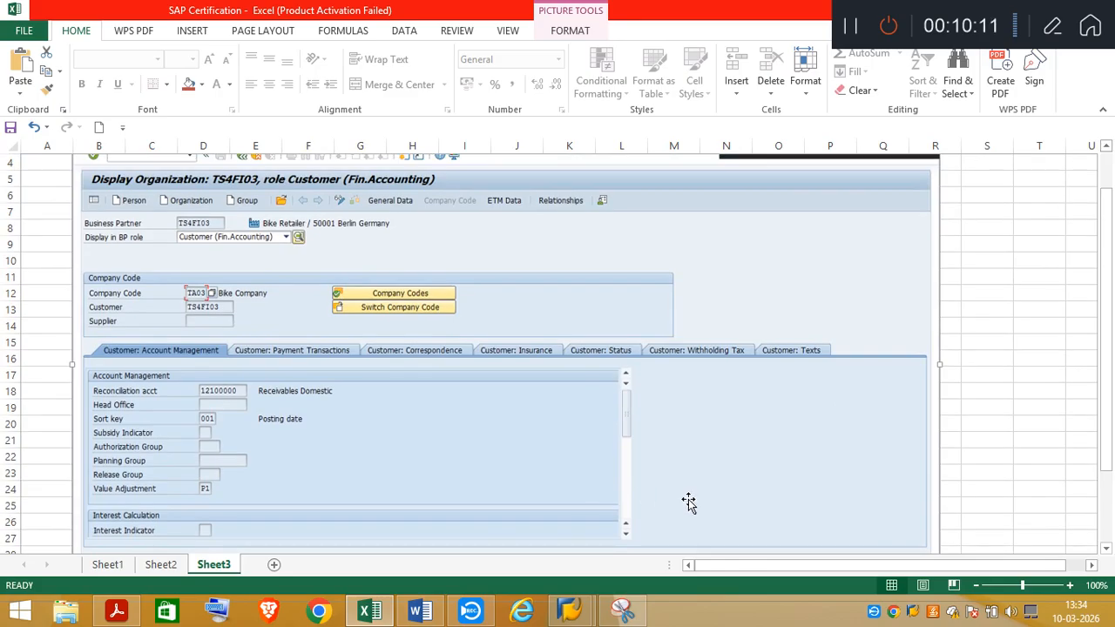
{"action": "left_click", "coordinate": [614, 614]}
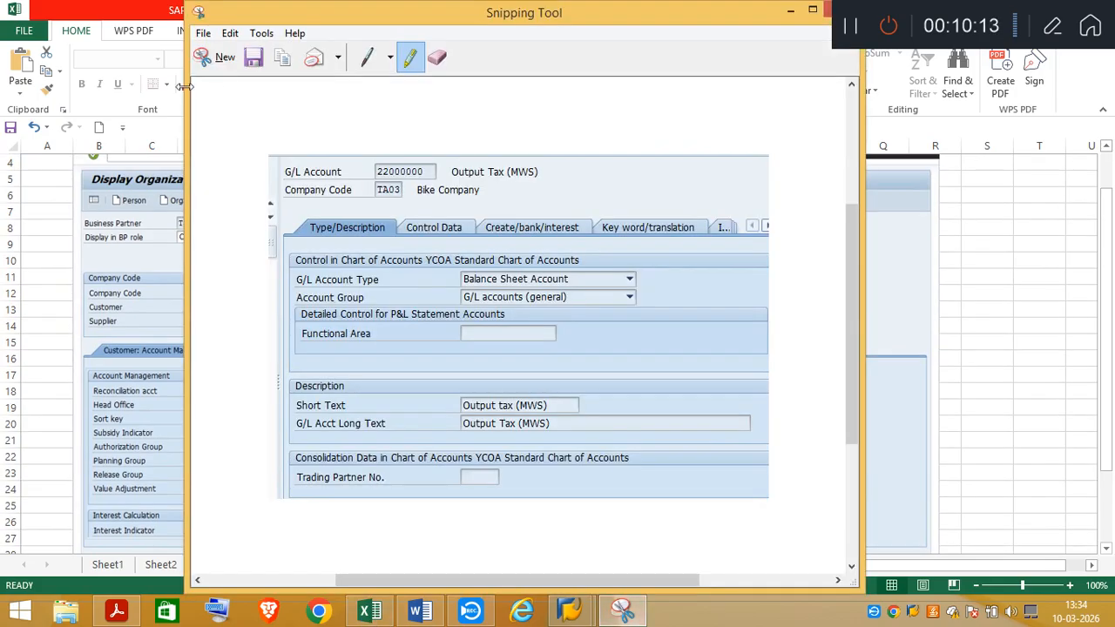
{"action": "left_click", "coordinate": [224, 58]}
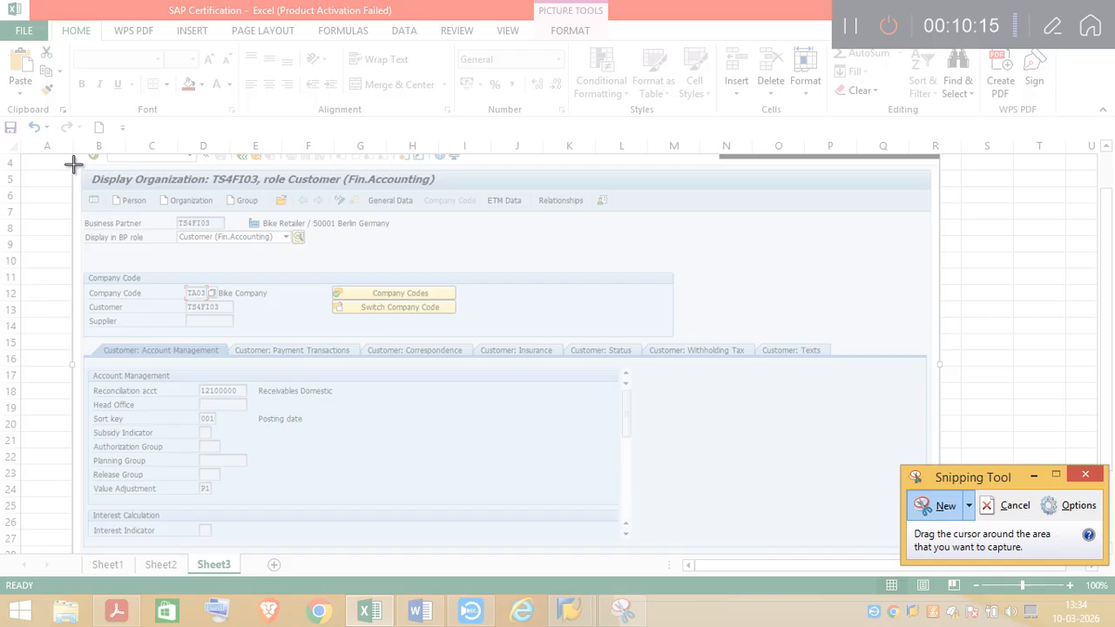
{"action": "left_click_drag", "start_coordinate": [69, 169], "coordinate": [841, 552]}
{"action": "left_click_drag", "start_coordinate": [841, 552], "coordinate": [841, 552]}
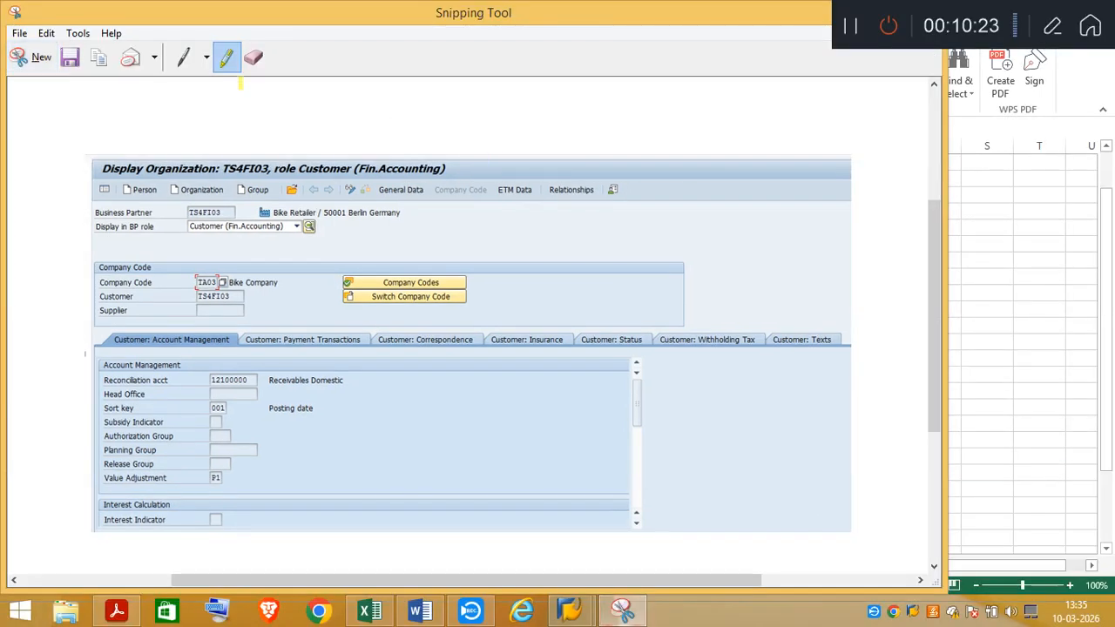
{"action": "left_click_drag", "start_coordinate": [206, 478], "coordinate": [245, 477]}
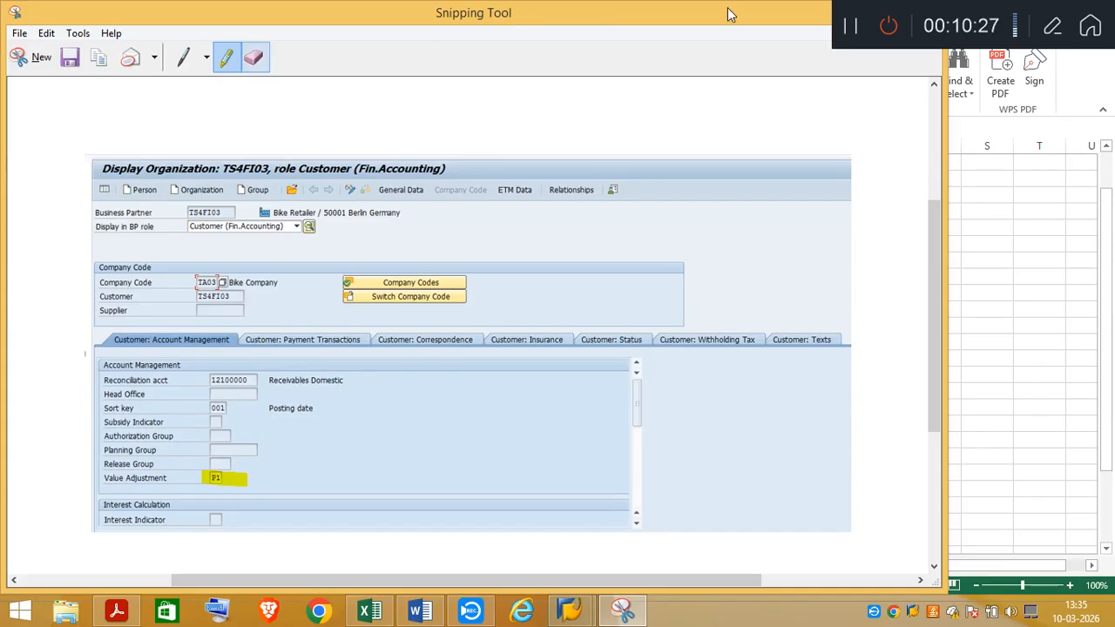
Return to the workbook and paste the highlighted snip at cell B940 of Sheet2
{"action": "left_click_drag", "start_coordinate": [645, 10], "coordinate": [641, 73]}
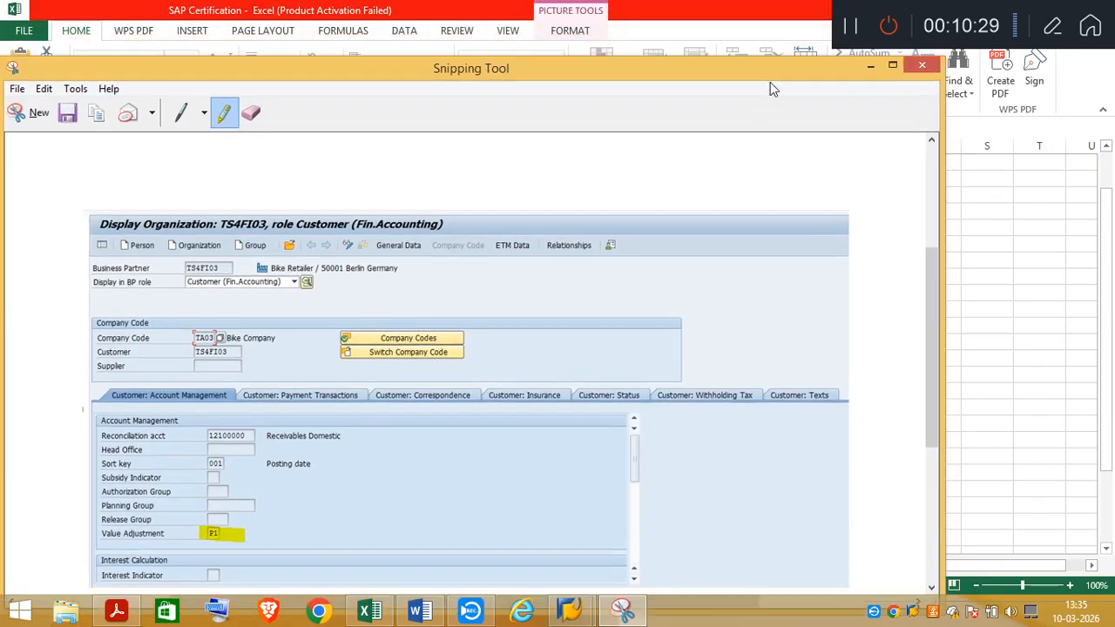
{"action": "left_click", "coordinate": [872, 74]}
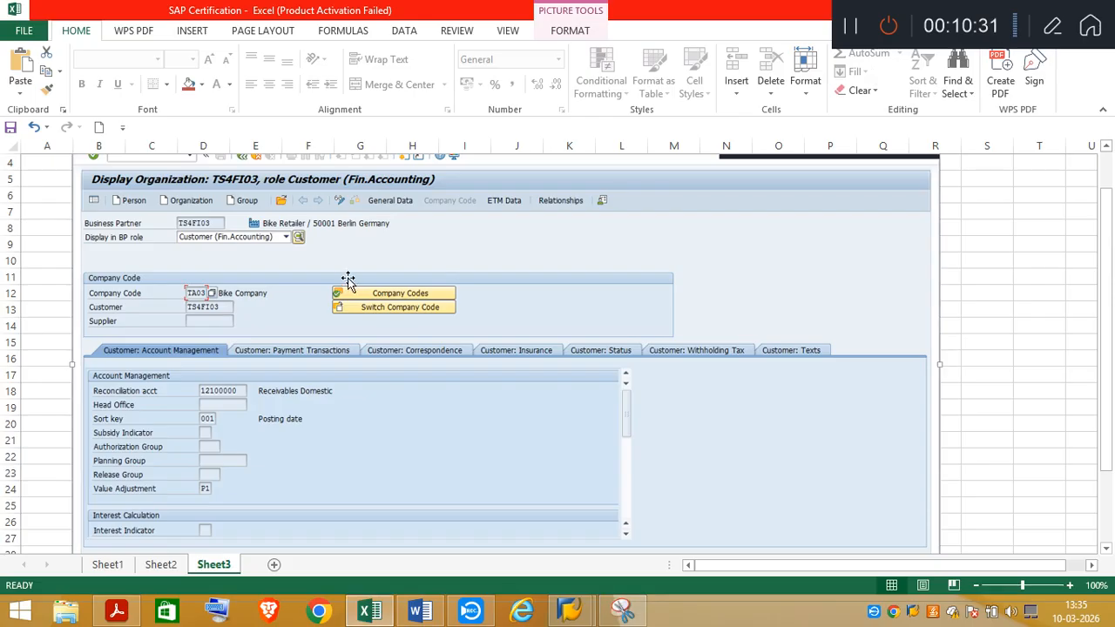
{"action": "left_click", "coordinate": [160, 566]}
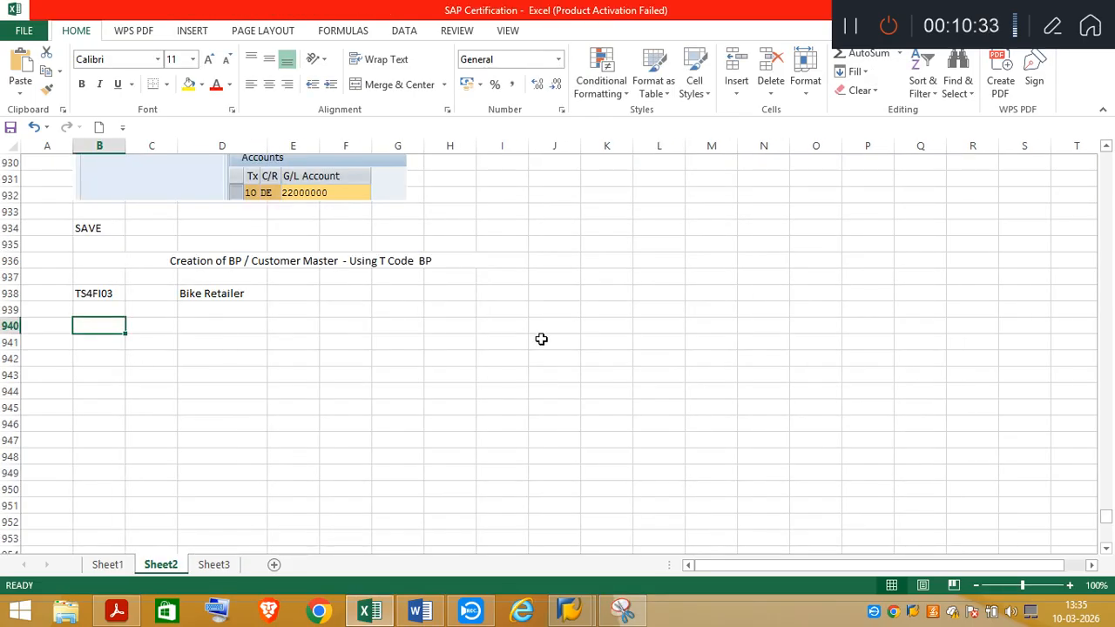
{"action": "key", "text": "ctrl+v"}
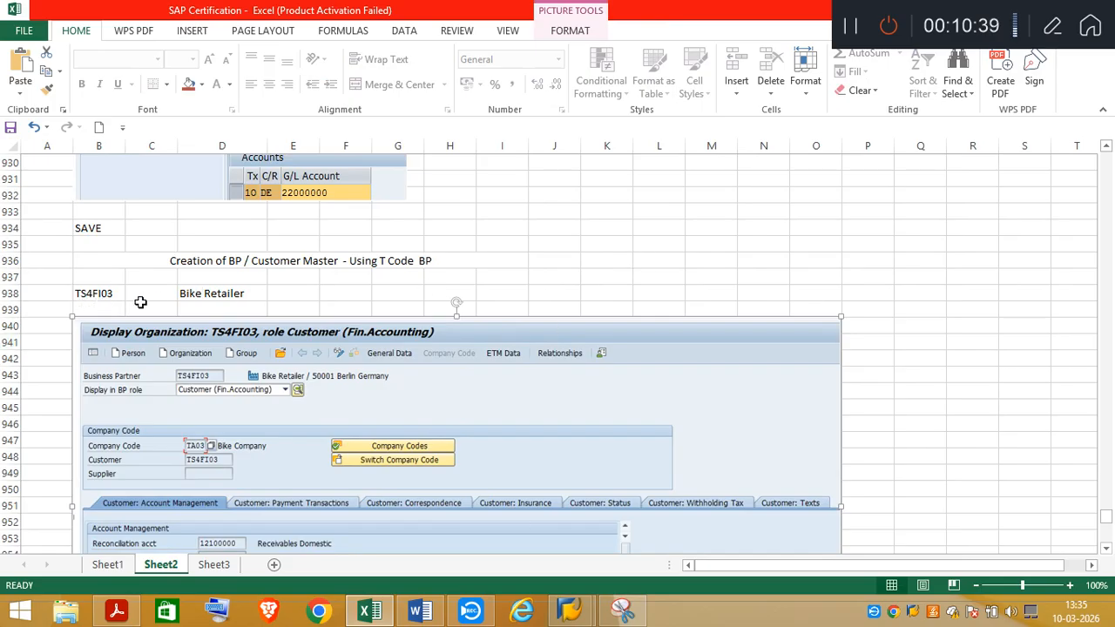
Insert a blank row at row 964 of Sheet2, below the pasted customer picture
{"action": "left_click", "coordinate": [1108, 551]}
{"action": "scroll", "coordinate": [1109, 555], "scroll_direction": "down", "scroll_amount": 7}
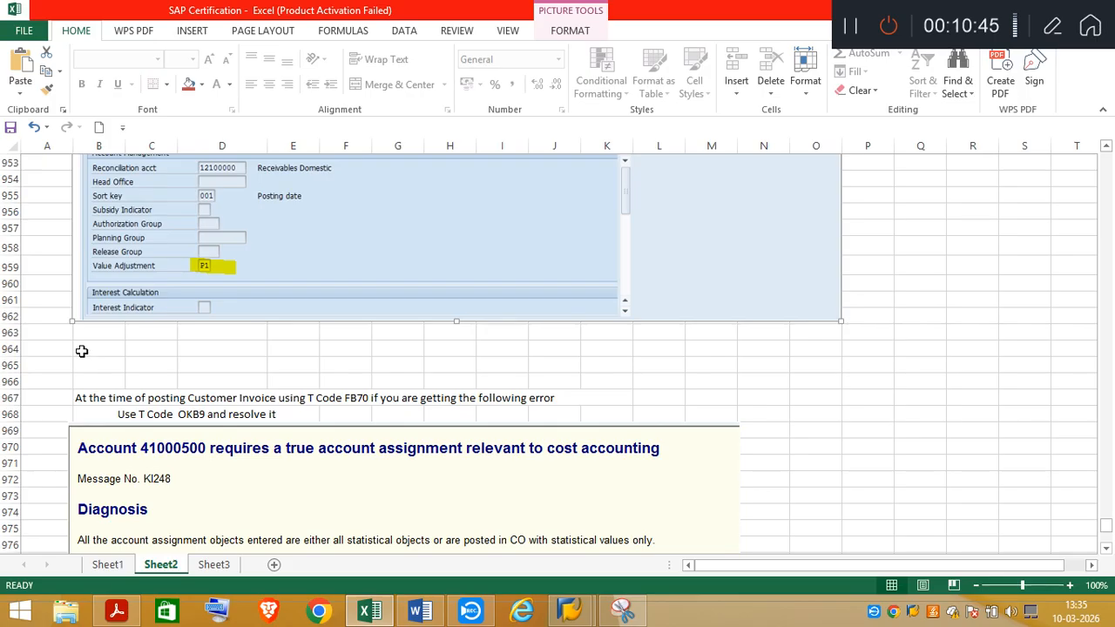
{"action": "left_click", "coordinate": [10, 348]}
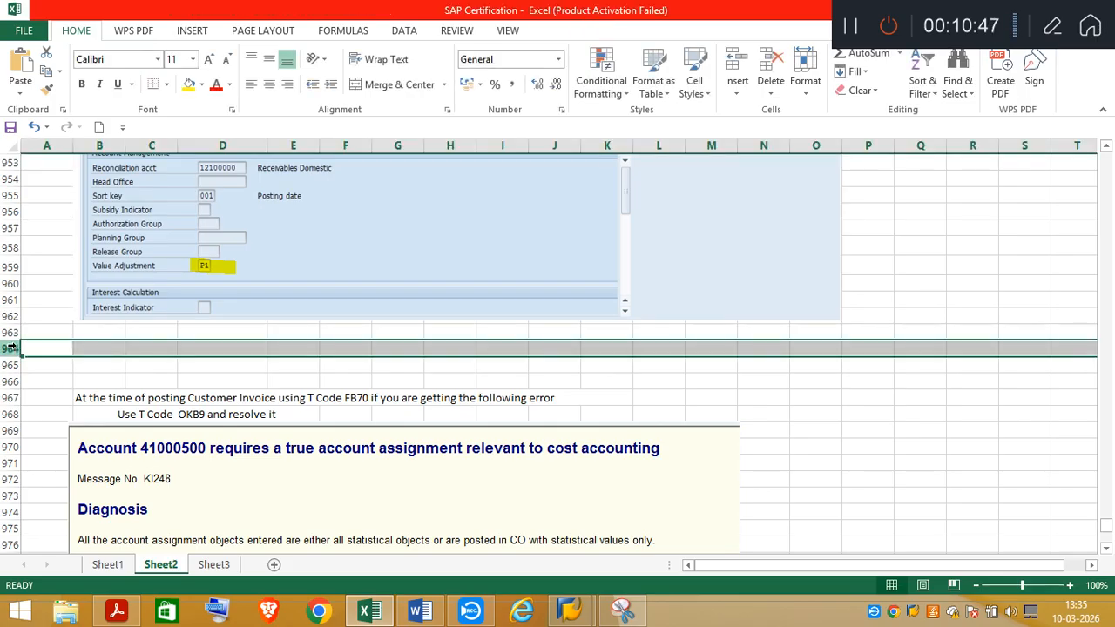
{"action": "right_click", "coordinate": [45, 349]}
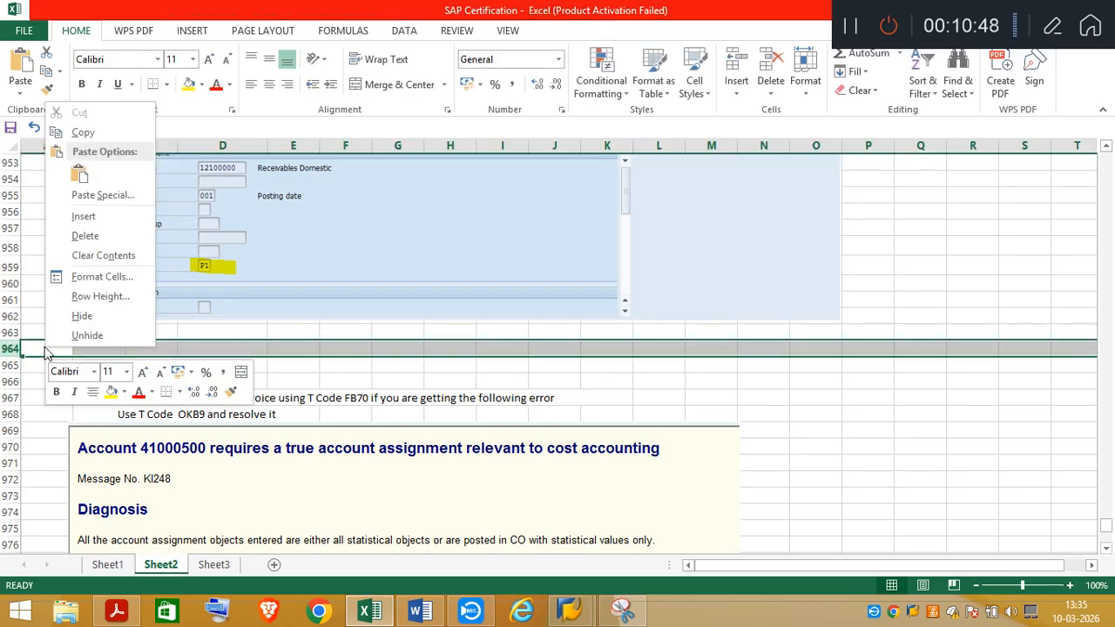
{"action": "left_click", "coordinate": [84, 216]}
Enter the heading "Creation of Profit Center" in cell B964
{"action": "left_click_drag", "start_coordinate": [92, 348], "coordinate": [338, 350]}
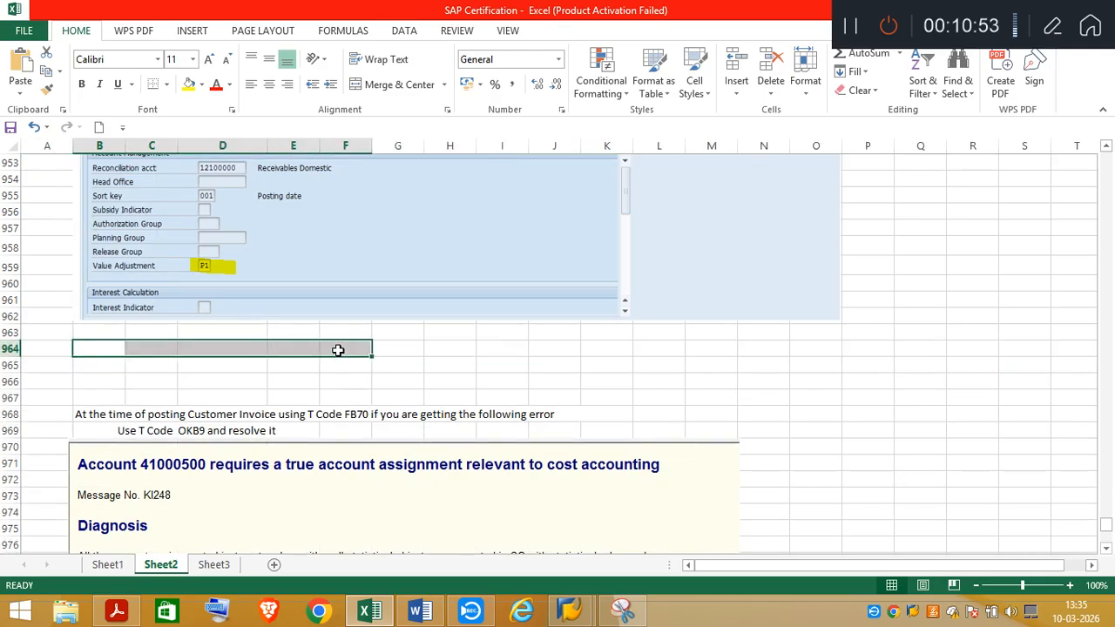
{"action": "left_click", "coordinate": [96, 346]}
{"action": "double_click", "coordinate": [96, 347]}
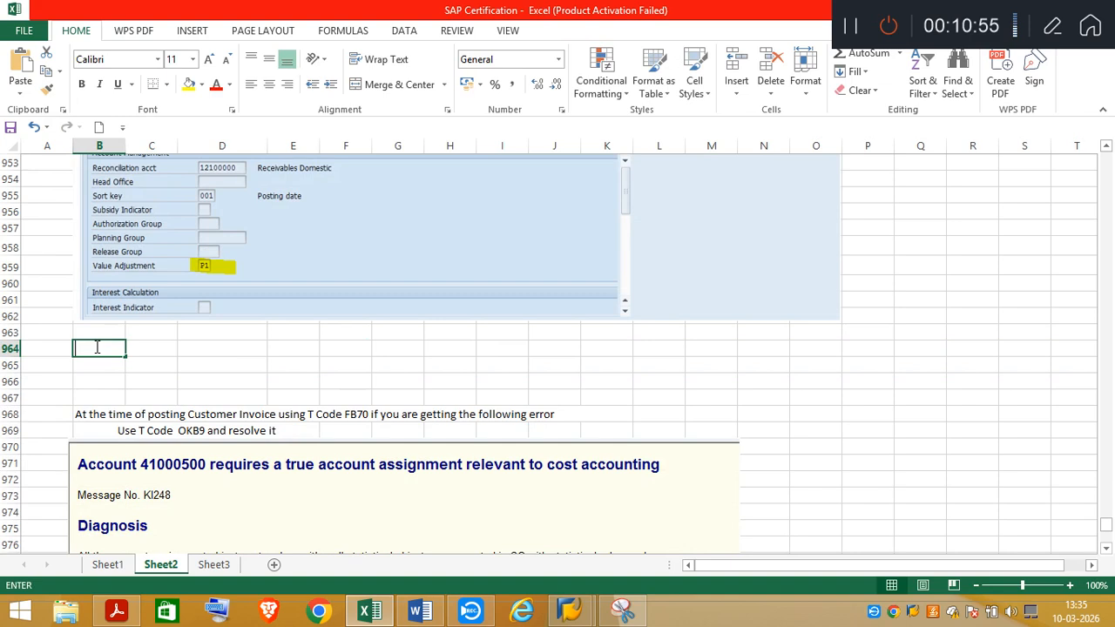
{"action": "type", "text": "Creation of  "}
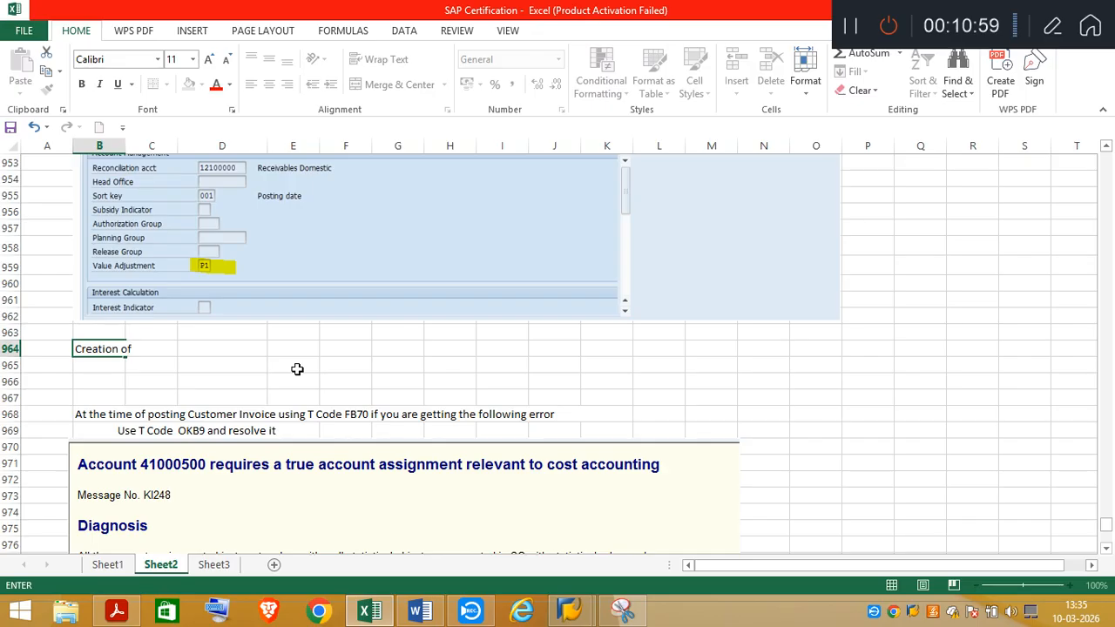
{"action": "type", "text": "Profit "}
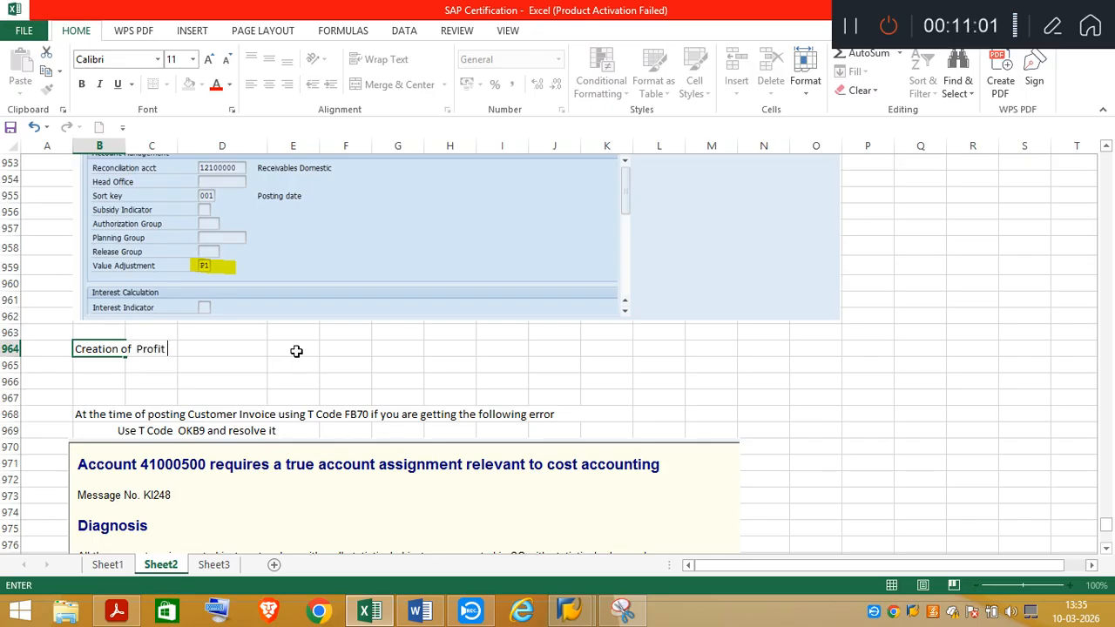
{"action": "type", "text": "Center"}
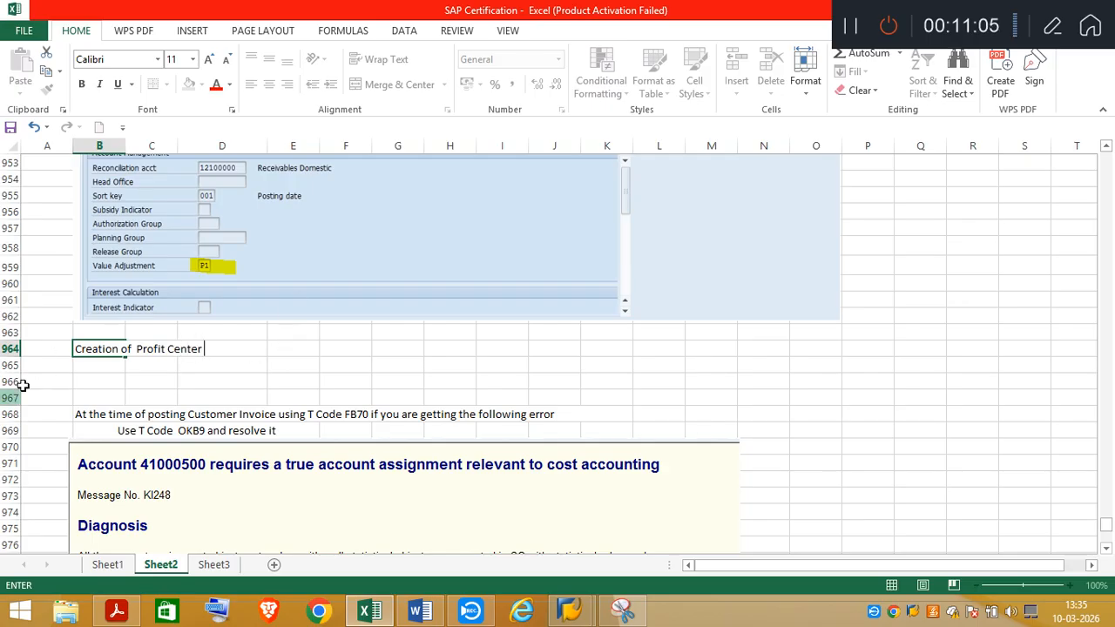
Insert ten blank rows at row 965, directly under the Profit Center heading
{"action": "left_click", "coordinate": [13, 366]}
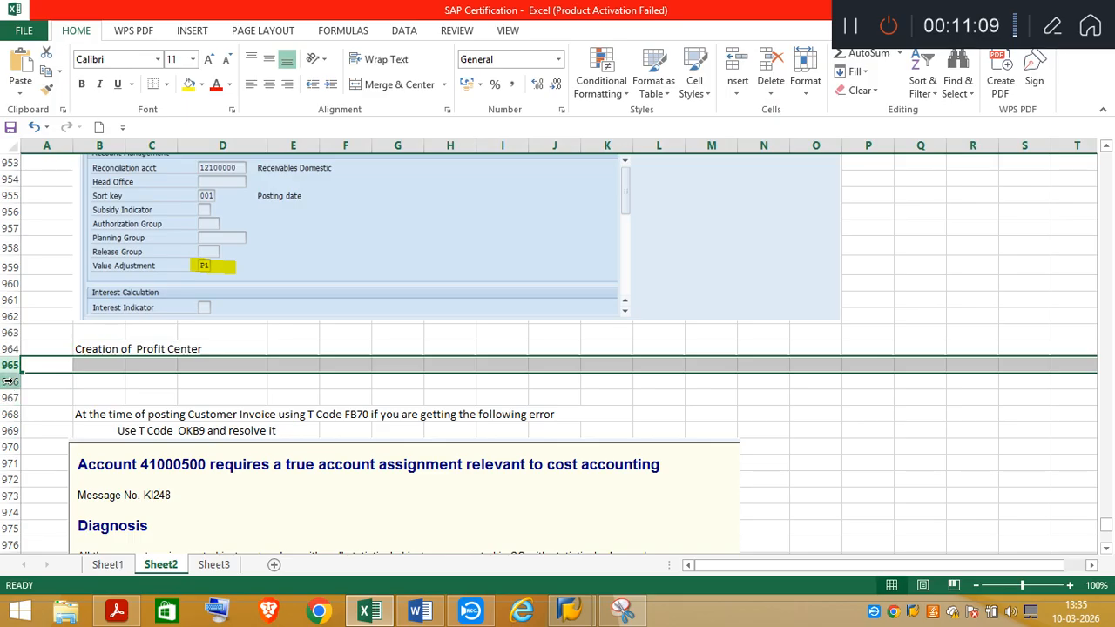
{"action": "left_click_drag", "start_coordinate": [12, 370], "coordinate": [13, 384]}
{"action": "right_click", "coordinate": [54, 364]}
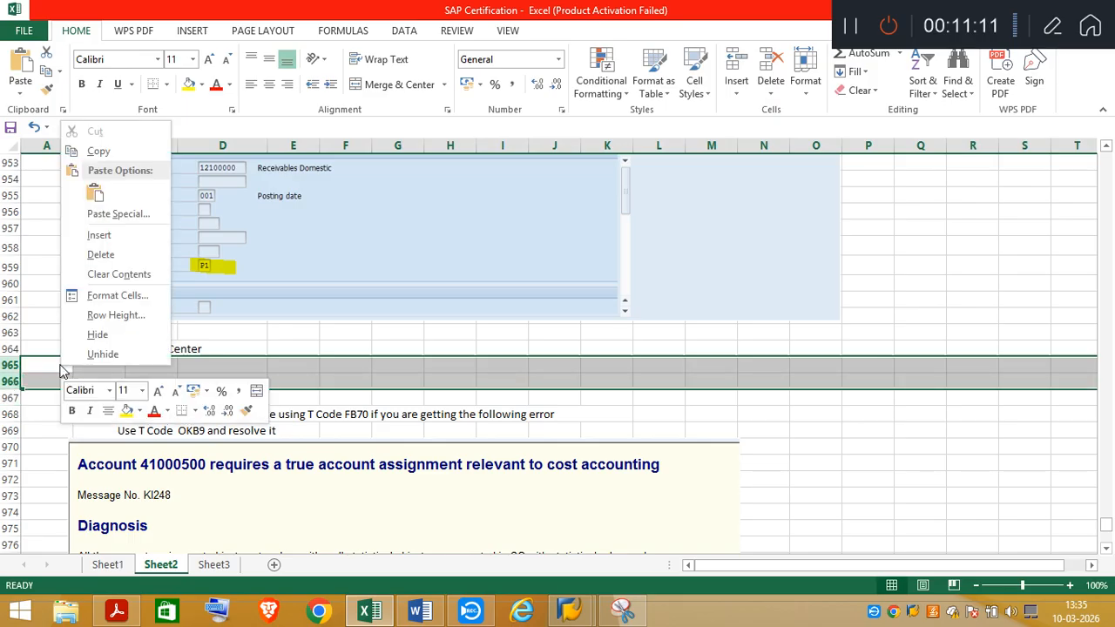
{"action": "left_click", "coordinate": [102, 234]}
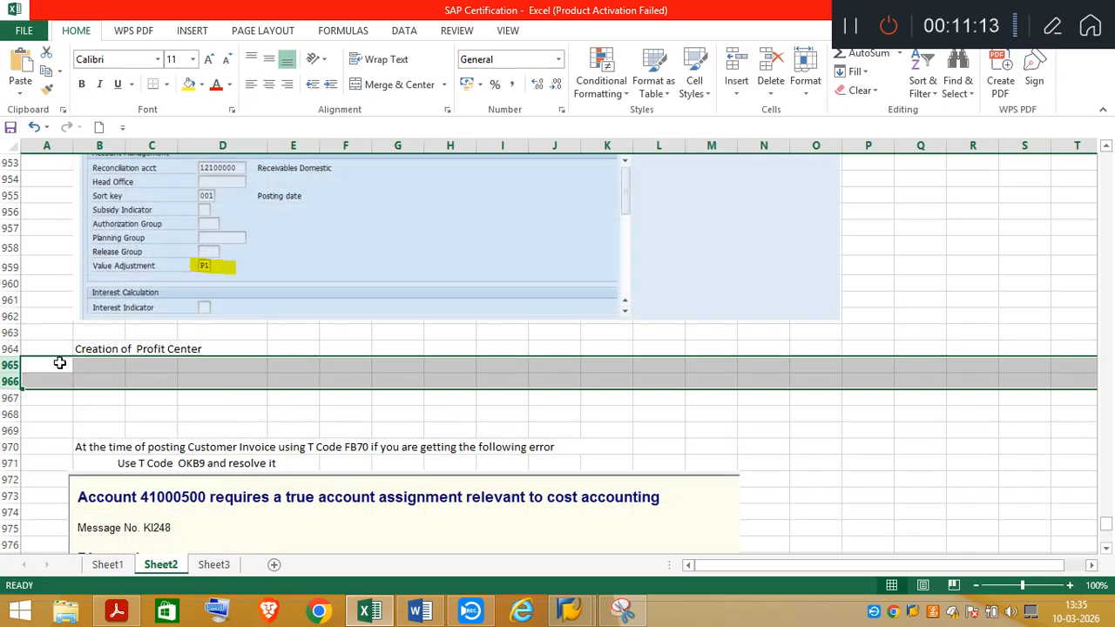
{"action": "right_click", "coordinate": [61, 365]}
{"action": "left_click", "coordinate": [94, 235]}
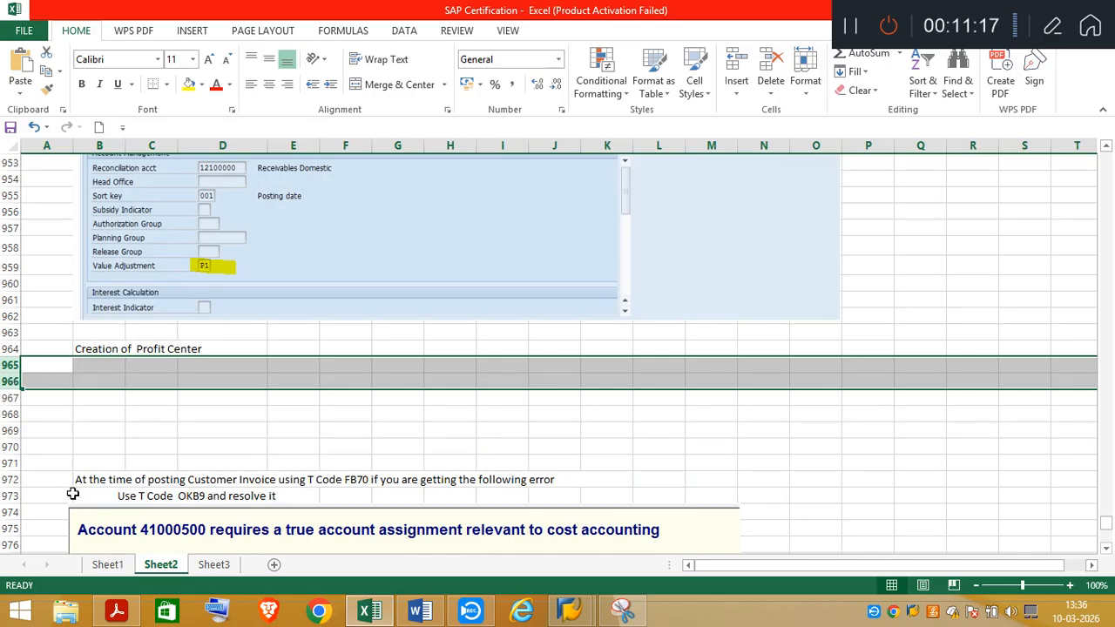
{"action": "left_click", "coordinate": [11, 446], "text": "shift"}
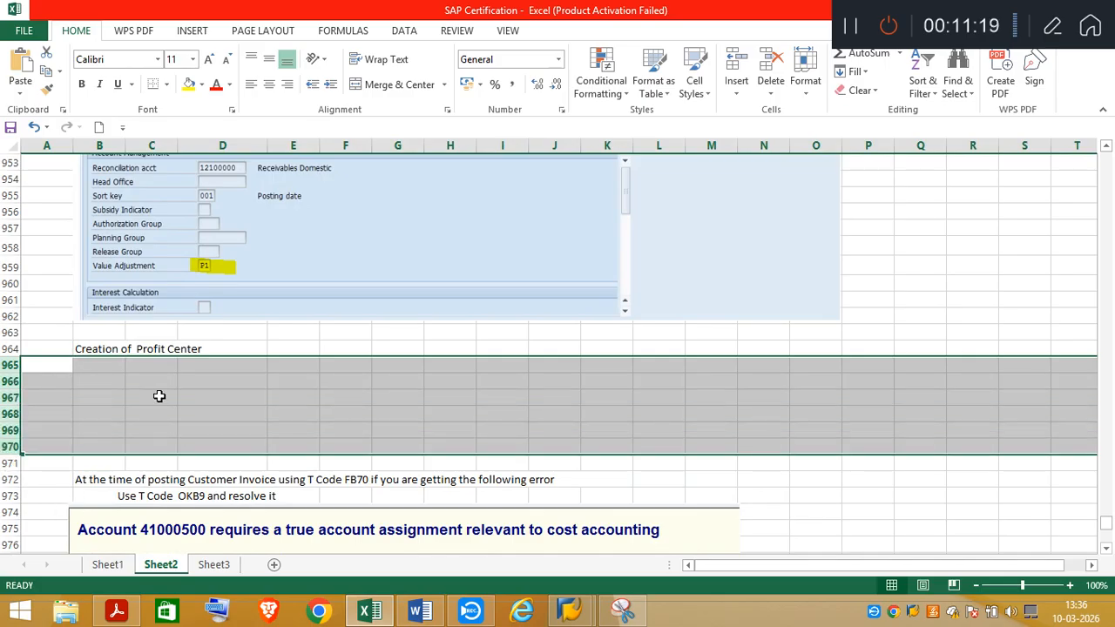
{"action": "right_click", "coordinate": [160, 390]}
{"action": "left_click", "coordinate": [201, 260]}
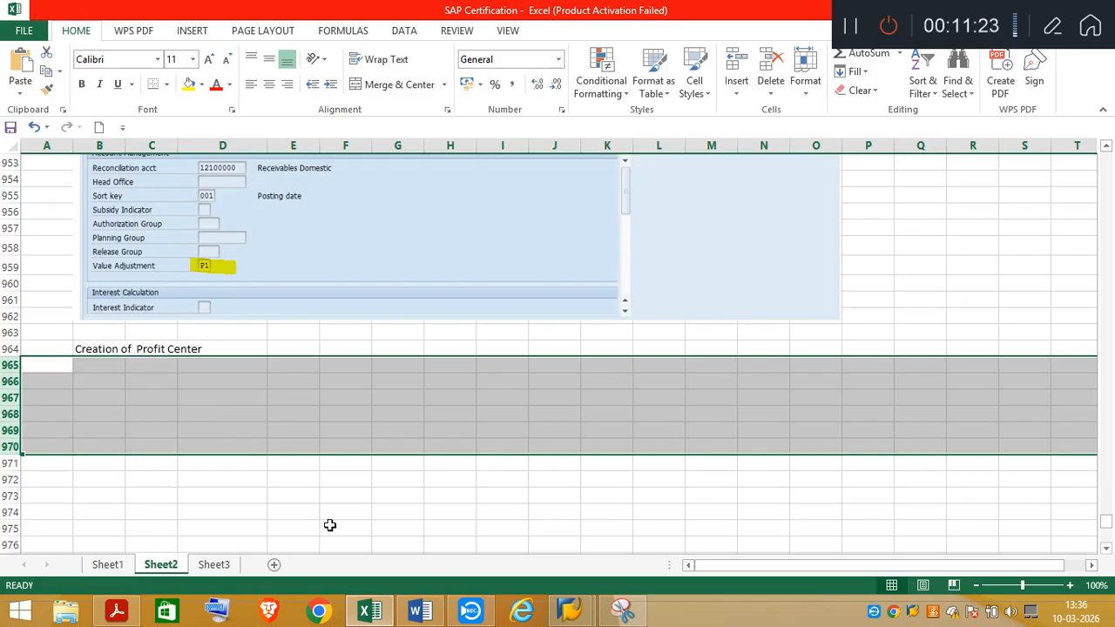
Copy the new Profit Center and Cost Center lines with TA031101 from rows 1007 and 1008 of Sheet2 to cell B966
{"action": "left_click", "coordinate": [1106, 549]}
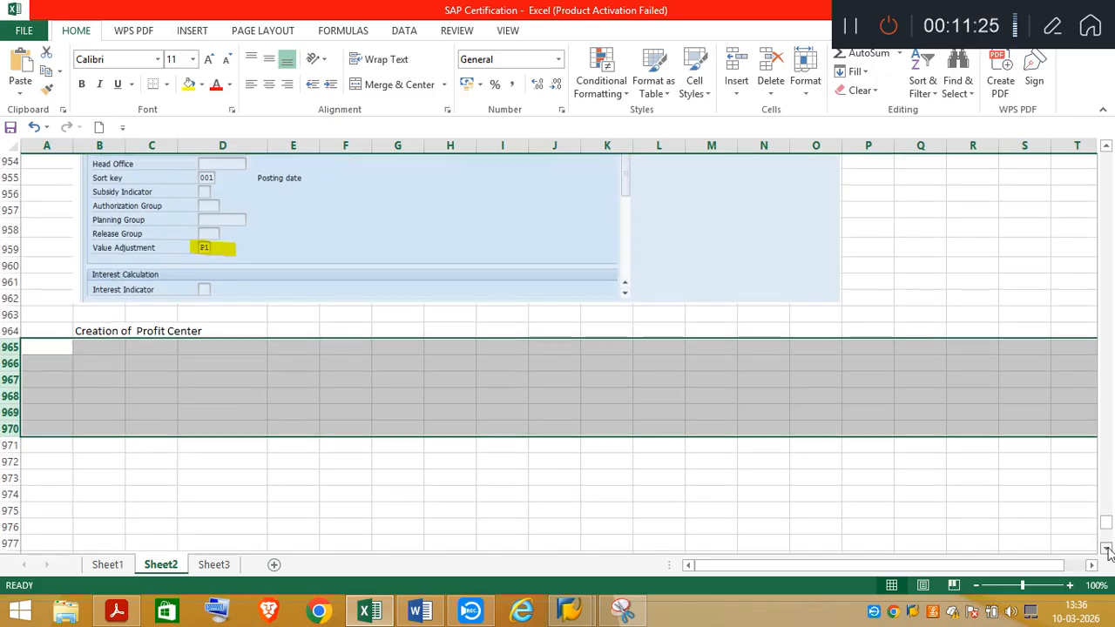
{"action": "left_click", "coordinate": [1107, 549]}
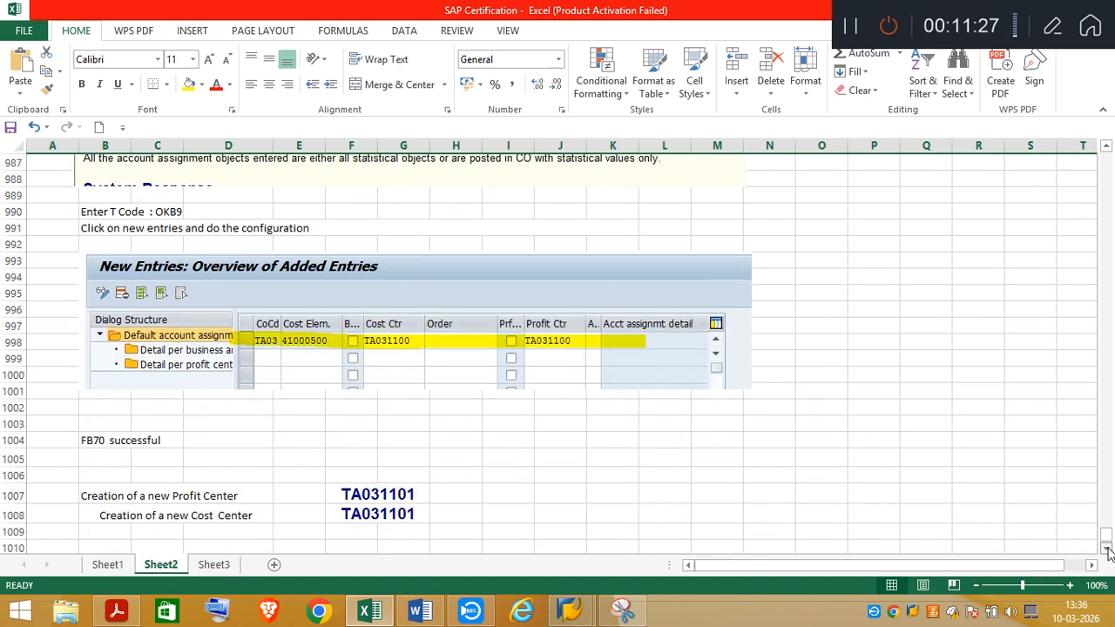
{"action": "left_click", "coordinate": [1107, 550]}
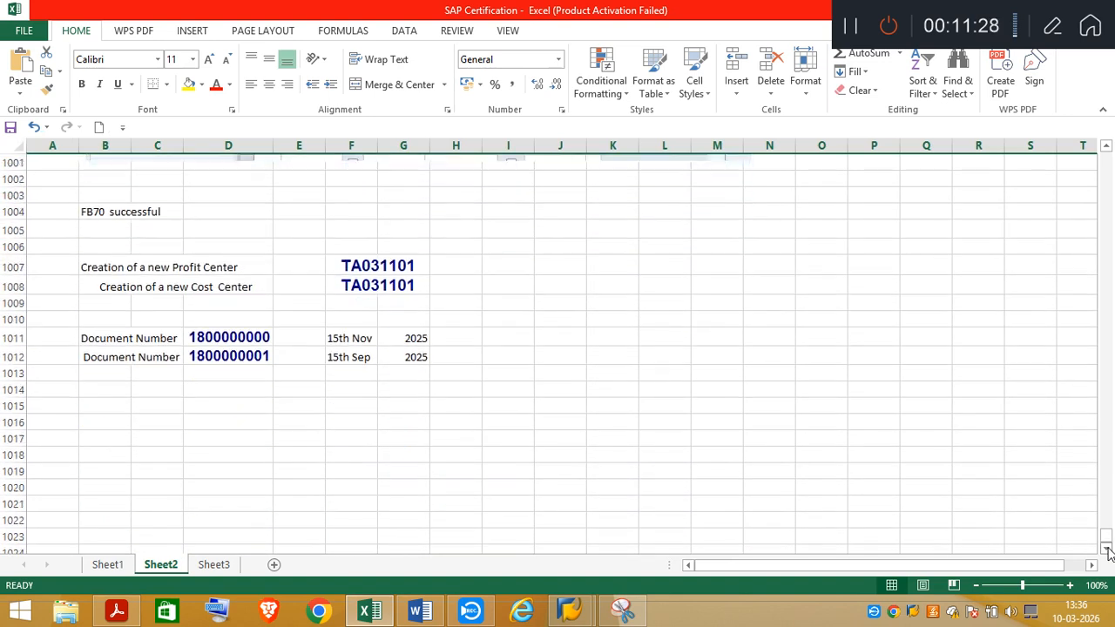
{"action": "left_click", "coordinate": [95, 268]}
{"action": "left_click_drag", "start_coordinate": [94, 268], "coordinate": [366, 282]}
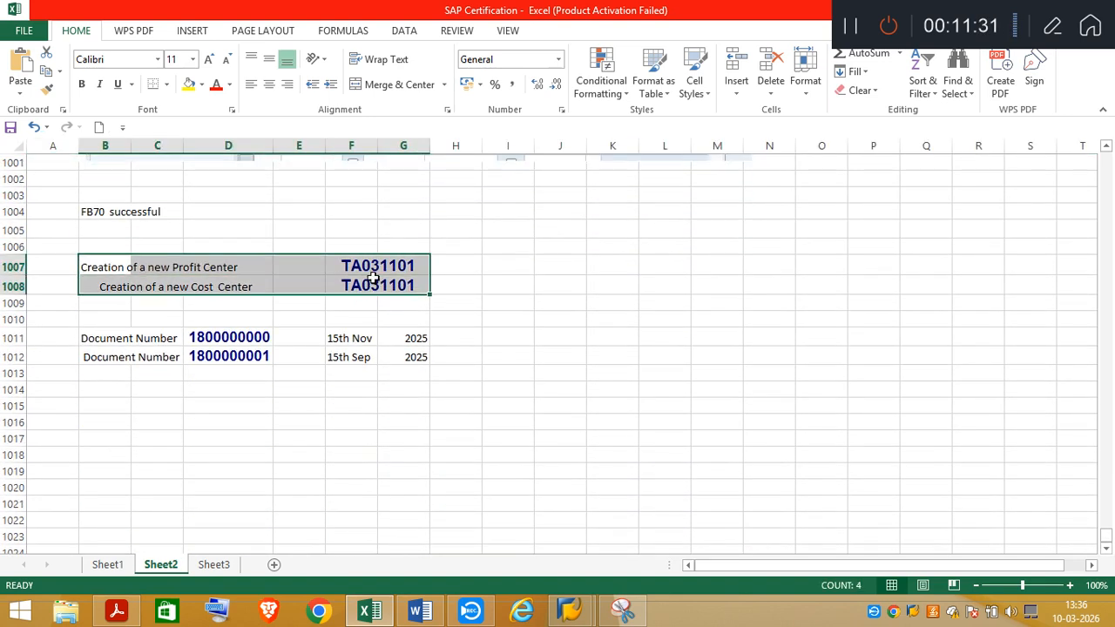
{"action": "key", "text": "ctrl+c"}
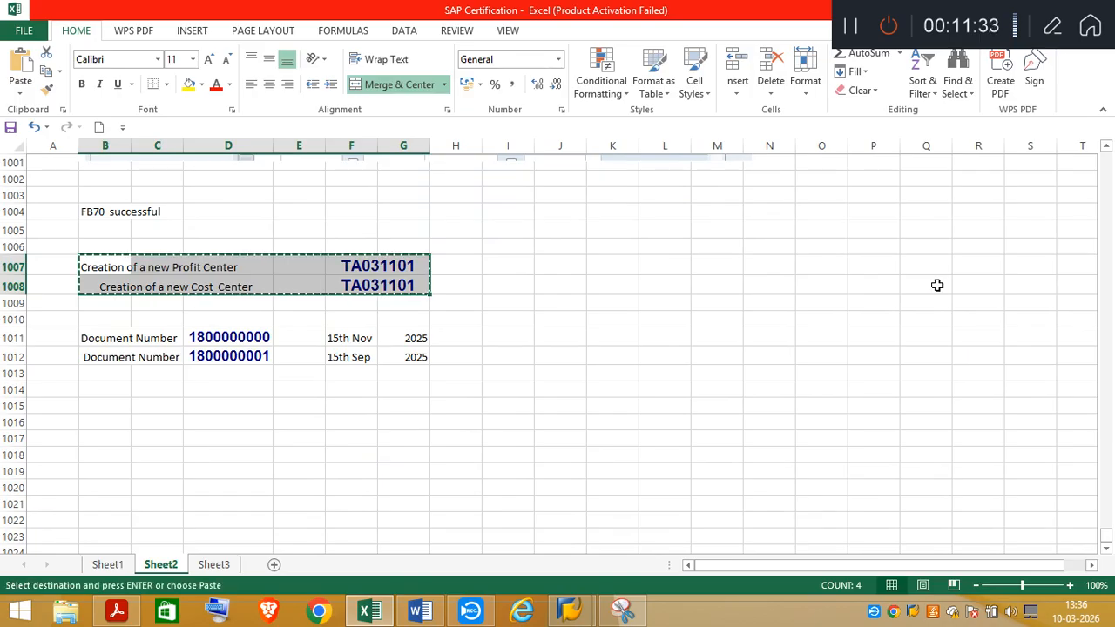
{"action": "left_click", "coordinate": [1109, 187]}
{"action": "left_click", "coordinate": [1109, 187]}
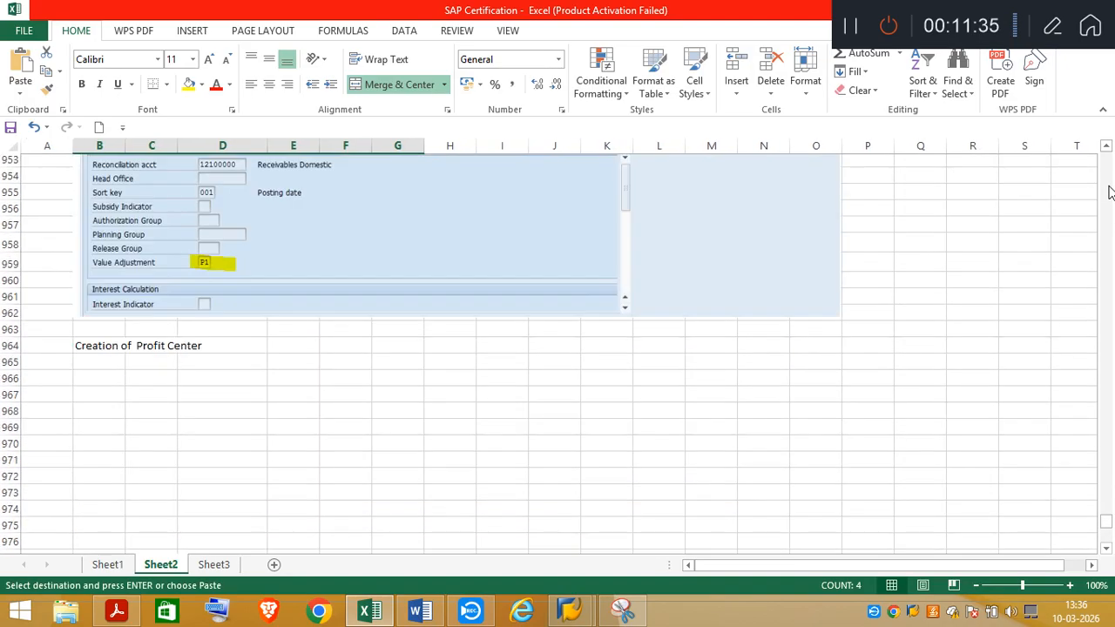
{"action": "left_click", "coordinate": [116, 383]}
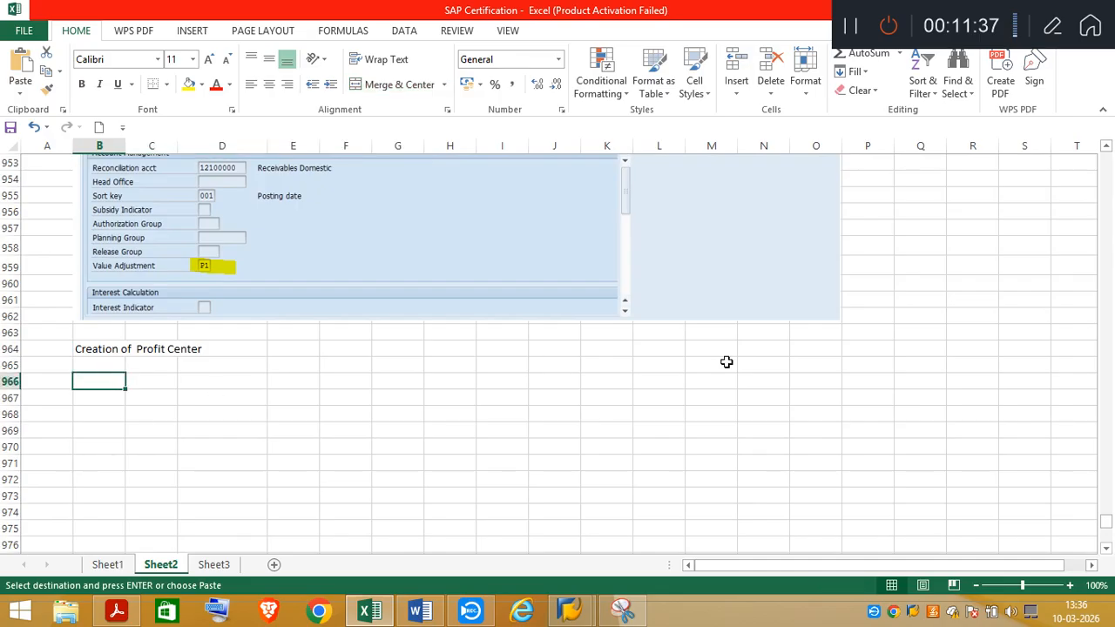
{"action": "key", "text": "ctrl+v"}
{"action": "left_click", "coordinate": [710, 402]}
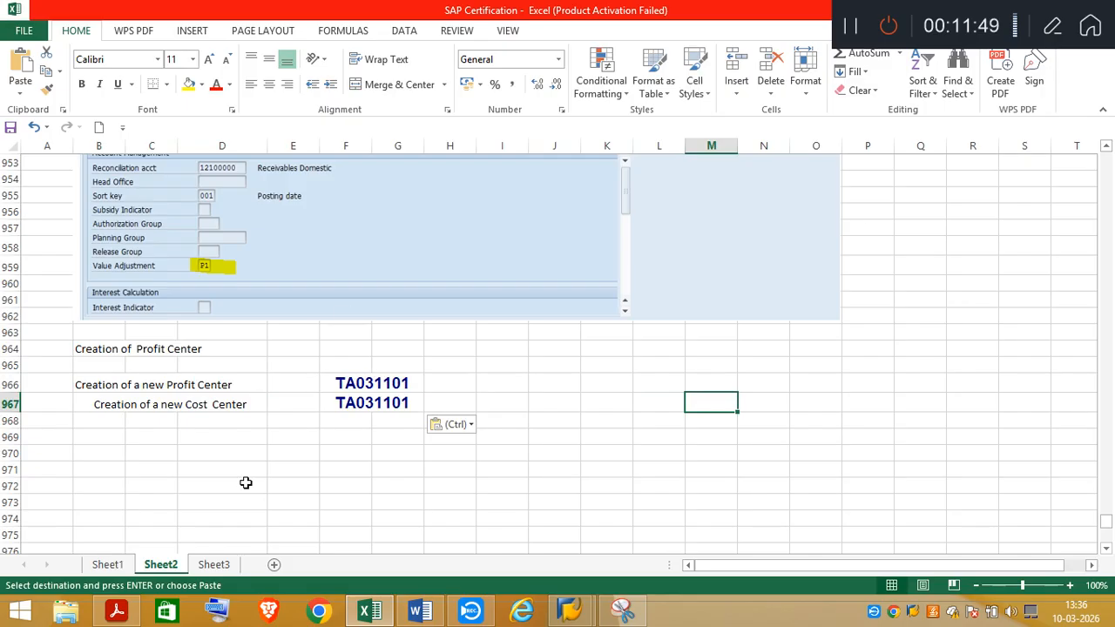
Switch to the certification task PDF and read step 3 about posting the two customer invoices
{"action": "left_click", "coordinate": [129, 614]}
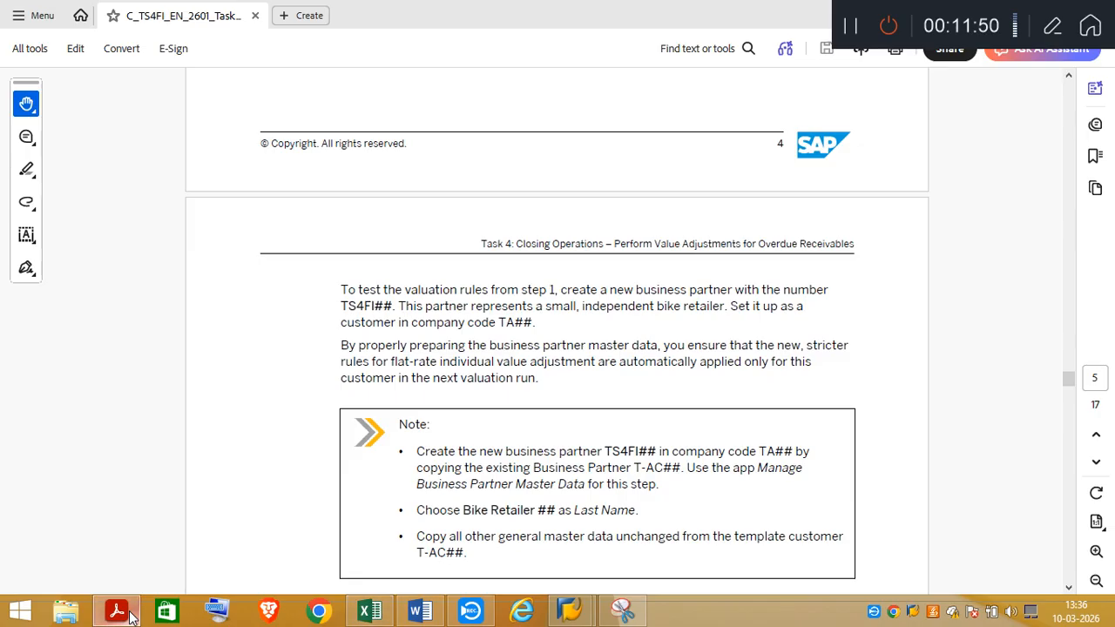
{"action": "left_click", "coordinate": [1071, 590]}
{"action": "scroll", "coordinate": [1071, 591], "scroll_direction": "down", "scroll_amount": 6}
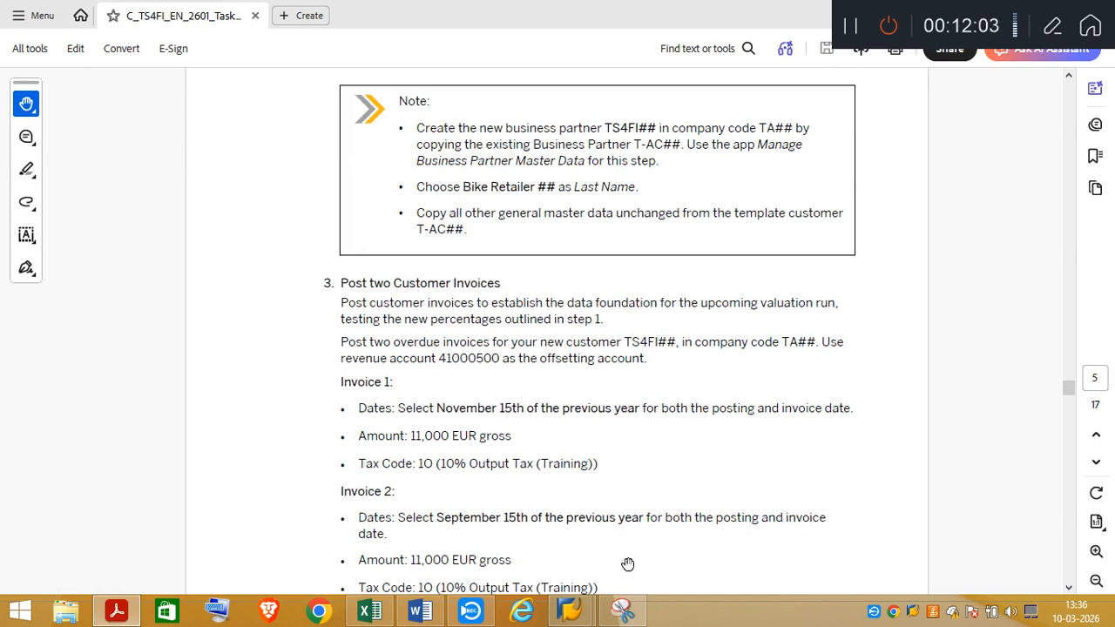
Switch to the SAP session and leave the TS4FI03 business partner display for the SAP Easy Access screen
{"action": "mouse_move", "coordinate": [568, 612]}
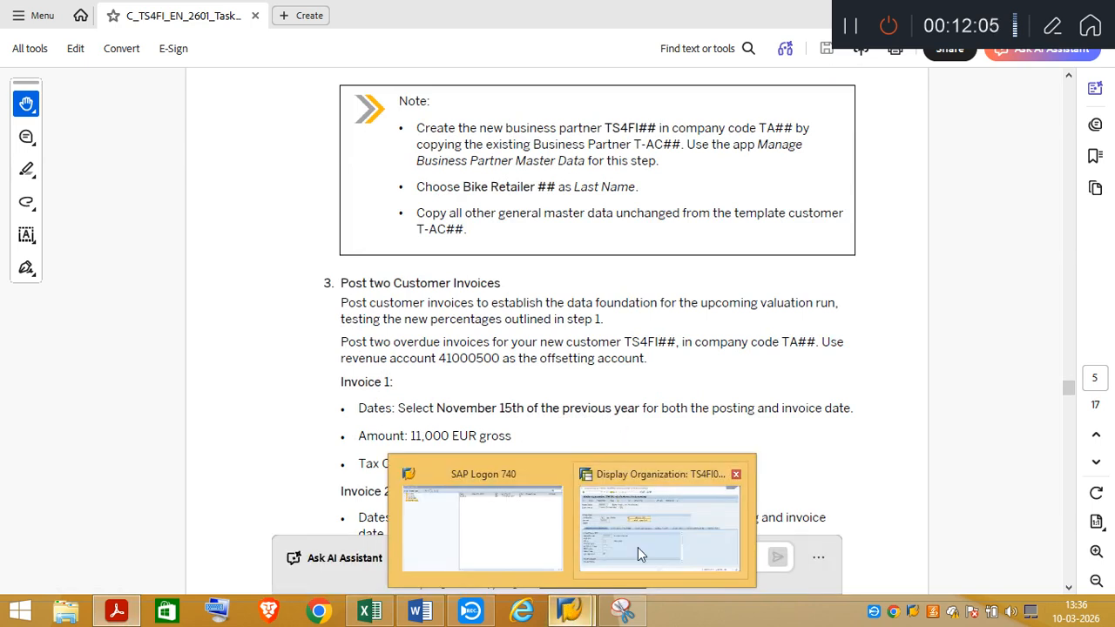
{"action": "left_click", "coordinate": [648, 539]}
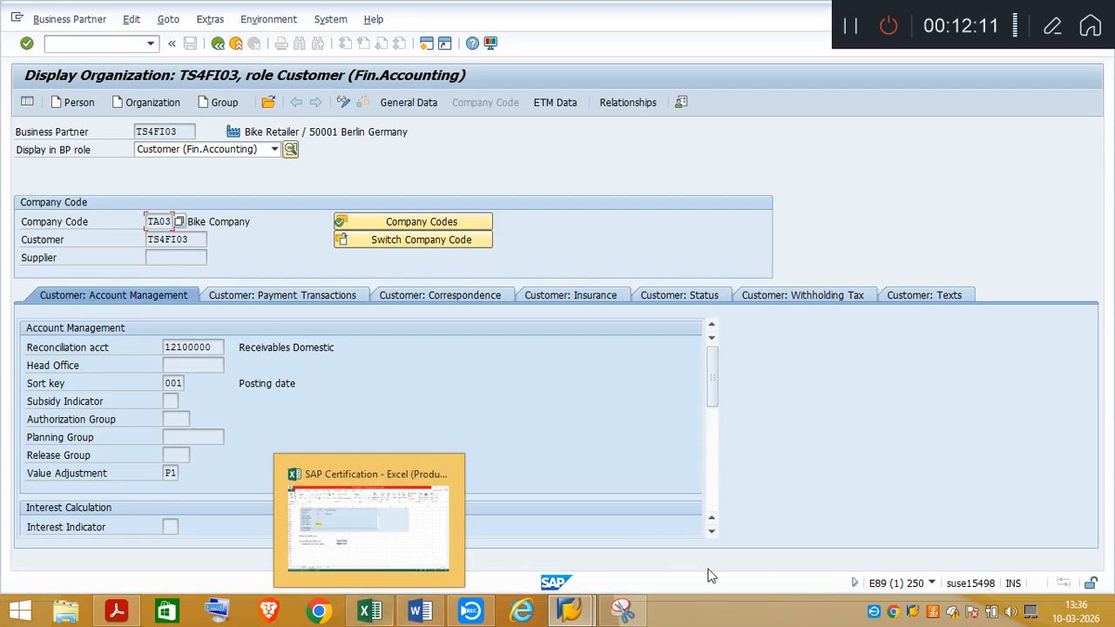
{"action": "mouse_move", "coordinate": [571, 612]}
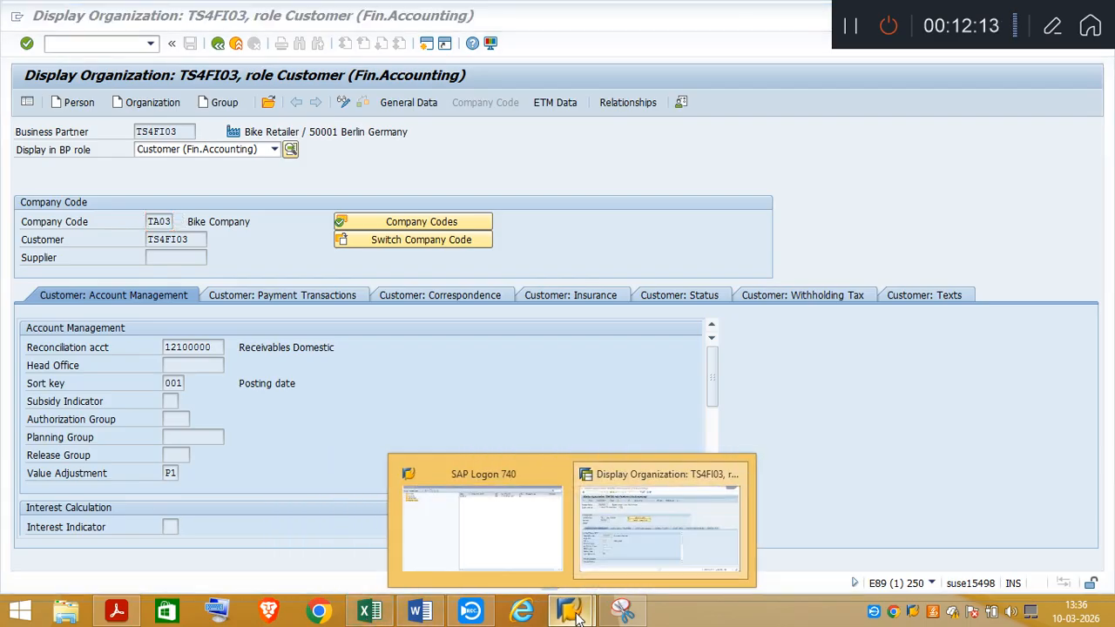
{"action": "left_click", "coordinate": [371, 613]}
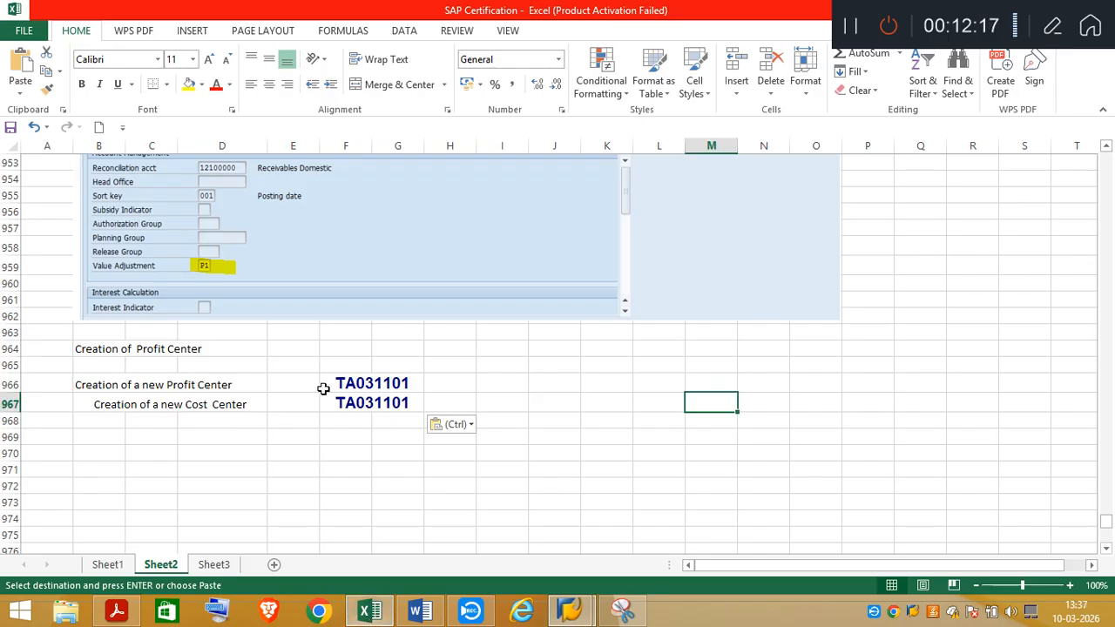
{"action": "left_click", "coordinate": [571, 613]}
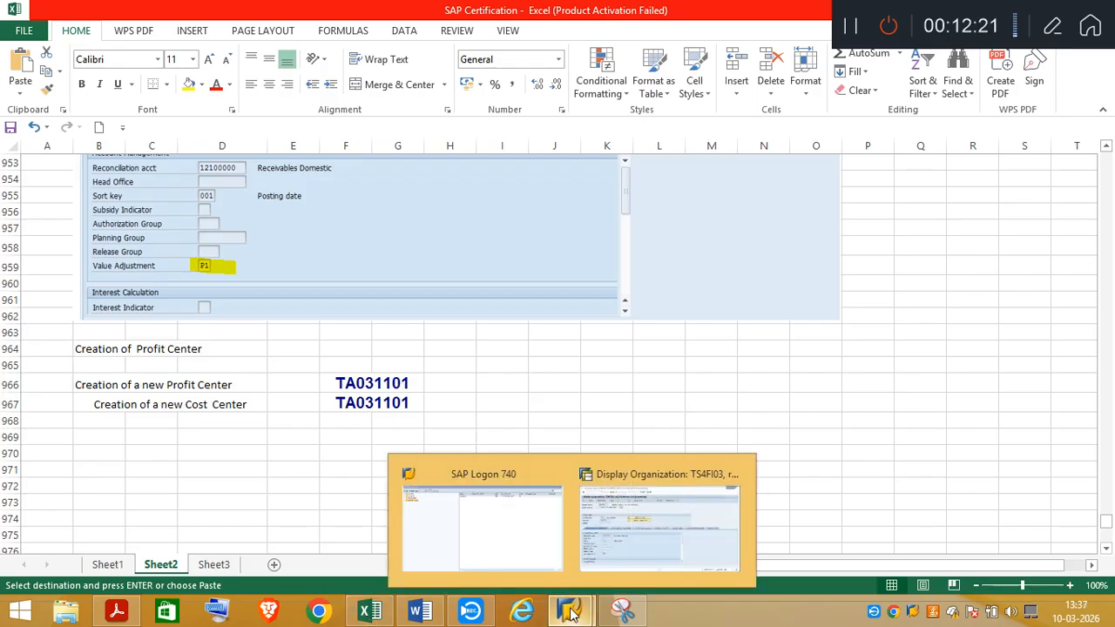
{"action": "left_click", "coordinate": [614, 544]}
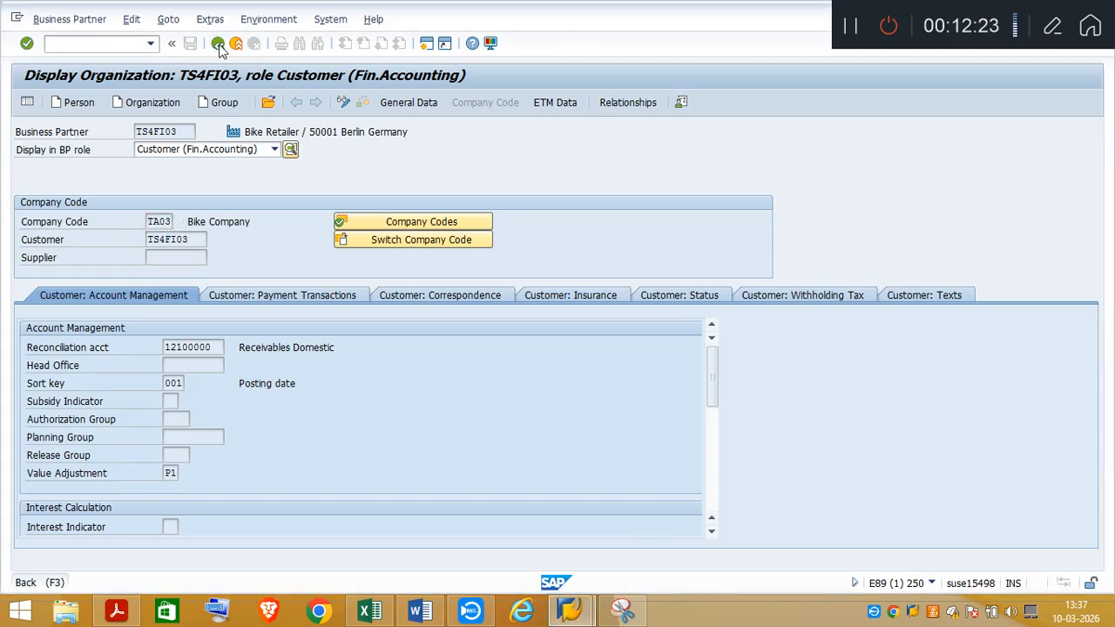
{"action": "left_click", "coordinate": [218, 44]}
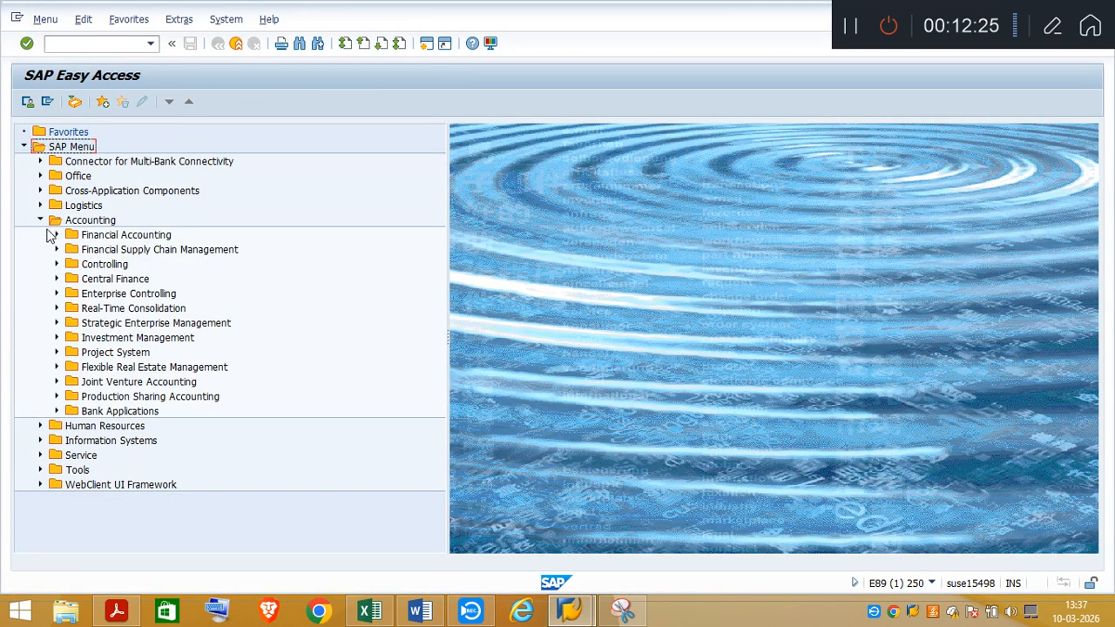
Open individual creation of a profit center under Profit Center Accounting master data and set the controlling area to A000
{"action": "left_click", "coordinate": [39, 220]}
{"action": "left_click", "coordinate": [39, 221]}
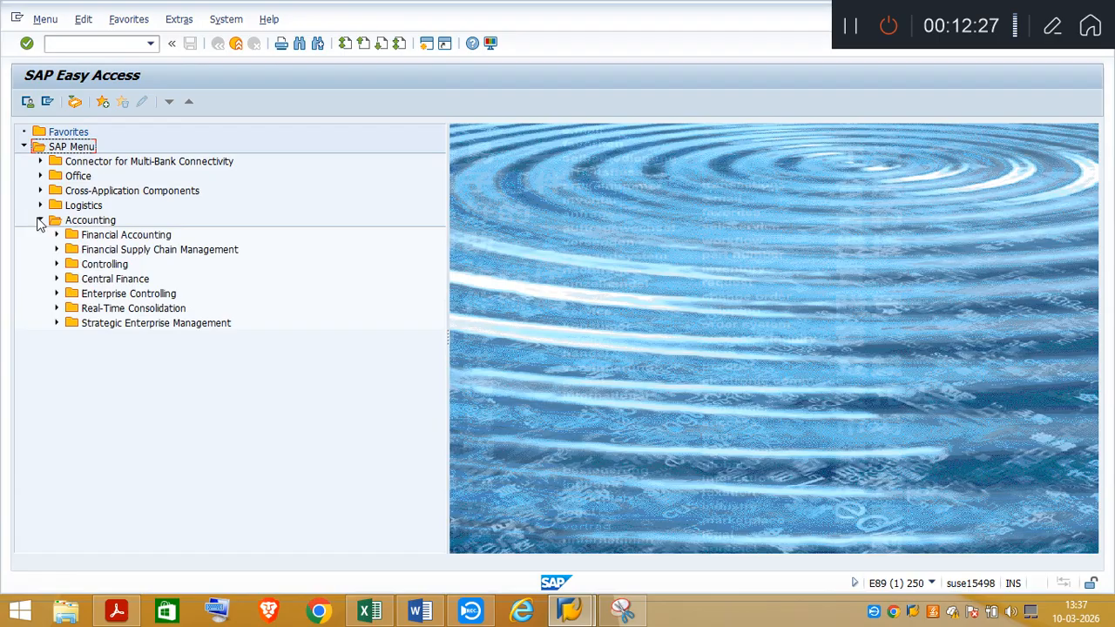
{"action": "left_click", "coordinate": [57, 264]}
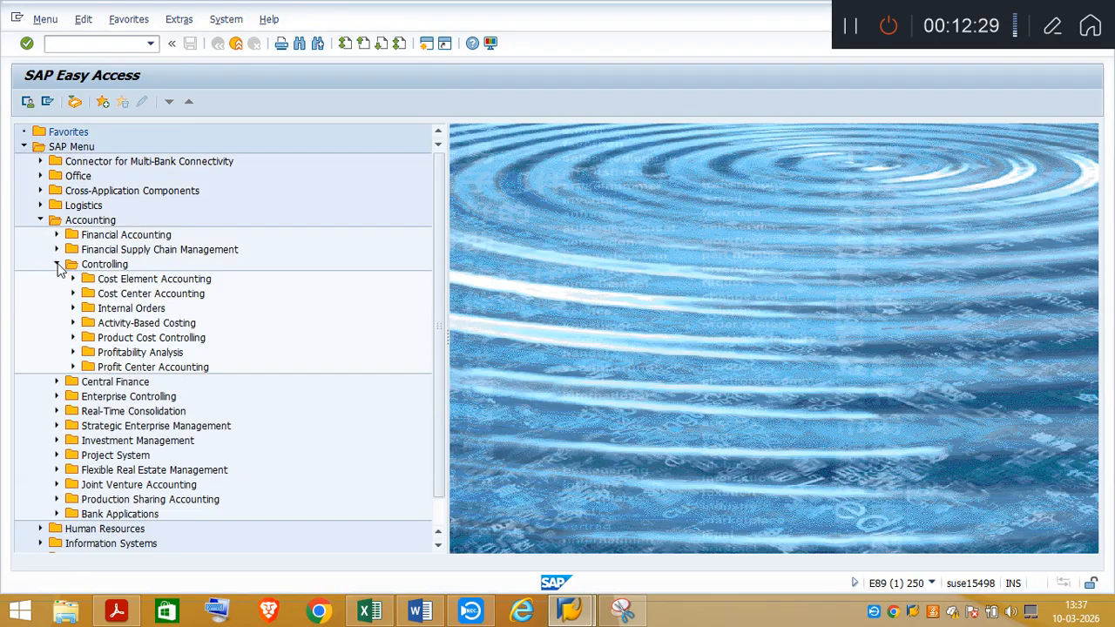
{"action": "left_click", "coordinate": [74, 366]}
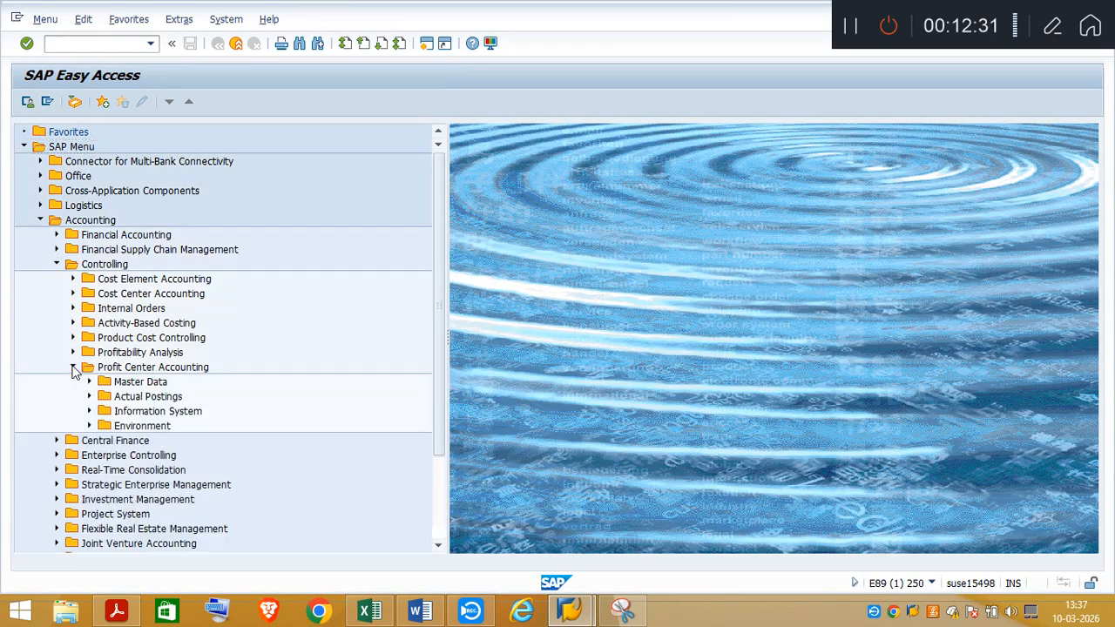
{"action": "left_click", "coordinate": [89, 383]}
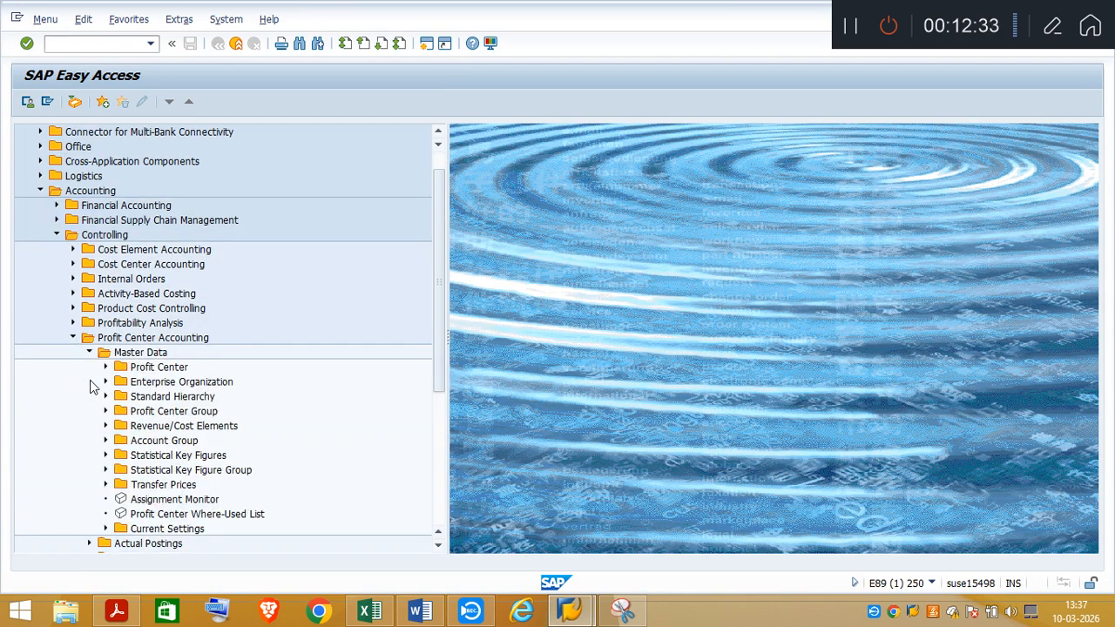
{"action": "left_click", "coordinate": [105, 367]}
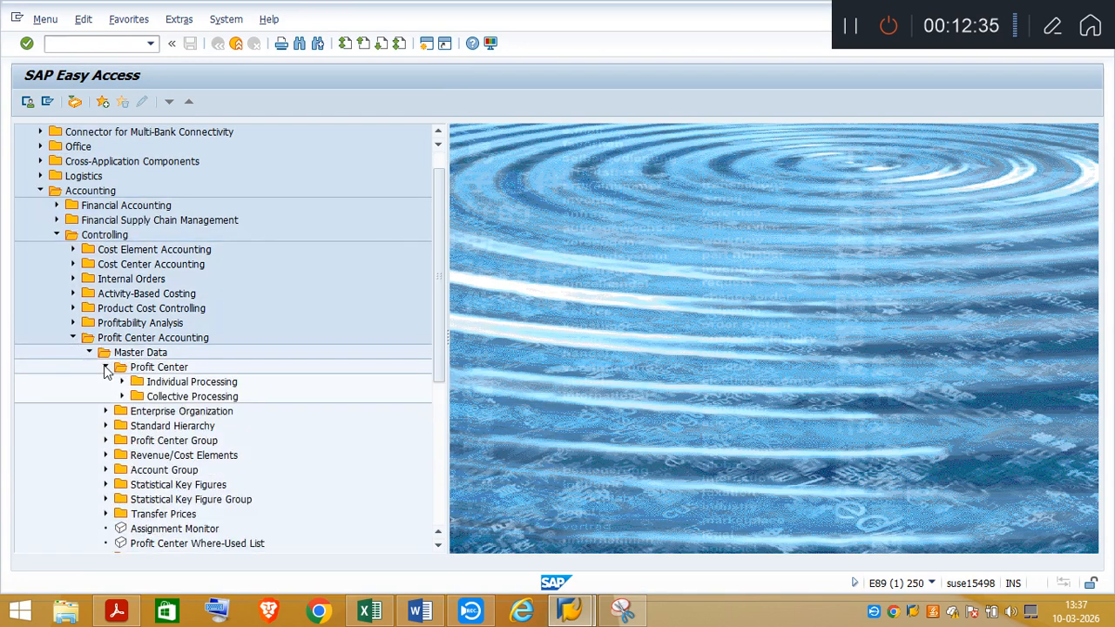
{"action": "left_click", "coordinate": [122, 383]}
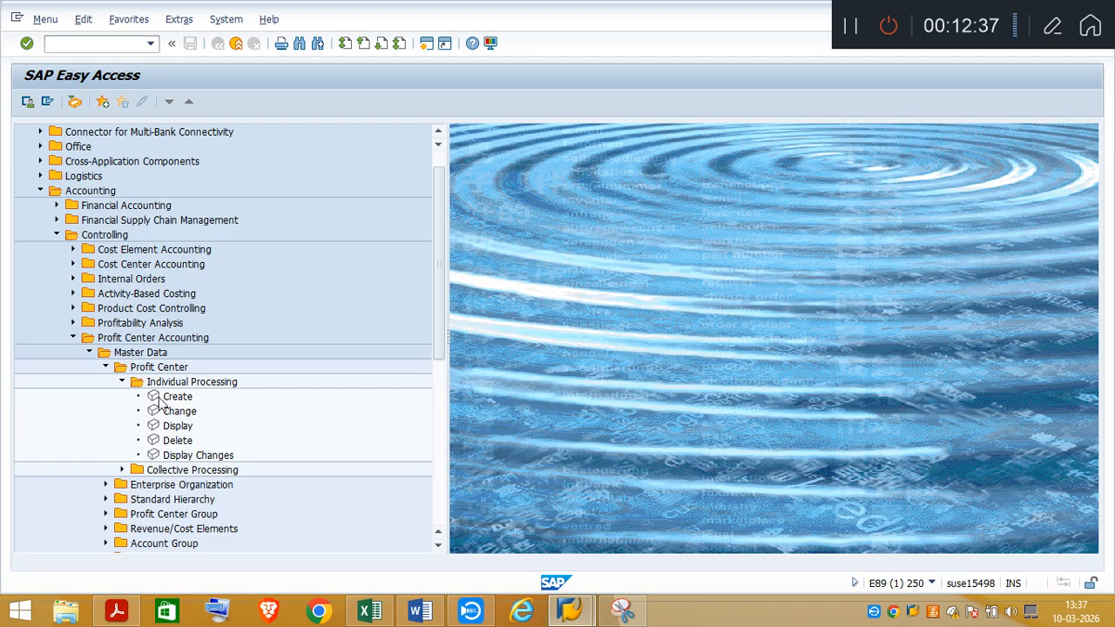
{"action": "double_click", "coordinate": [171, 397]}
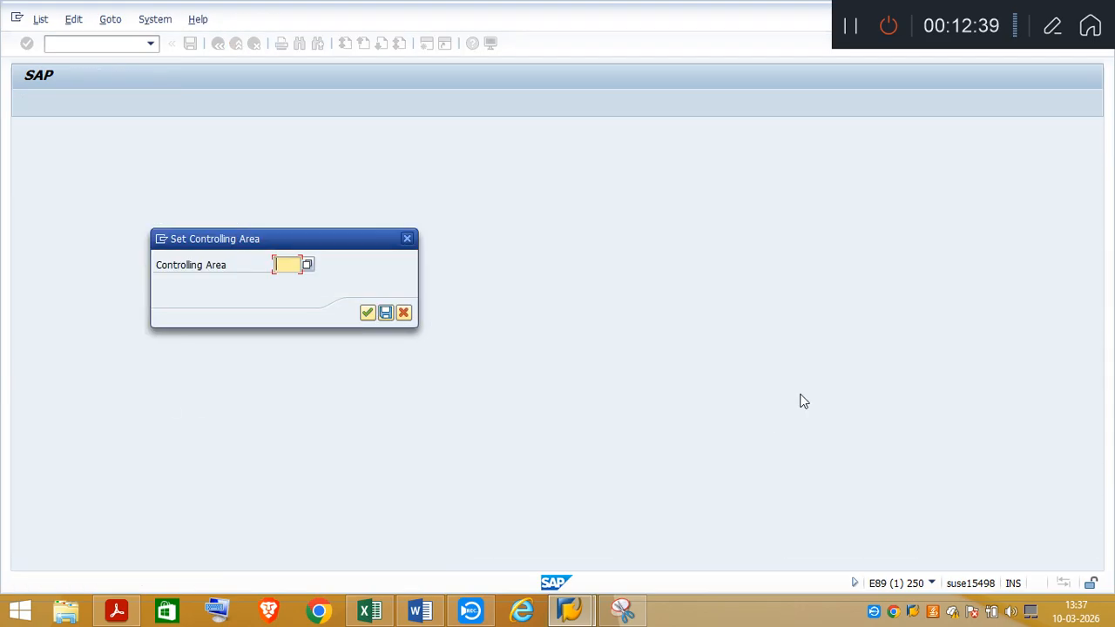
{"action": "type", "text": "A000"}
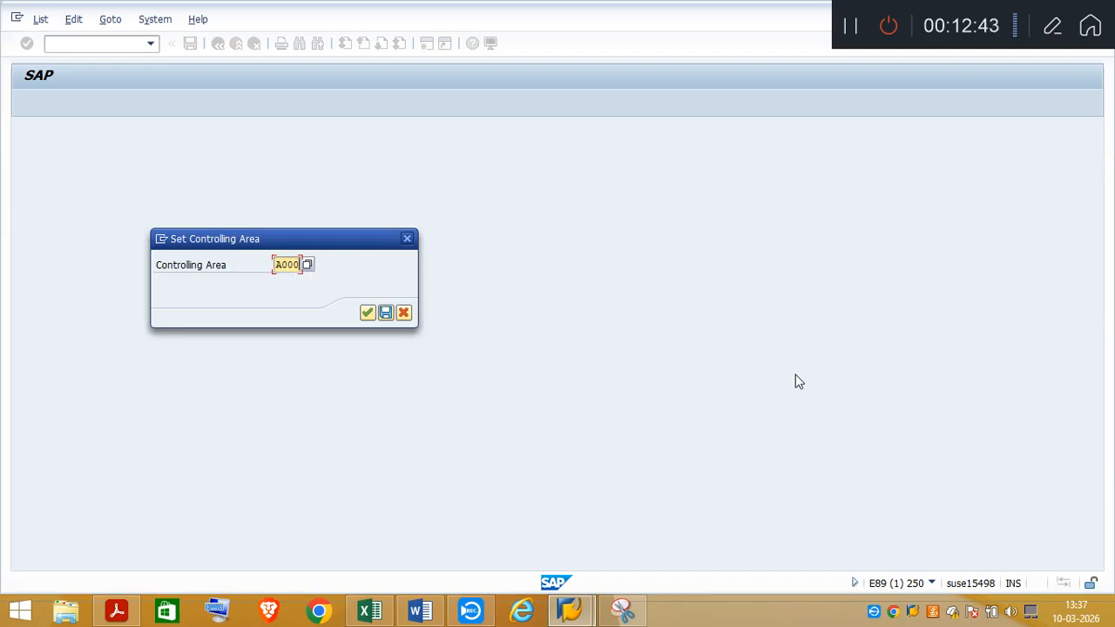
{"action": "key", "text": "Return"}
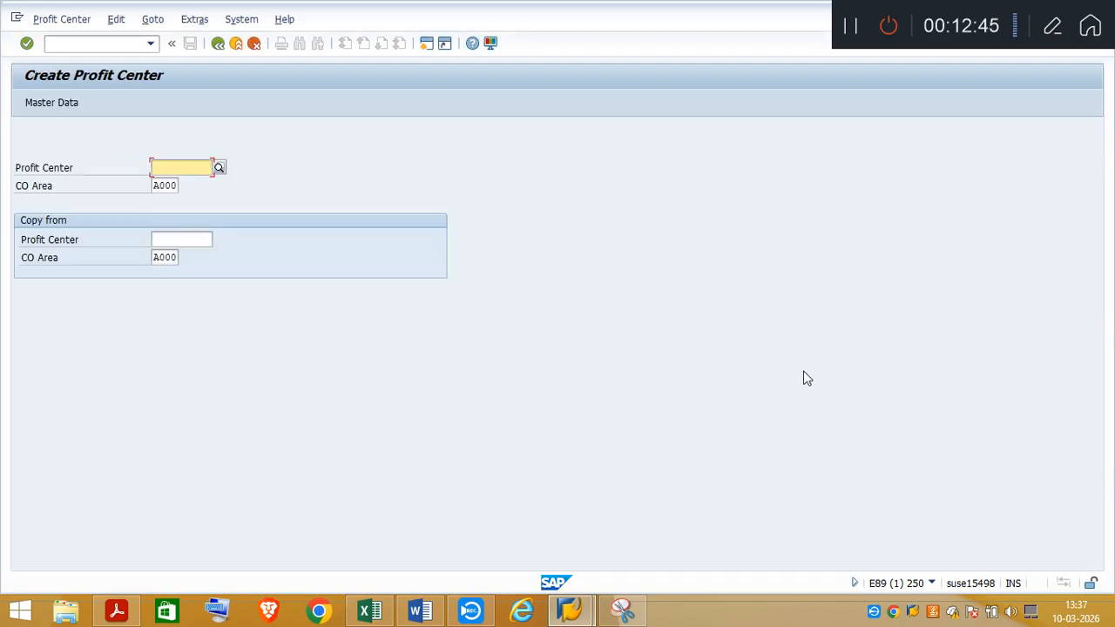
View profit center TA031101, copied from cell F966 of the workbook, in Change Profit Center instead of Create, and return to SAP Easy Access
{"action": "left_click", "coordinate": [218, 44]}
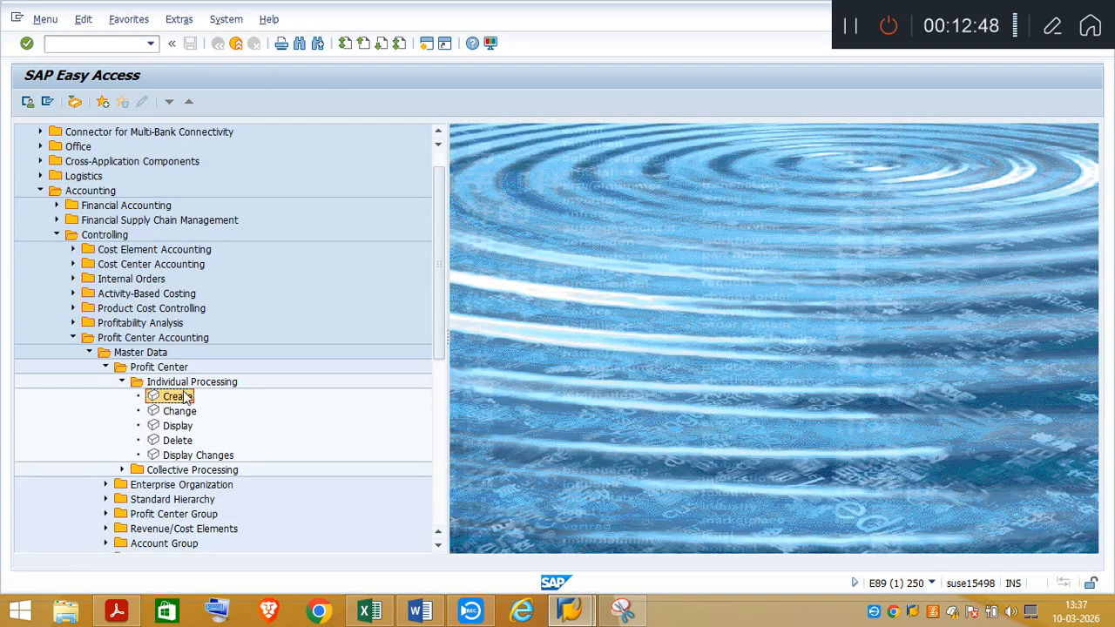
{"action": "double_click", "coordinate": [175, 413]}
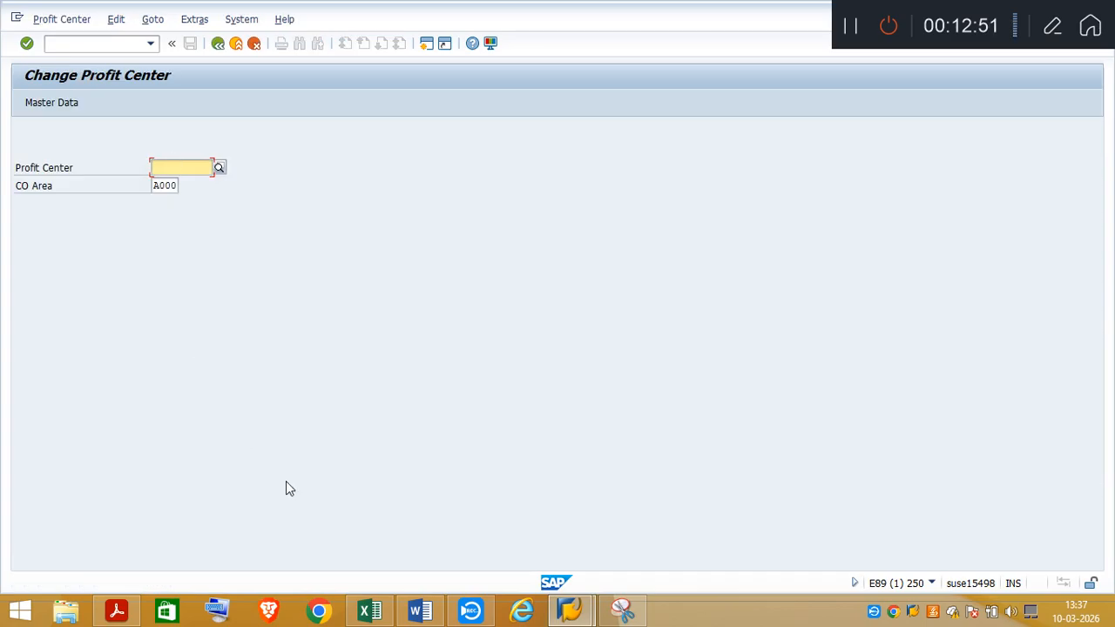
{"action": "left_click", "coordinate": [369, 611]}
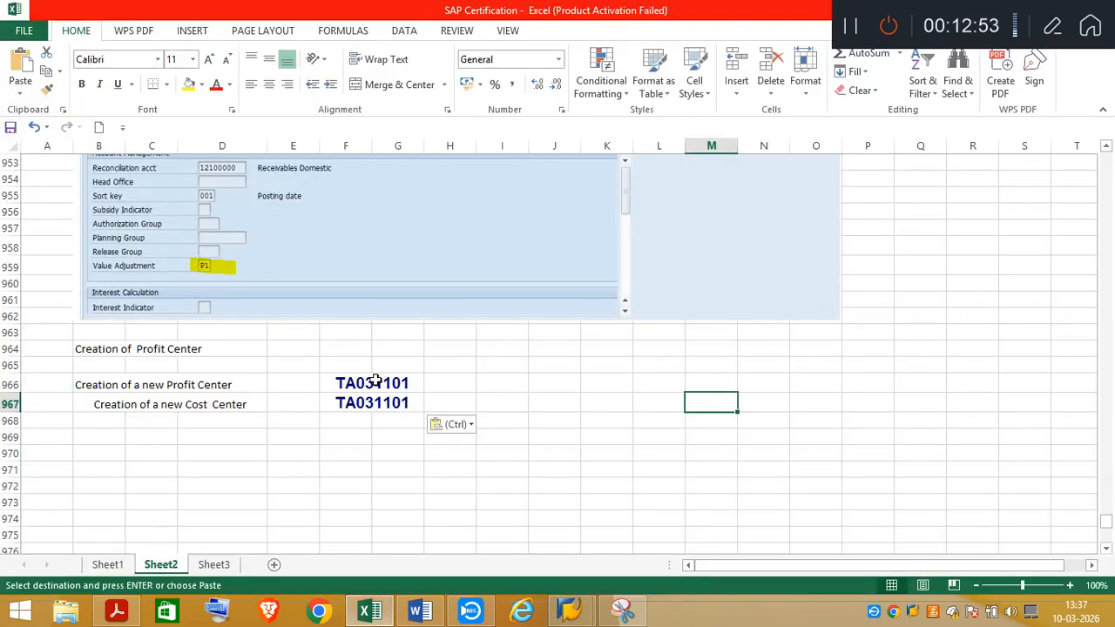
{"action": "left_click", "coordinate": [374, 380]}
{"action": "key", "text": "ctrl+c"}
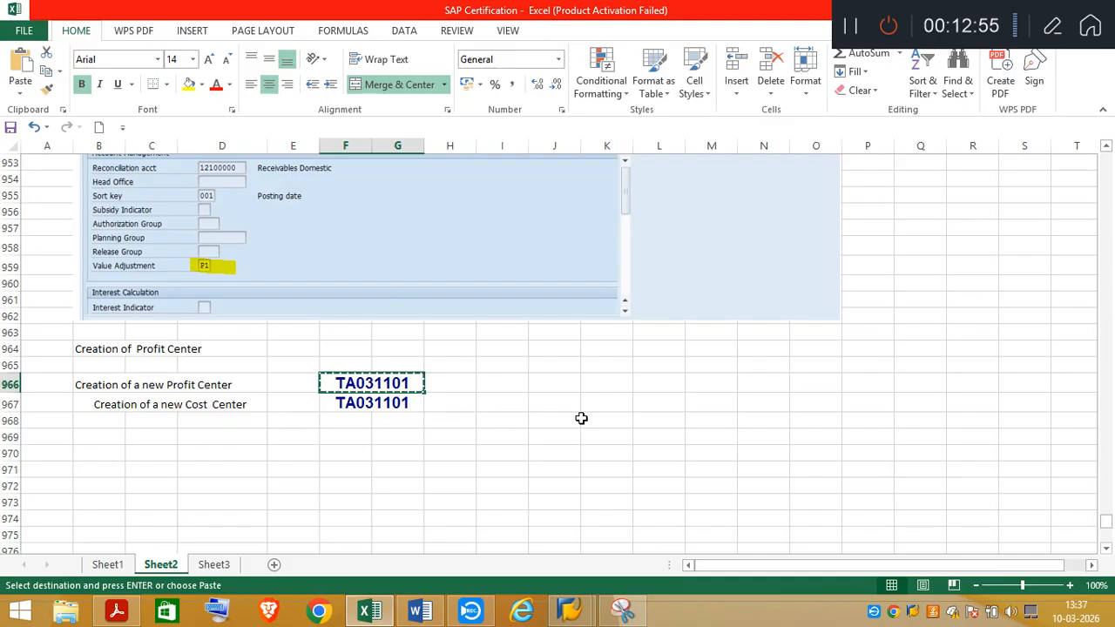
{"action": "key", "text": "alt+Tab"}
{"action": "key", "text": "ctrl+v"}
{"action": "key", "text": "Return"}
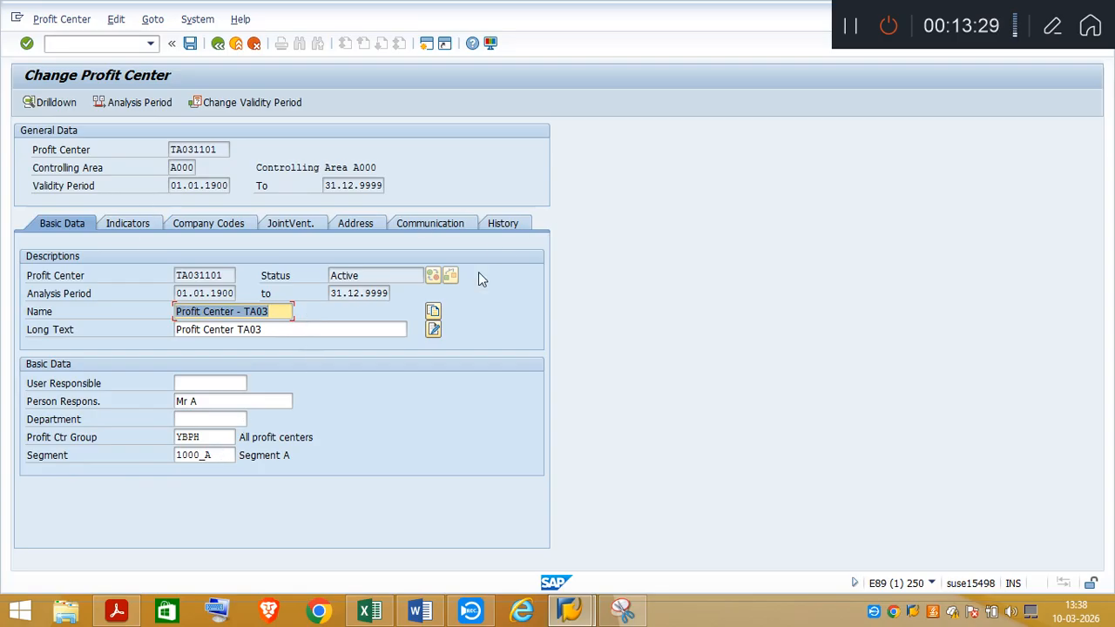
{"action": "left_click", "coordinate": [218, 44]}
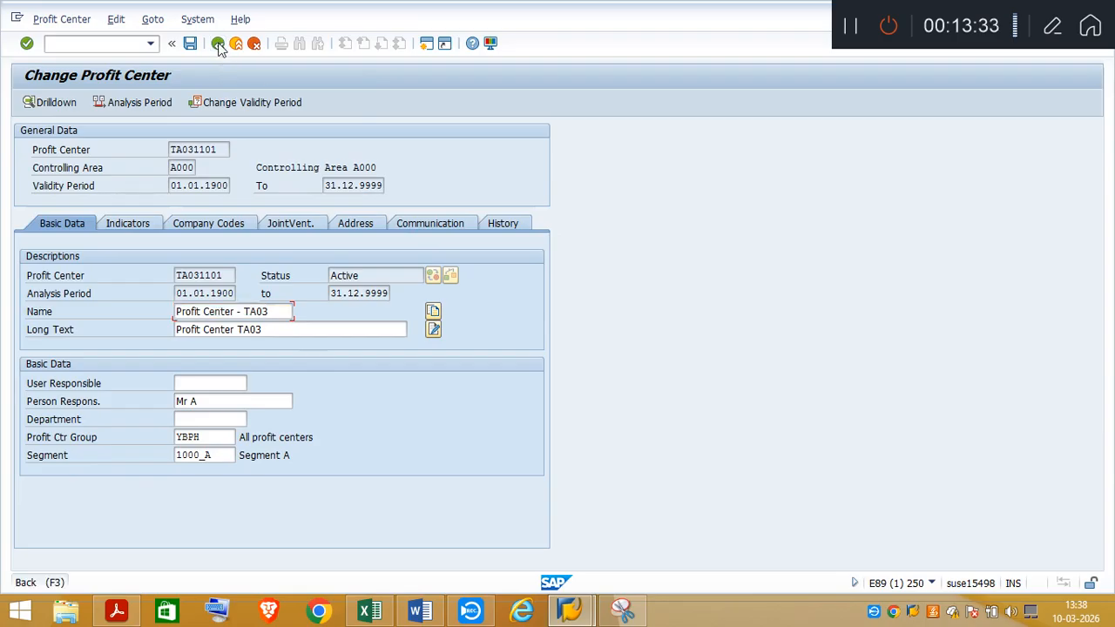
{"action": "left_click", "coordinate": [217, 43]}
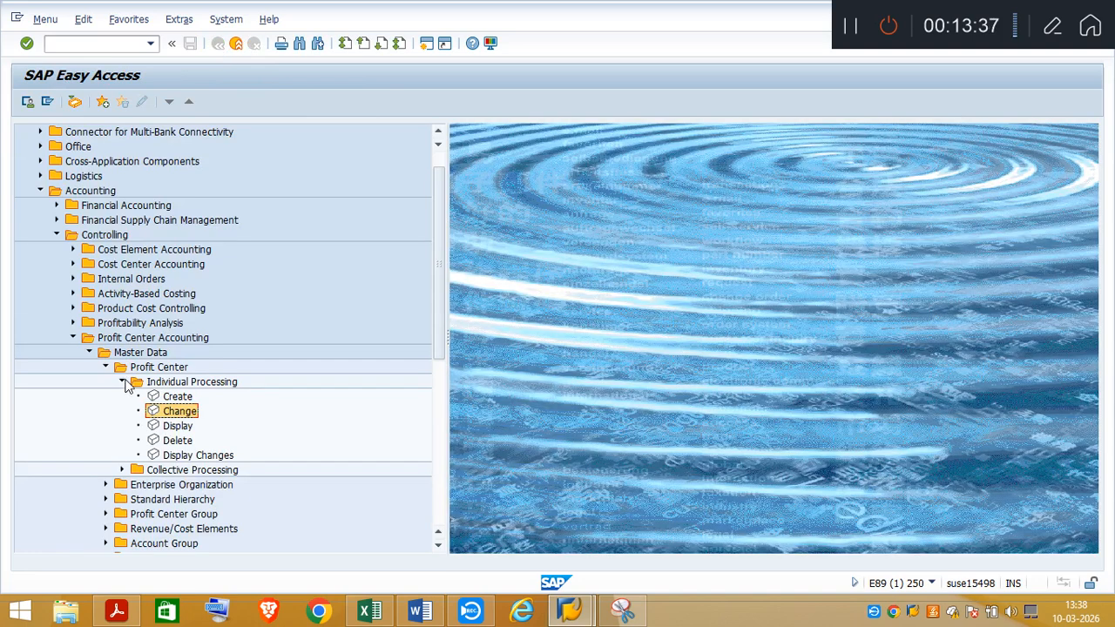
Collapse the Profit Center Accounting master data and open individual Change for a cost center under Cost Center Accounting master data
{"action": "left_click", "coordinate": [123, 382]}
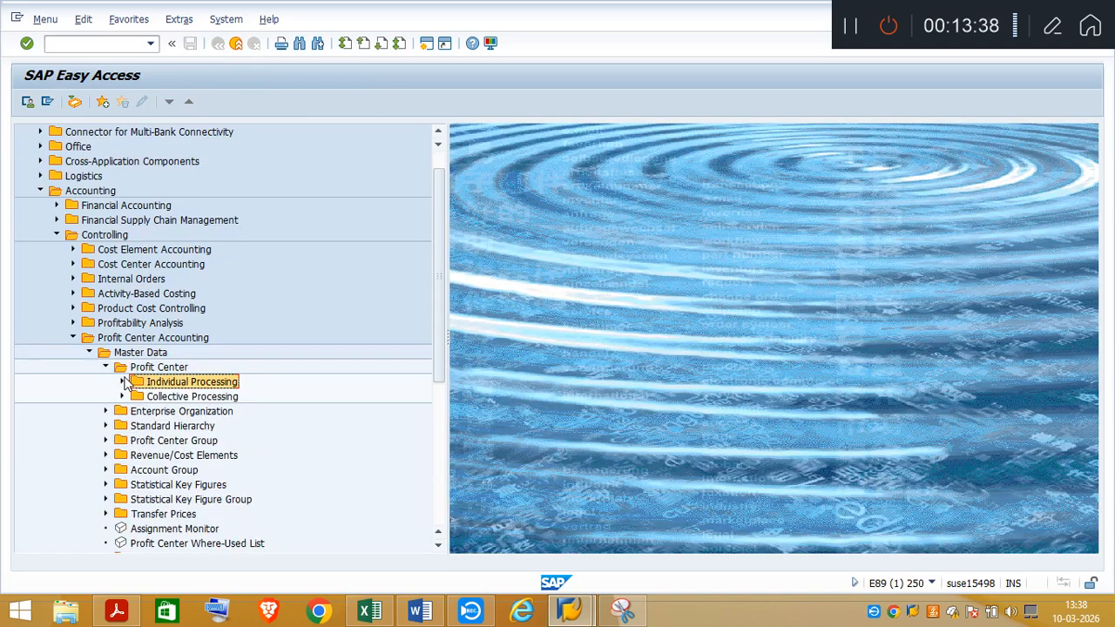
{"action": "left_click", "coordinate": [89, 352]}
{"action": "left_click", "coordinate": [73, 265]}
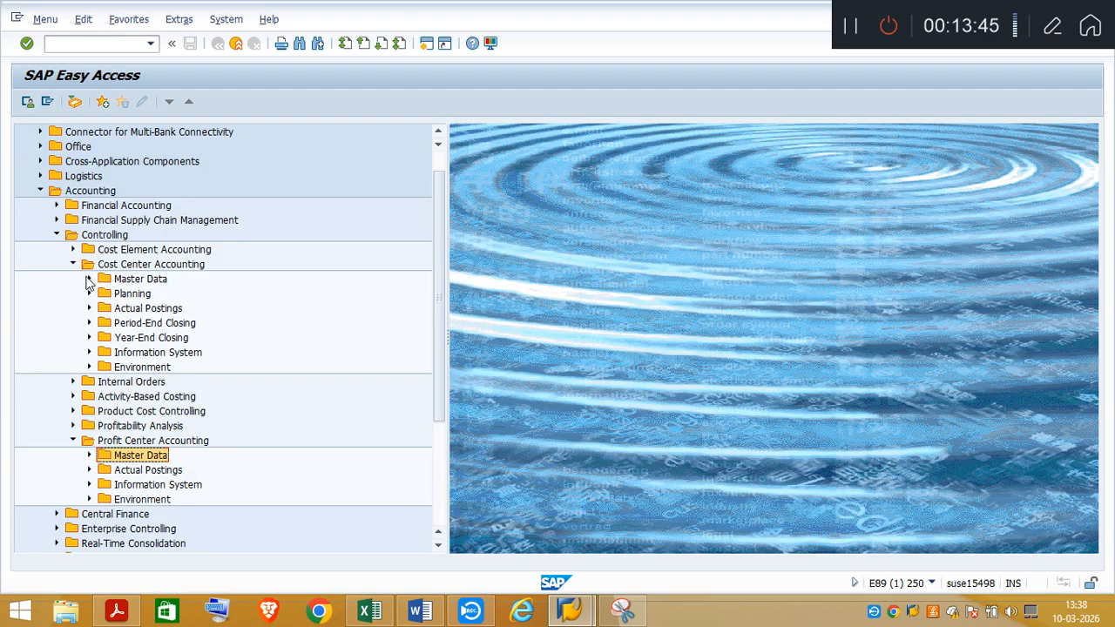
{"action": "left_click", "coordinate": [89, 279]}
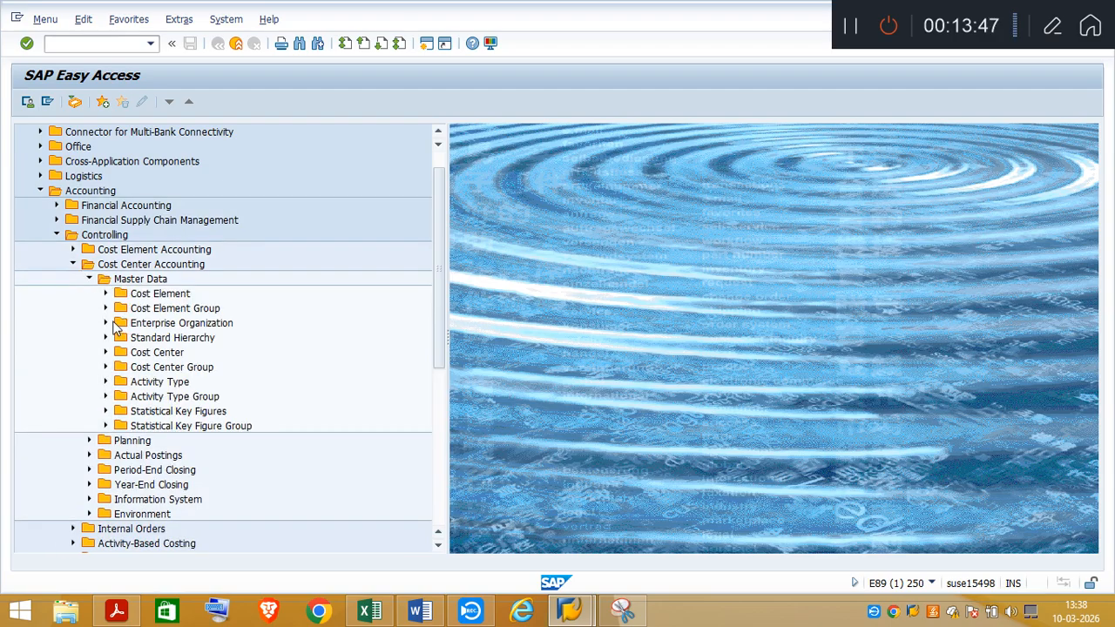
{"action": "left_click", "coordinate": [104, 353]}
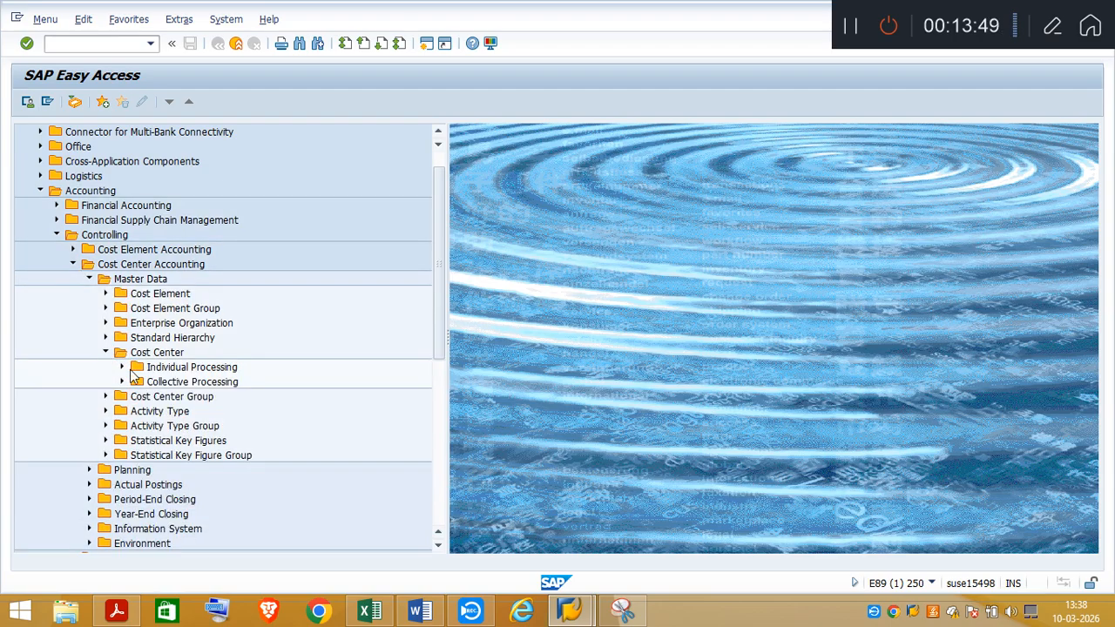
{"action": "left_click", "coordinate": [121, 368]}
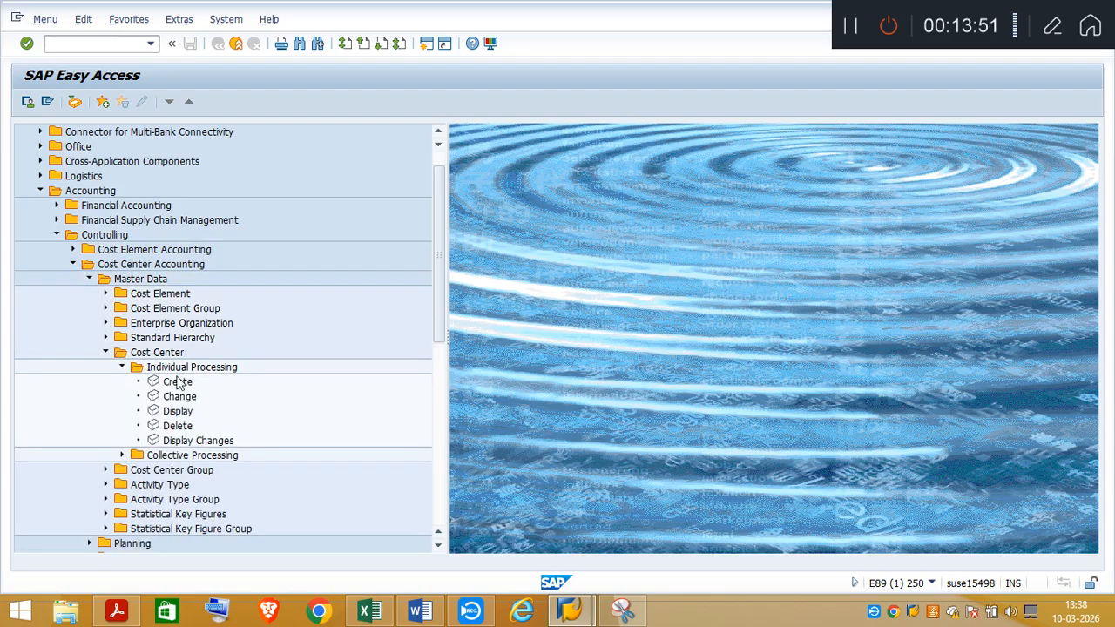
{"action": "double_click", "coordinate": [179, 399]}
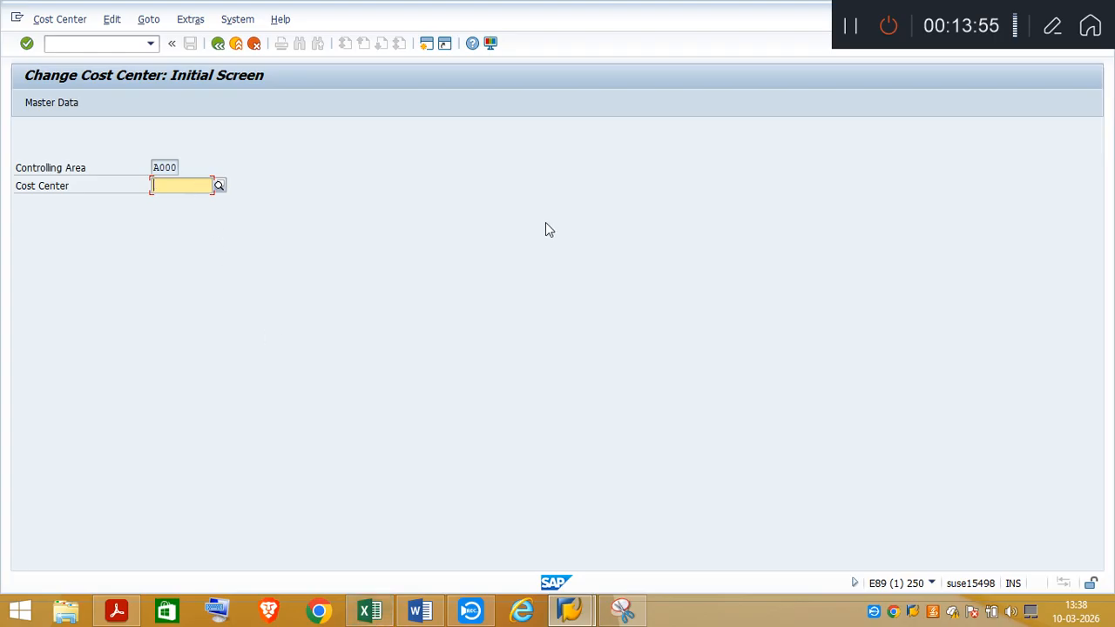
Review the basic data and control indicators of cost center TA031101, and save the record to return to the initial screen
{"action": "key", "text": "ctrl+v"}
{"action": "key", "text": "Return"}
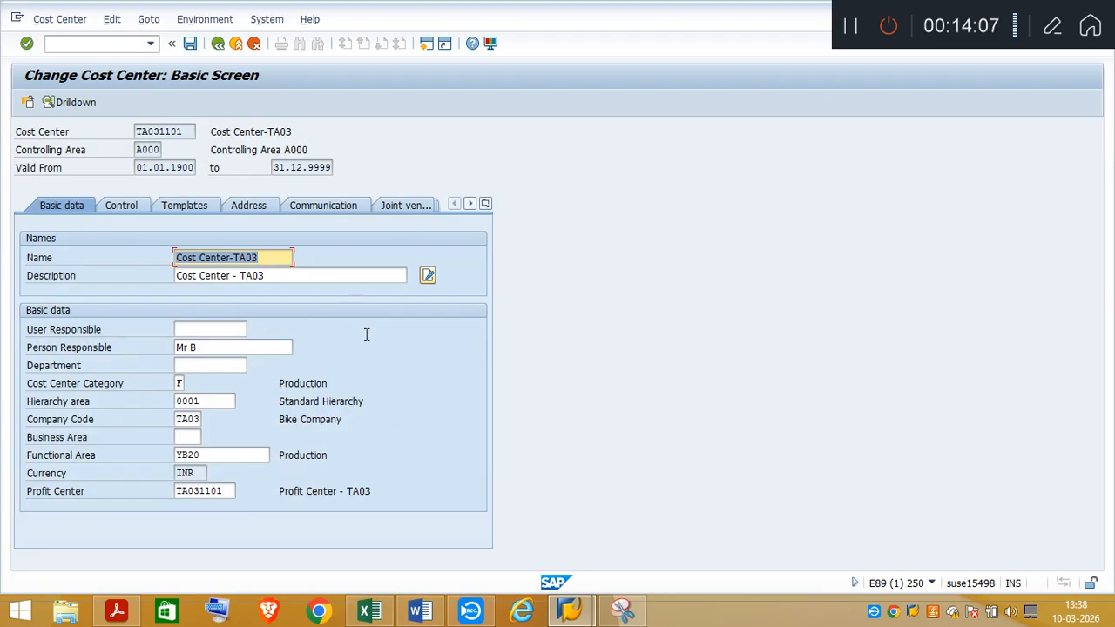
{"action": "left_click", "coordinate": [137, 210]}
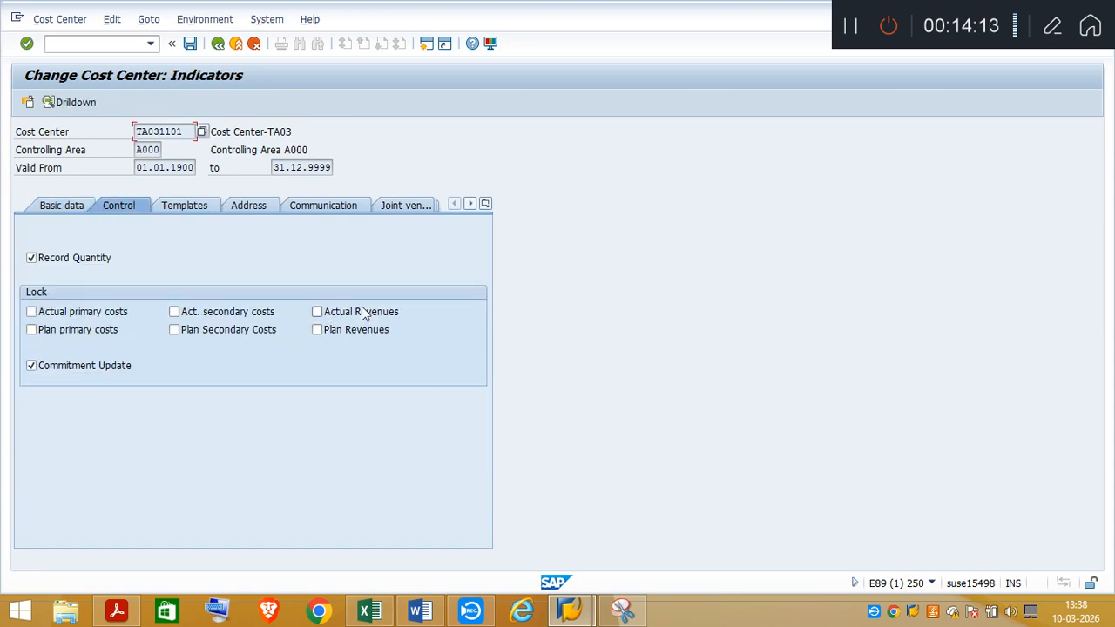
{"action": "left_click", "coordinate": [191, 44]}
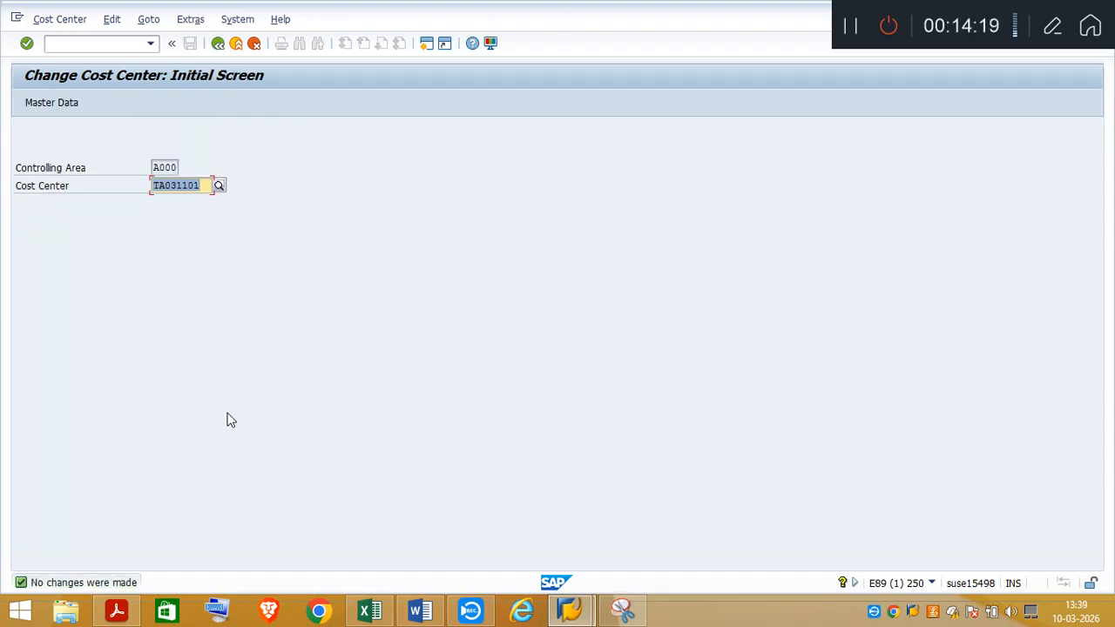
Switch to the SAP Certification workbook and delete the redundant "Creation of Profit Center" heading in row 964
{"action": "left_click", "coordinate": [377, 614]}
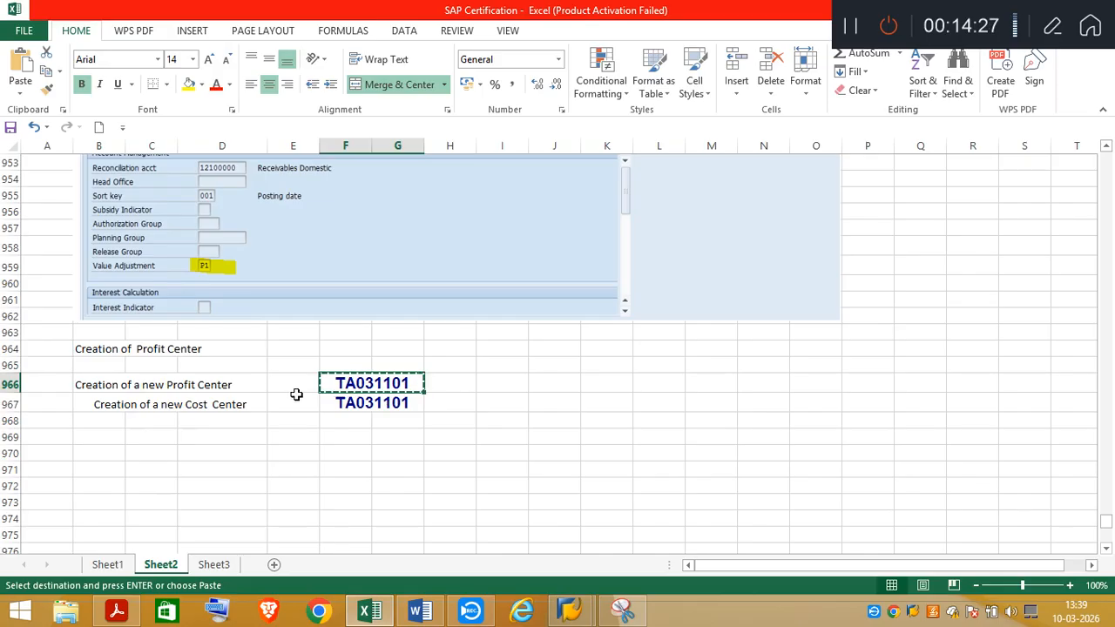
{"action": "left_click", "coordinate": [84, 350]}
{"action": "left_click_drag", "start_coordinate": [153, 349], "coordinate": [195, 349]}
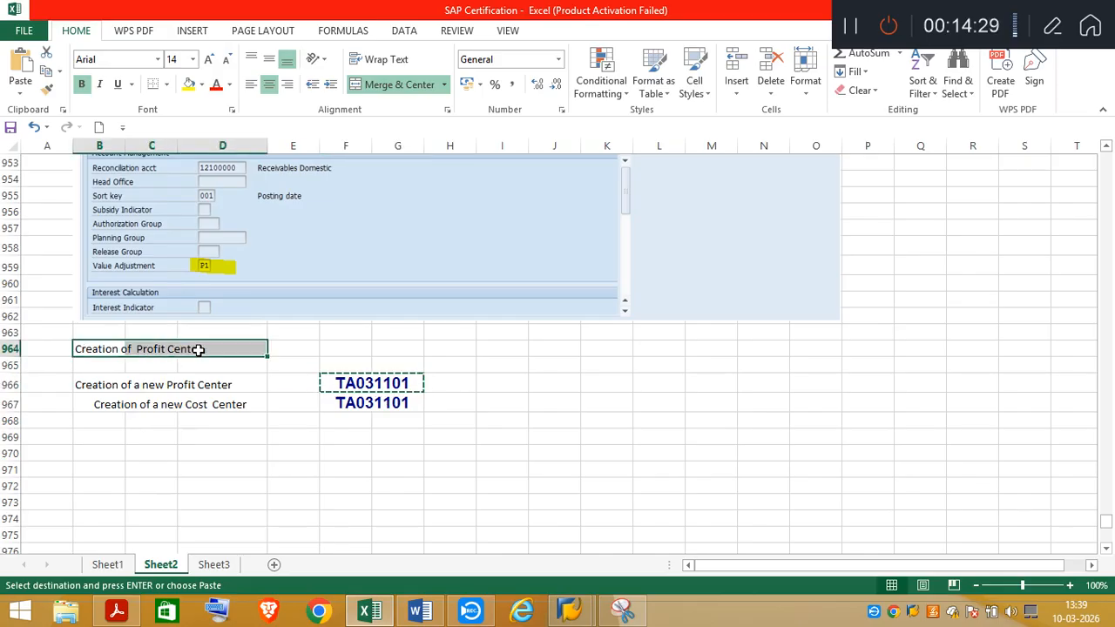
{"action": "key", "text": "Delete"}
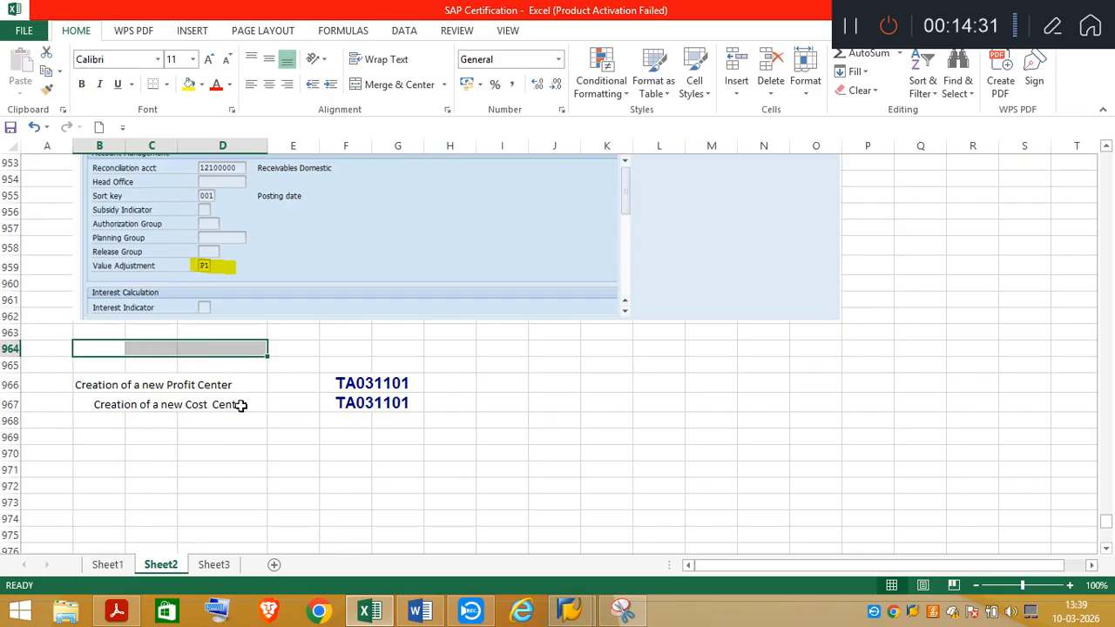
Enter the transaction codes KE51 beside the new profit center in E966 and KS01 beside the new cost center in E967
{"action": "left_click", "coordinate": [277, 384]}
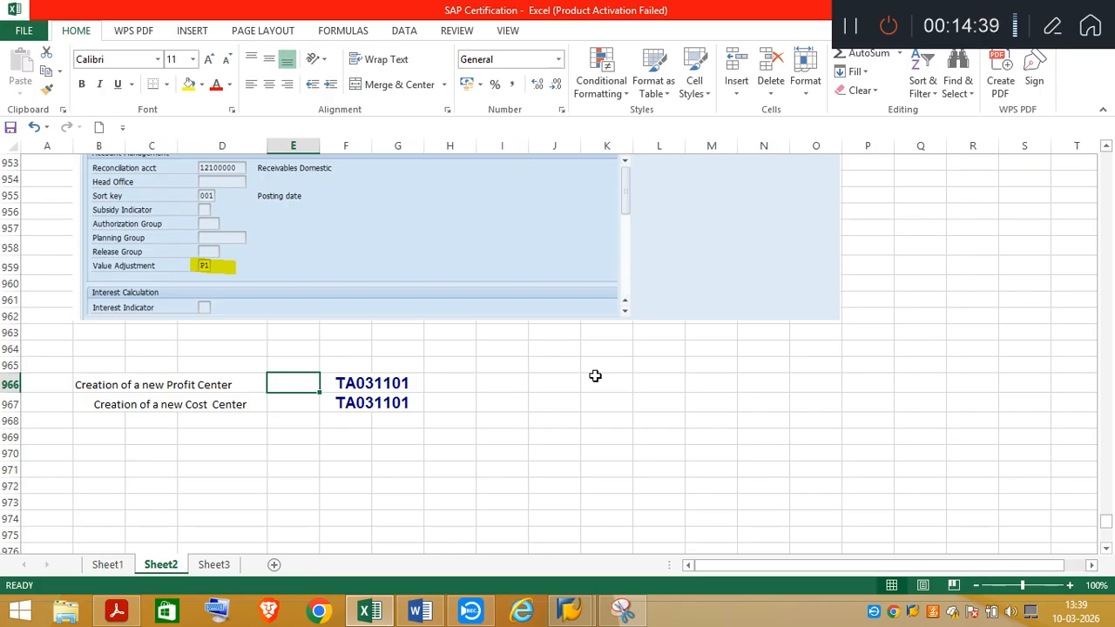
{"action": "type", "text": "KE51"}
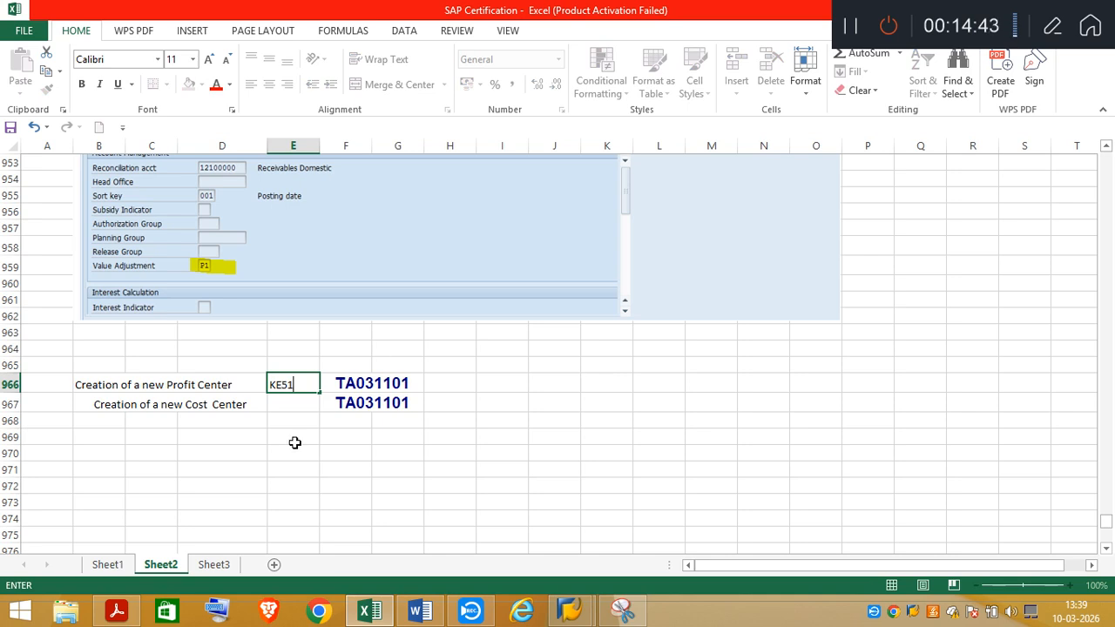
{"action": "left_click", "coordinate": [284, 405]}
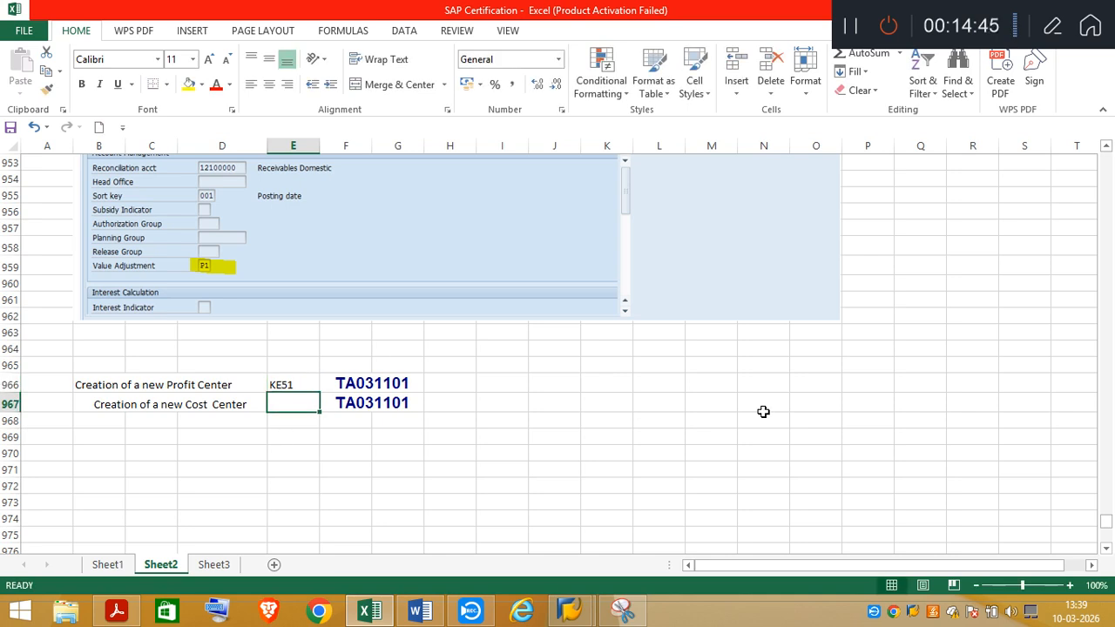
{"action": "type", "text": "K"}
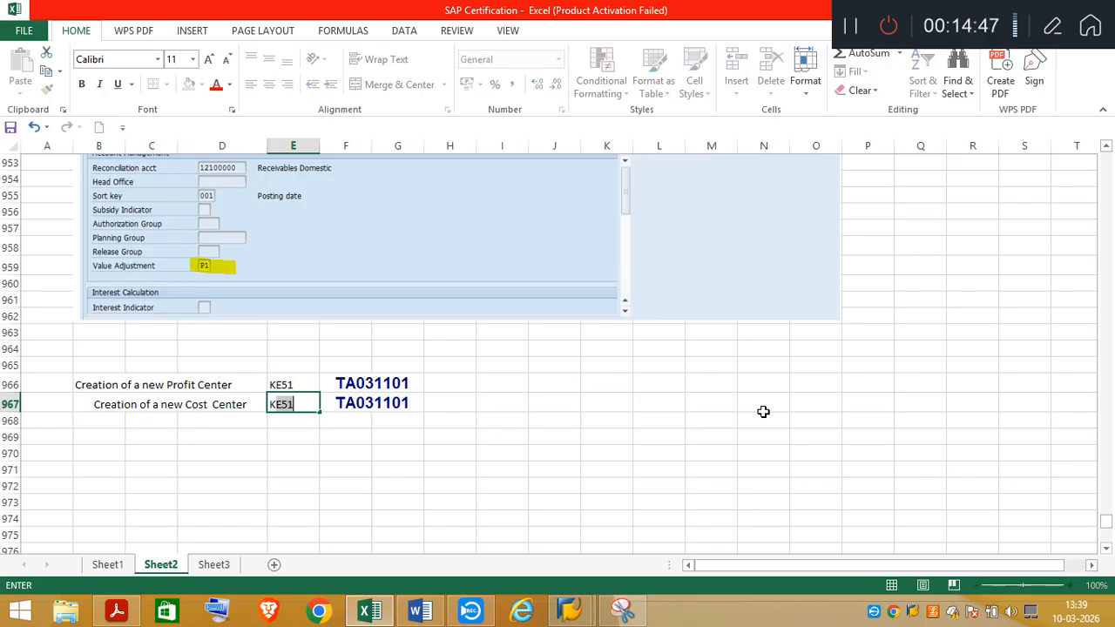
{"action": "type", "text": "S01"}
Switch to the SAP session and run /nke51 to check the Create Profit Center transaction
{"action": "left_click", "coordinate": [568, 612]}
{"action": "left_click", "coordinate": [623, 568]}
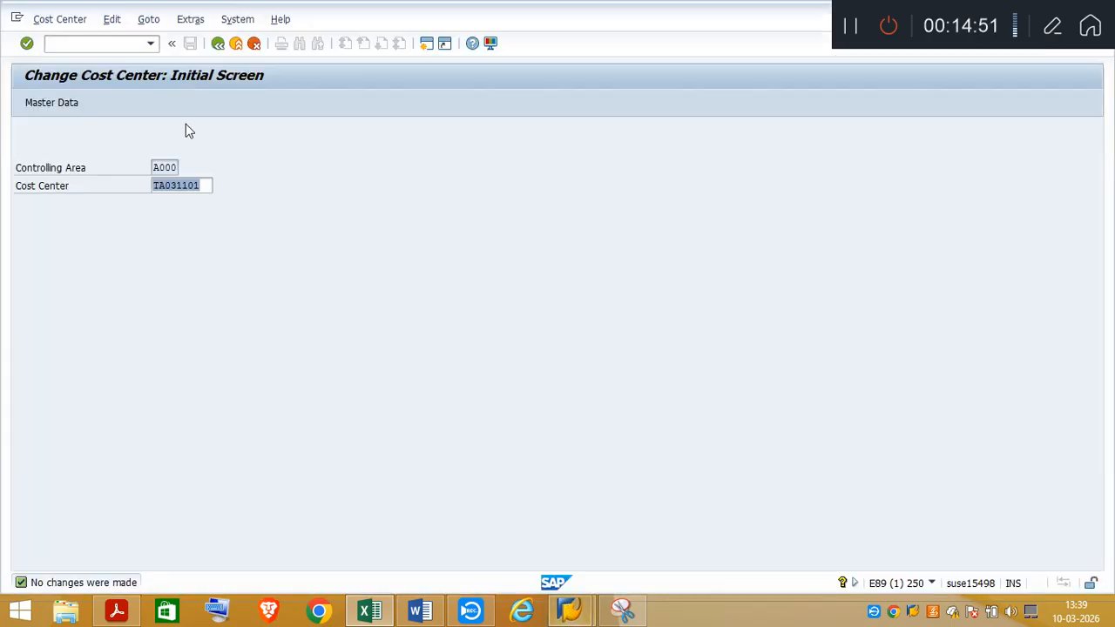
{"action": "left_click", "coordinate": [77, 41]}
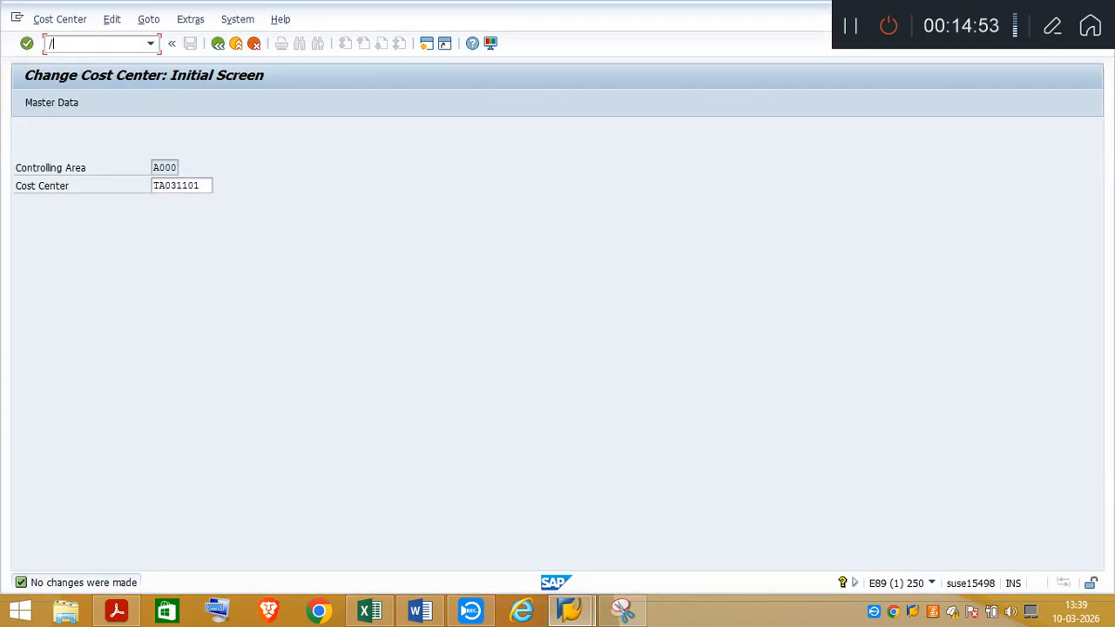
{"action": "type", "text": "/nke51"}
{"action": "key", "text": "Return"}
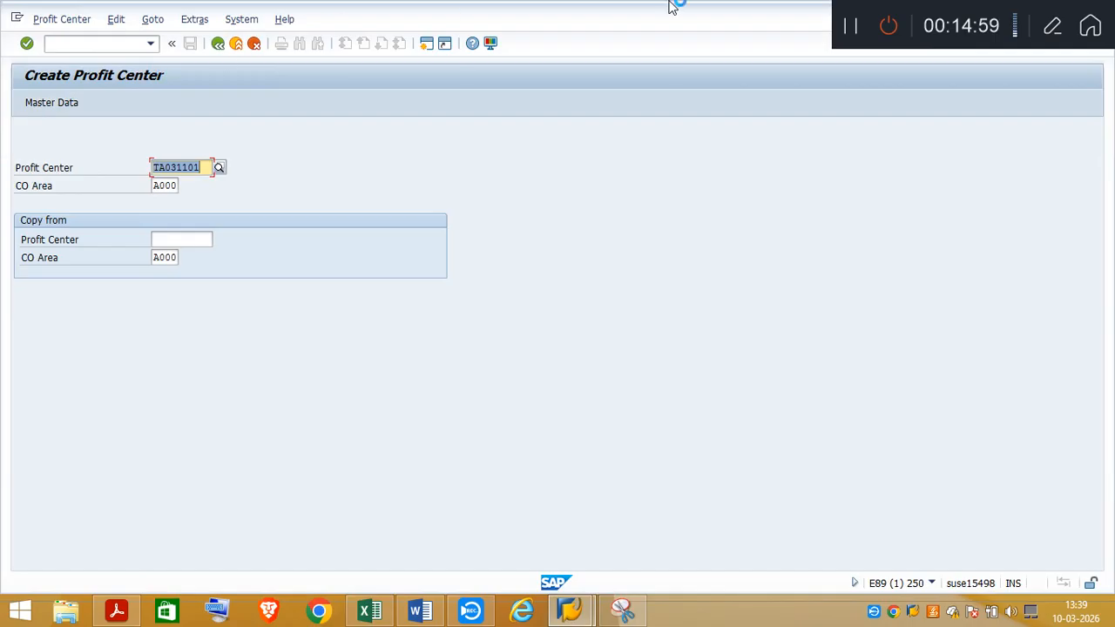
Switch to the workbook and add the heading "Customer Invoice Posting using T Code FB70" in B970
{"action": "left_click", "coordinate": [369, 612]}
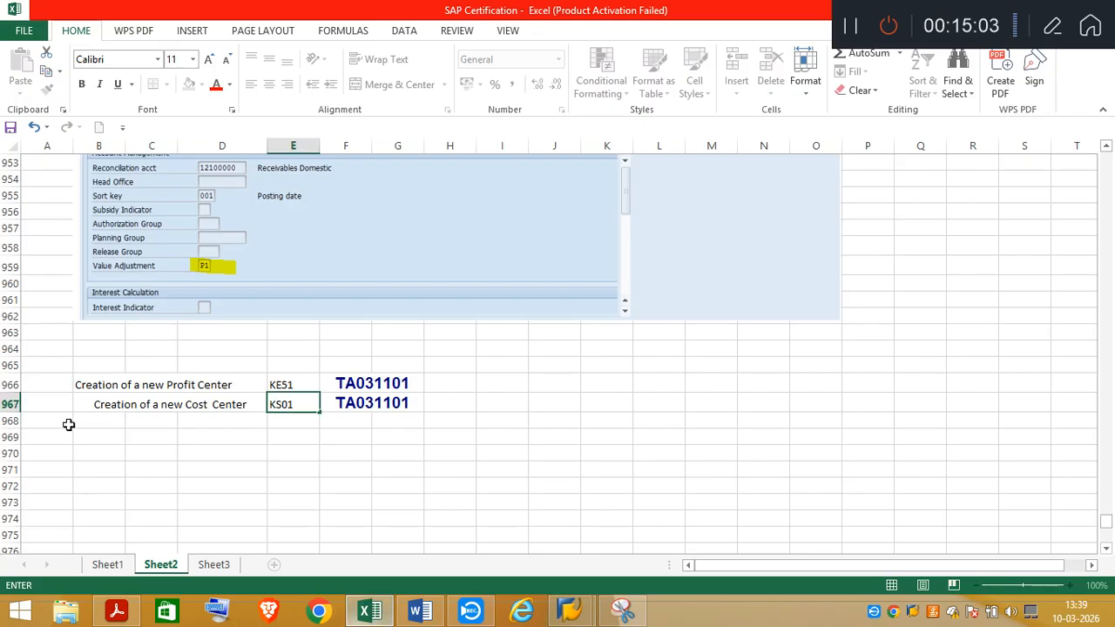
{"action": "left_click", "coordinate": [1107, 554]}
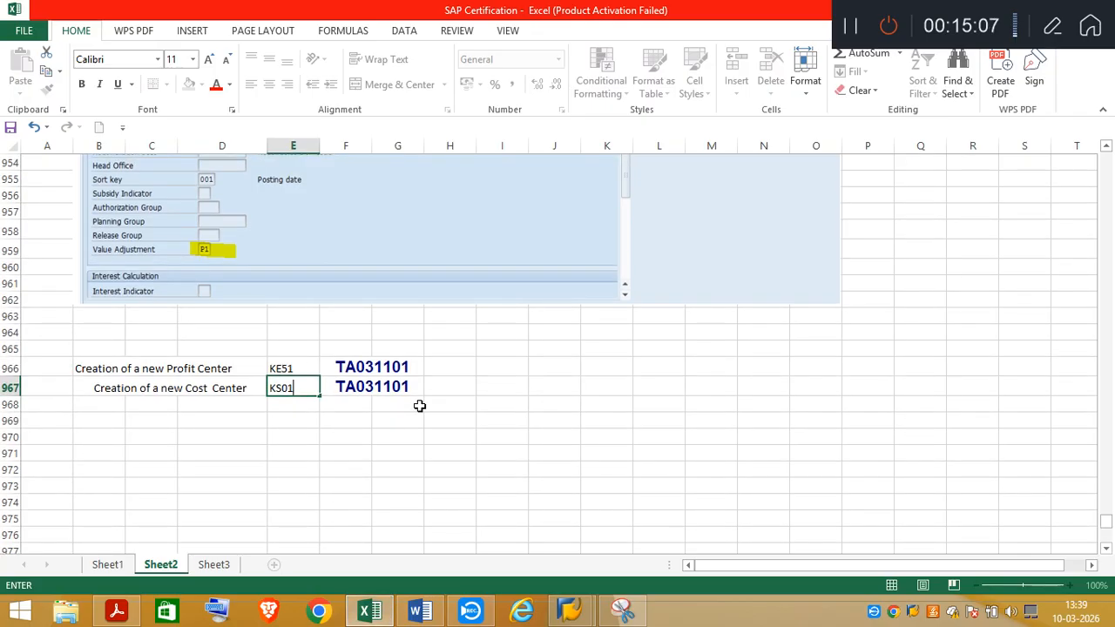
{"action": "left_click", "coordinate": [90, 431]}
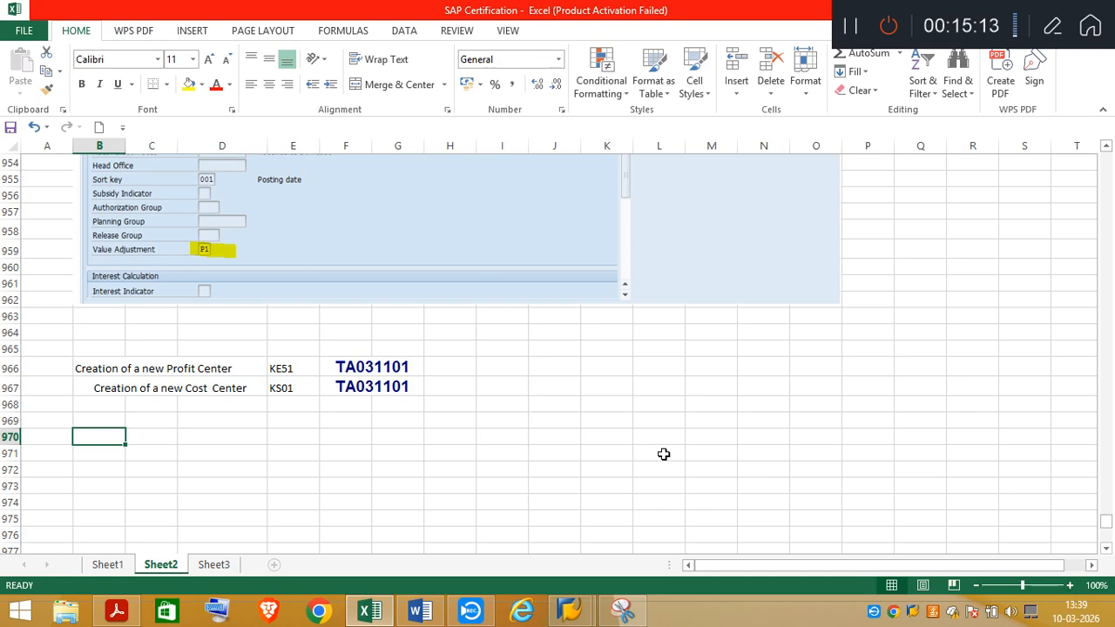
{"action": "type", "text": "Customer Invoice Posting using"}
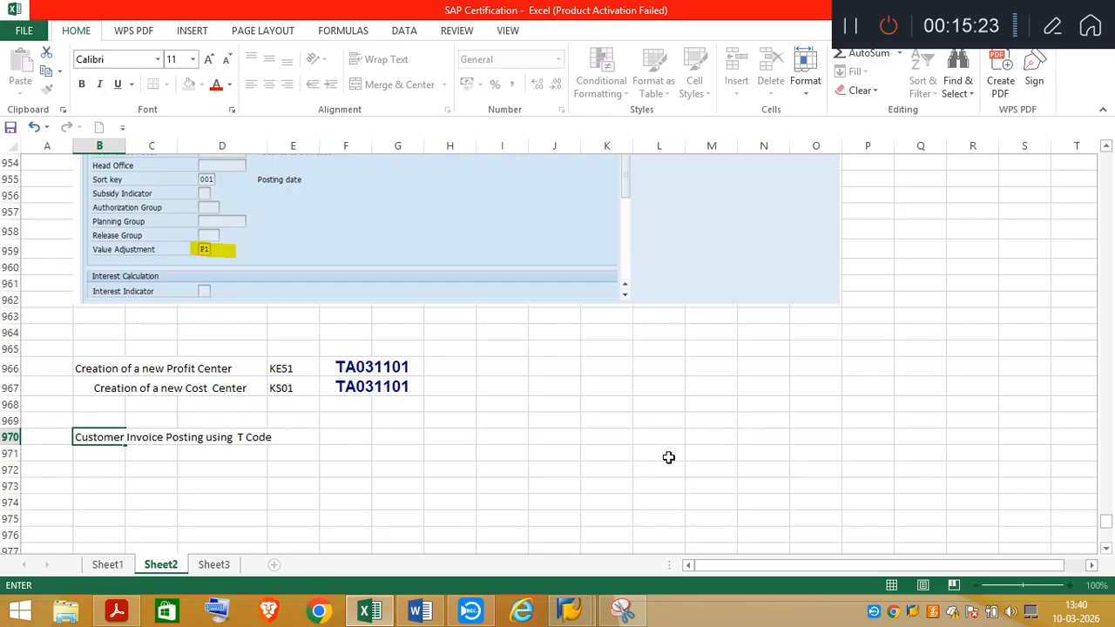
{"action": "type", "text": "T Code  FB70"}
{"action": "left_click", "coordinate": [655, 467]}
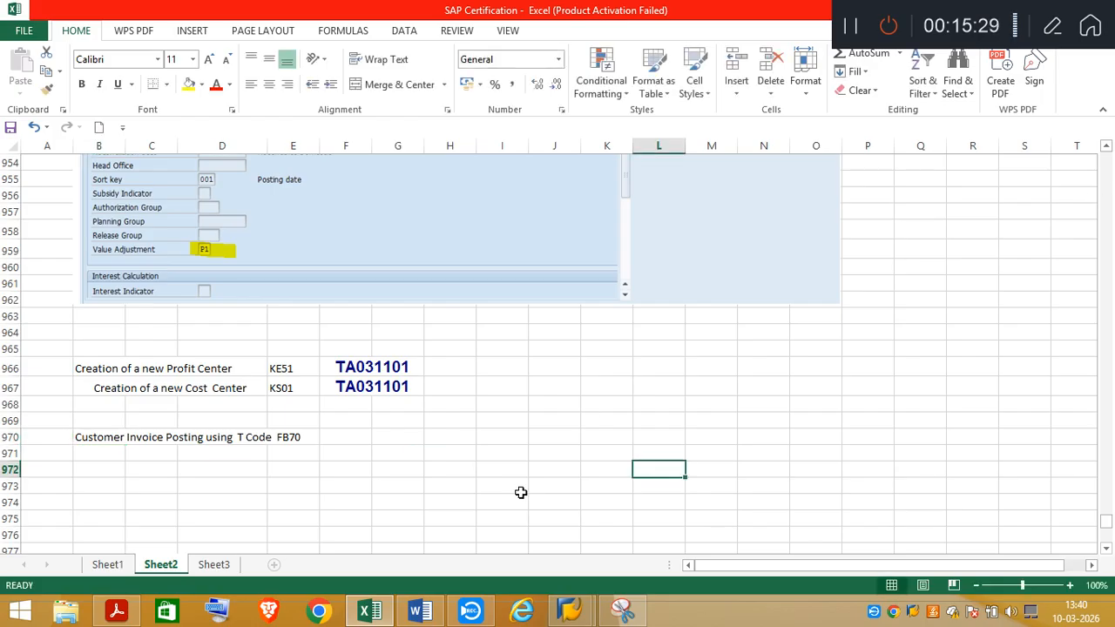
Review the earlier and later notes on Sheet2, and insert six blank rows twice at row 971 below the FB70 heading
{"action": "scroll", "coordinate": [1111, 182], "scroll_direction": "up", "scroll_amount": 15}
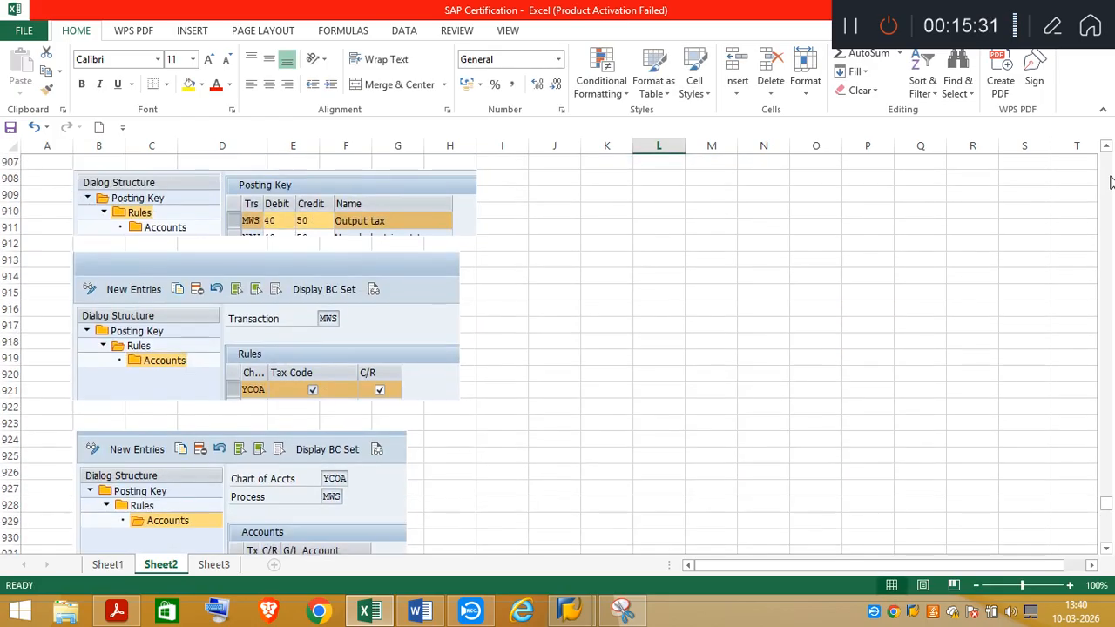
{"action": "scroll", "coordinate": [1111, 181], "scroll_direction": "up", "scroll_amount": 15}
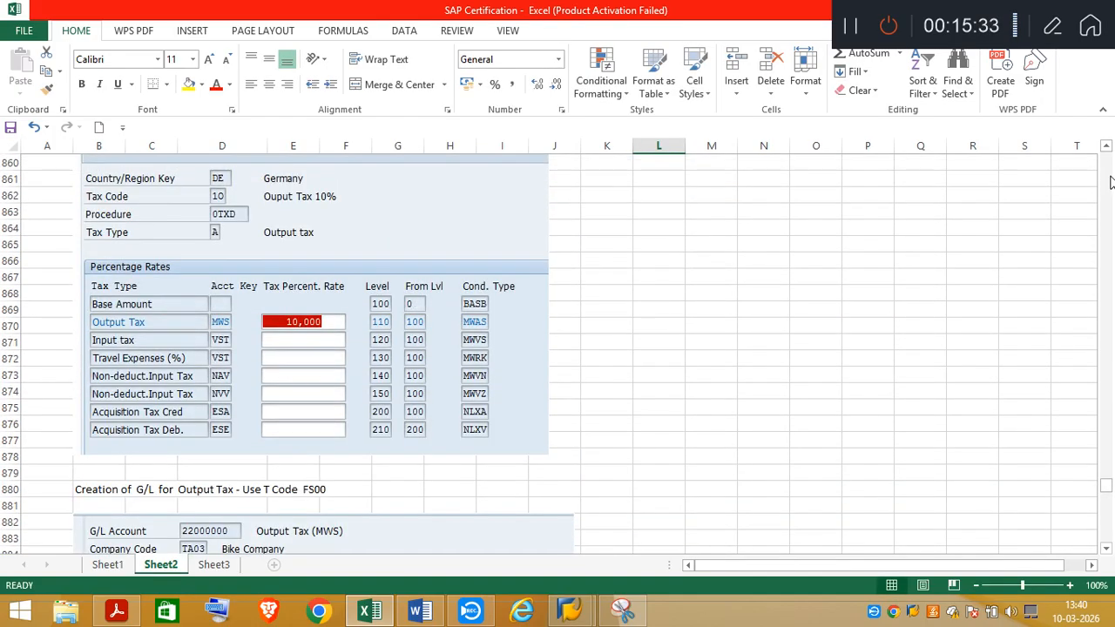
{"action": "scroll", "coordinate": [1111, 181], "scroll_direction": "up", "scroll_amount": 8}
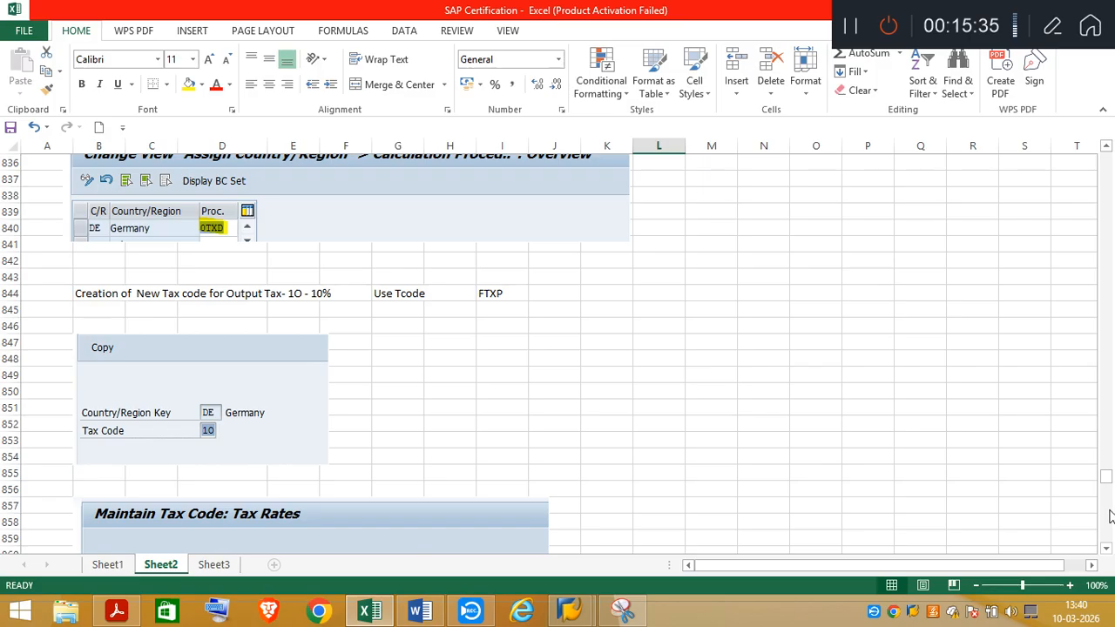
{"action": "left_click_drag", "start_coordinate": [1107, 479], "coordinate": [1110, 544]}
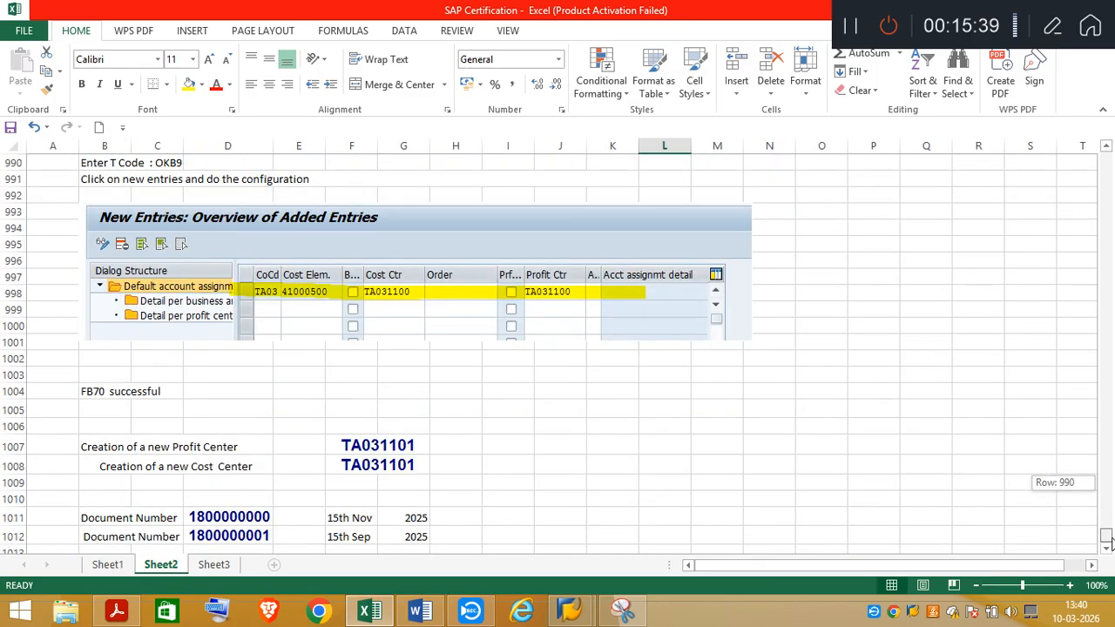
{"action": "left_click_drag", "start_coordinate": [1109, 542], "coordinate": [1108, 524]}
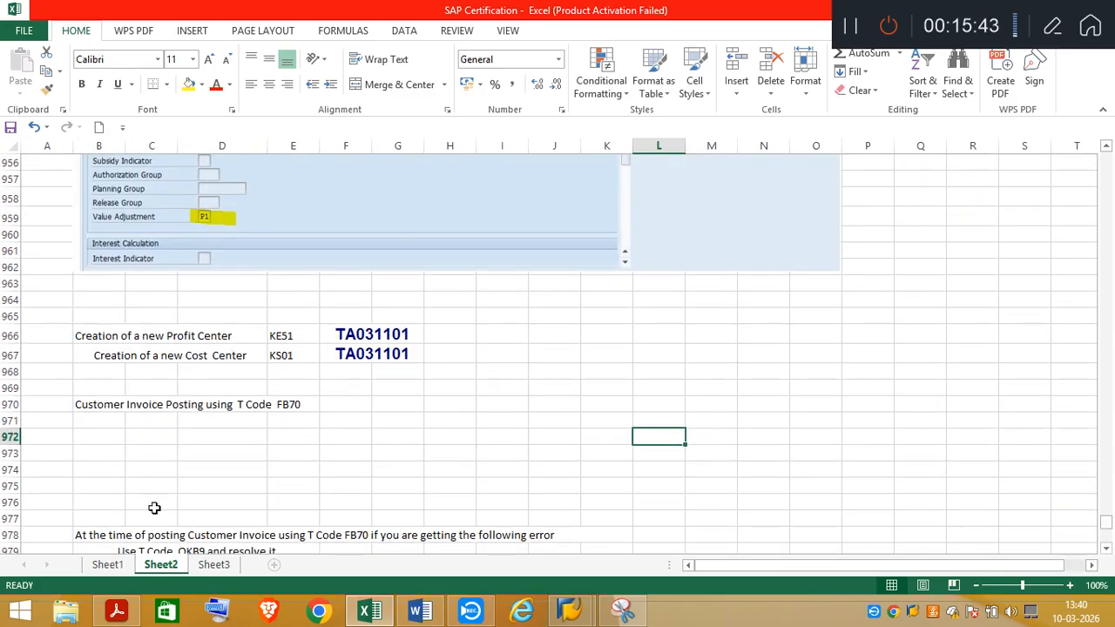
{"action": "left_click", "coordinate": [10, 420]}
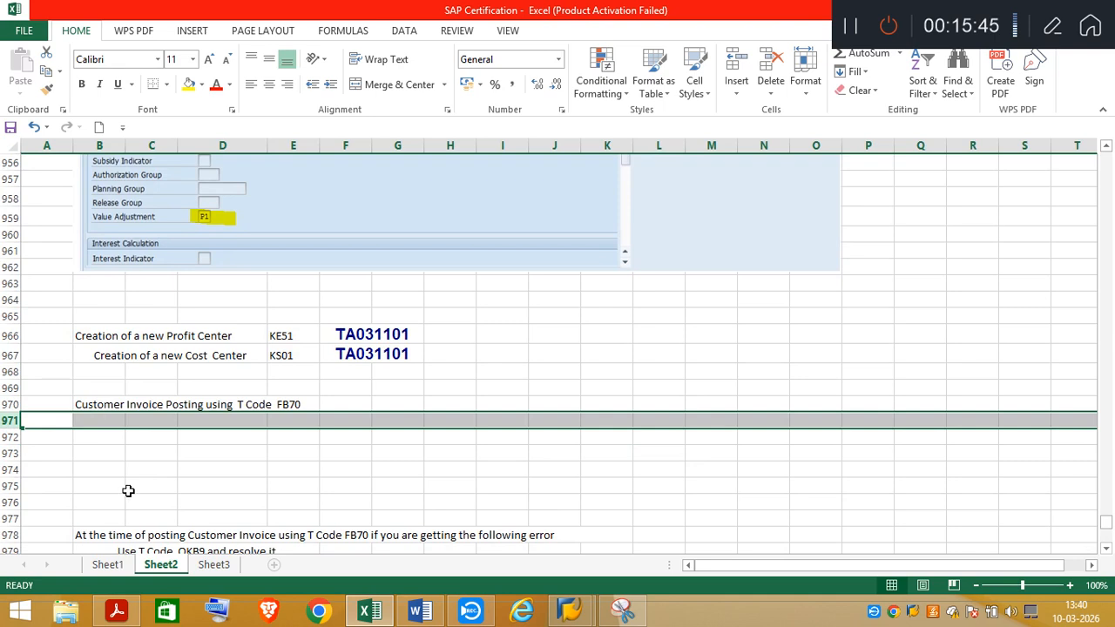
{"action": "left_click", "coordinate": [10, 502], "text": "shift"}
{"action": "right_click", "coordinate": [184, 452]}
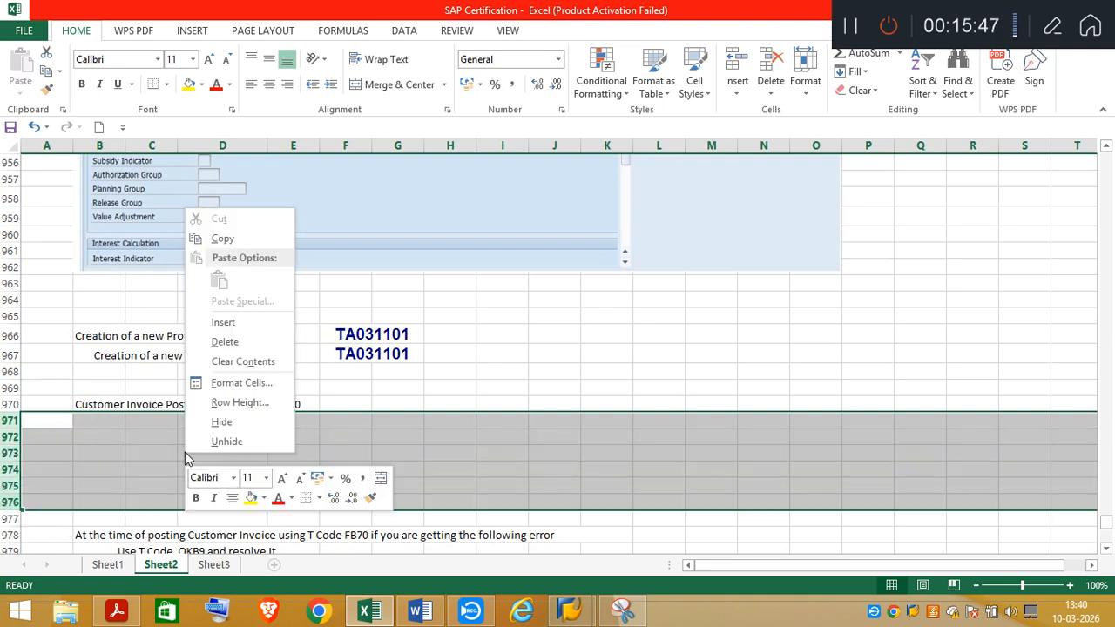
{"action": "left_click", "coordinate": [214, 327]}
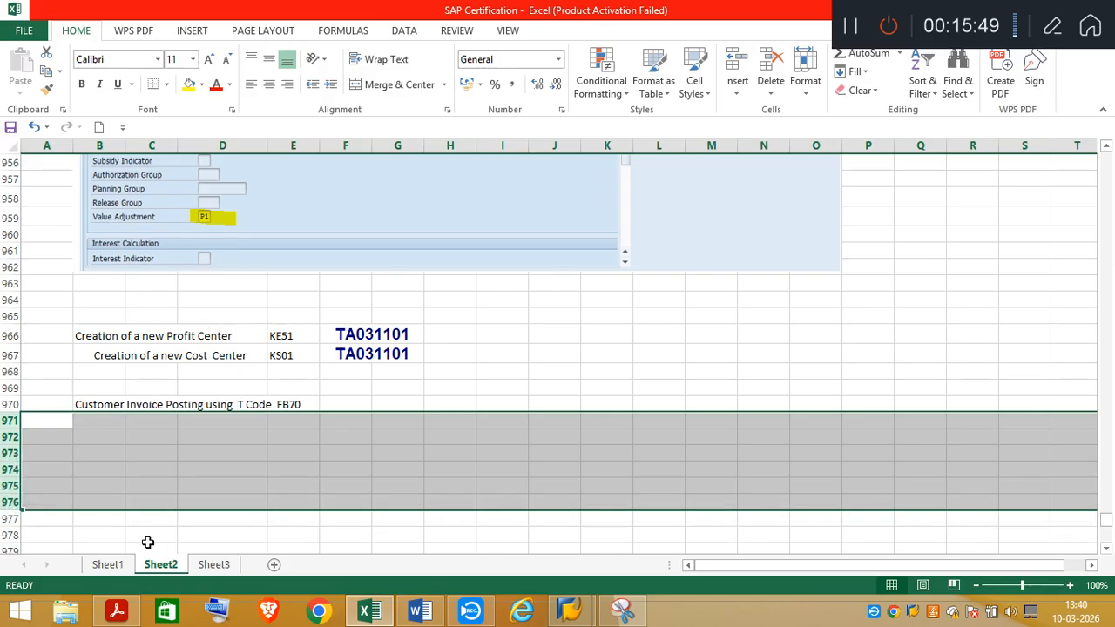
{"action": "right_click", "coordinate": [134, 459]}
{"action": "left_click", "coordinate": [180, 332]}
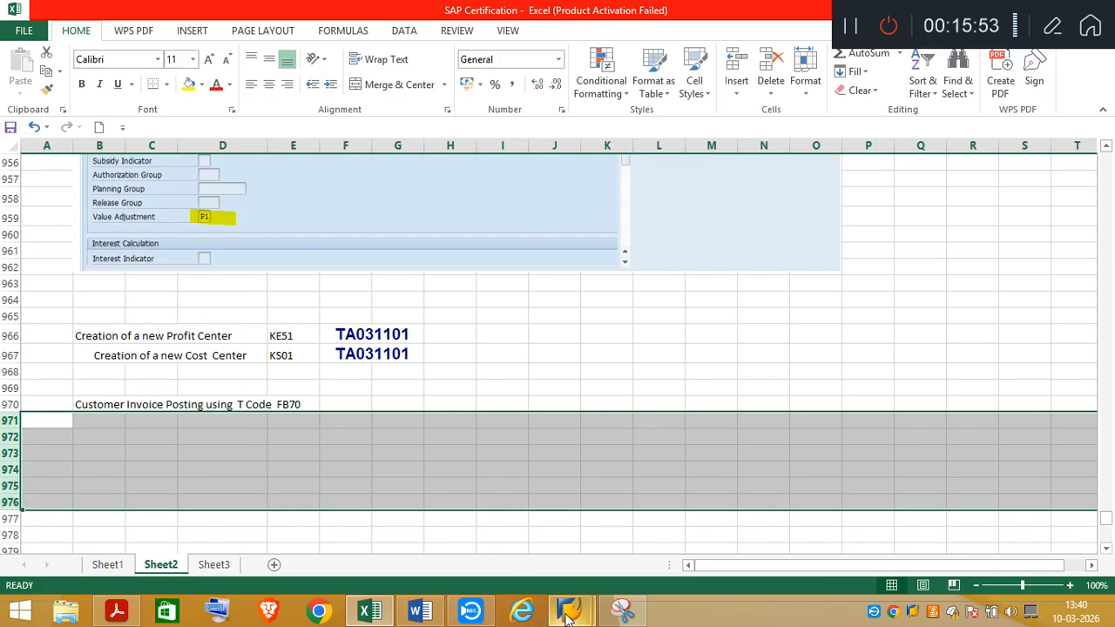
Switch to the Server Login document in Word and copy the Fiori launchpad command /n/UI2/FLP
{"action": "left_click", "coordinate": [427, 612]}
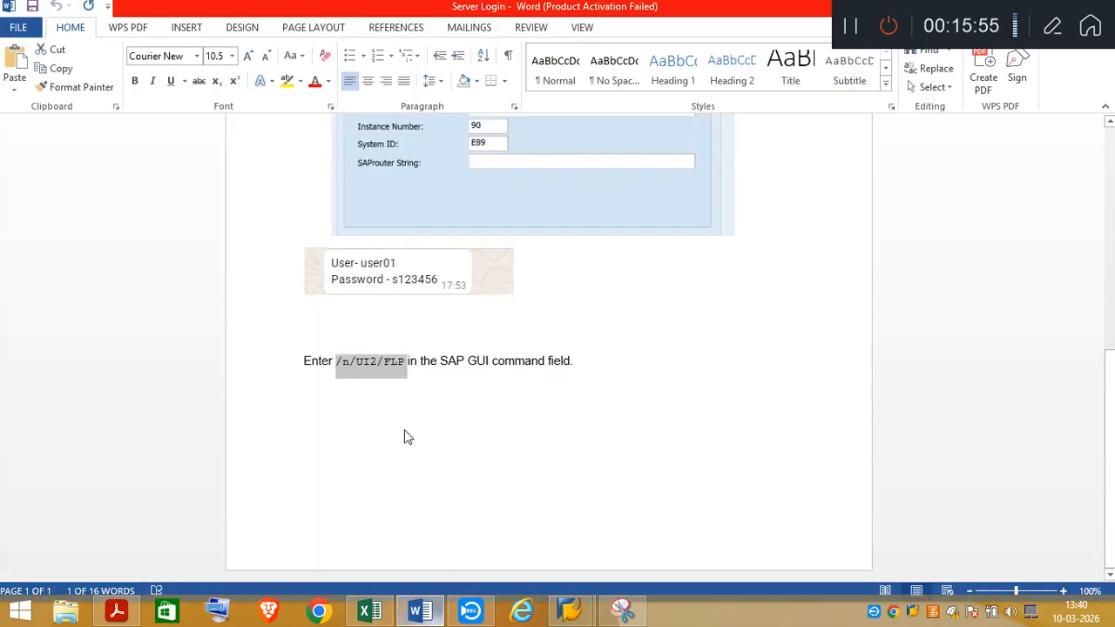
{"action": "left_click", "coordinate": [346, 362]}
{"action": "left_click_drag", "start_coordinate": [352, 359], "coordinate": [395, 366]}
{"action": "key", "text": "ctrl+c"}
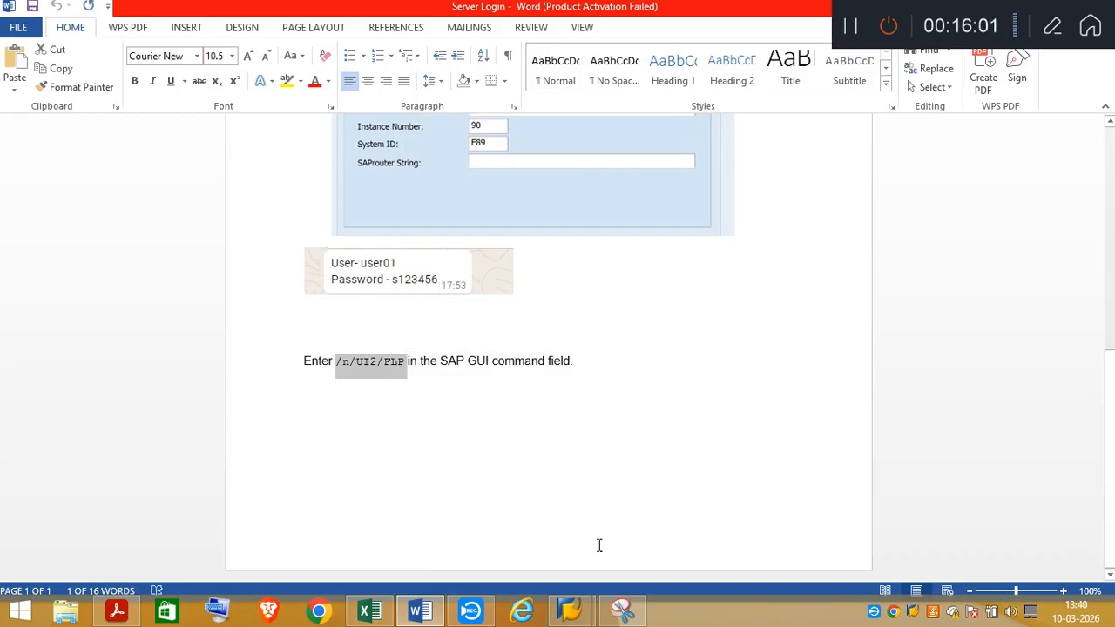
Switch to the SAP session, leave Create Profit Center, run /n/UI2/FLP and allow access to the launchpad address
{"action": "left_click", "coordinate": [570, 611]}
{"action": "left_click", "coordinate": [665, 533]}
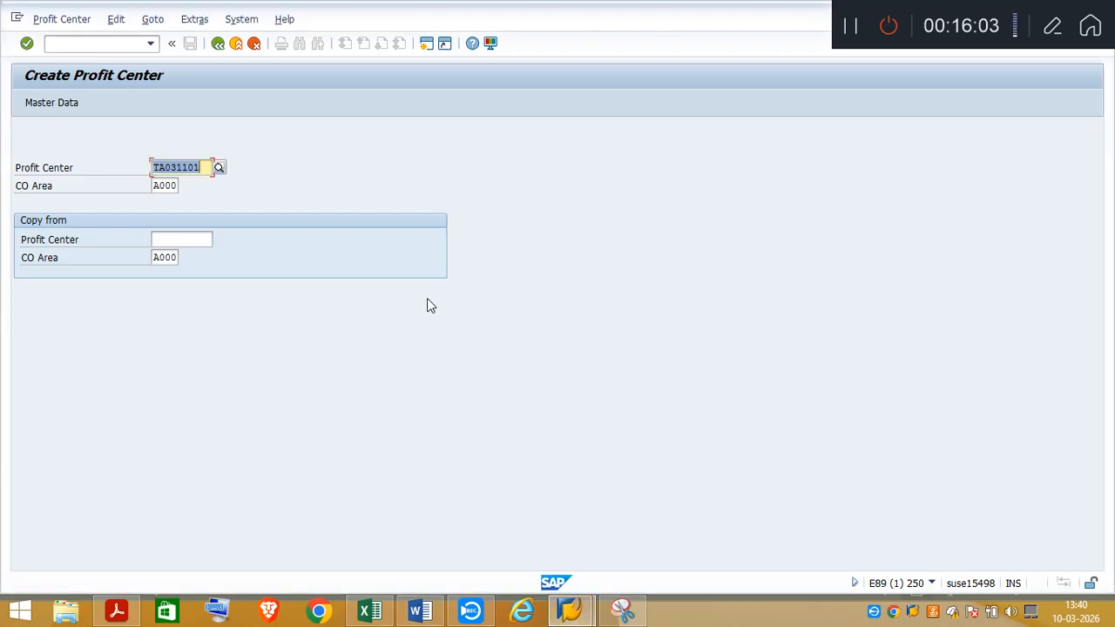
{"action": "left_click", "coordinate": [218, 44]}
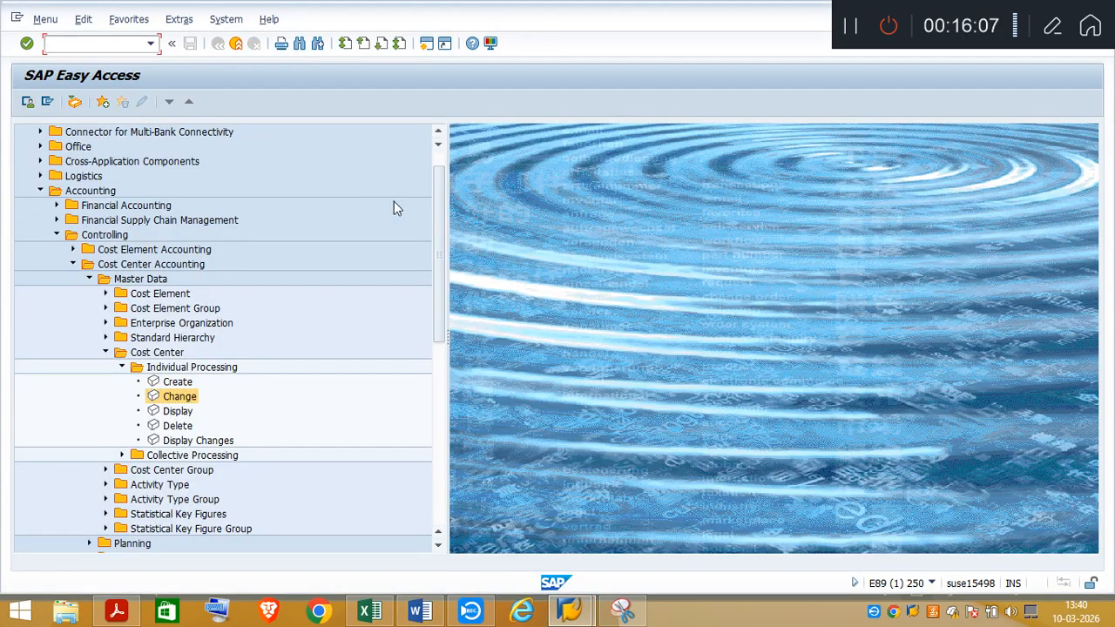
{"action": "key", "text": "ctrl+v"}
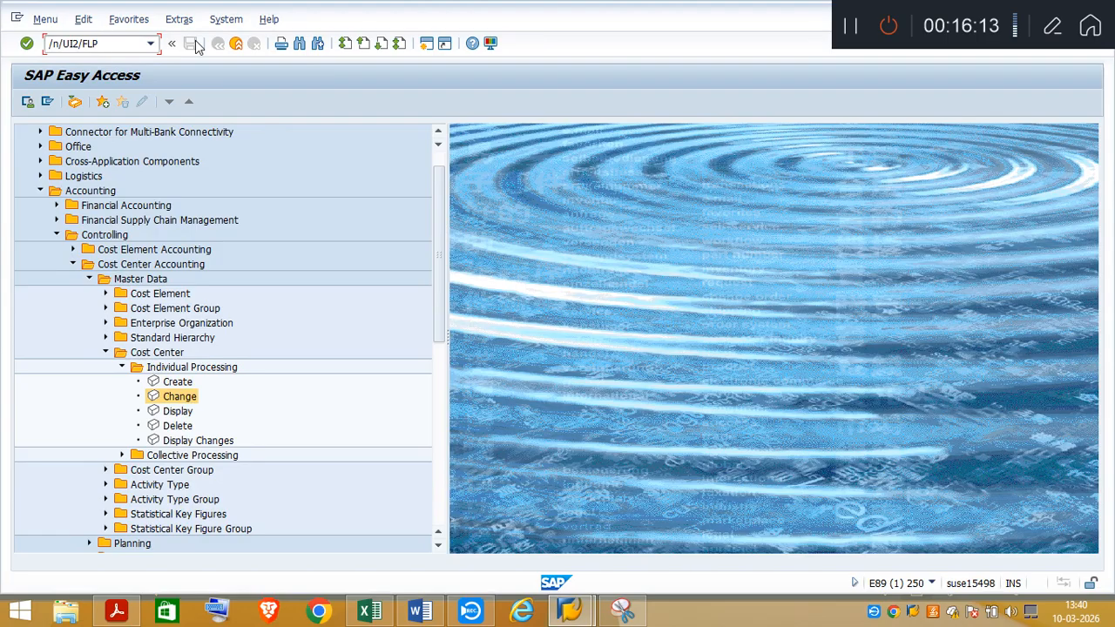
{"action": "key", "text": "Return"}
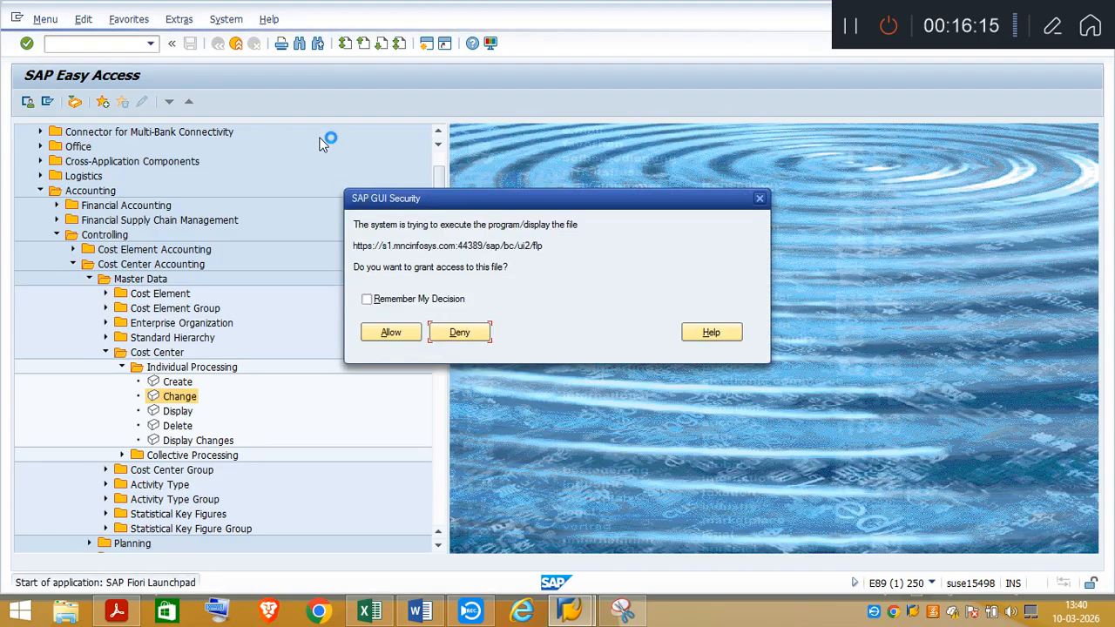
{"action": "left_click", "coordinate": [392, 332]}
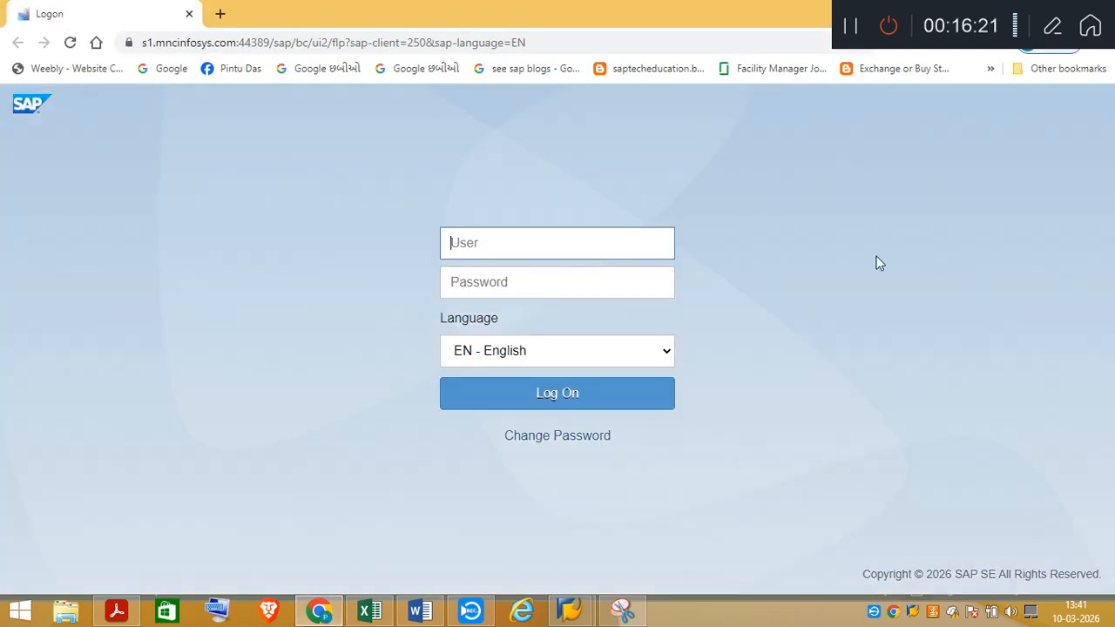
Log on to the SAP Fiori launchpad with the user name and the account password
{"action": "type", "text": "user01"}
{"action": "key", "text": "Tab"}
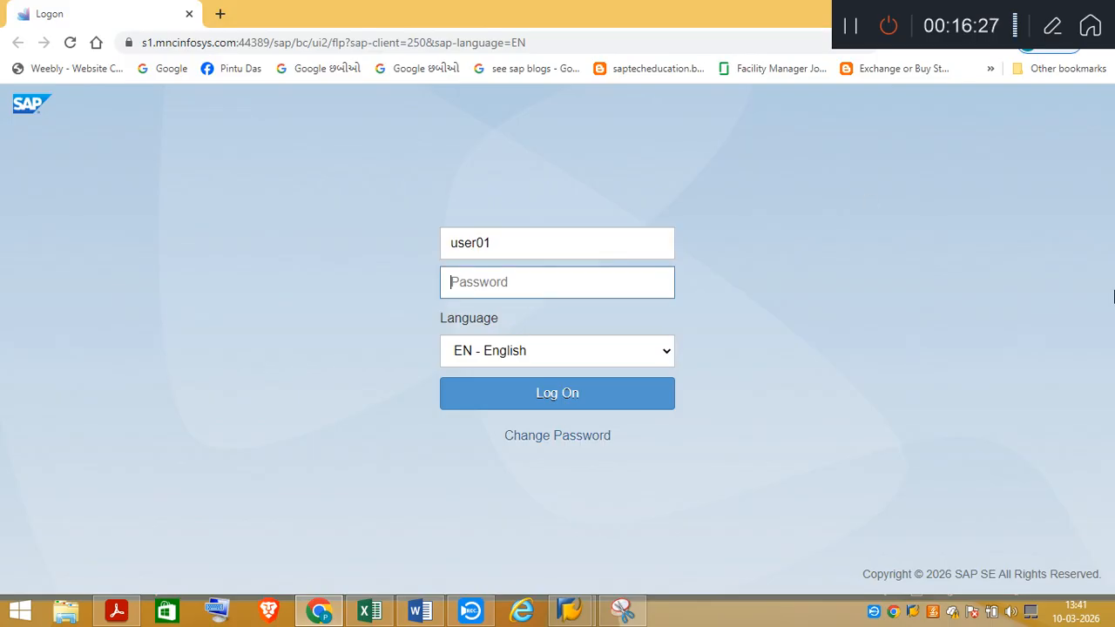
{"action": "type", "text": "••••••"}
{"action": "key", "text": "Return"}
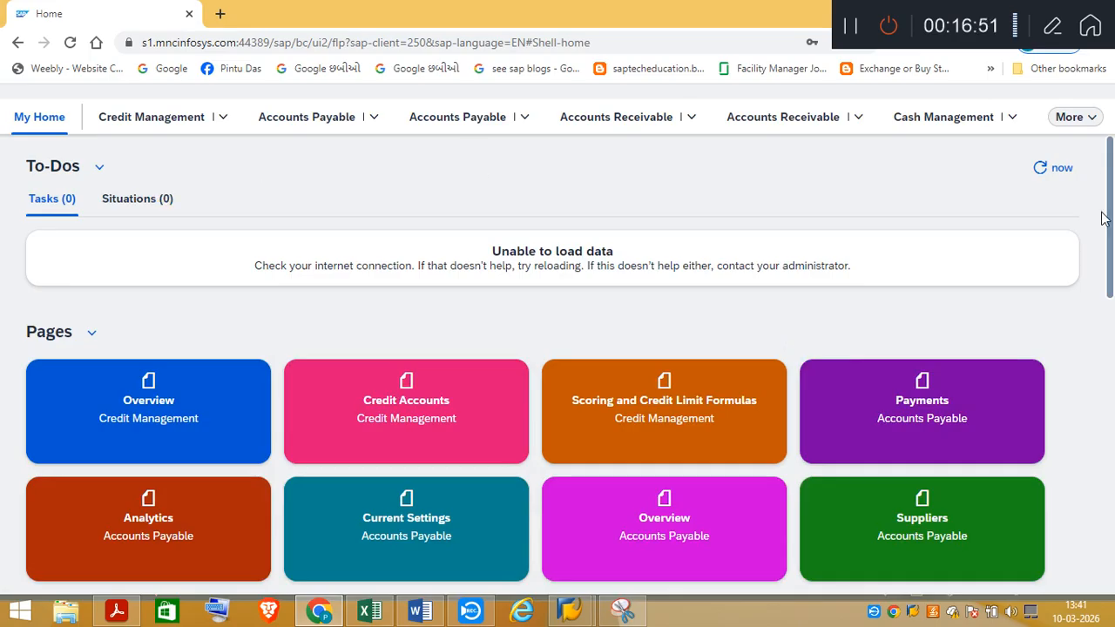
Look through the launchpad home page to the recommended apps and open Manage Business Partner Master Data
{"action": "left_click_drag", "start_coordinate": [1111, 240], "coordinate": [1112, 302]}
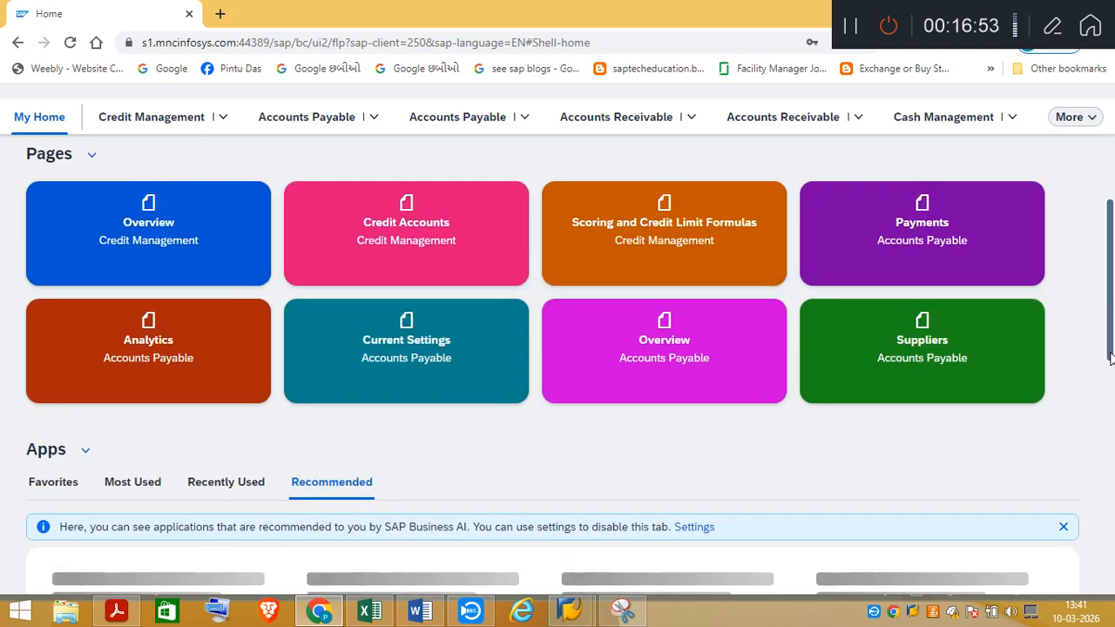
{"action": "left_click_drag", "start_coordinate": [1111, 358], "coordinate": [1111, 412]}
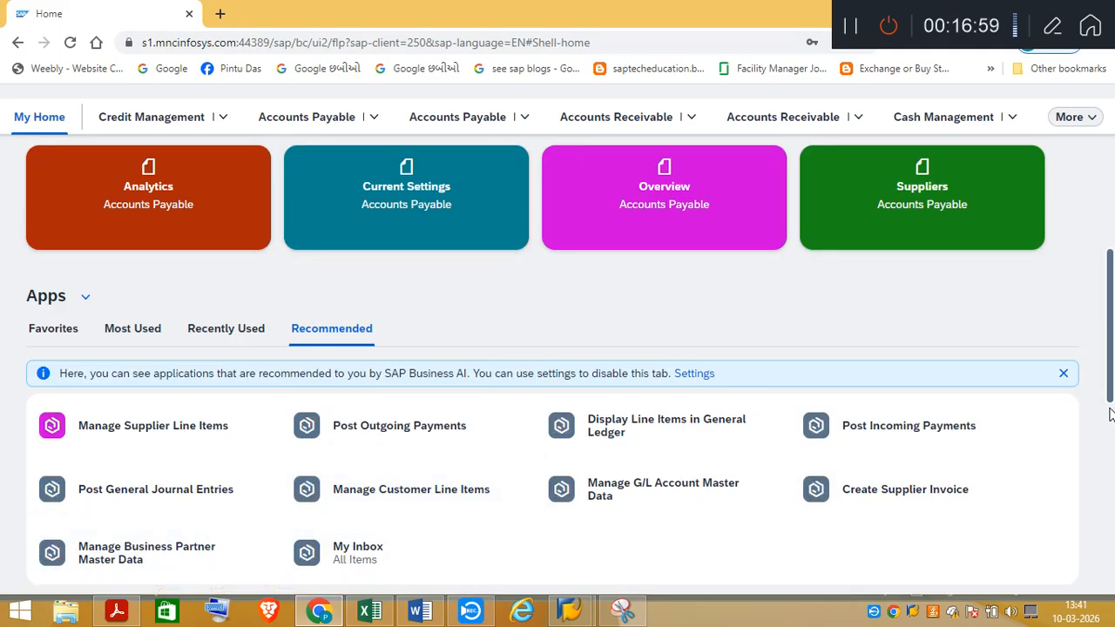
{"action": "scroll", "coordinate": [1111, 414], "scroll_direction": "down", "scroll_amount": 1}
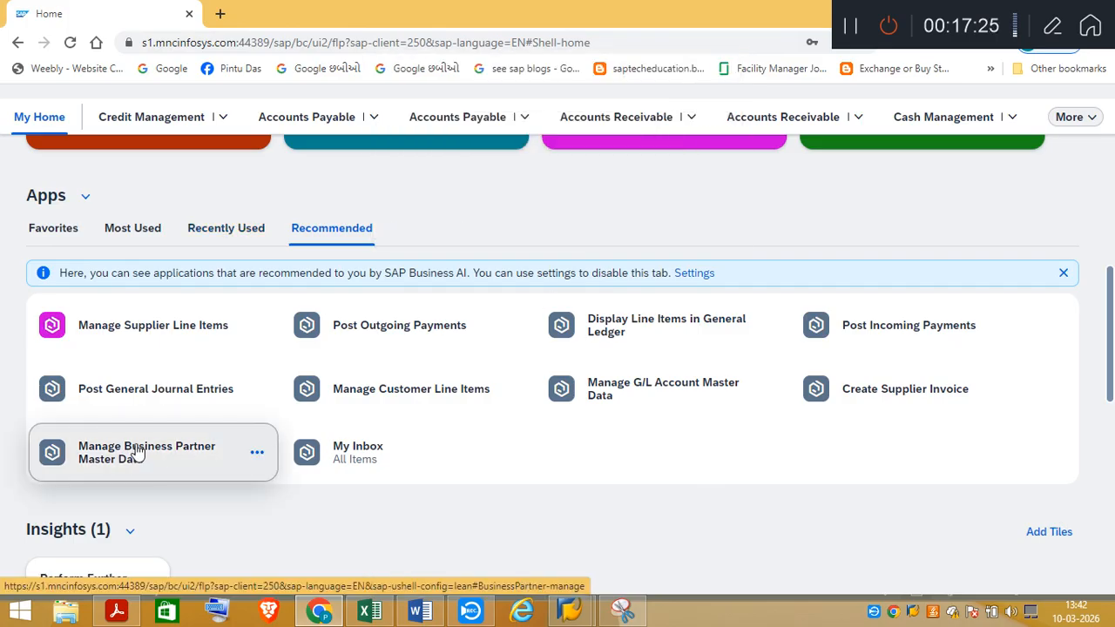
{"action": "left_click", "coordinate": [137, 450]}
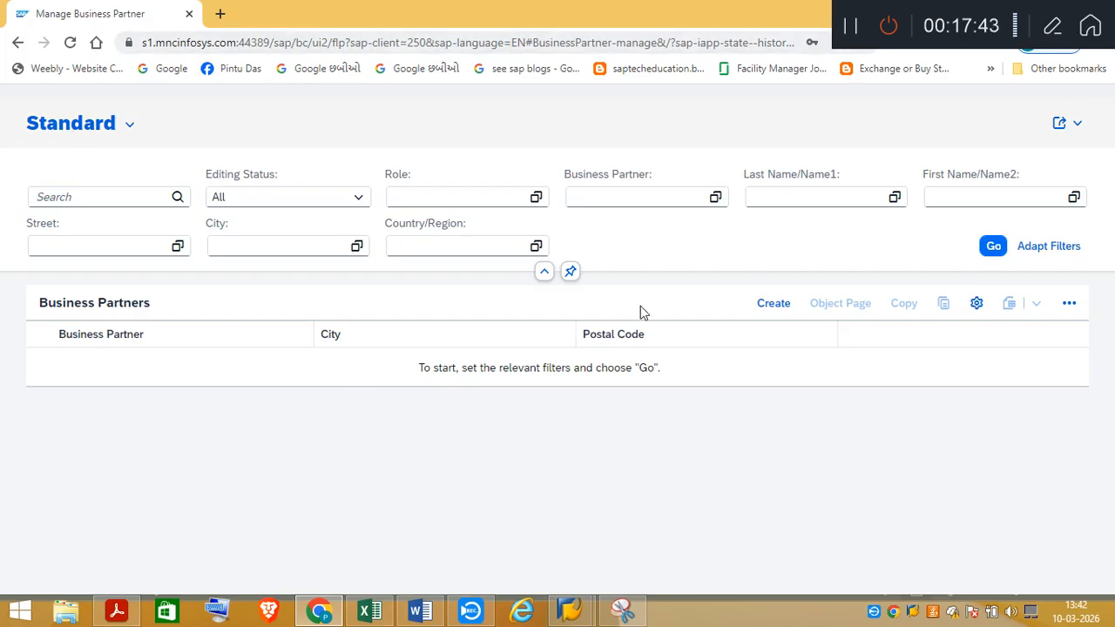
Start creating a business partner of type Organization, review the general data and standard address fields, and cancel the form
{"action": "left_click", "coordinate": [772, 306]}
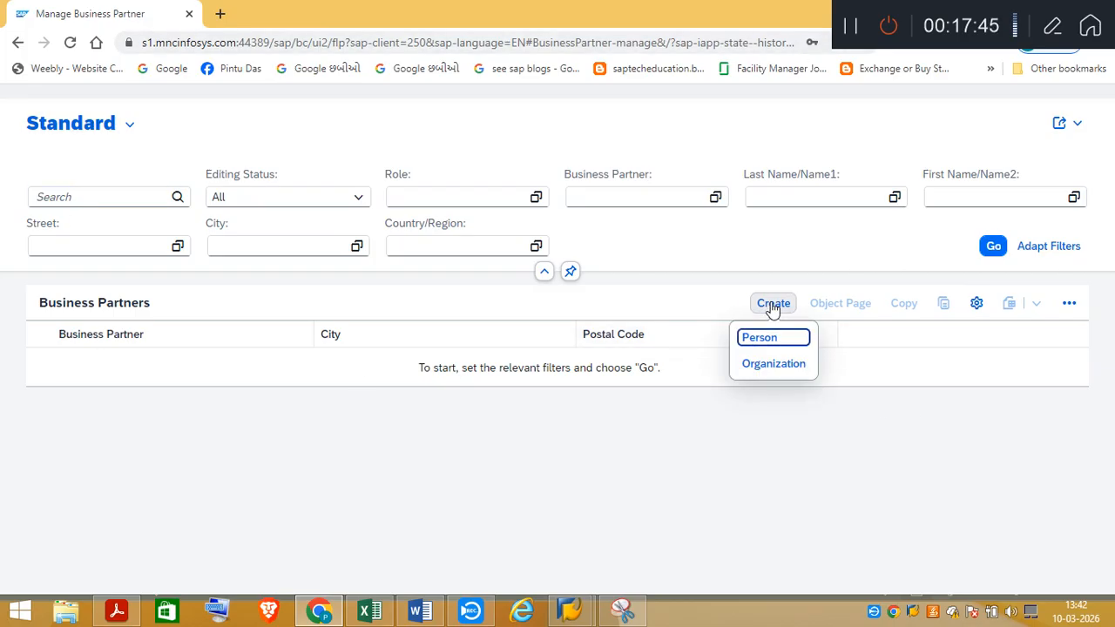
{"action": "left_click", "coordinate": [772, 367]}
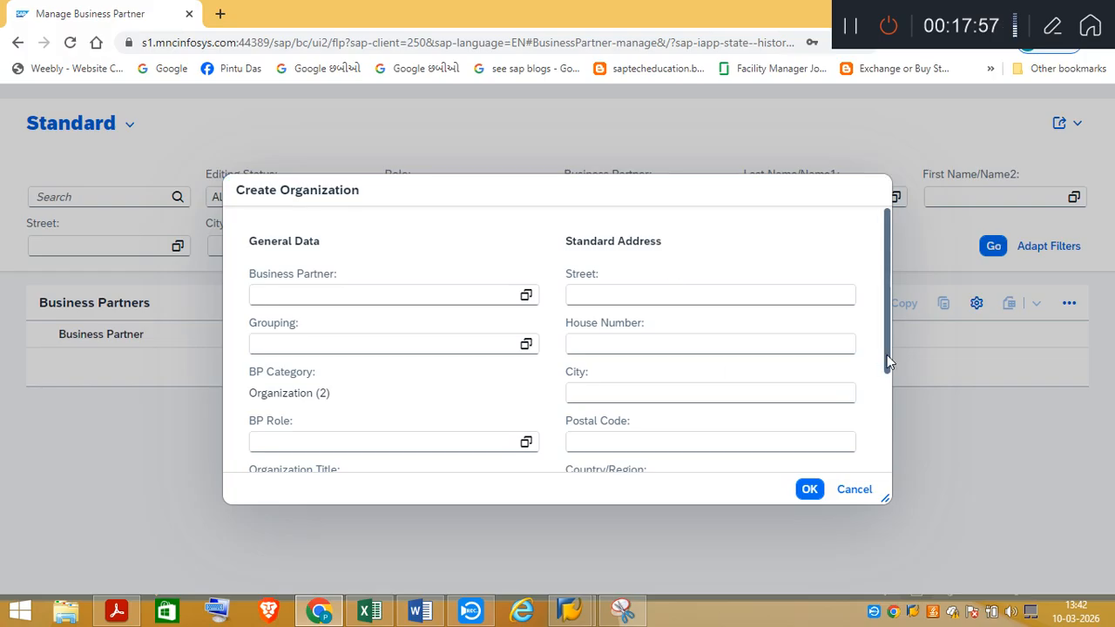
{"action": "scroll", "coordinate": [887, 355], "scroll_direction": "down", "scroll_amount": 2}
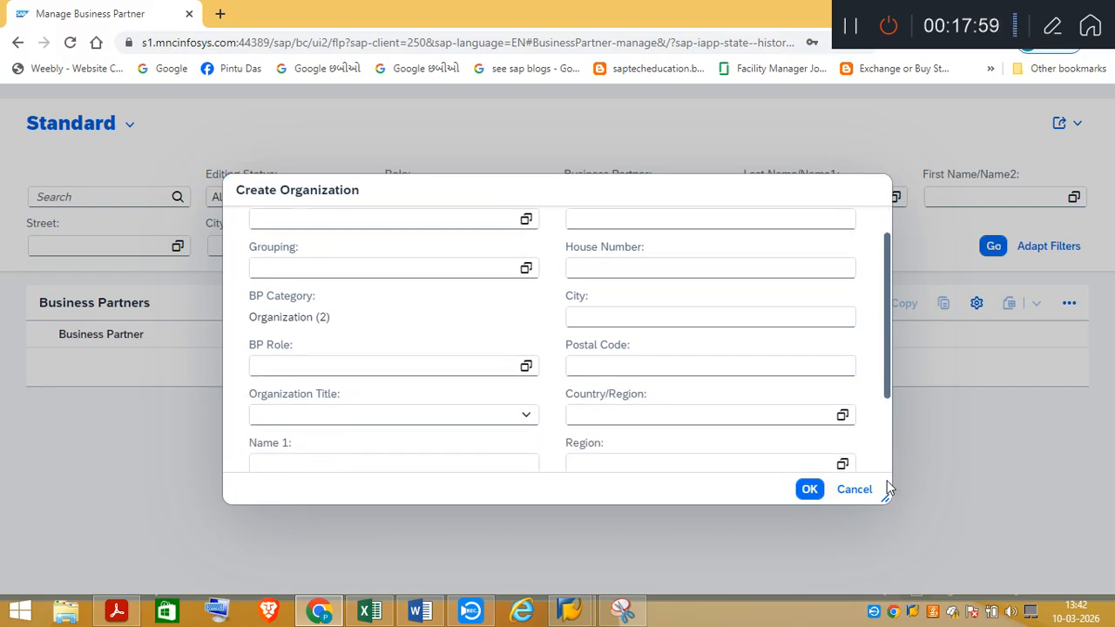
{"action": "scroll", "coordinate": [872, 475], "scroll_direction": "up", "scroll_amount": 2}
{"action": "left_click", "coordinate": [850, 490]}
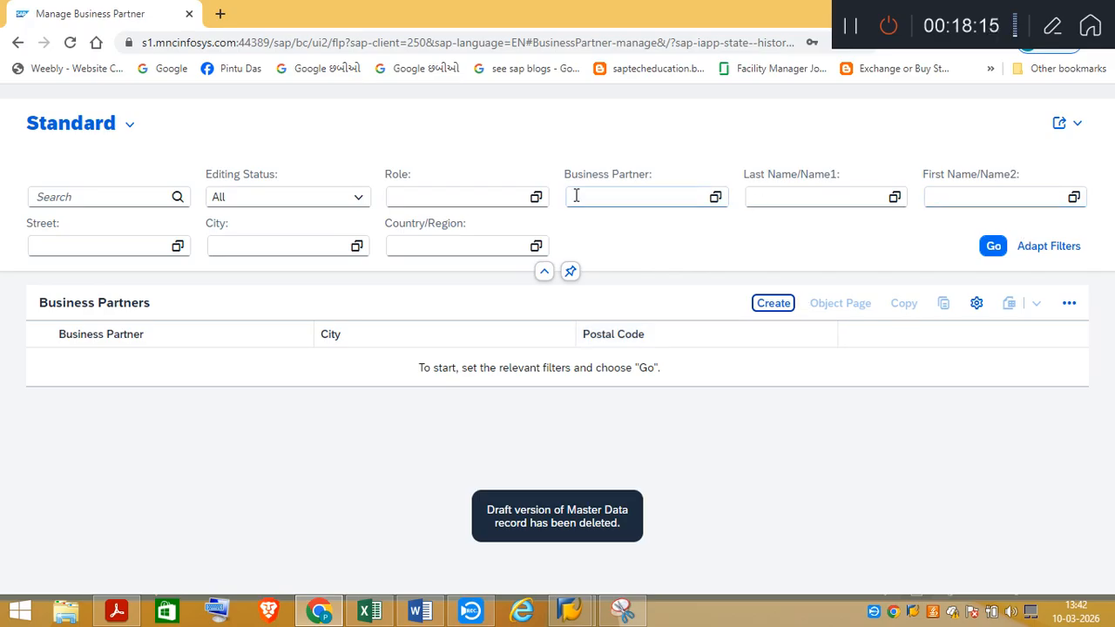
Return to the launchpad home page and reopen Manage Business Partner Master Data
{"action": "left_click", "coordinate": [18, 43]}
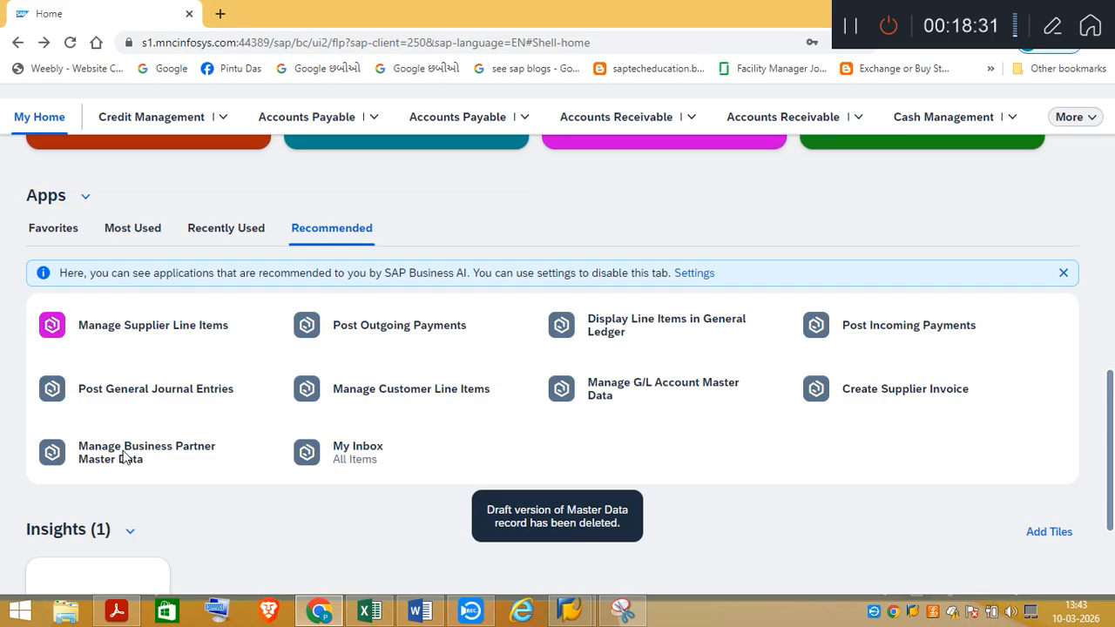
{"action": "left_click", "coordinate": [125, 458]}
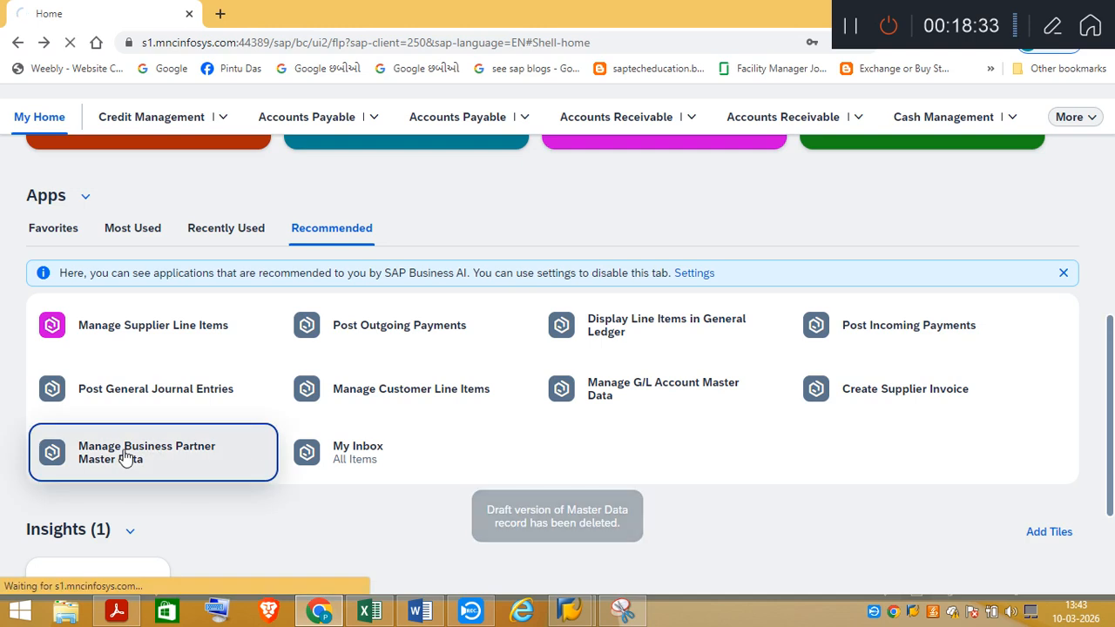
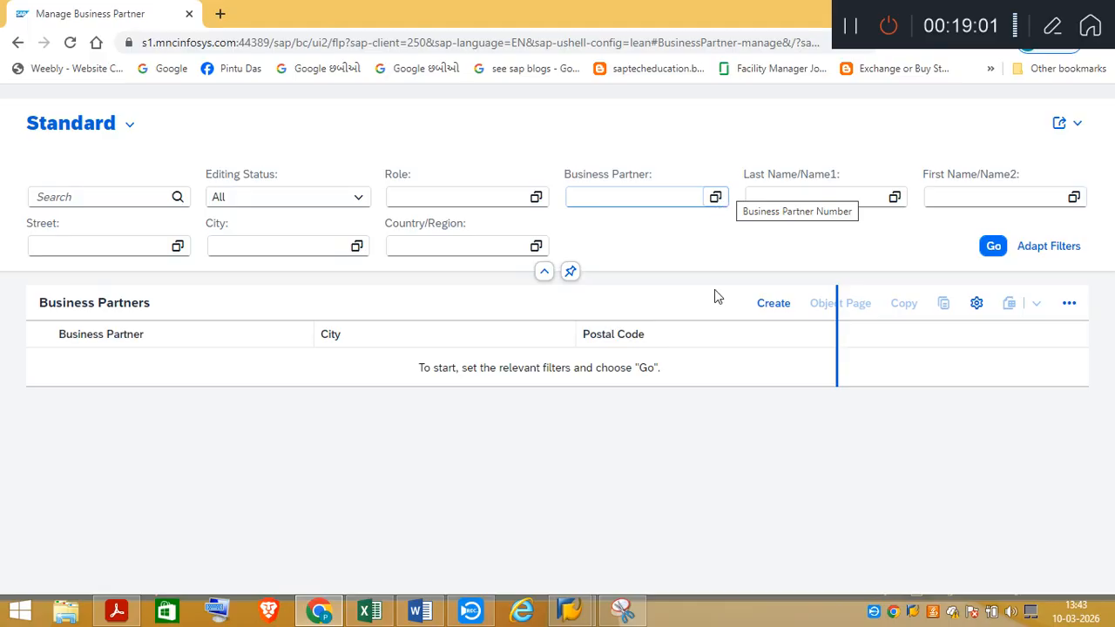
Look through the list of existing business partner numbers down to the TS4FI entries, and cancel the selection
{"action": "left_click", "coordinate": [711, 195]}
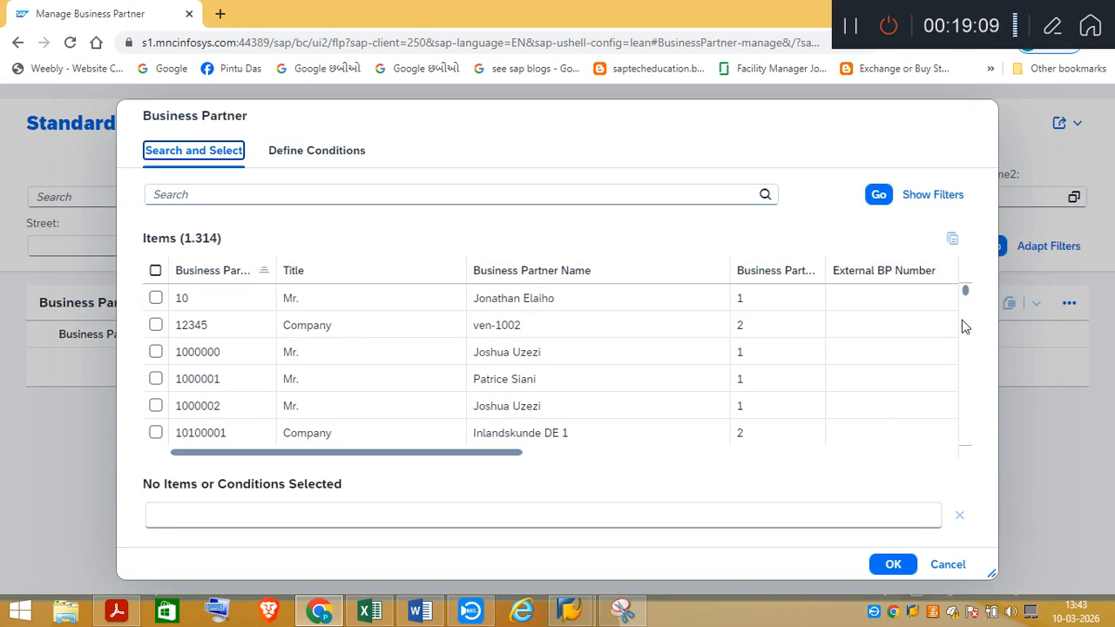
{"action": "left_click_drag", "start_coordinate": [965, 292], "coordinate": [966, 338]}
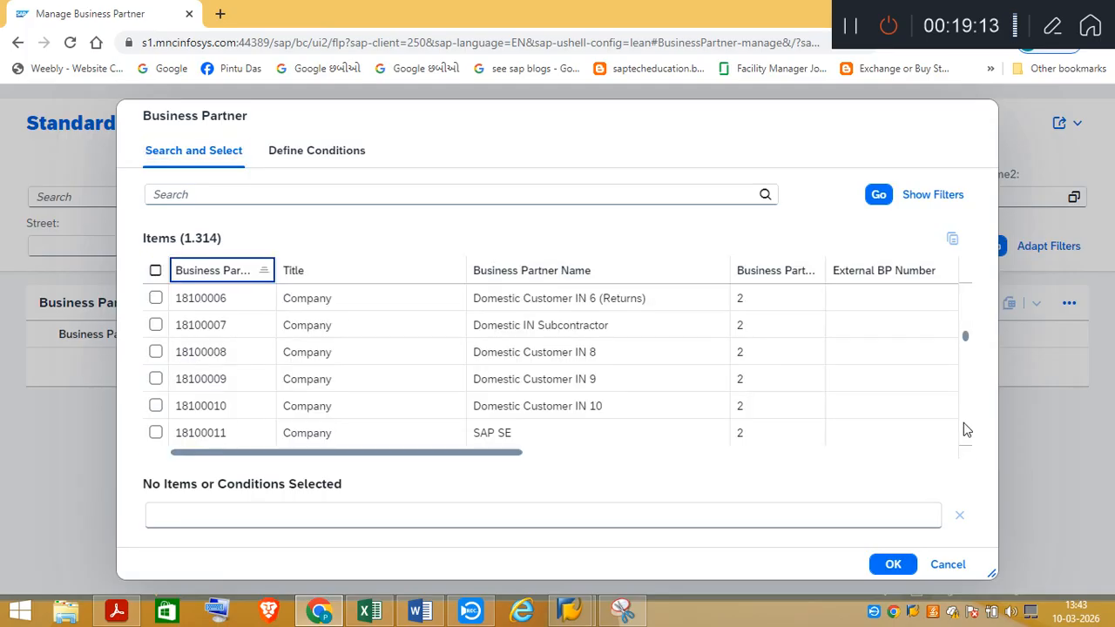
{"action": "left_click_drag", "start_coordinate": [965, 340], "coordinate": [974, 471]}
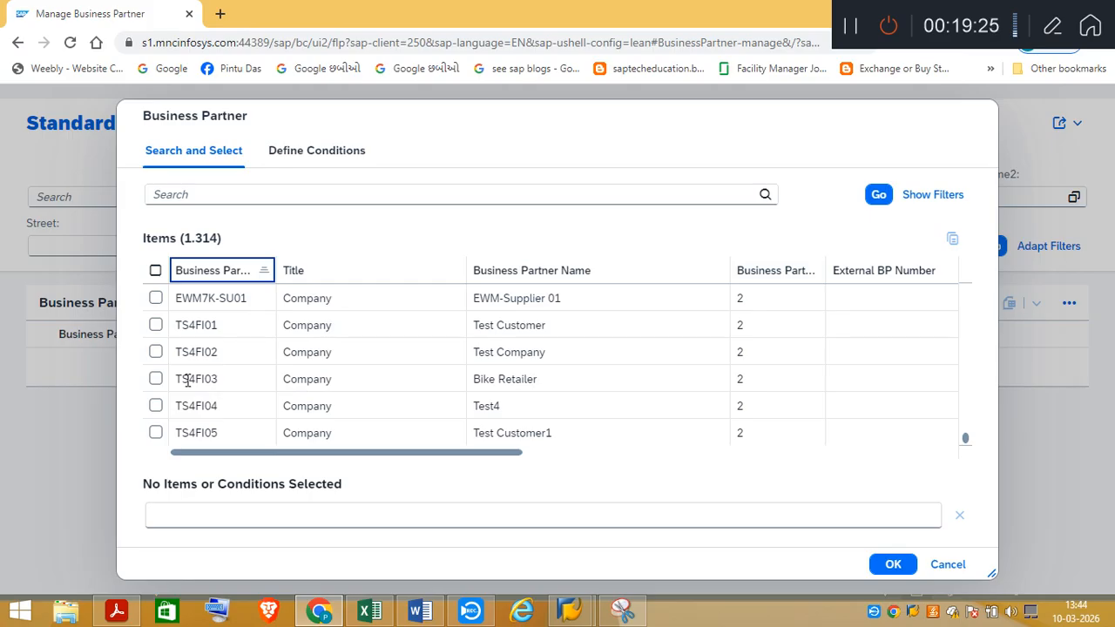
{"action": "left_click", "coordinate": [944, 565]}
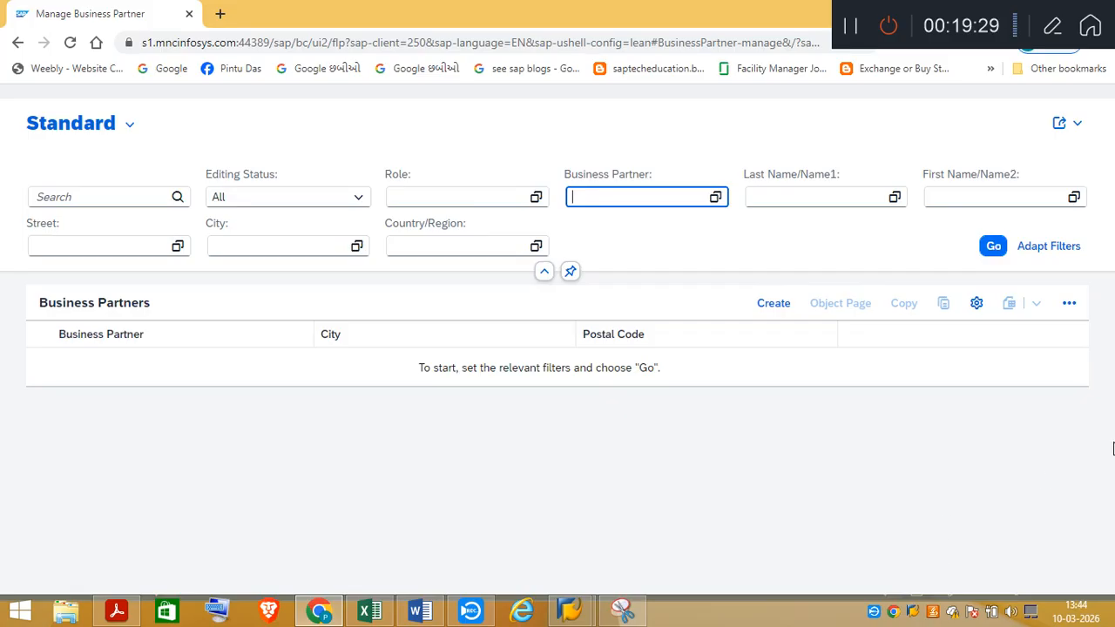
Switch to SAP Easy Access and on to the certification task PDF to read the instructions for posting two customer invoices
{"action": "left_click", "coordinate": [577, 610]}
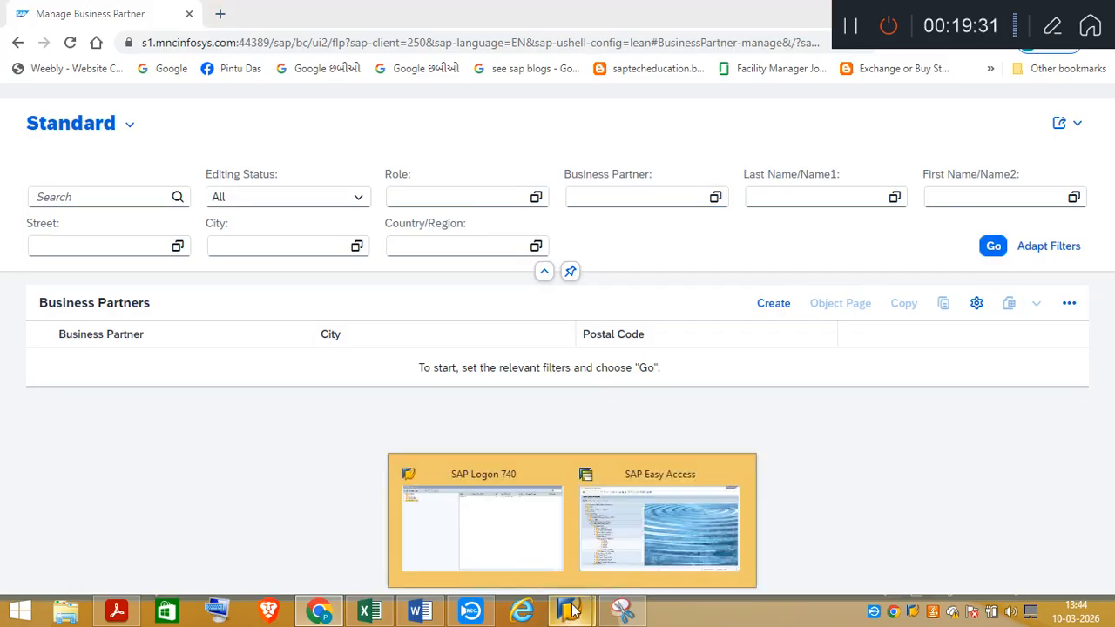
{"action": "left_click", "coordinate": [630, 536]}
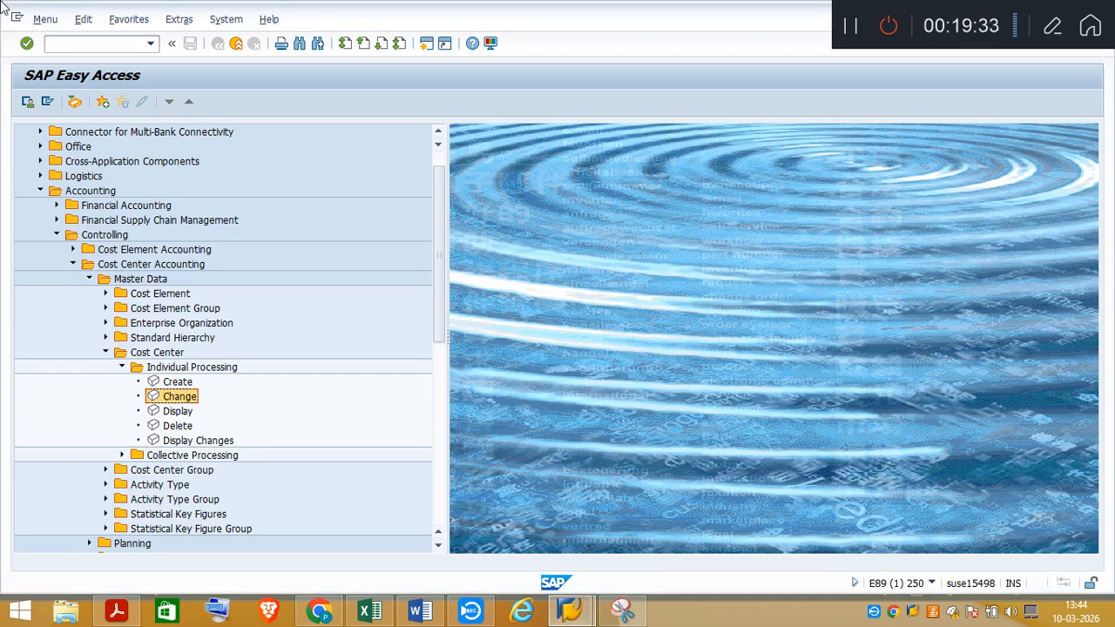
{"action": "left_click", "coordinate": [116, 612]}
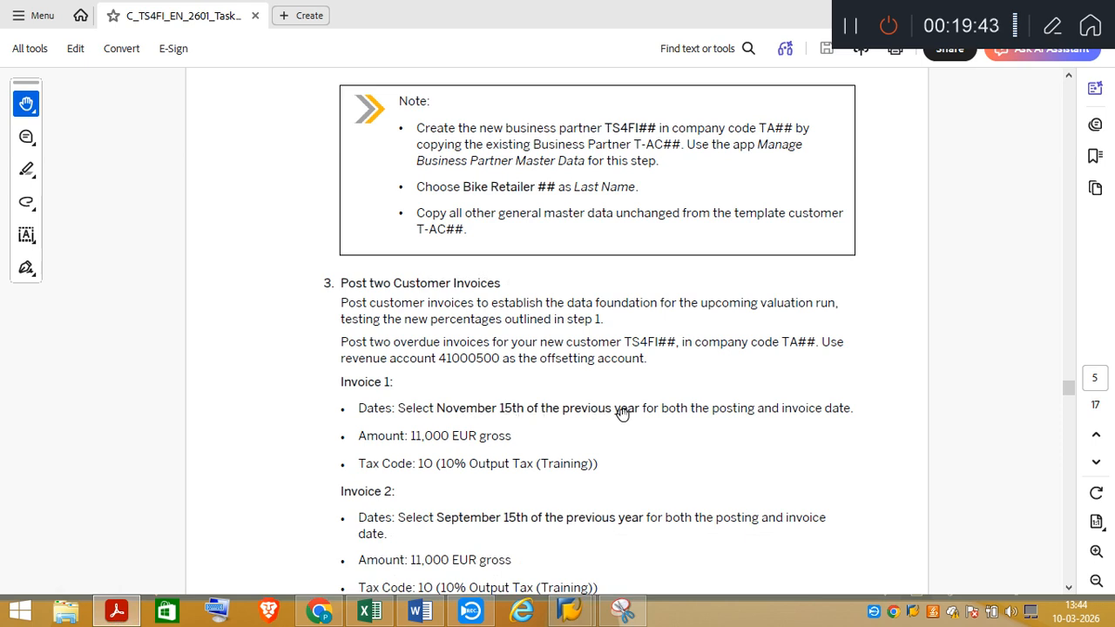
{"action": "left_click", "coordinate": [1070, 590]}
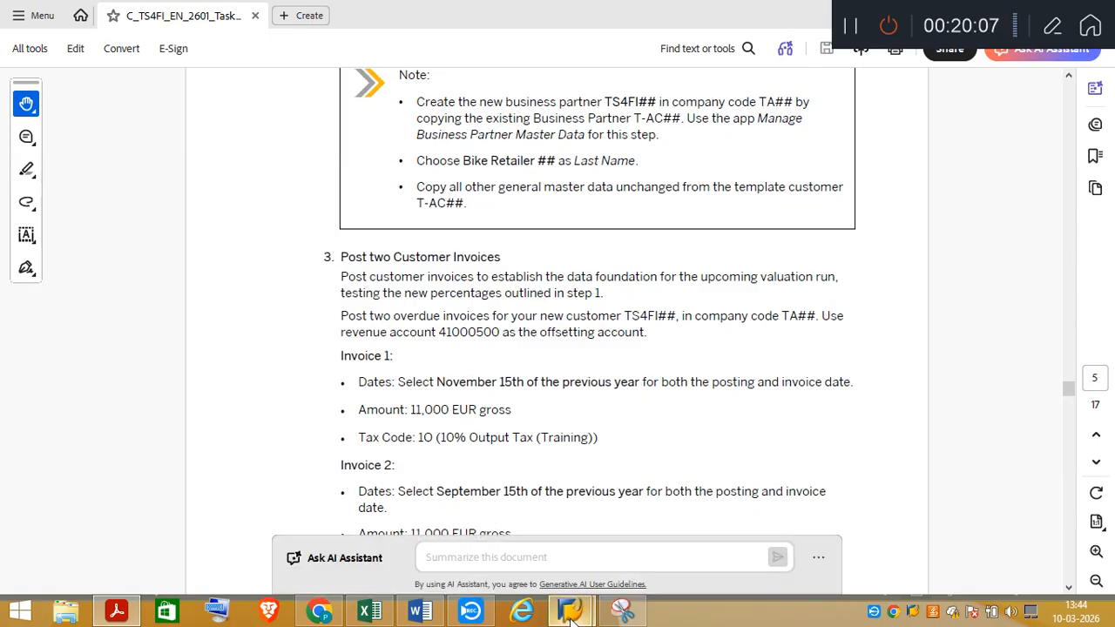
Return to SAP Easy Access and start transaction FB70 for entering a customer invoice
{"action": "mouse_move", "coordinate": [570, 612]}
{"action": "left_click", "coordinate": [653, 523]}
{"action": "left_click", "coordinate": [66, 42]}
{"action": "type", "text": "/nfb70"}
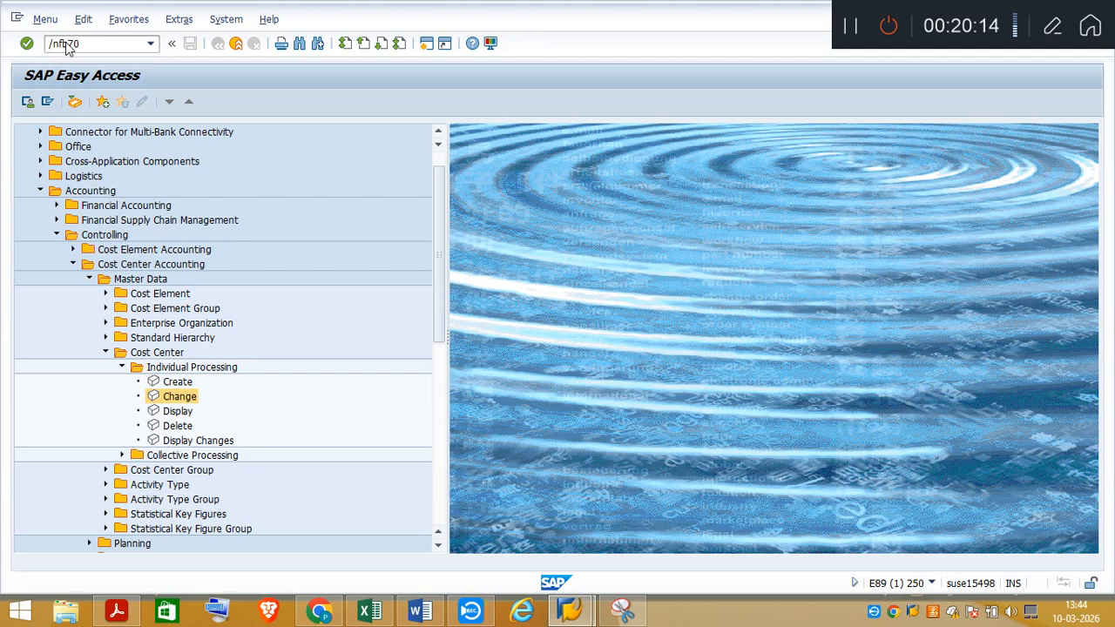
{"action": "key", "text": "Return"}
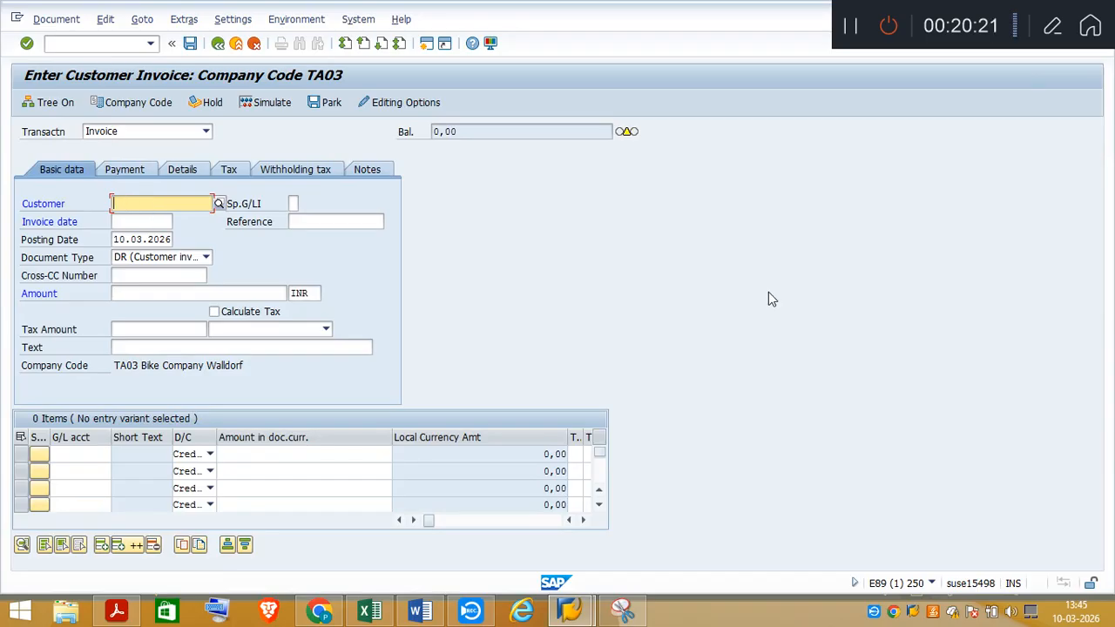
Select the Bike Retailer customer for the invoice and set the invoice date to 15.11.2025
{"action": "type", "text": "T"}
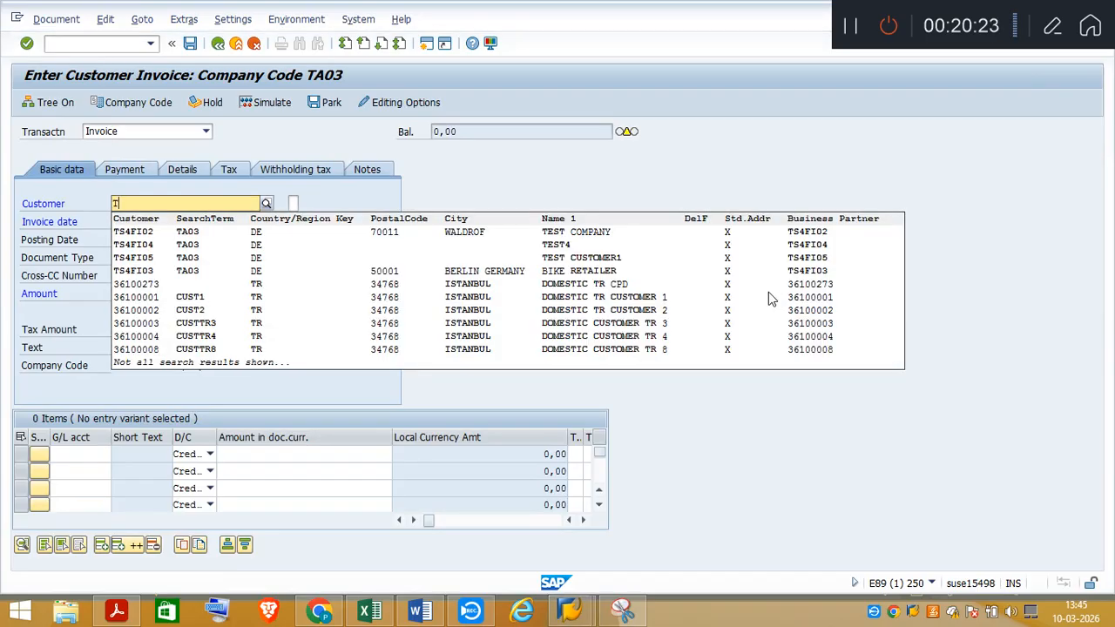
{"action": "left_click", "coordinate": [145, 275]}
{"action": "left_click", "coordinate": [138, 221]}
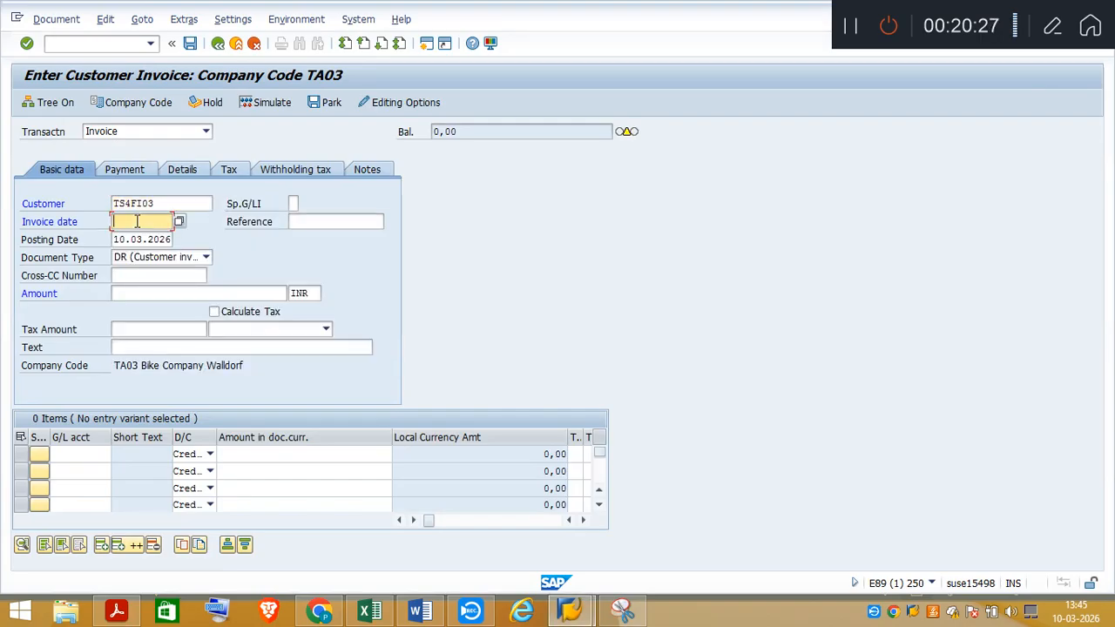
{"action": "type", "text": "15"}
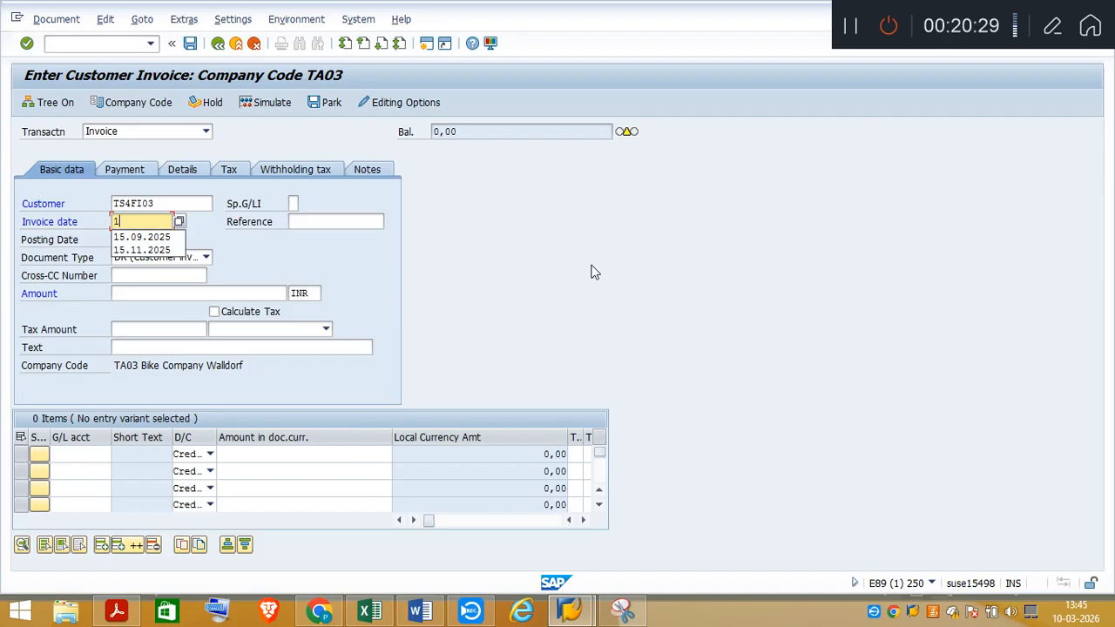
{"action": "left_click", "coordinate": [140, 250]}
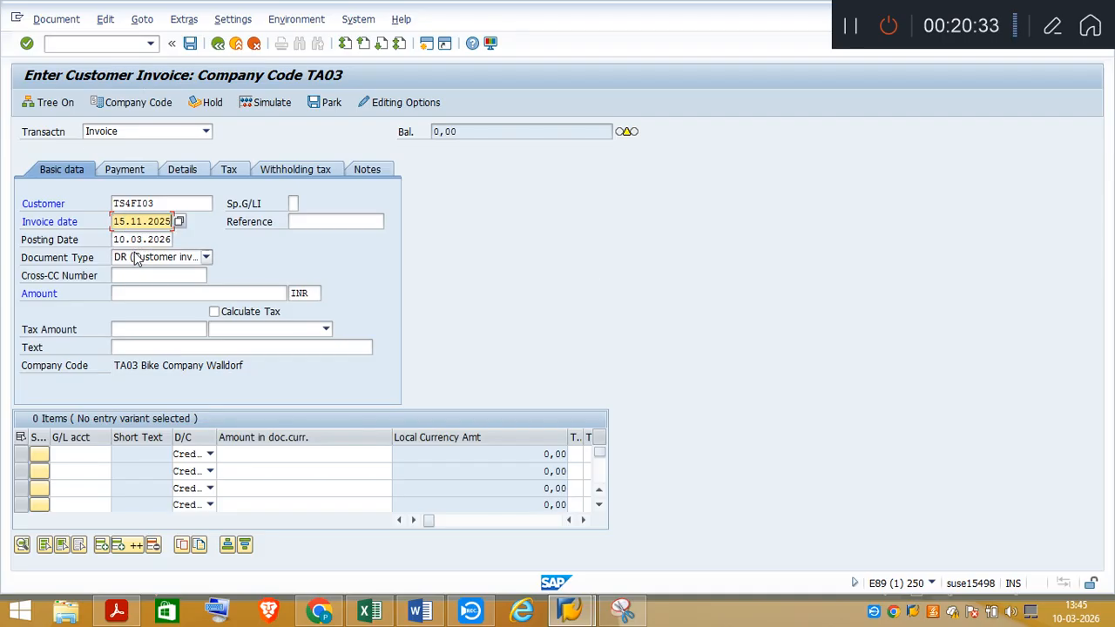
Replace the posting date of the customer invoice with 15.11.2025
{"action": "left_click", "coordinate": [116, 239]}
{"action": "key", "text": "Delete"}
{"action": "key", "text": "Delete"}
{"action": "key", "text": "Delete"}
{"action": "key", "text": "Delete"}
{"action": "key", "text": "Delete"}
{"action": "key", "text": "Delete"}
{"action": "key", "text": "Delete"}
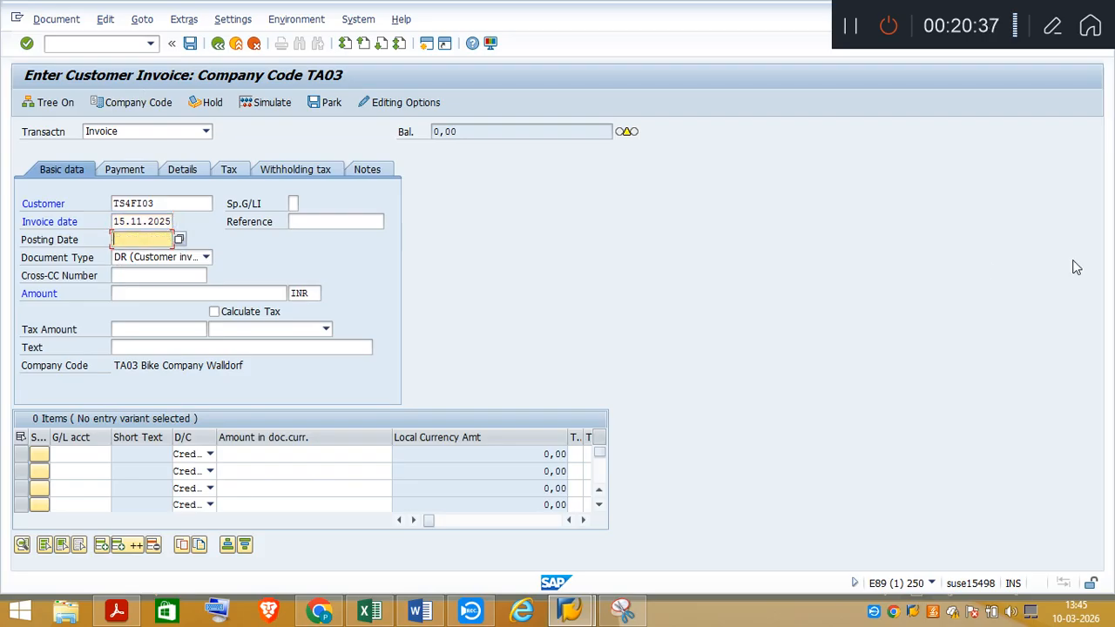
{"action": "type", "text": "15"}
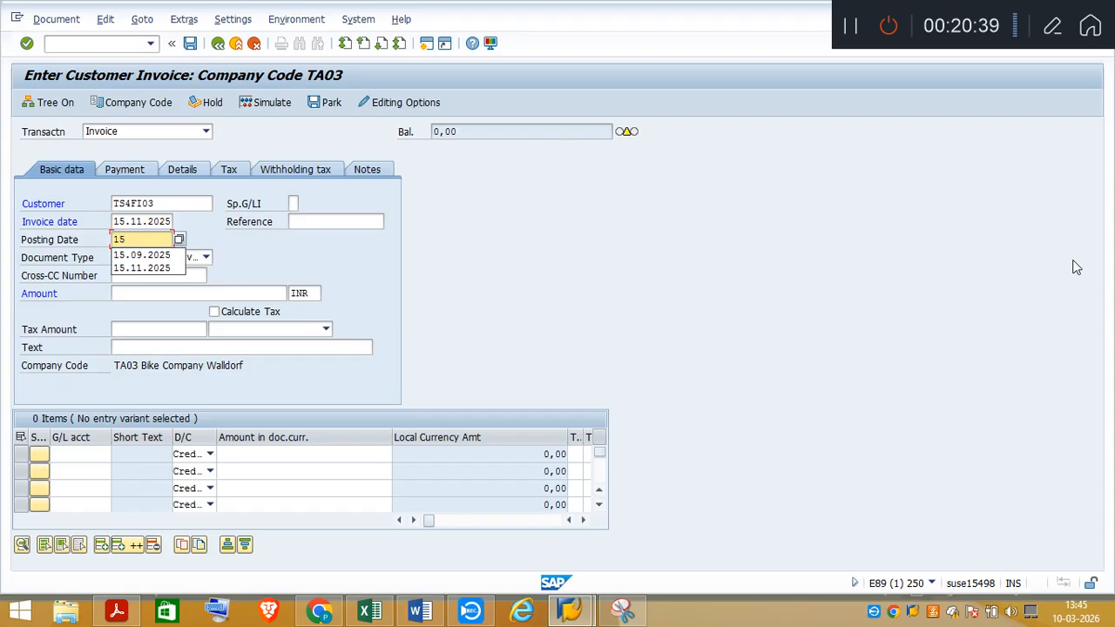
{"action": "left_click", "coordinate": [161, 268]}
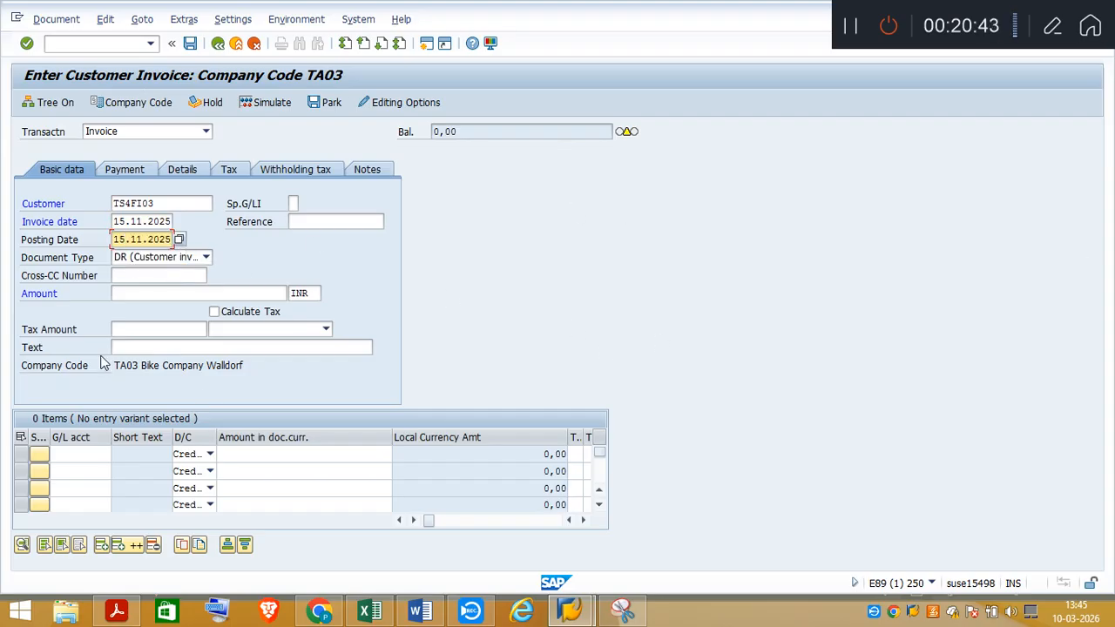
Check the amount for Invoice 1 in the task PDF and enter 11000 as the customer invoice amount
{"action": "left_click", "coordinate": [136, 294]}
{"action": "left_click", "coordinate": [127, 615]}
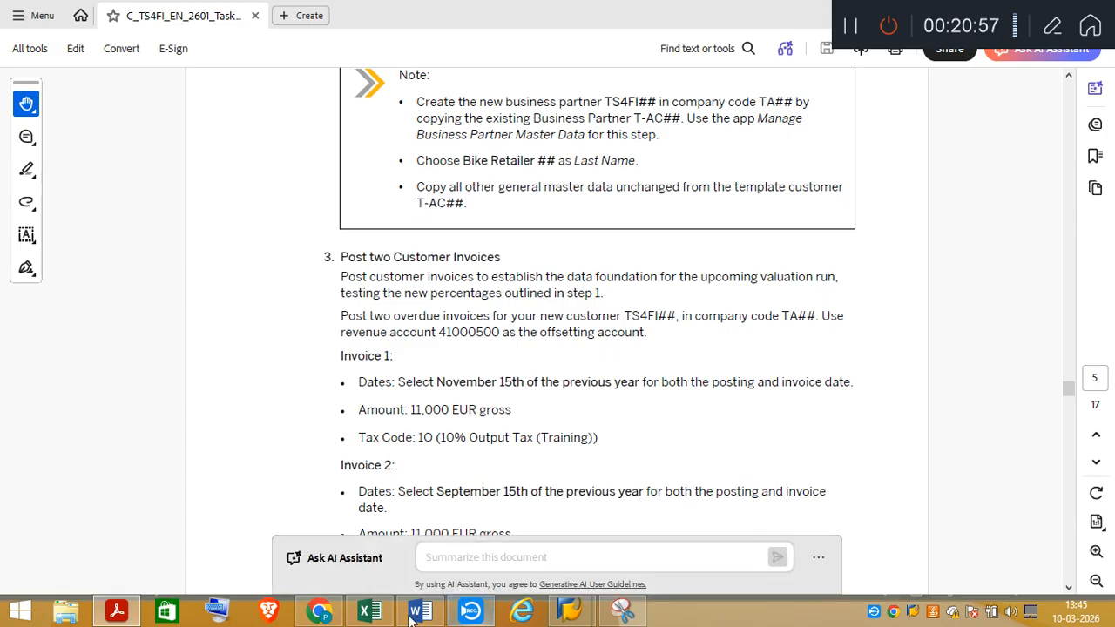
{"action": "left_click", "coordinate": [123, 624]}
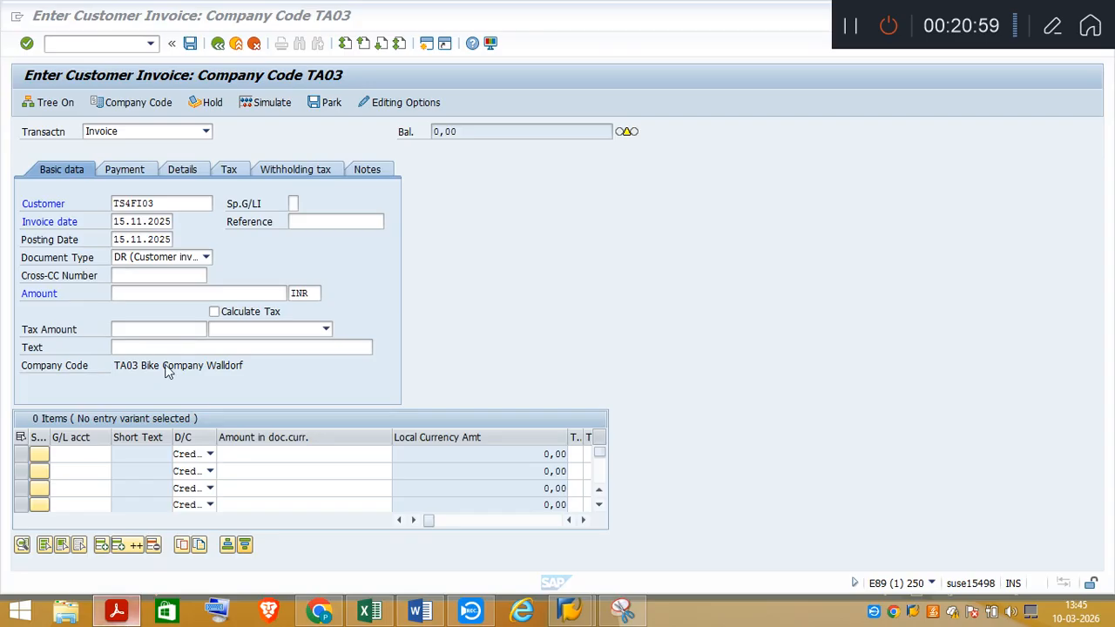
{"action": "left_click", "coordinate": [129, 292]}
{"action": "type", "text": "1000"}
{"action": "key", "text": "BackSpace"}
{"action": "key", "text": "BackSpace"}
{"action": "key", "text": "BackSpace"}
{"action": "key", "text": "BackSpace"}
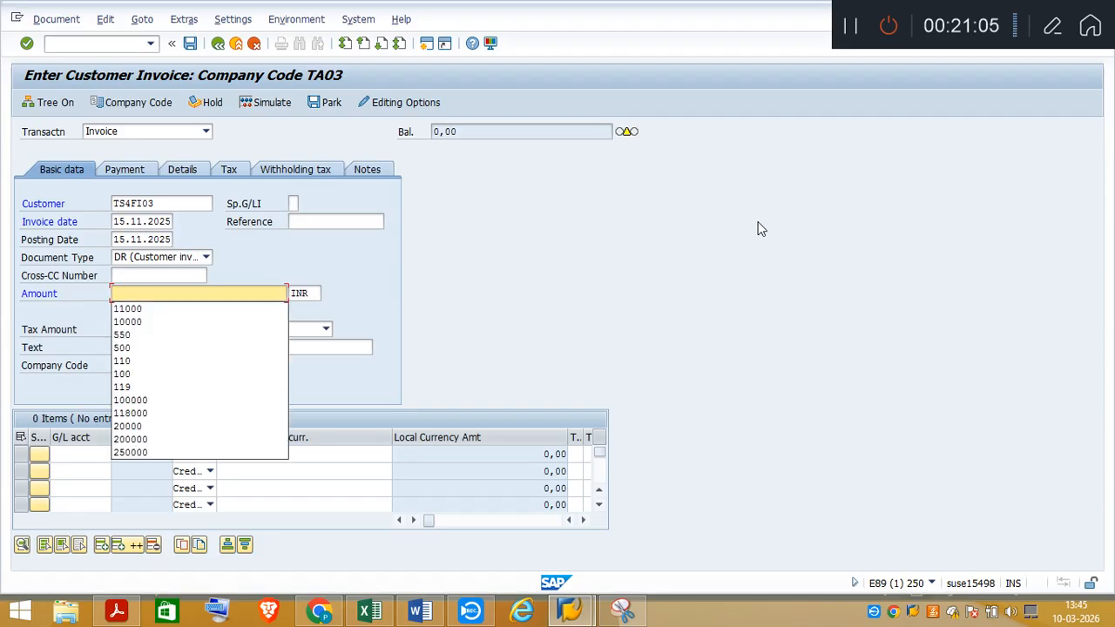
{"action": "type", "text": "11"}
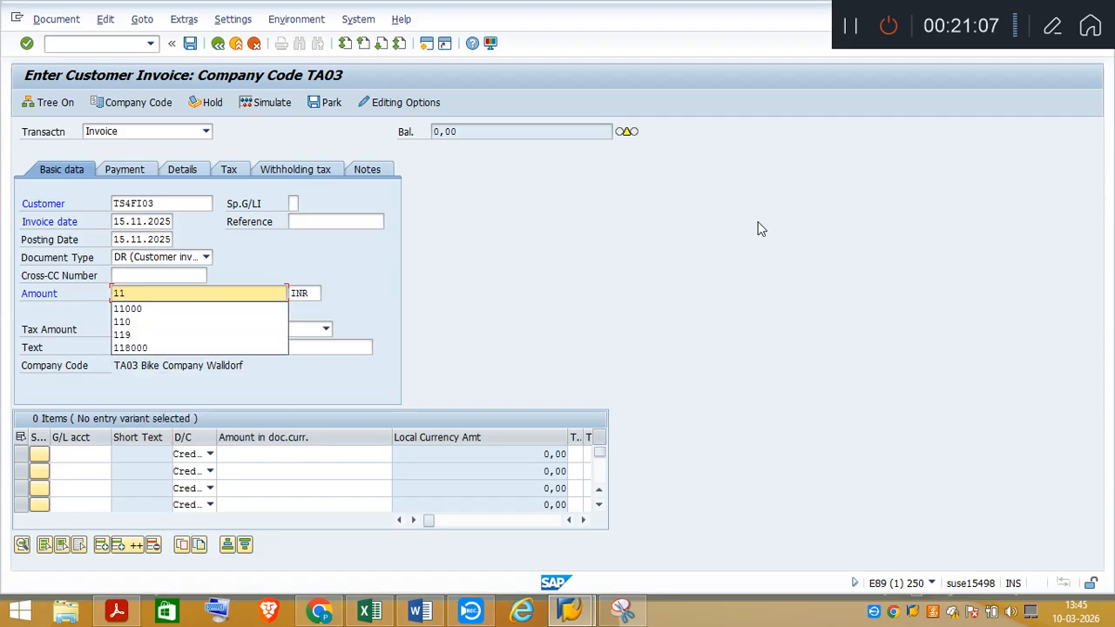
{"action": "type", "text": "000"}
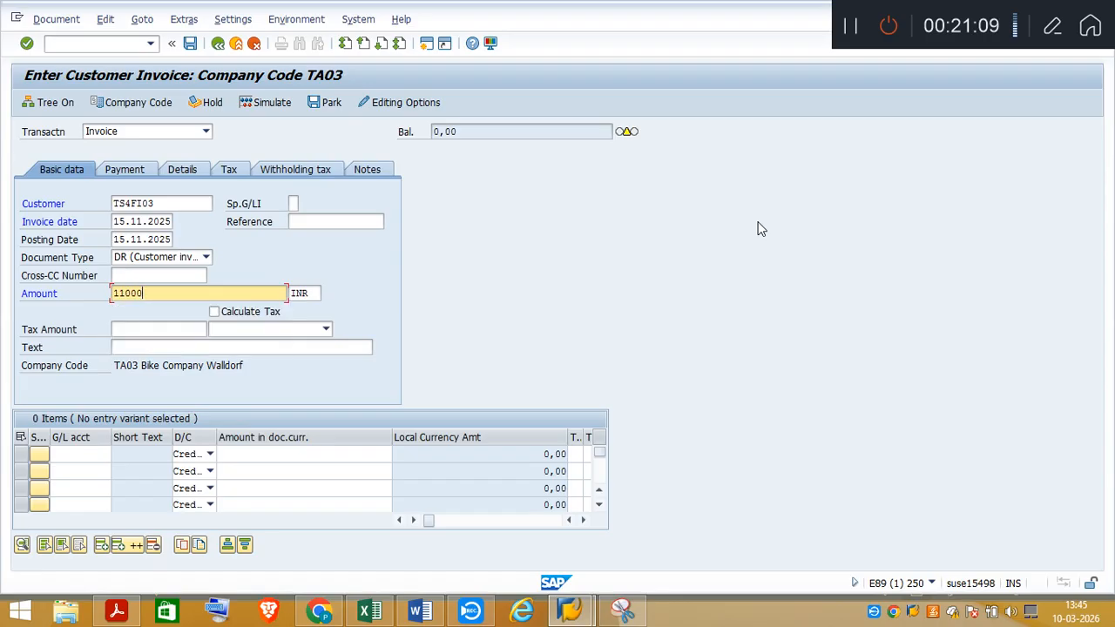
Enable automatic tax calculation, accept the header data, and choose tax code 1O for 10% output tax
{"action": "left_click", "coordinate": [215, 312]}
{"action": "key", "text": "Return"}
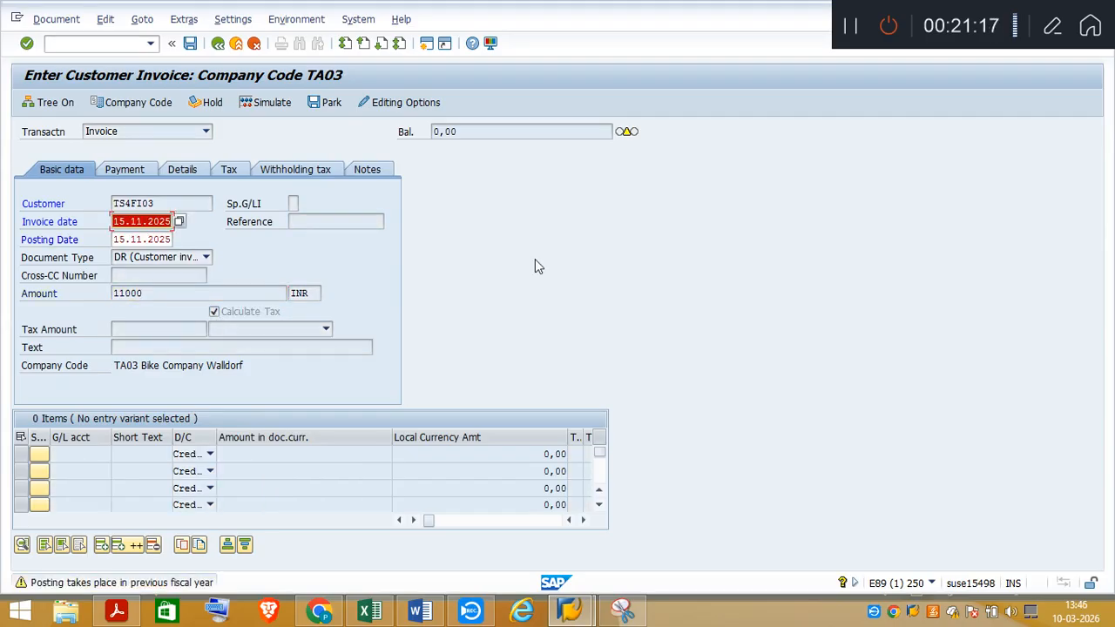
{"action": "key", "text": "Return"}
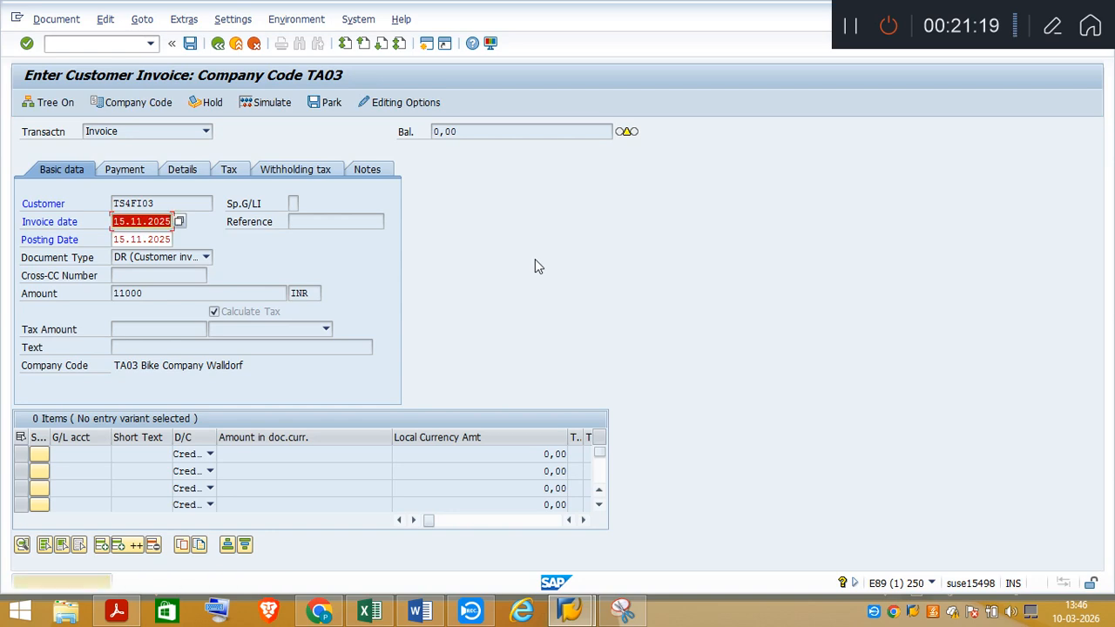
{"action": "key", "text": "Return"}
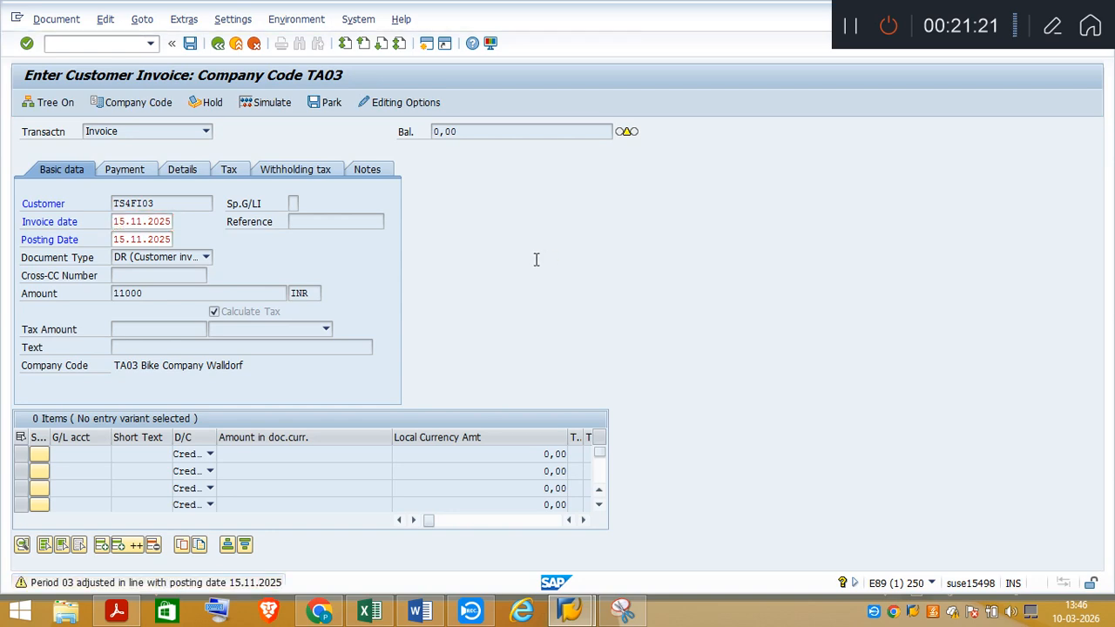
{"action": "left_click", "coordinate": [324, 329]}
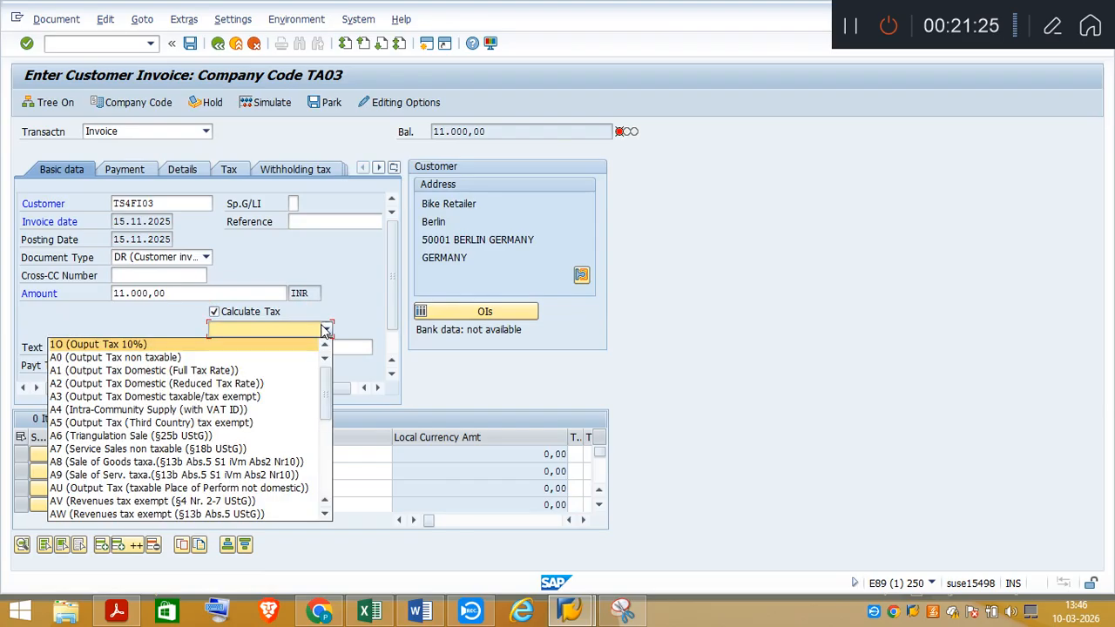
{"action": "left_click", "coordinate": [87, 346]}
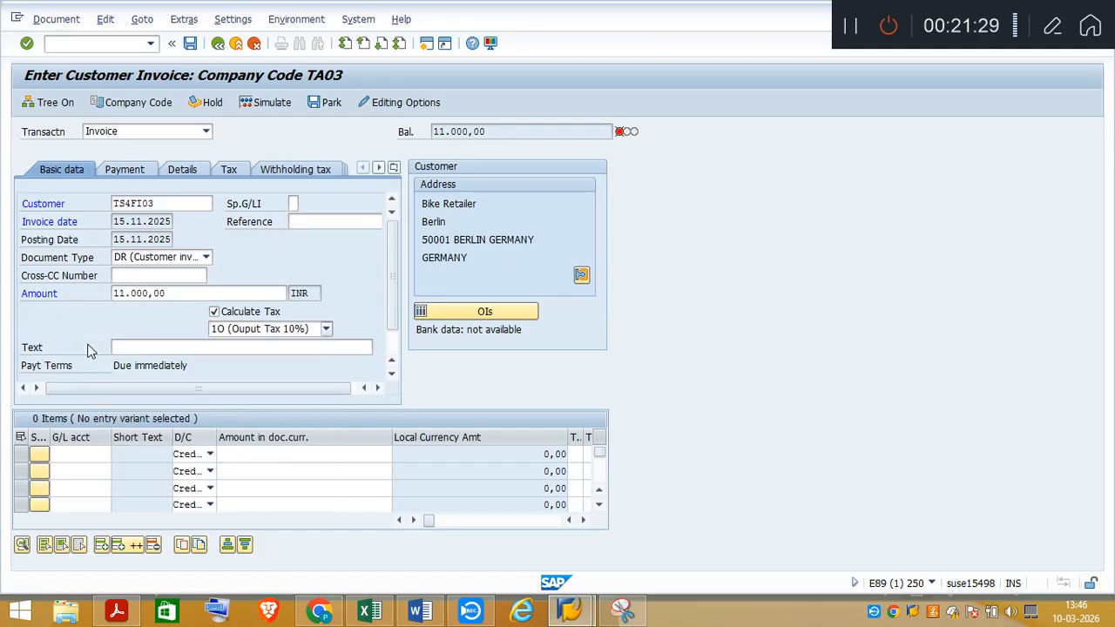
Enter "Customer Invoice" as the text of the invoice header
{"action": "left_click", "coordinate": [199, 347]}
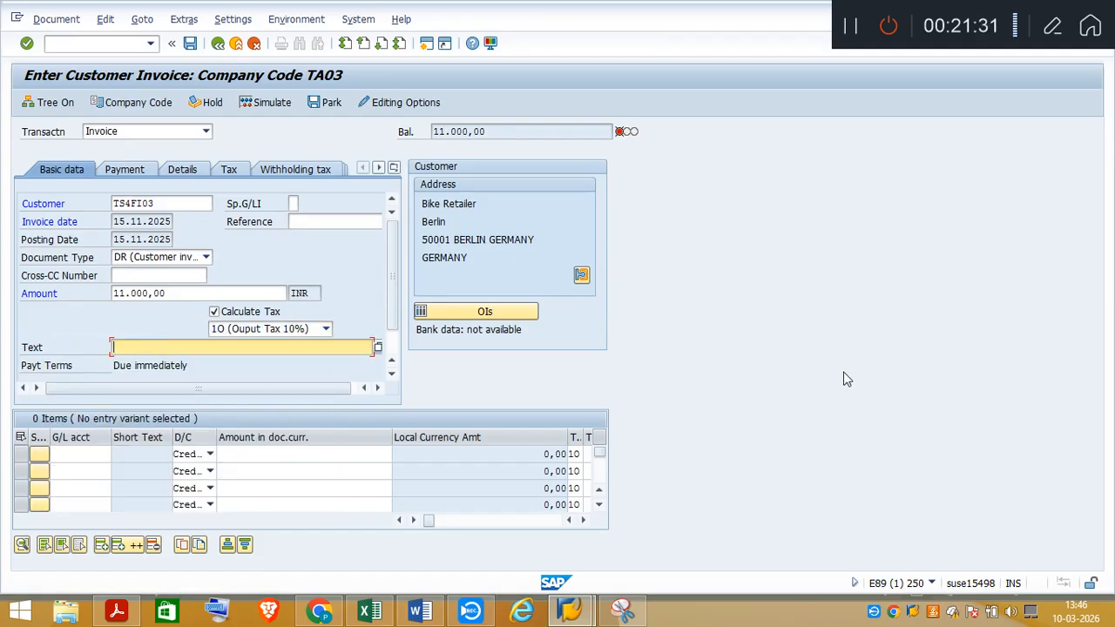
{"action": "type", "text": "Customer"}
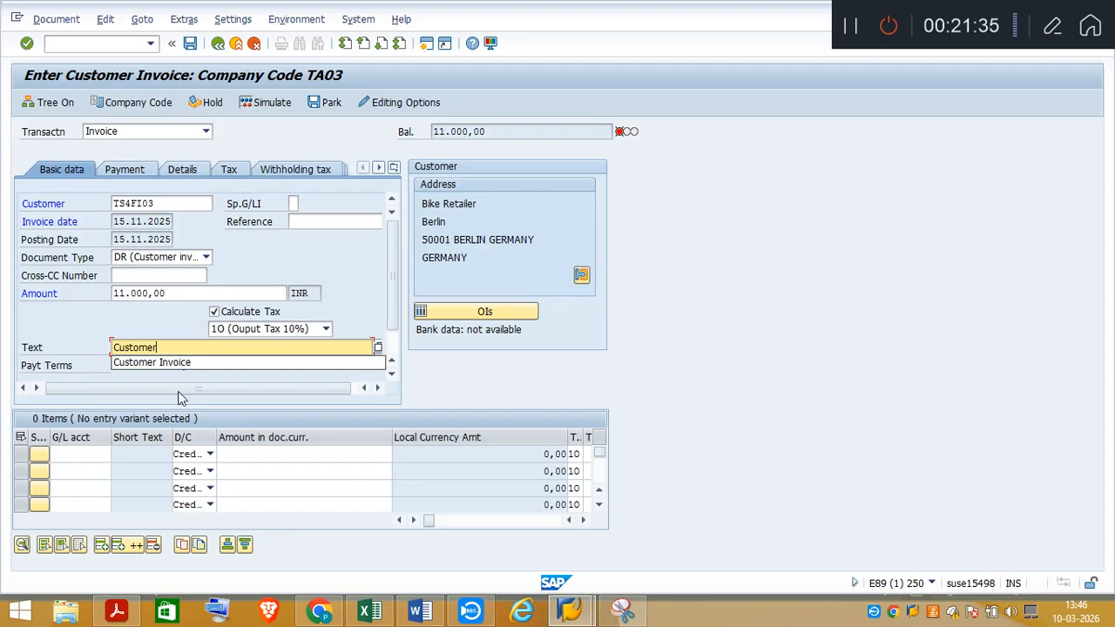
{"action": "left_click", "coordinate": [174, 364]}
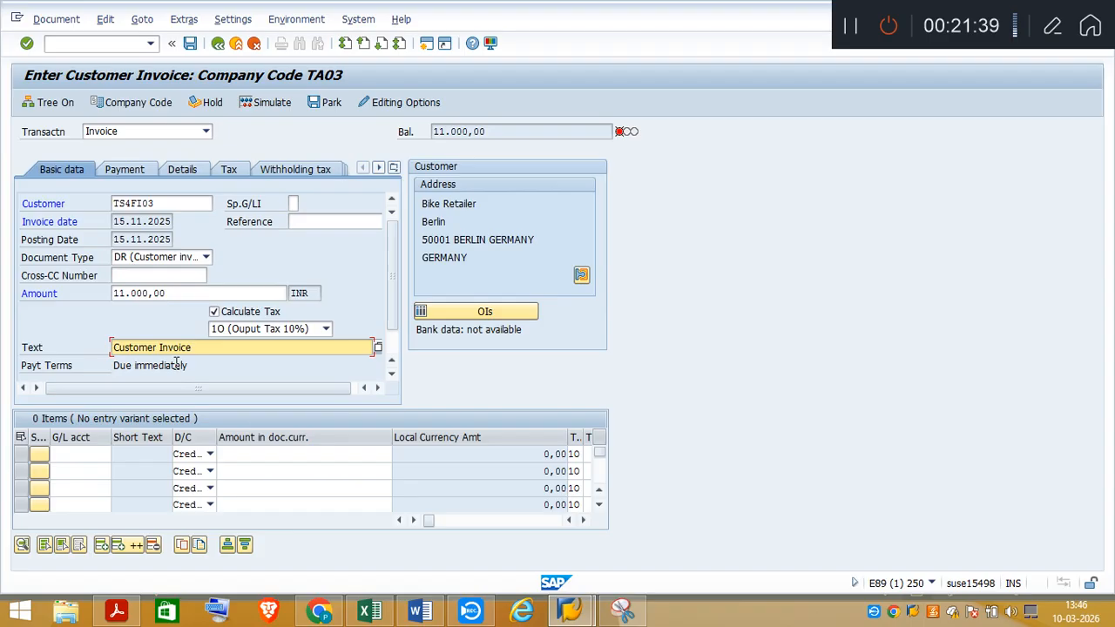
Check the offsetting account in the task PDF and enter revenue G/L account 41000500 in the first line item
{"action": "left_click", "coordinate": [80, 453]}
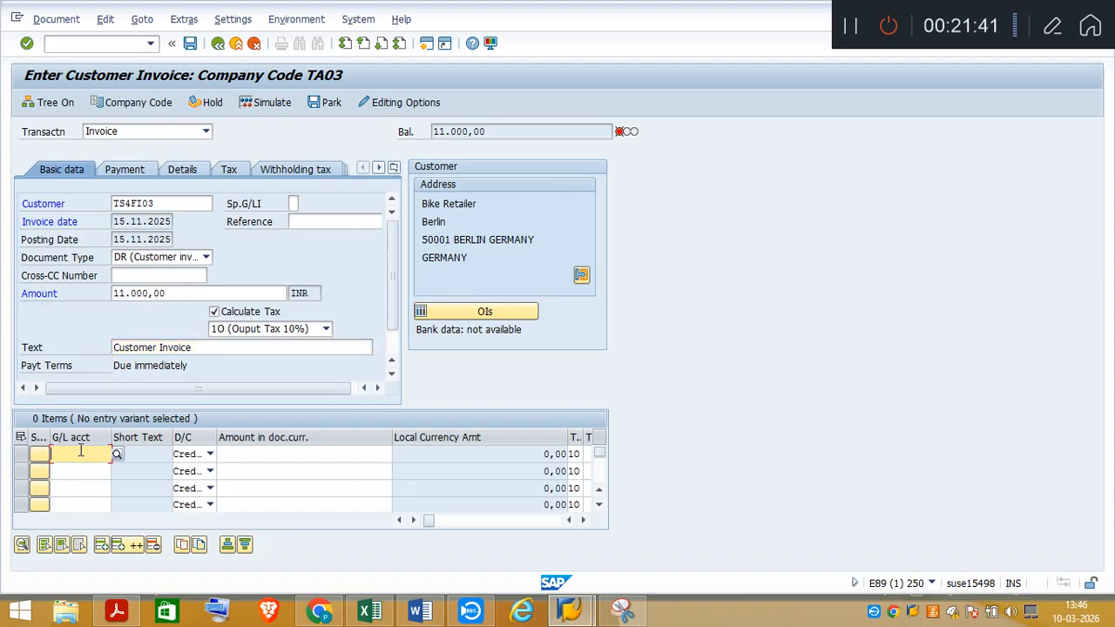
{"action": "left_click", "coordinate": [117, 610]}
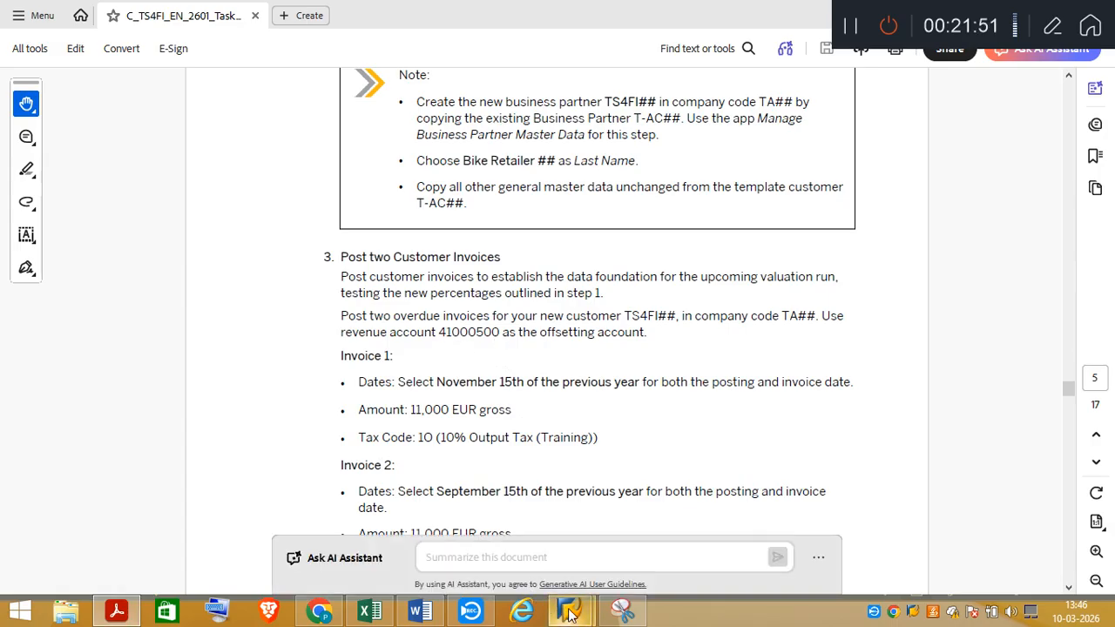
{"action": "mouse_move", "coordinate": [571, 614]}
{"action": "left_click", "coordinate": [663, 523]}
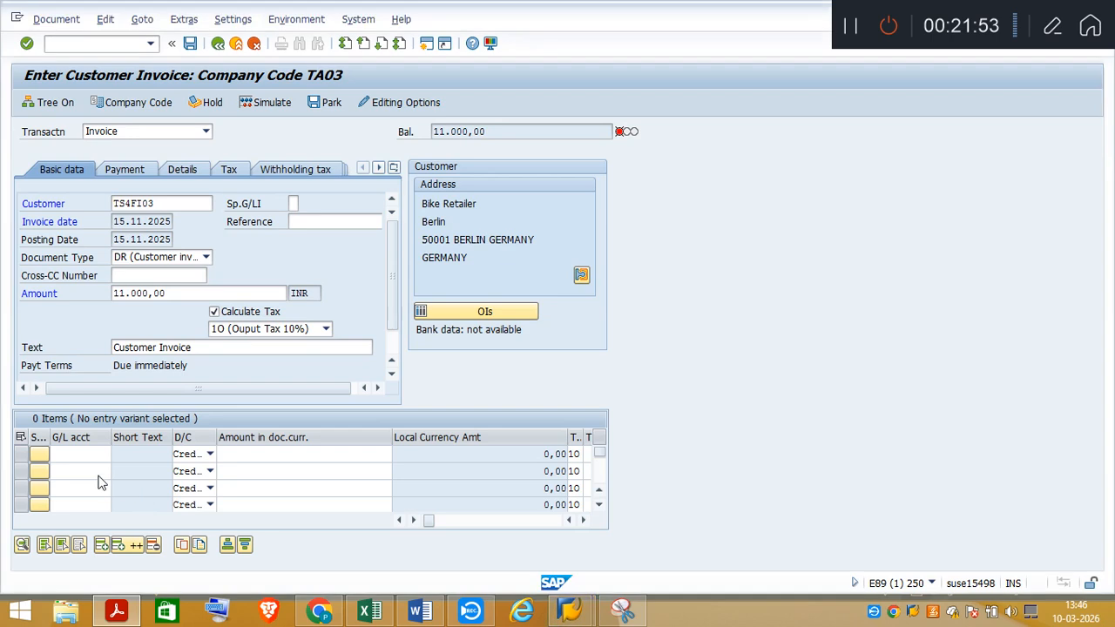
{"action": "type", "text": "41"}
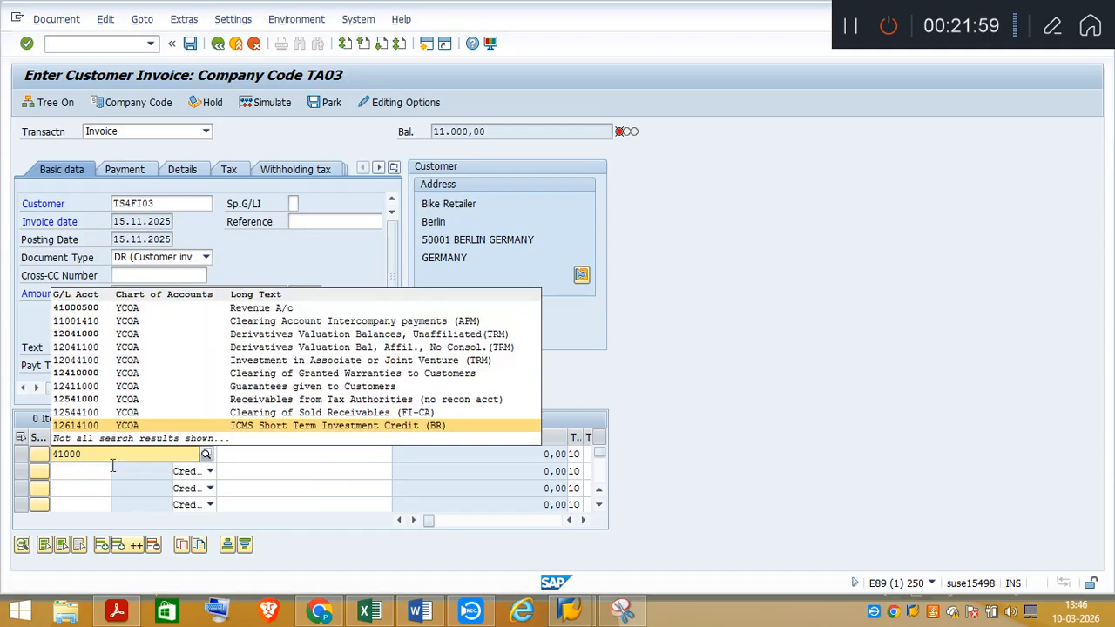
{"action": "type", "text": "000"}
{"action": "left_click", "coordinate": [98, 310]}
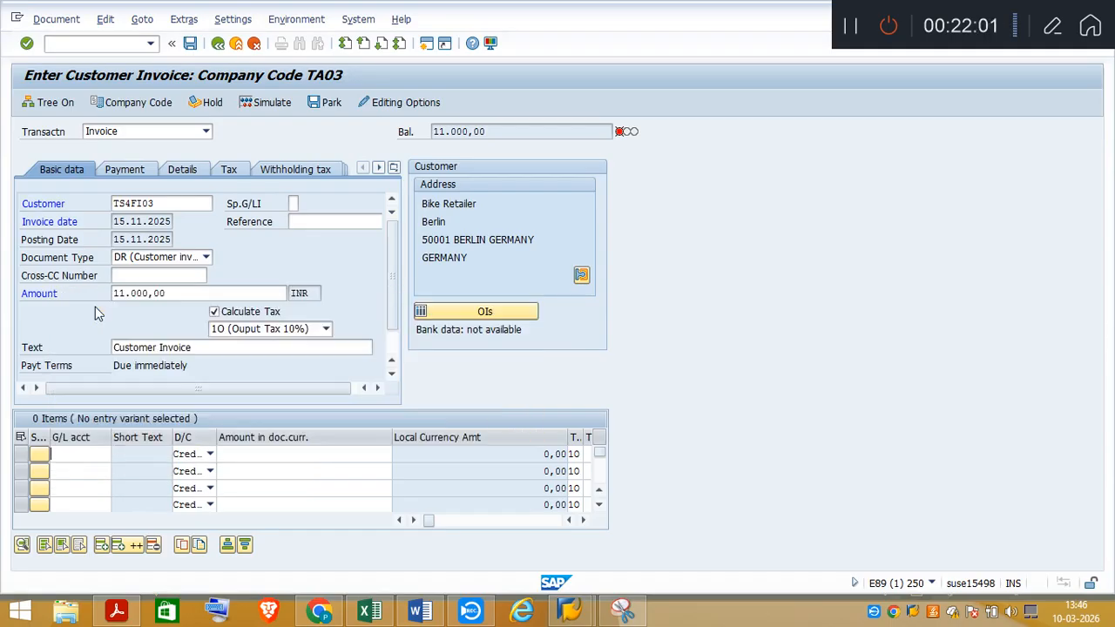
Enter 11000 as the document currency amount of the first line item, for account 41000500
{"action": "left_click", "coordinate": [254, 455]}
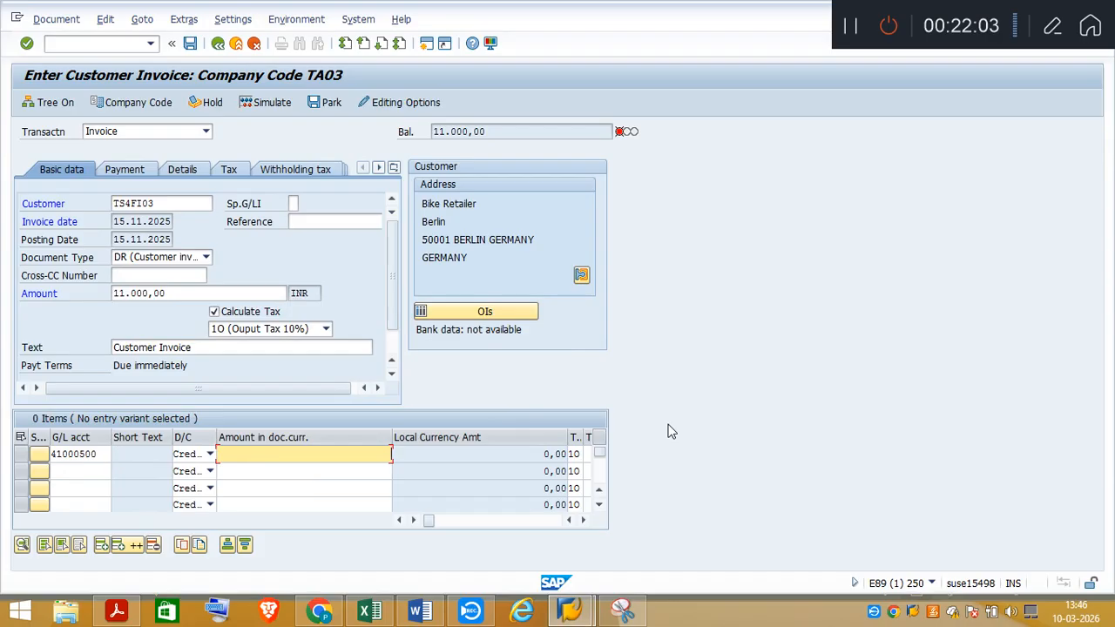
{"action": "type", "text": "10000"}
{"action": "key", "text": "Tab"}
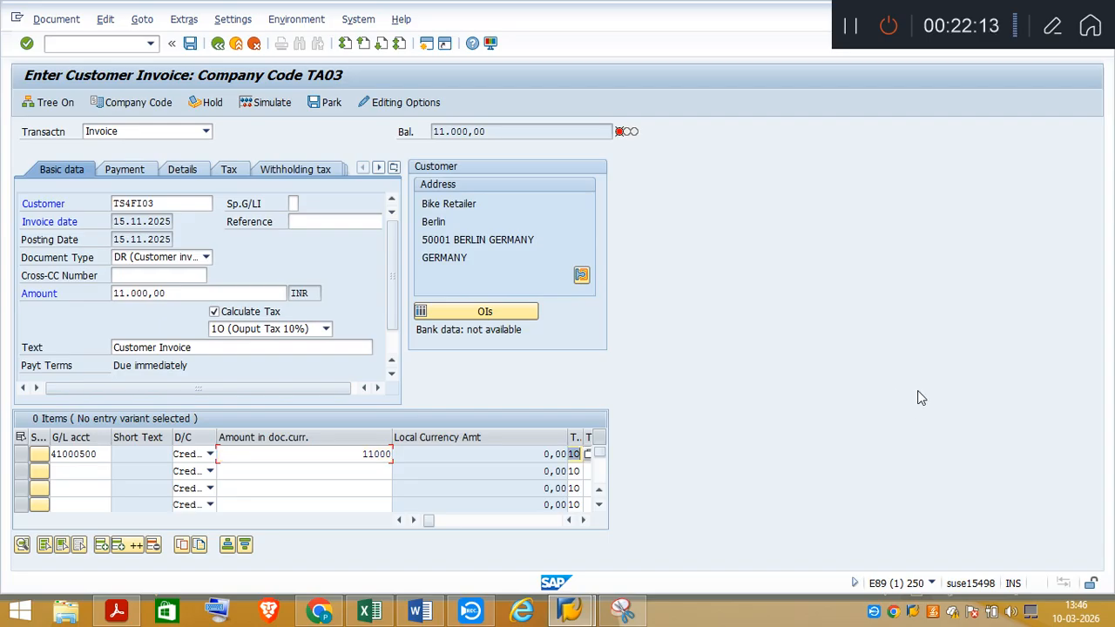
Enter "Customer Invoice" as the text of the revenue line item and accept the item
{"action": "key", "text": "Tab"}
{"action": "key", "text": "Tab"}
{"action": "key", "text": "Tab"}
{"action": "key", "text": "Tab"}
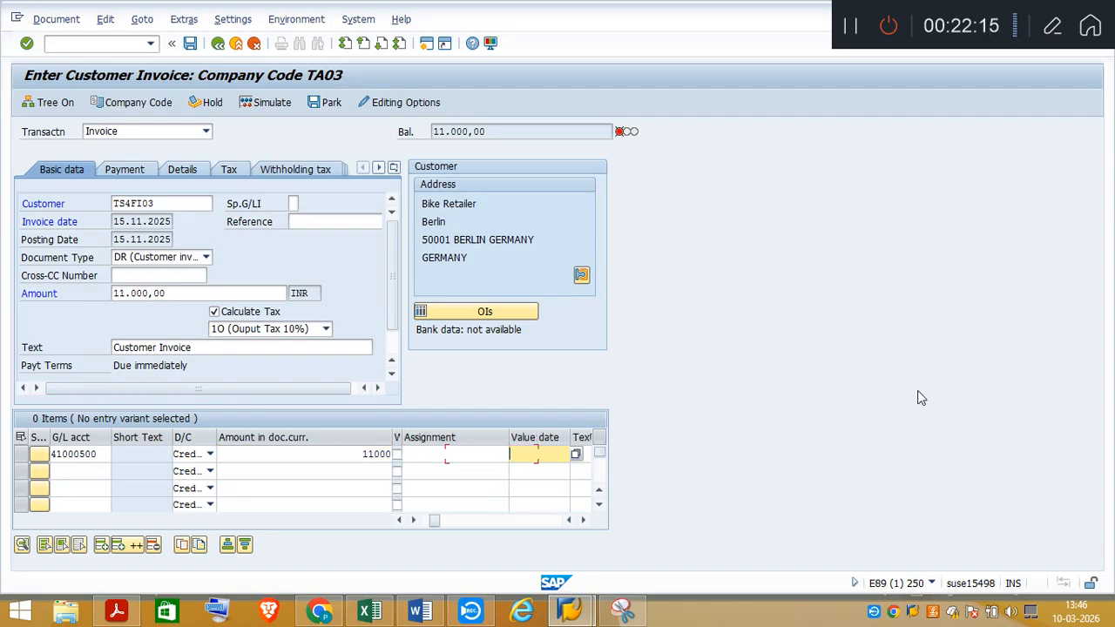
{"action": "key", "text": "Tab"}
{"action": "type", "text": "Custo"}
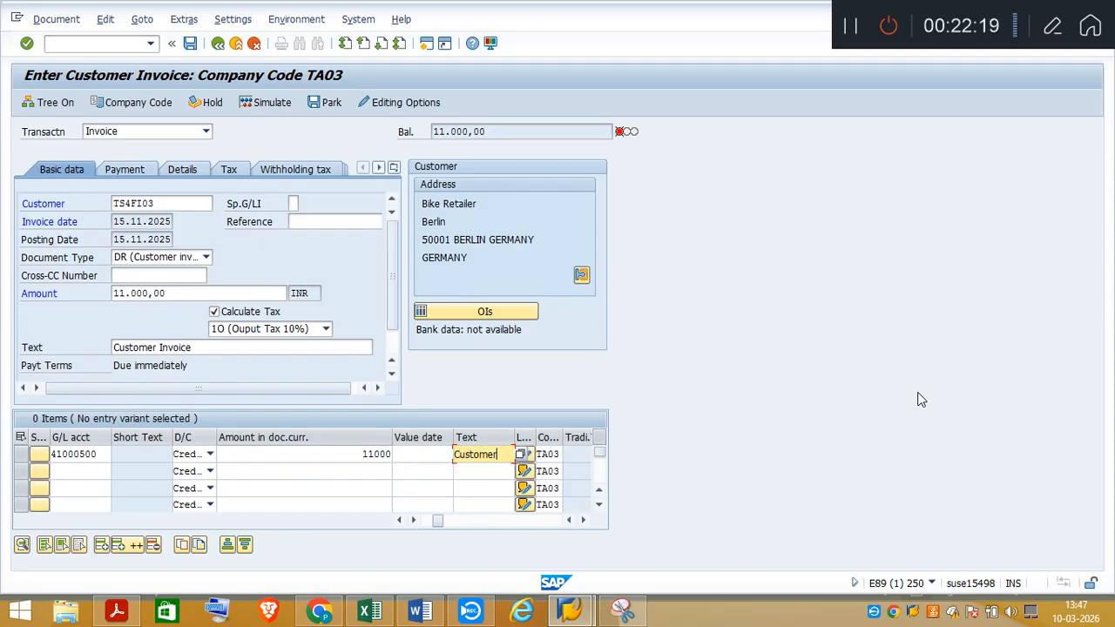
{"action": "type", "text": "mer"}
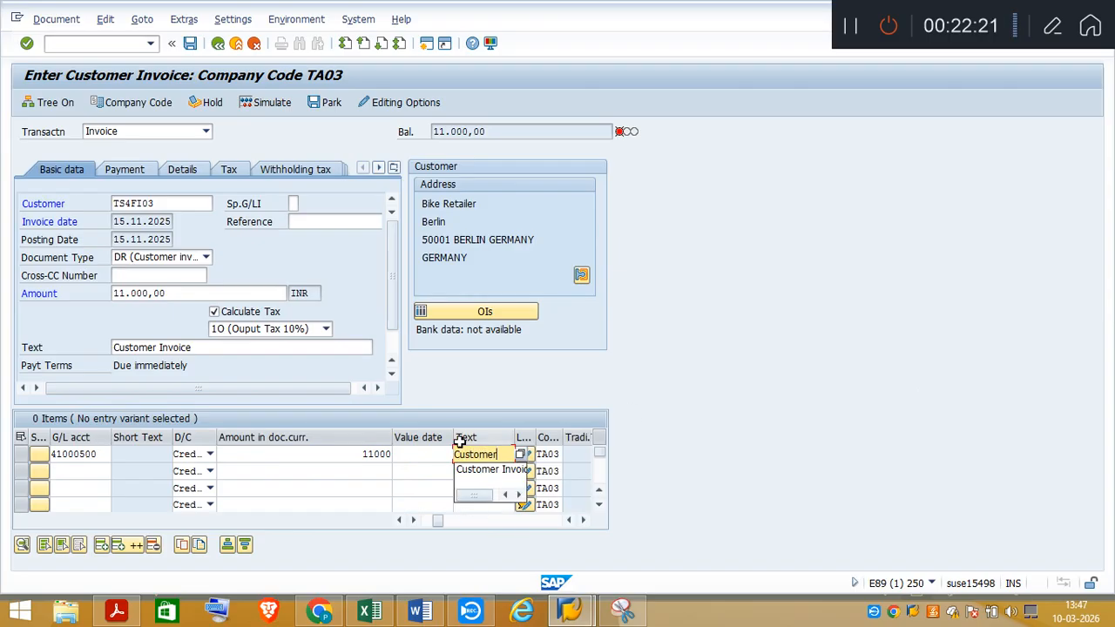
{"action": "left_click", "coordinate": [480, 470]}
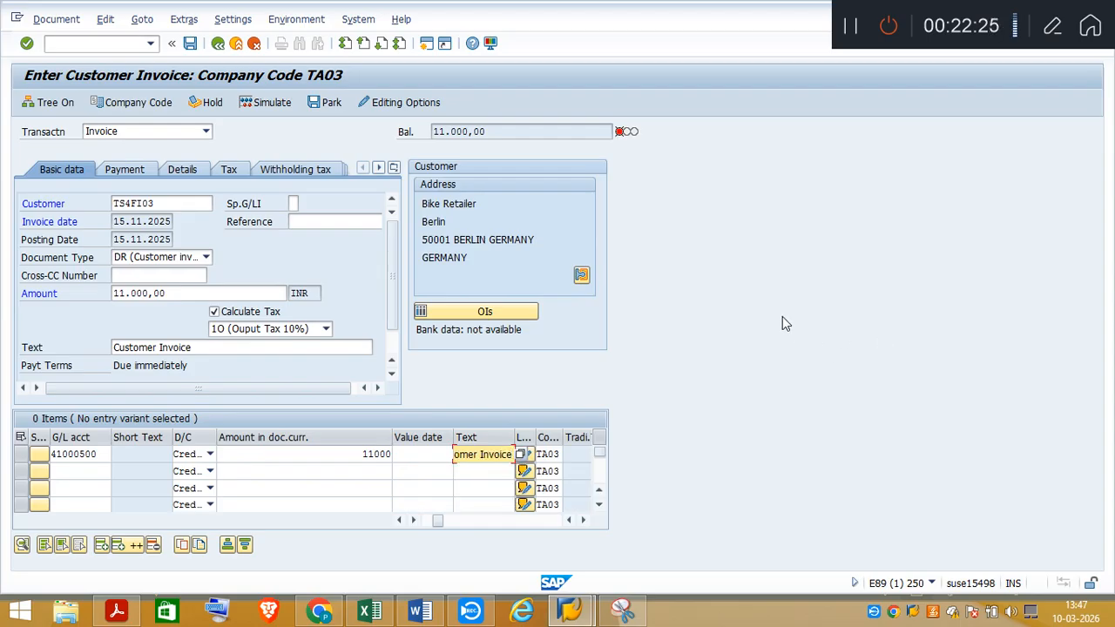
{"action": "key", "text": "Return"}
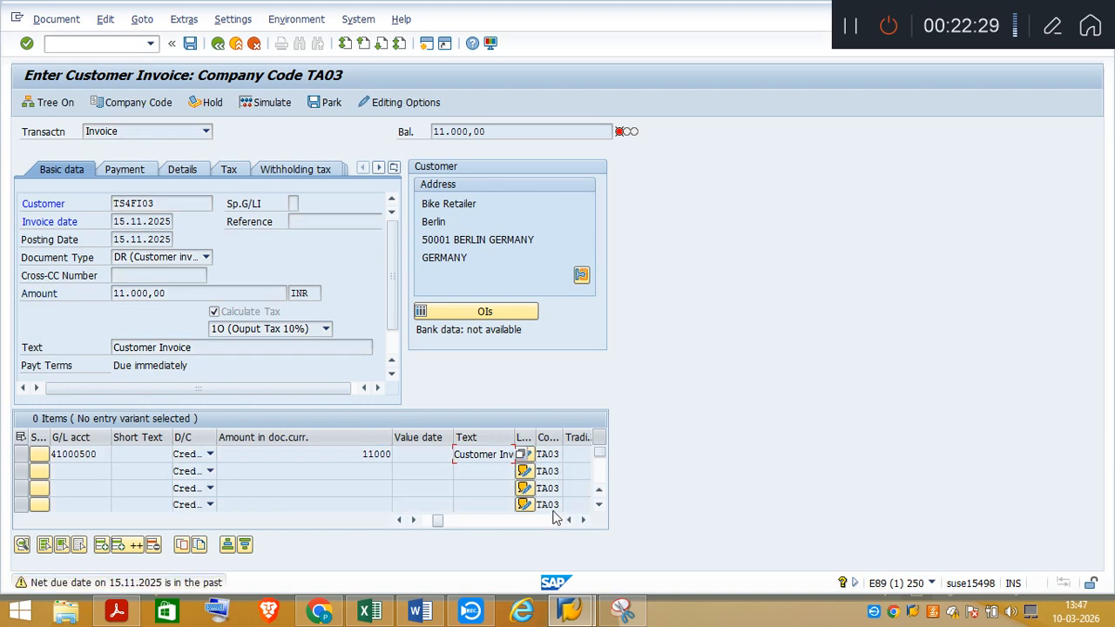
{"action": "key", "text": "Return"}
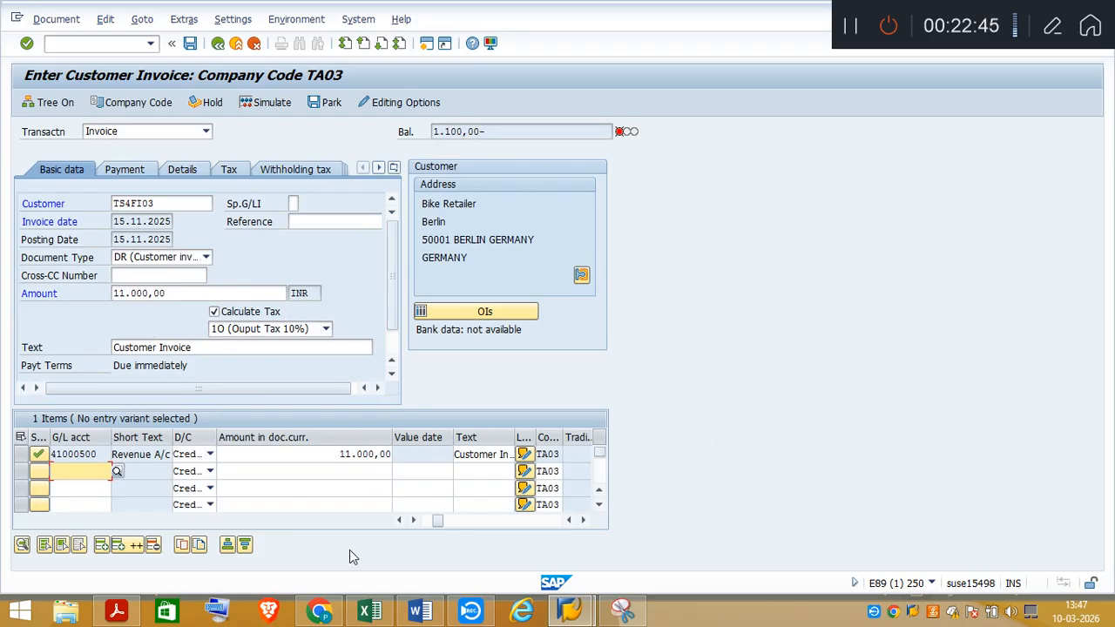
Check Invoice 1 in the task PDF, and save the editing options with Calculate Taxes on Net Amount switched off
{"action": "left_click", "coordinate": [117, 612]}
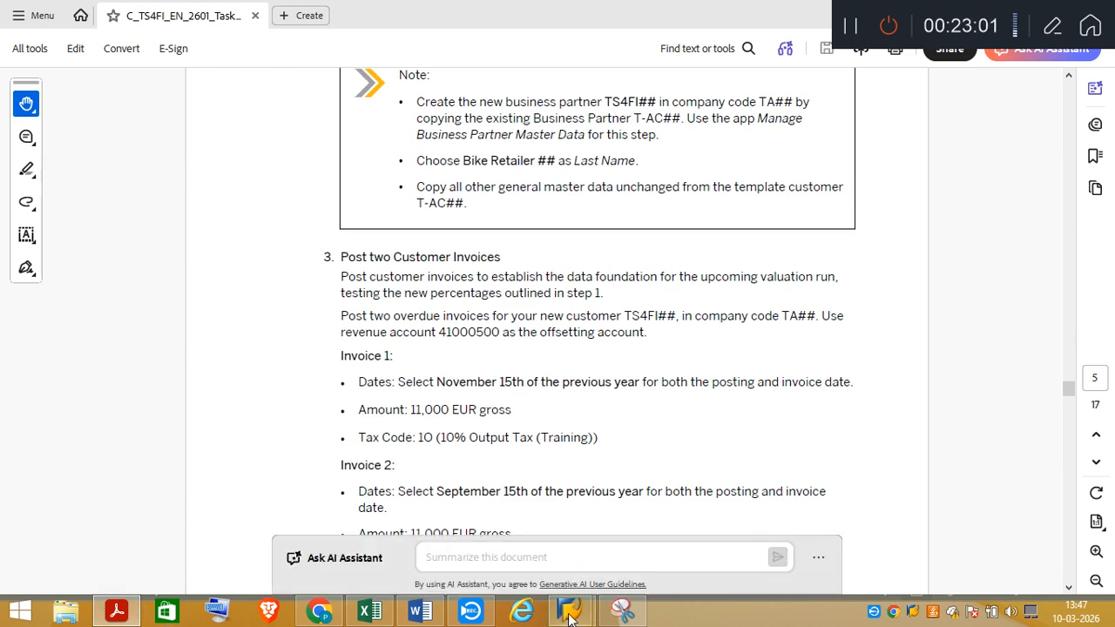
{"action": "mouse_move", "coordinate": [570, 610]}
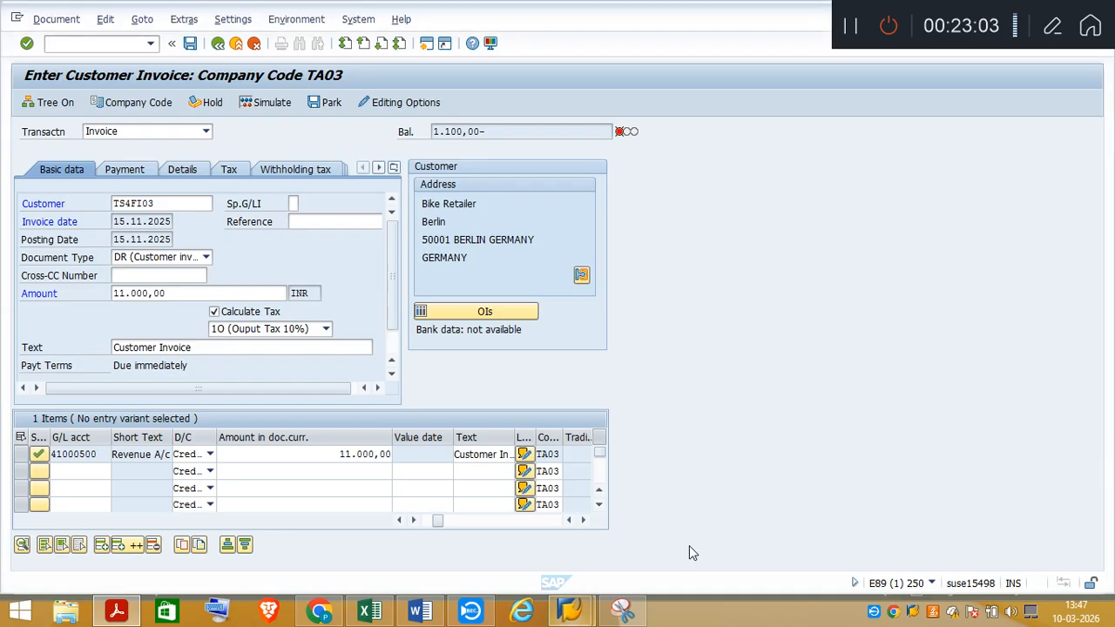
{"action": "left_click", "coordinate": [690, 546]}
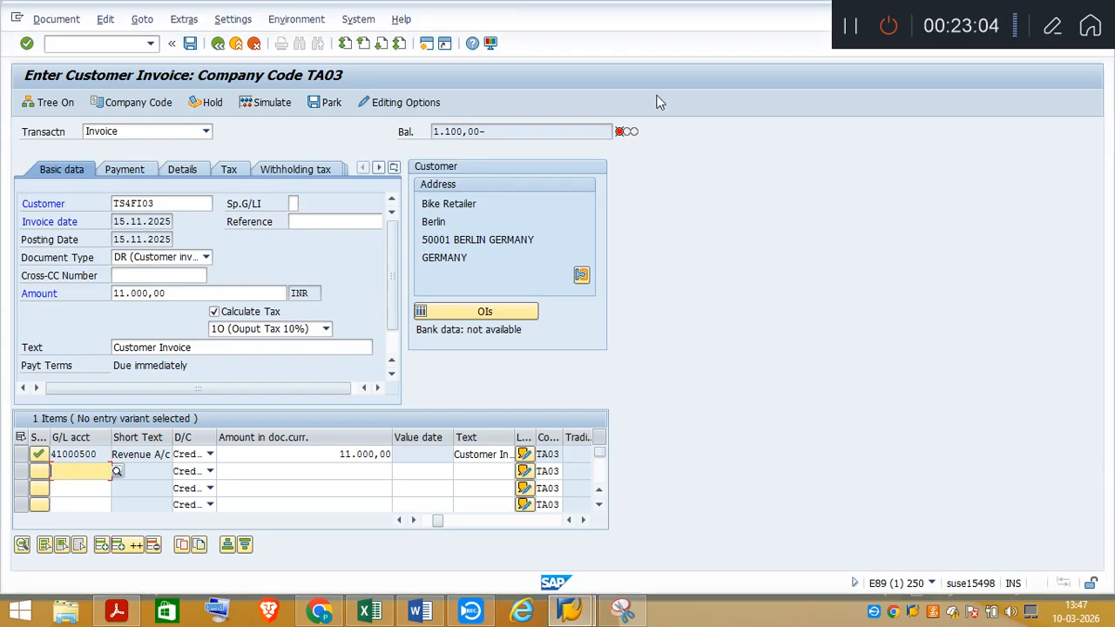
{"action": "left_click", "coordinate": [397, 102]}
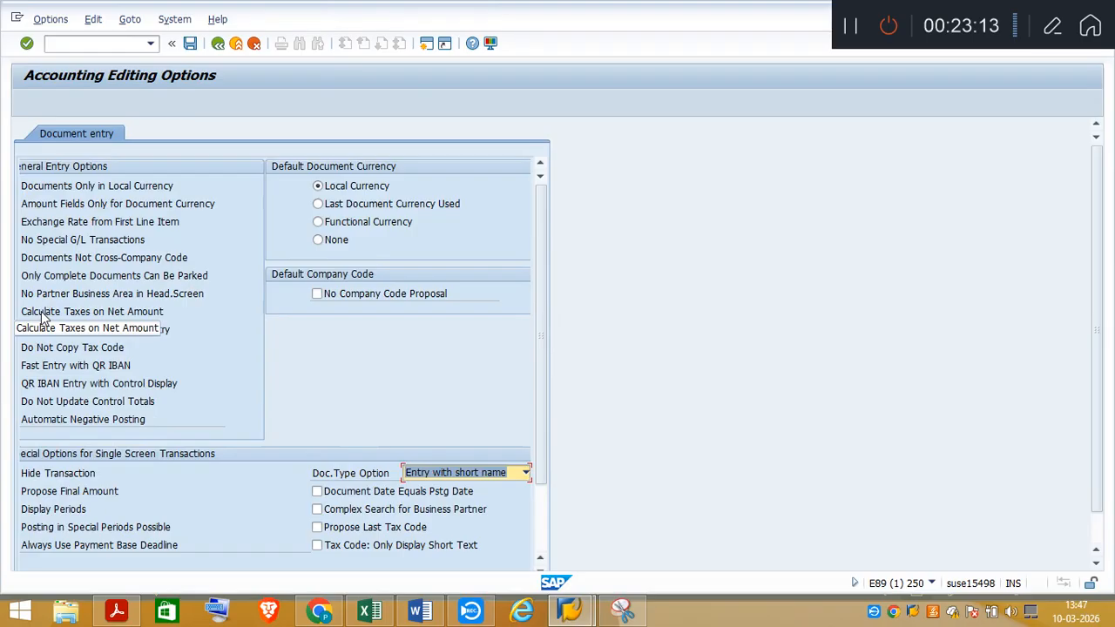
{"action": "left_click", "coordinate": [41, 317]}
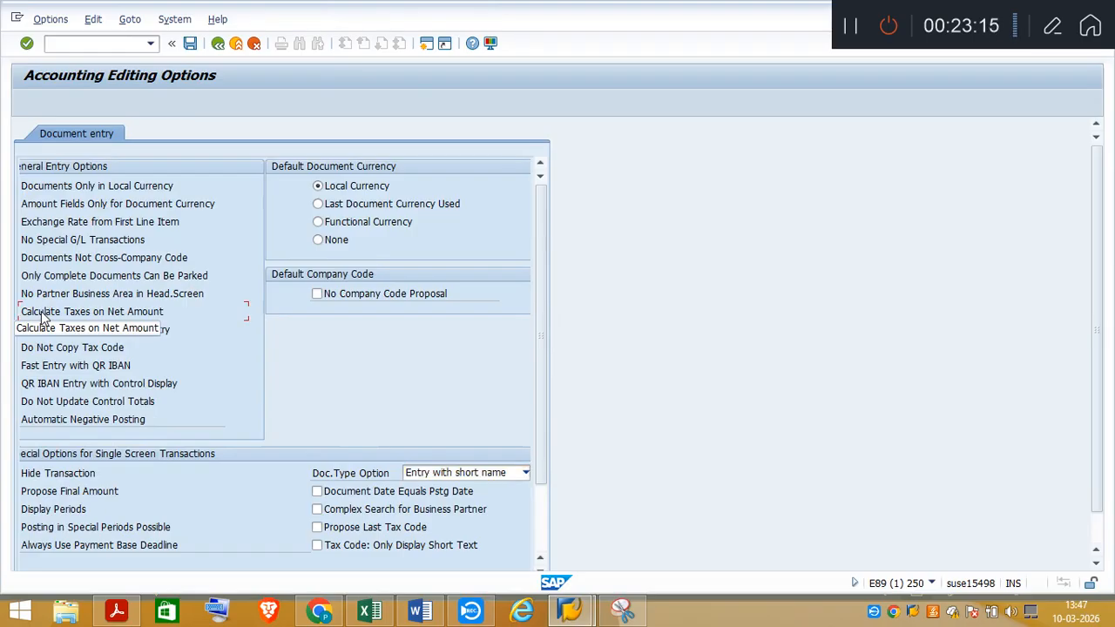
{"action": "left_click", "coordinate": [191, 46]}
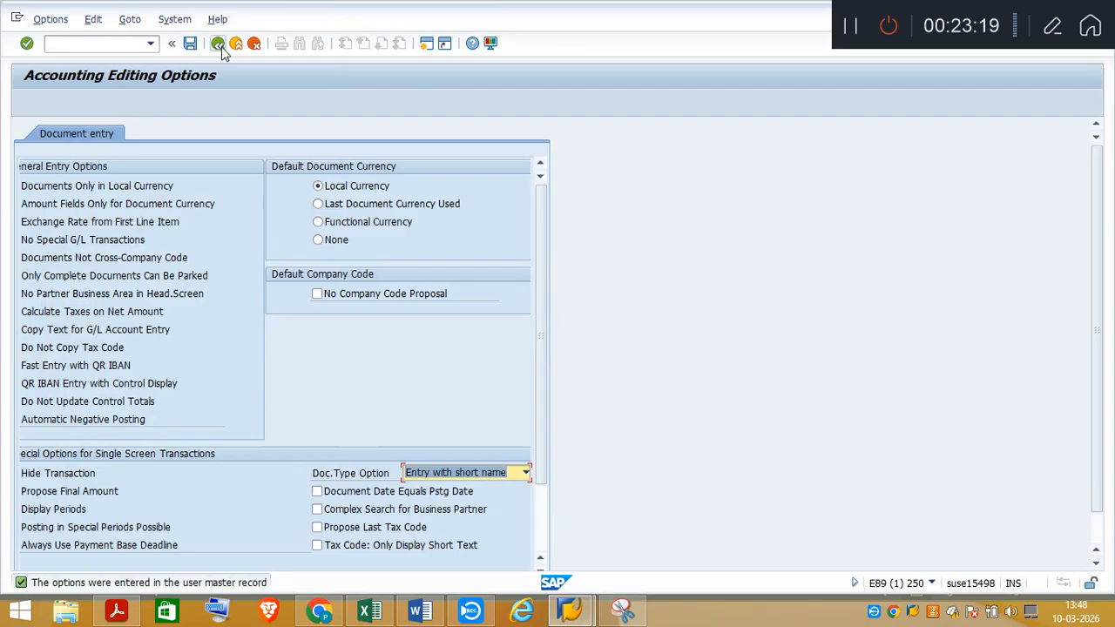
{"action": "left_click", "coordinate": [219, 44]}
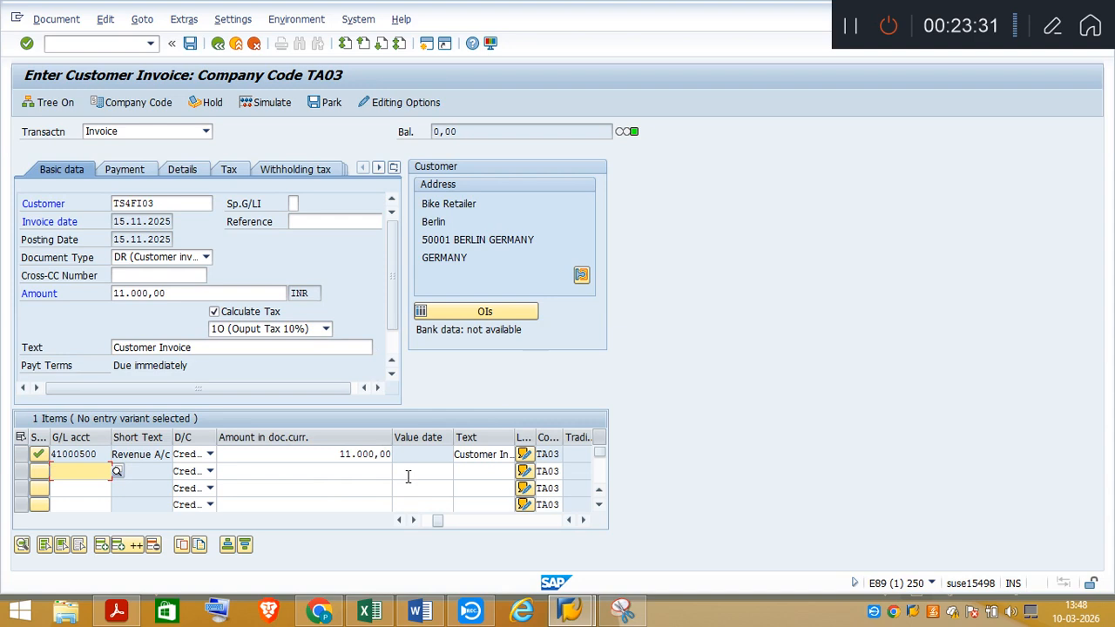
Simulate the invoice and enter "Customer Invoice" as the text of the output tax item
{"action": "left_click", "coordinate": [269, 105]}
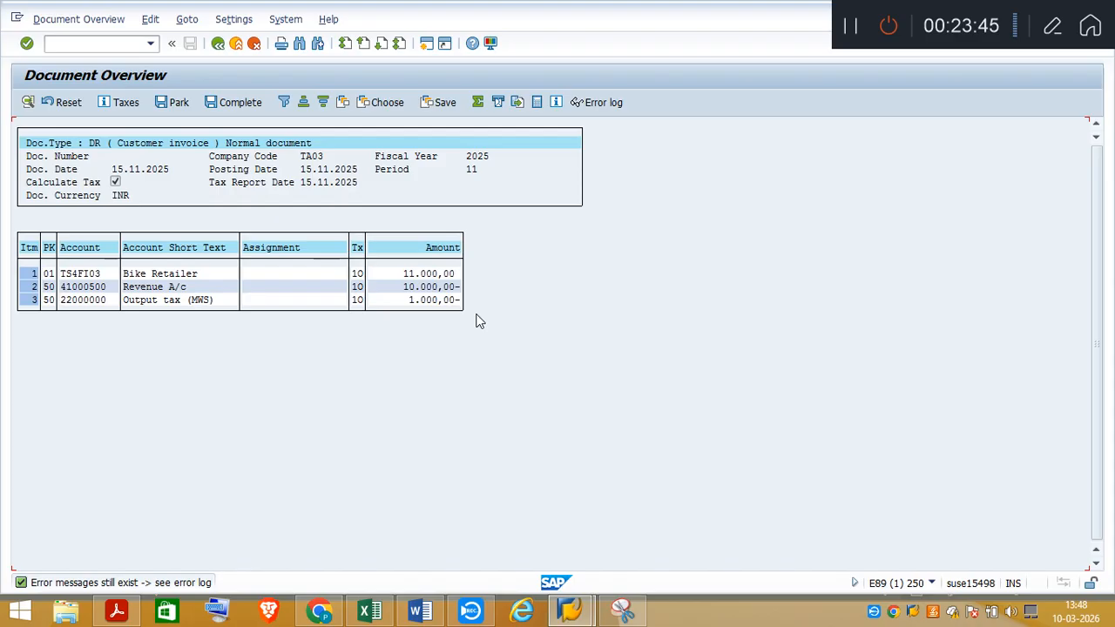
{"action": "double_click", "coordinate": [136, 302]}
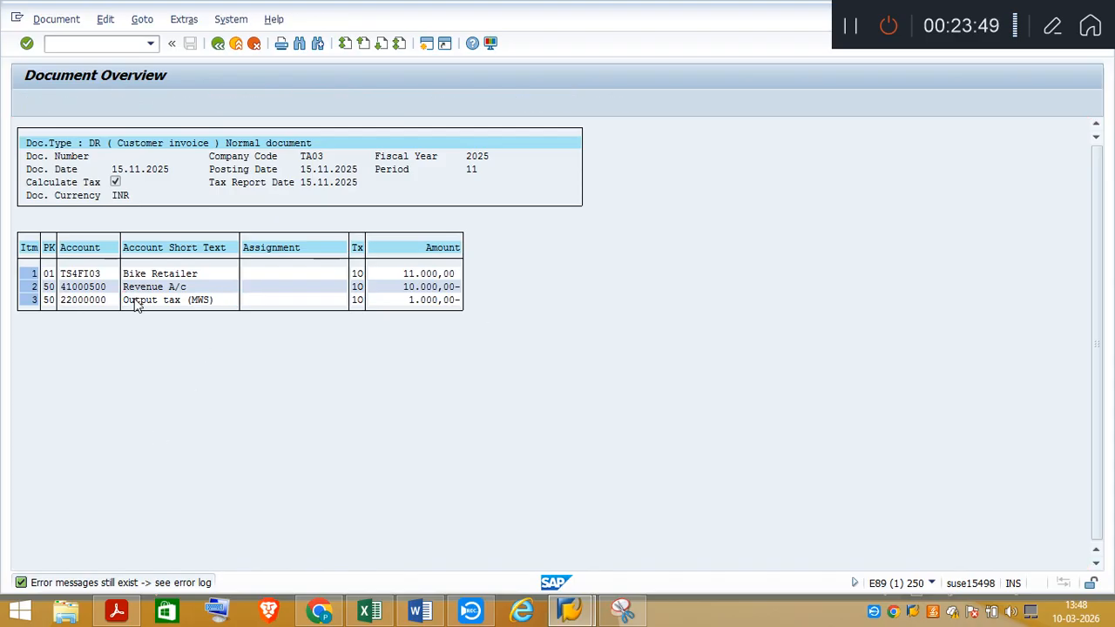
{"action": "left_click", "coordinate": [130, 293]}
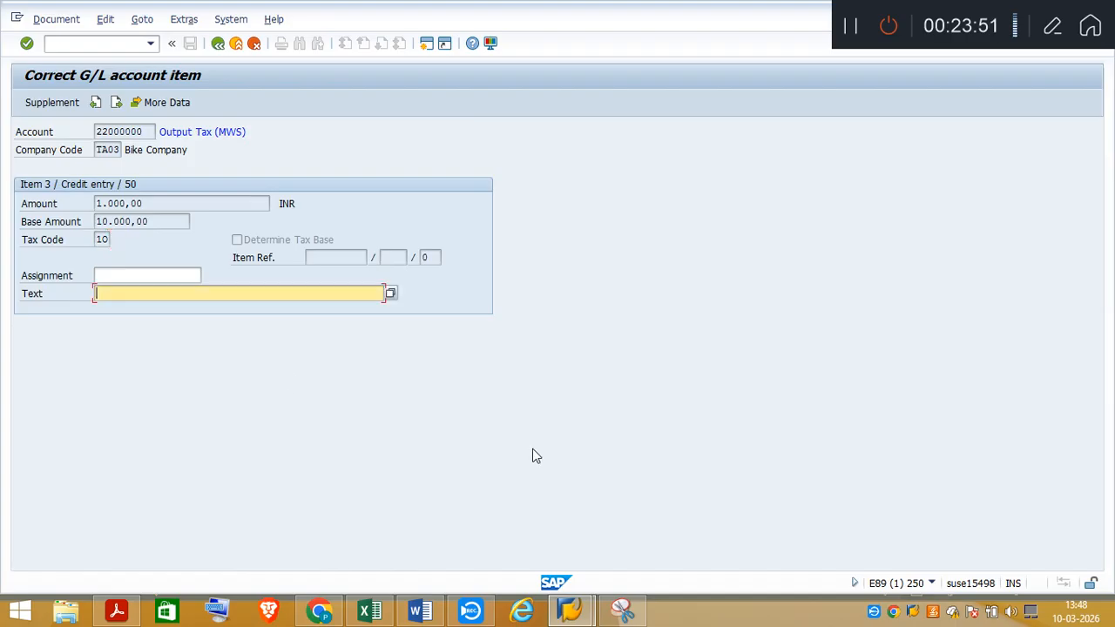
{"action": "type", "text": "Customer Ino"}
{"action": "key", "text": "BackSpace"}
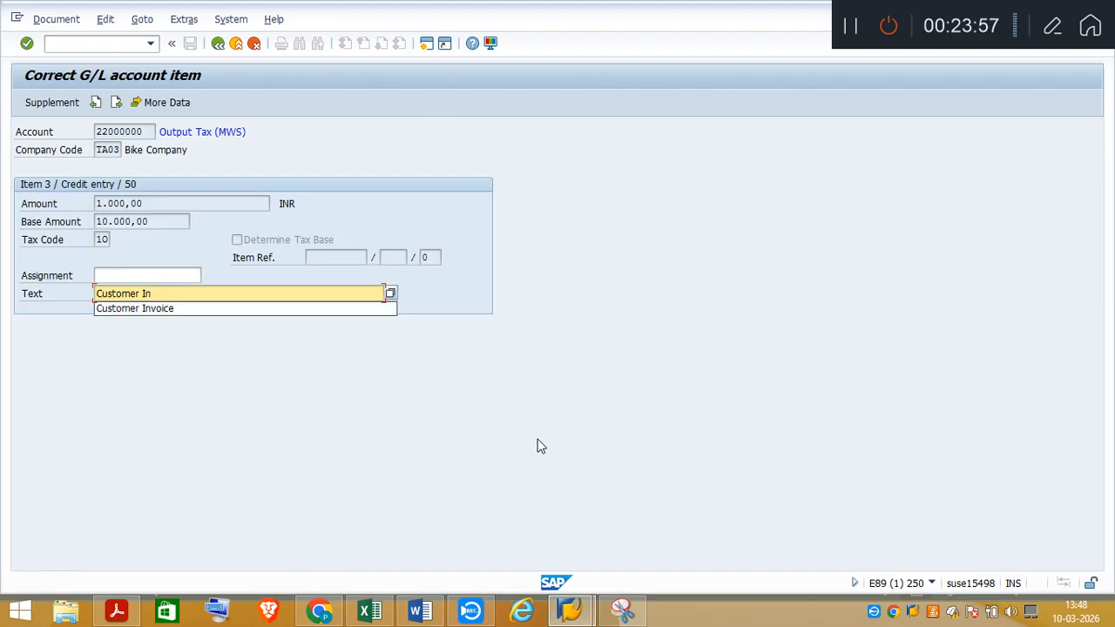
{"action": "type", "text": "voice"}
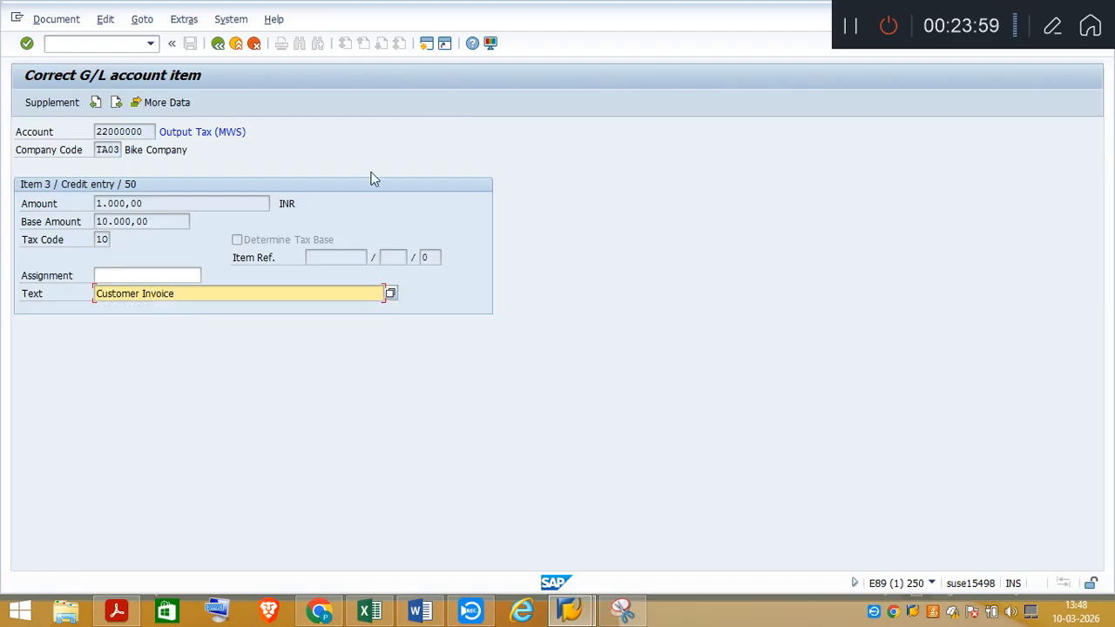
Post the customer invoice and copy its document number from the details of the posting message
{"action": "left_click", "coordinate": [218, 44]}
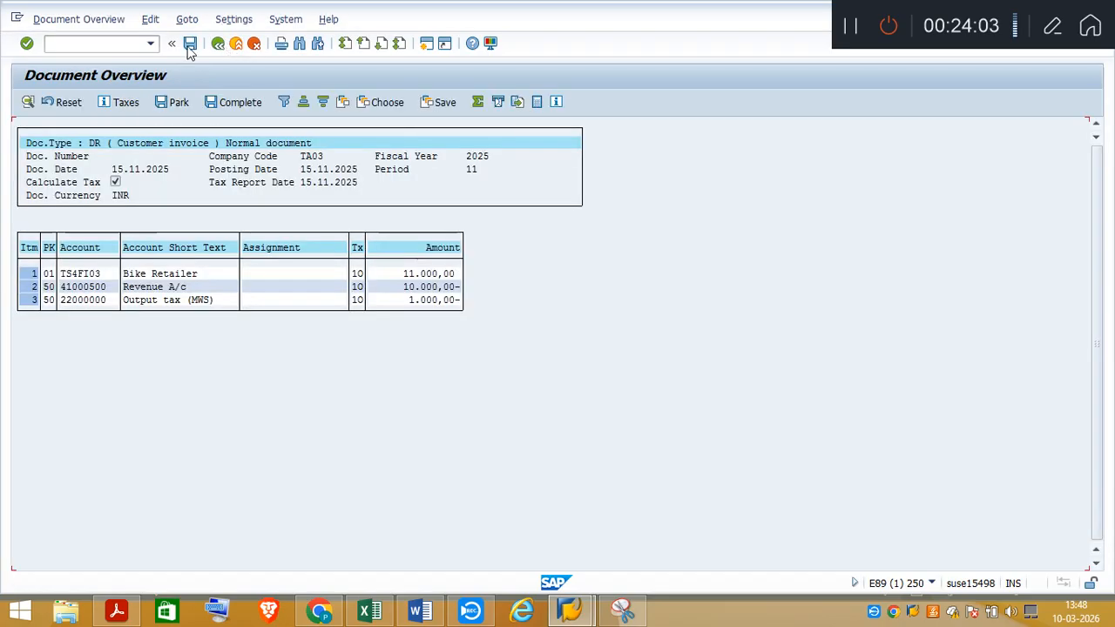
{"action": "left_click", "coordinate": [190, 43]}
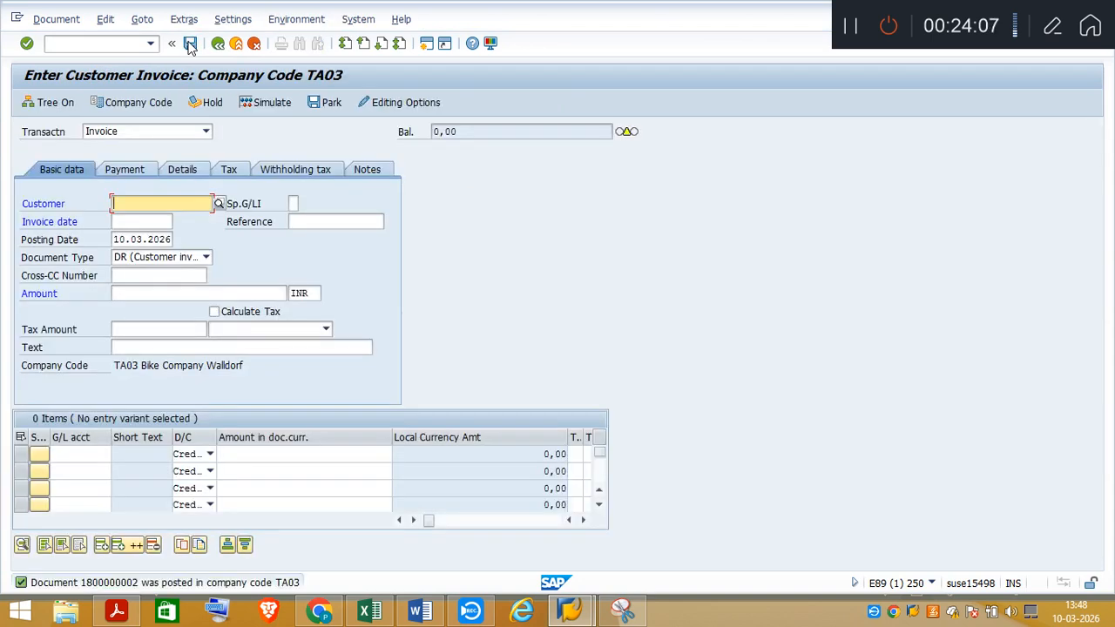
{"action": "left_click", "coordinate": [110, 585]}
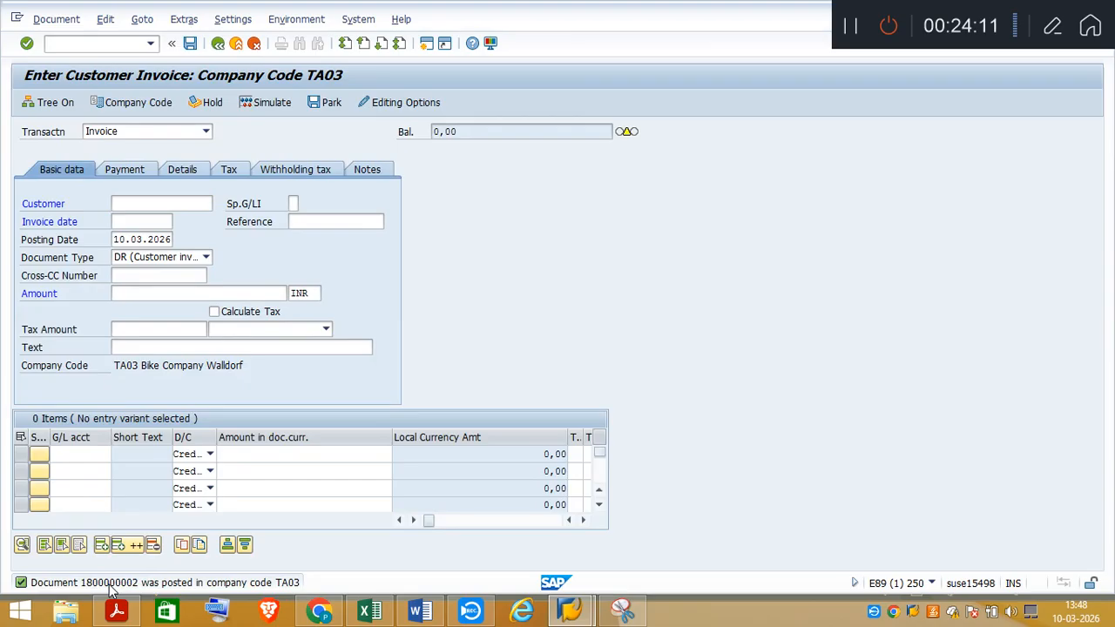
{"action": "double_click", "coordinate": [110, 586]}
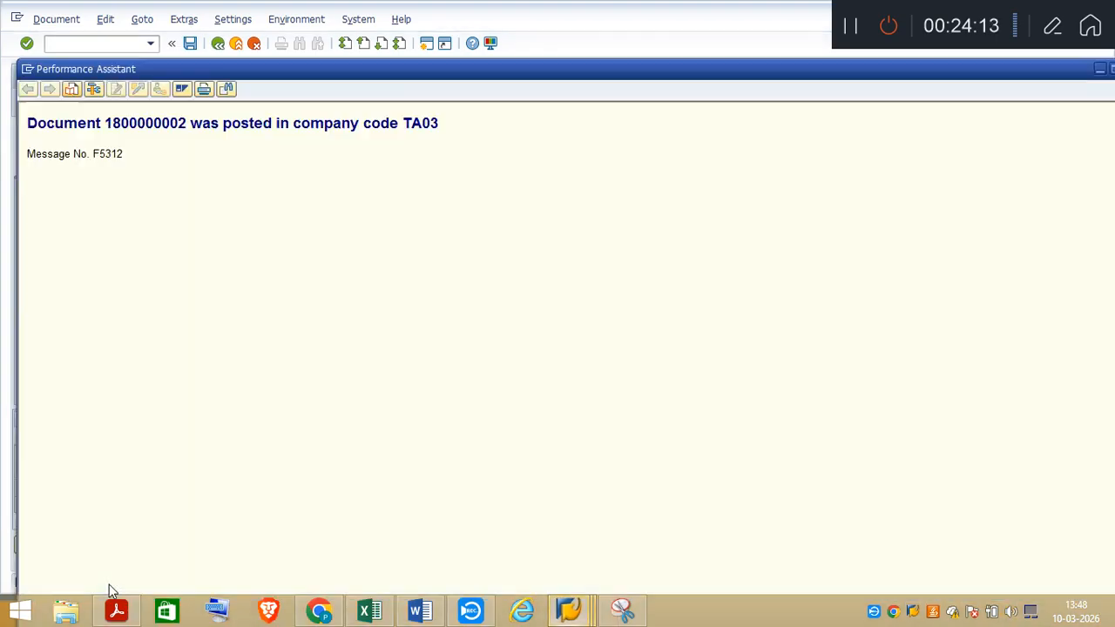
{"action": "left_click_drag", "start_coordinate": [105, 122], "coordinate": [190, 123]}
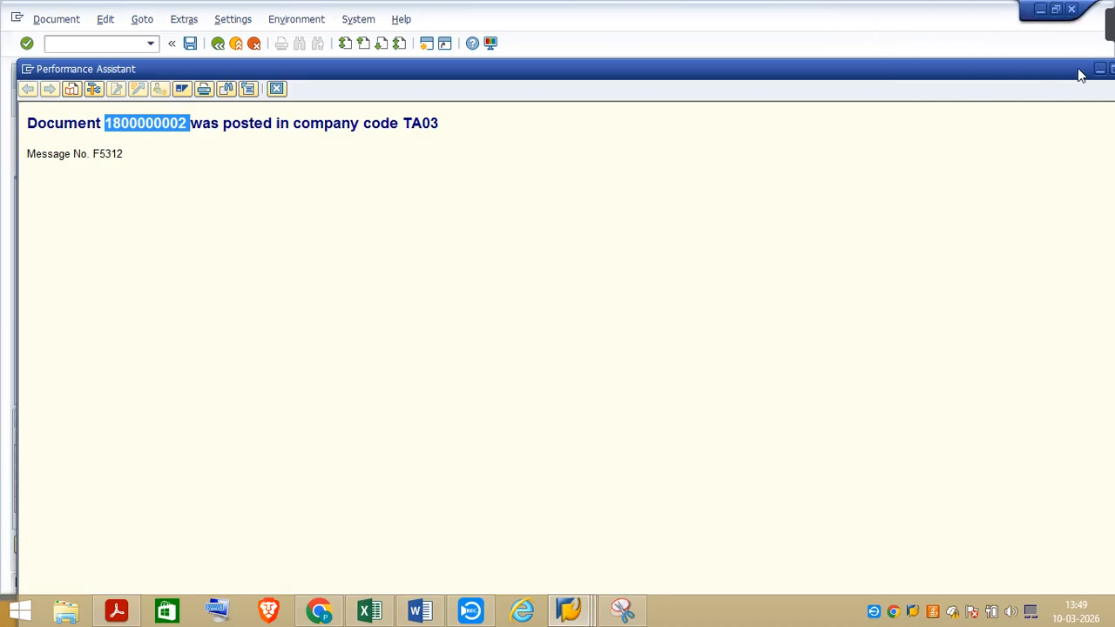
{"action": "left_click", "coordinate": [1100, 69]}
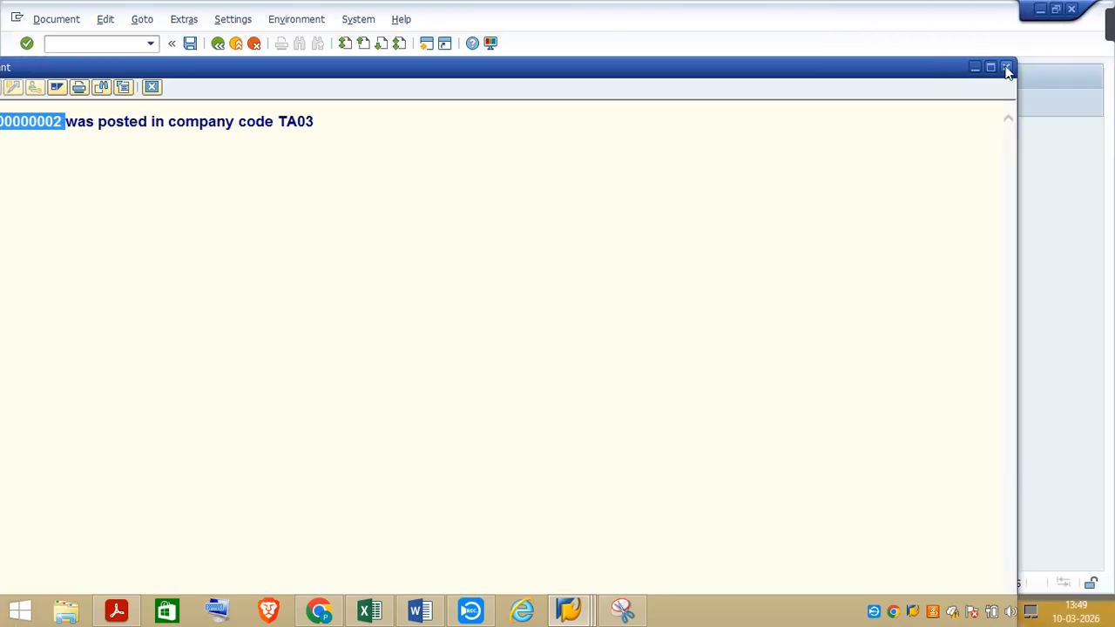
{"action": "left_click", "coordinate": [1005, 66]}
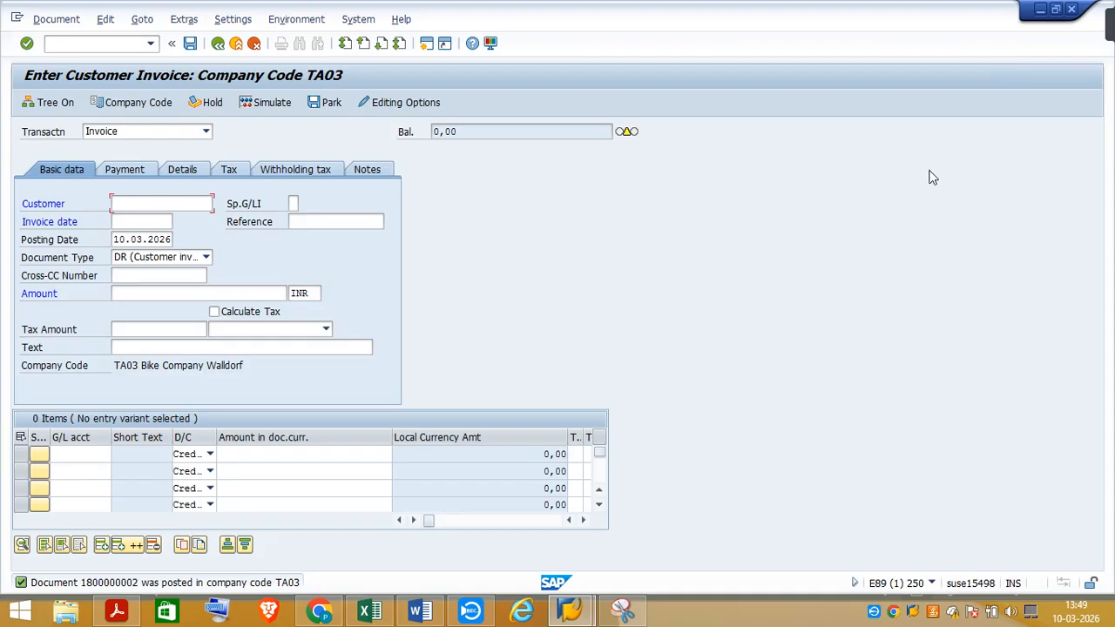
Switch to the SAP Certification workbook in Excel, enter "Document No" in C972, and paste the copied document number into F972
{"action": "left_click", "coordinate": [380, 616]}
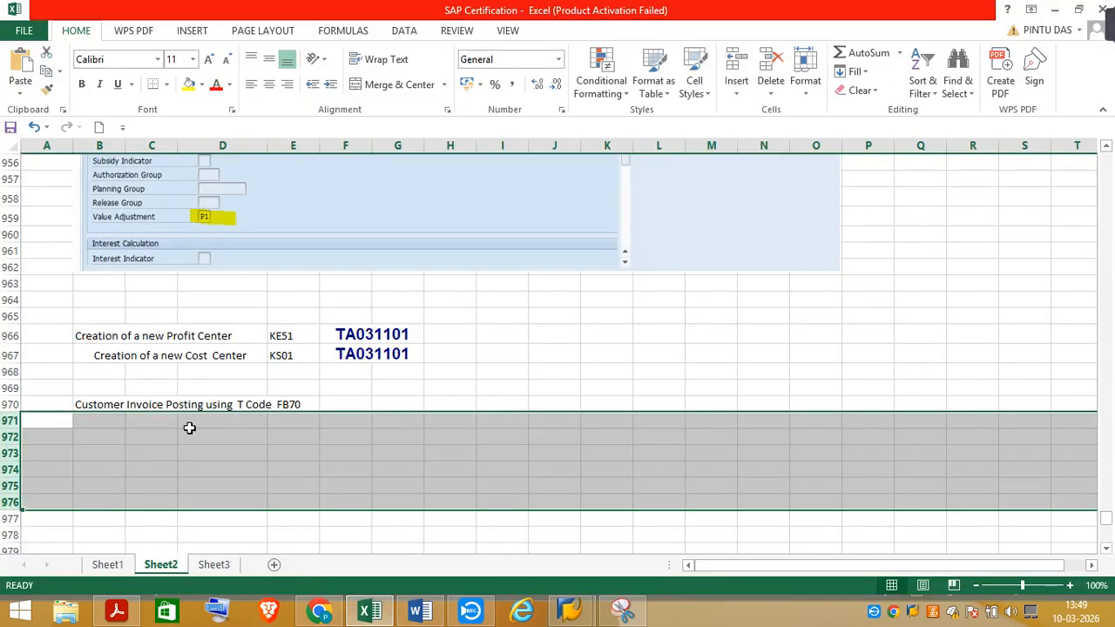
{"action": "left_click", "coordinate": [150, 433]}
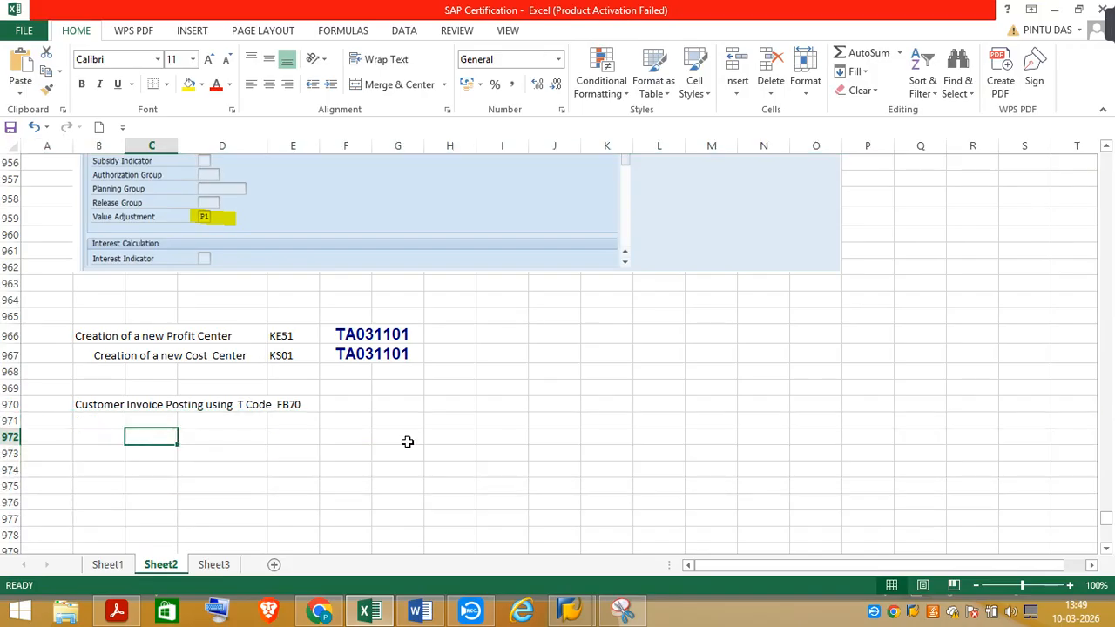
{"action": "type", "text": "Documet"}
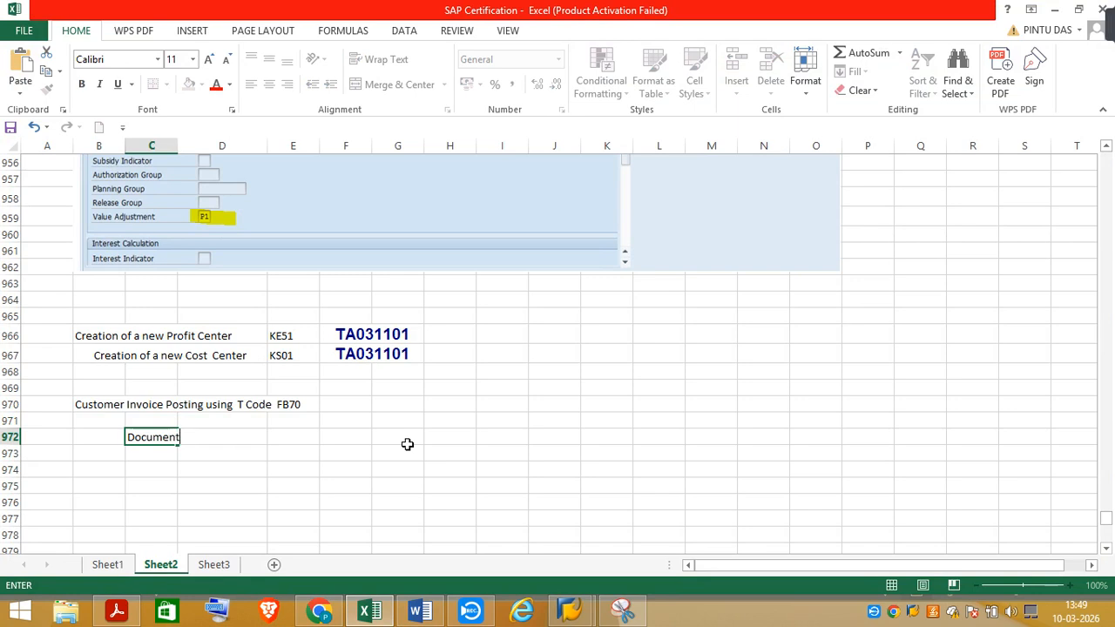
{"action": "type", "text": "No"}
{"action": "left_click", "coordinate": [356, 438]}
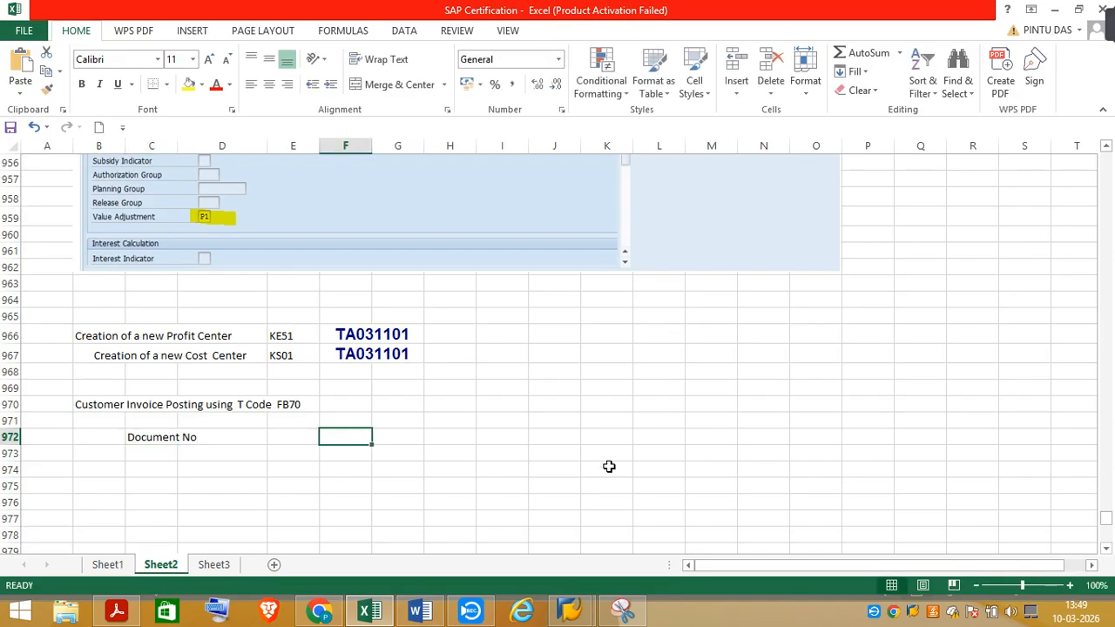
{"action": "type", "text": "2E+09"}
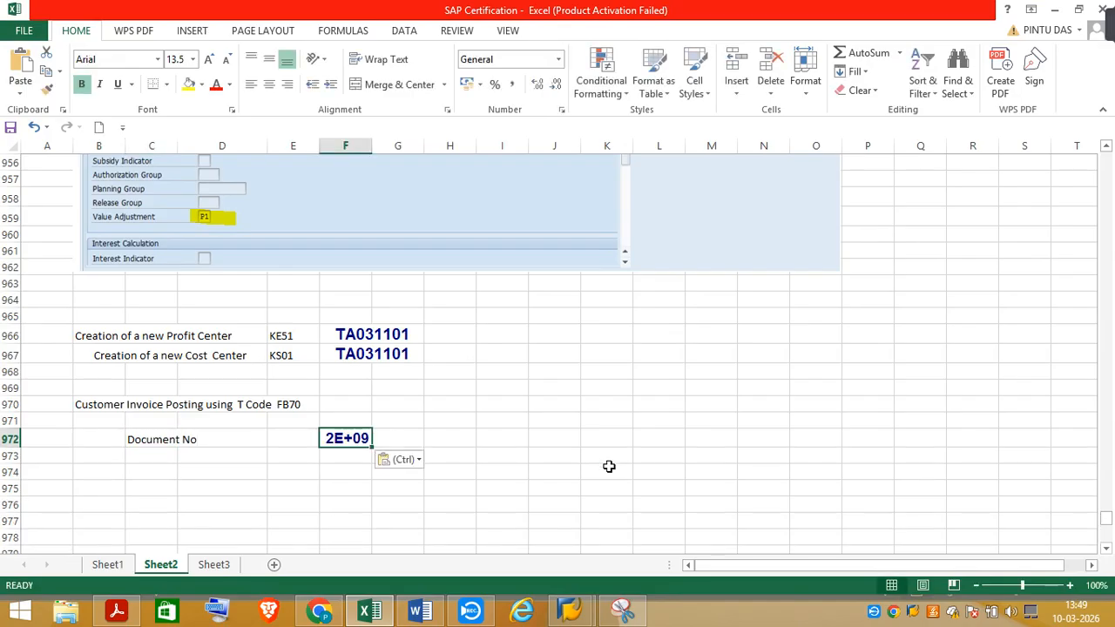
Format the document number in F972 as a Number with 0 decimal places
{"action": "right_click", "coordinate": [355, 438]}
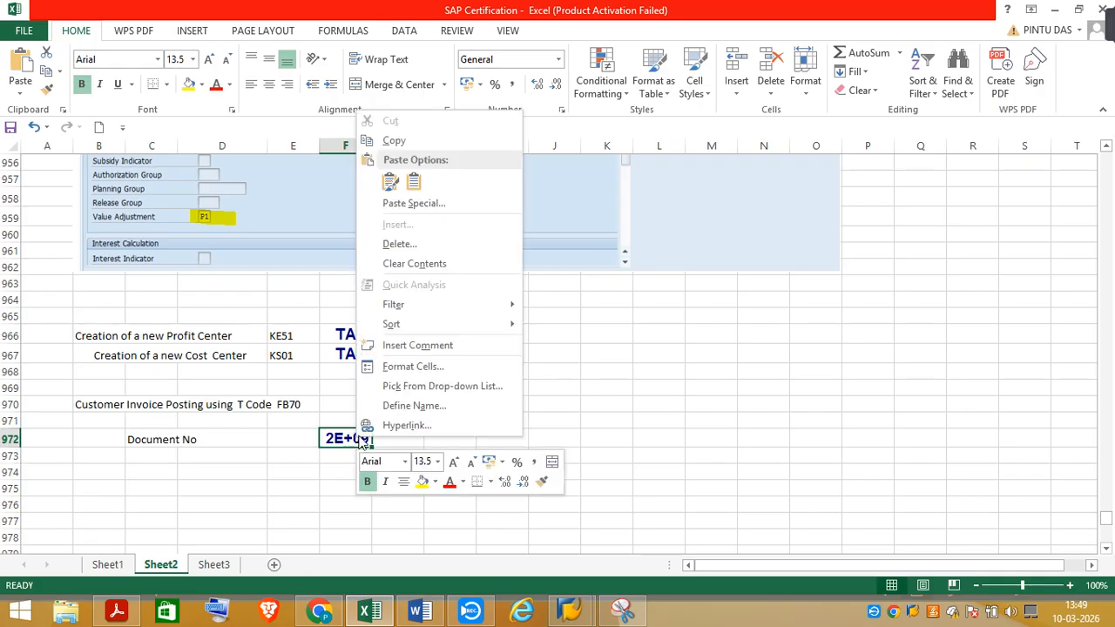
{"action": "left_click", "coordinate": [402, 366]}
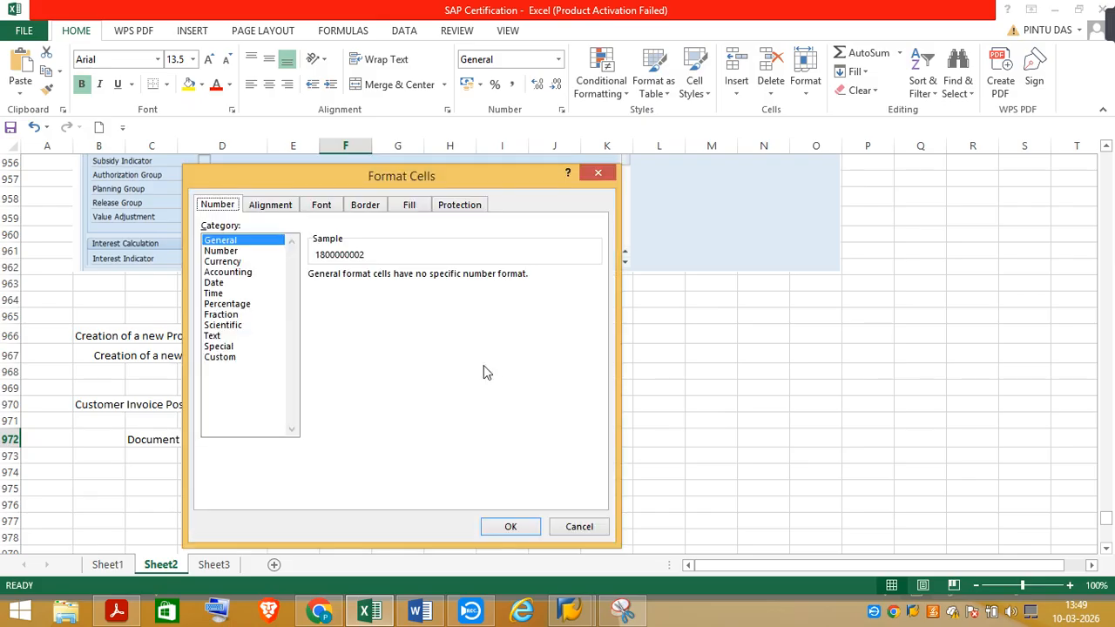
{"action": "left_click", "coordinate": [221, 251]}
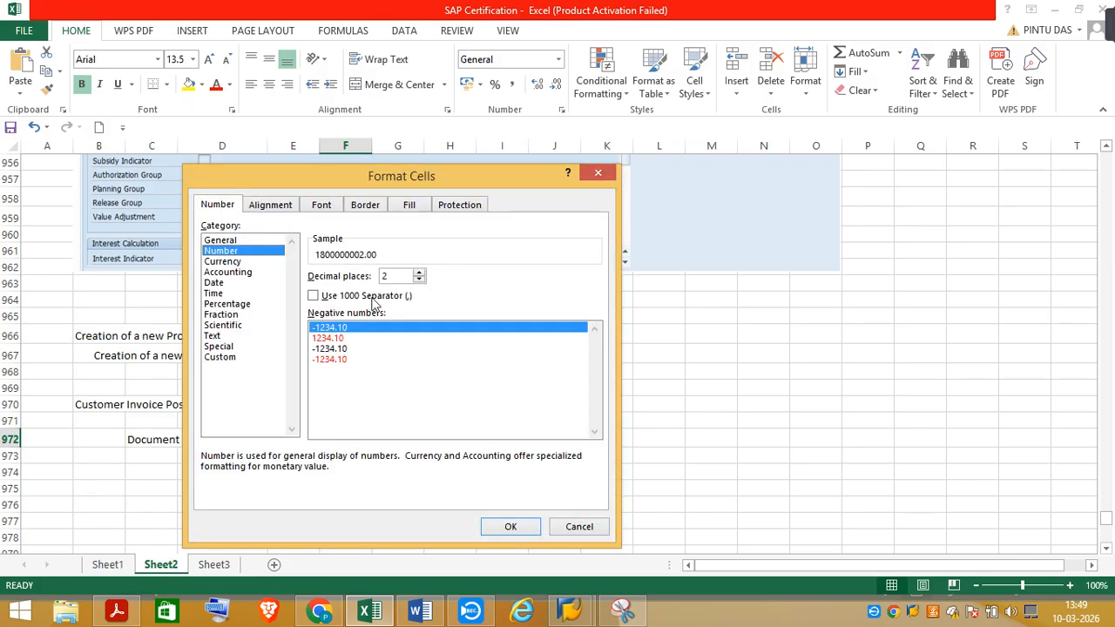
{"action": "left_click", "coordinate": [419, 280]}
{"action": "left_click", "coordinate": [419, 279]}
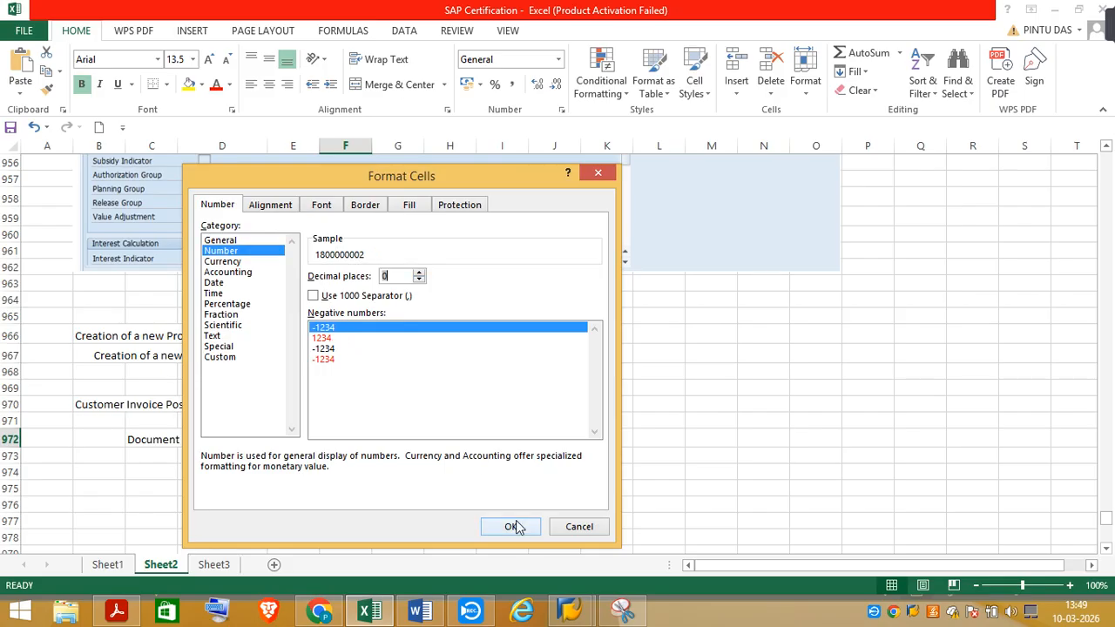
{"action": "left_click", "coordinate": [511, 527]}
{"action": "left_click", "coordinate": [665, 450]}
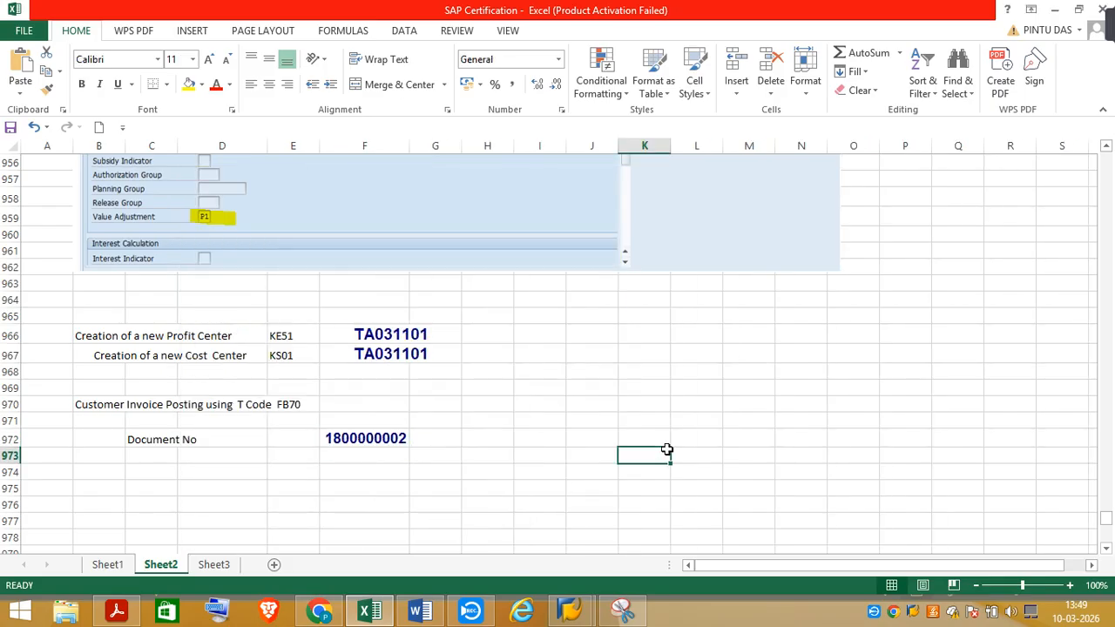
Switch to the task PDF in Acrobat and check the dates, amount and tax code required for Invoice 2
{"action": "left_click", "coordinate": [127, 616]}
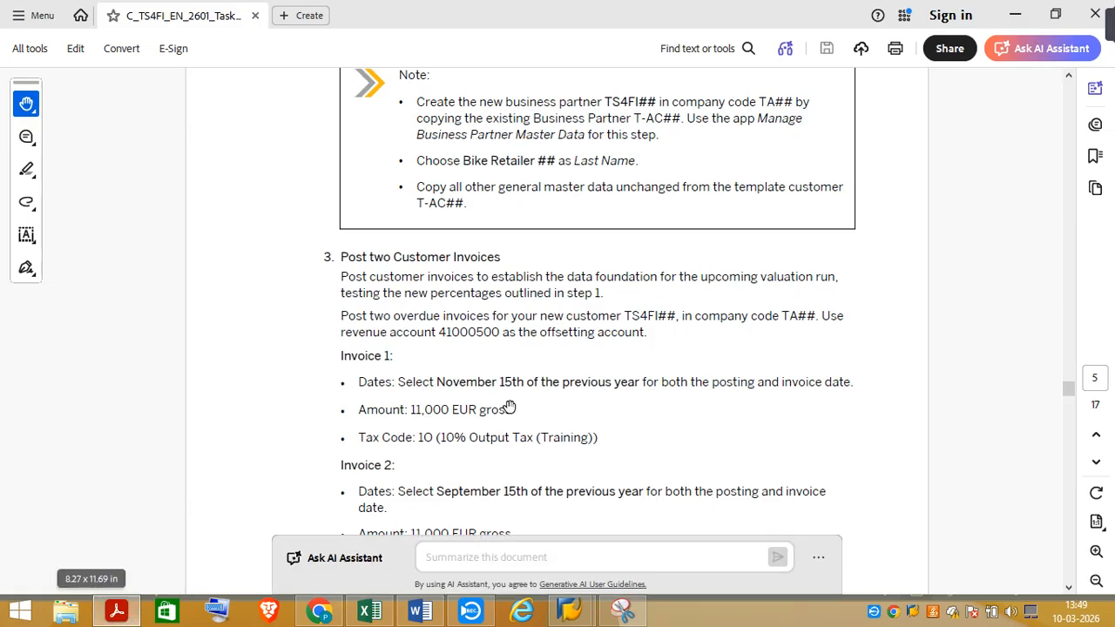
{"action": "left_click", "coordinate": [1069, 590]}
{"action": "left_click", "coordinate": [1069, 590]}
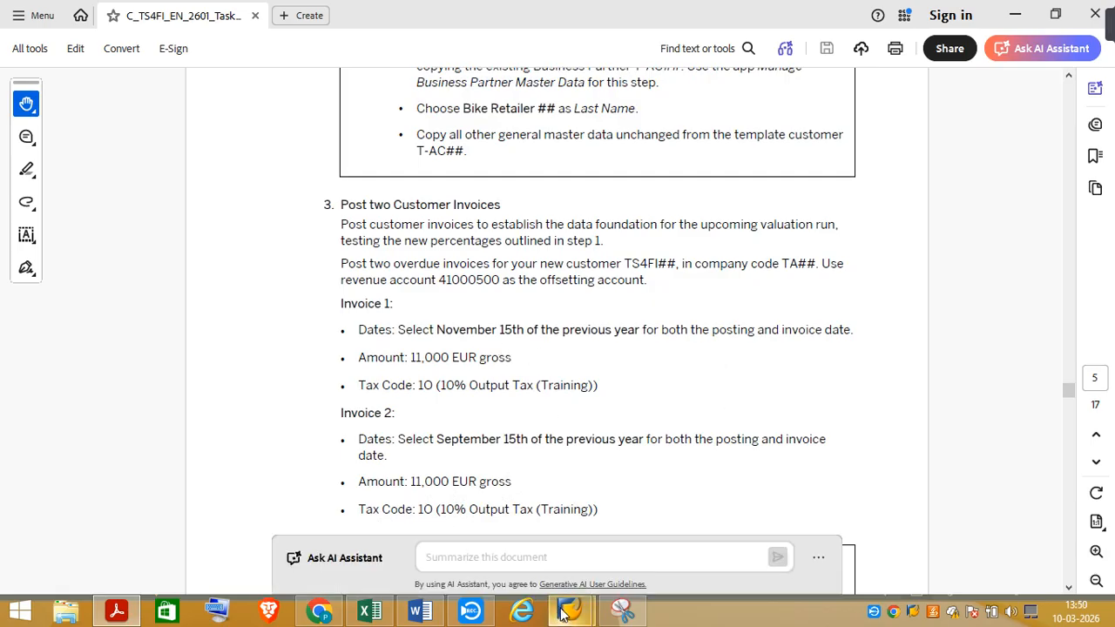
Switch back to SAP, restart transaction FB70 with /nFB70, and choose Bike Retailer as the customer
{"action": "mouse_move", "coordinate": [591, 617]}
{"action": "left_click", "coordinate": [645, 551]}
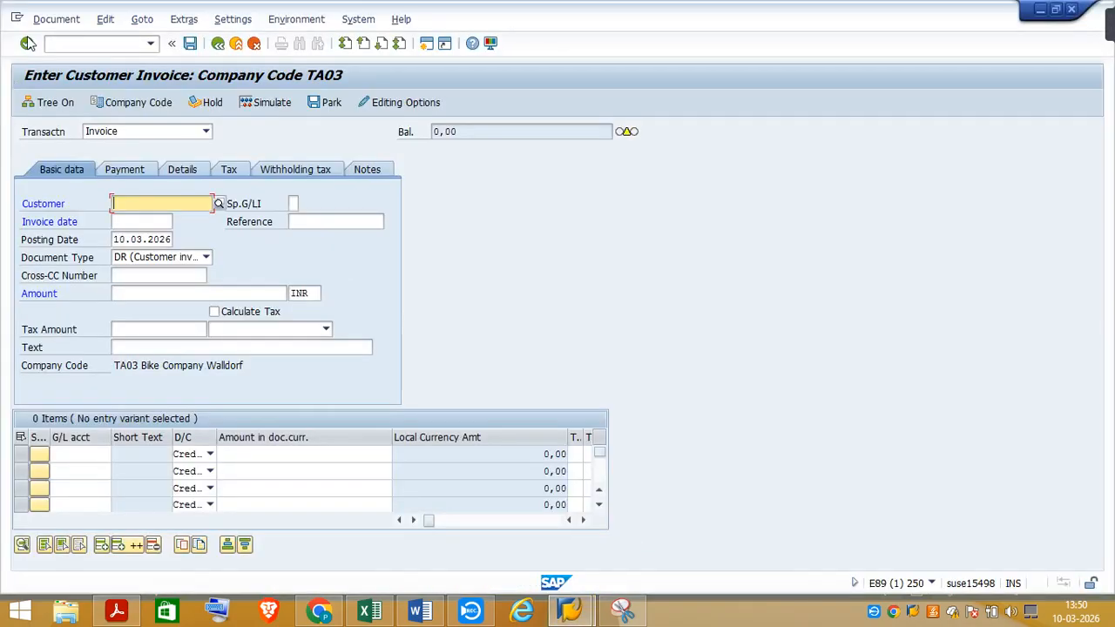
{"action": "left_click", "coordinate": [68, 41]}
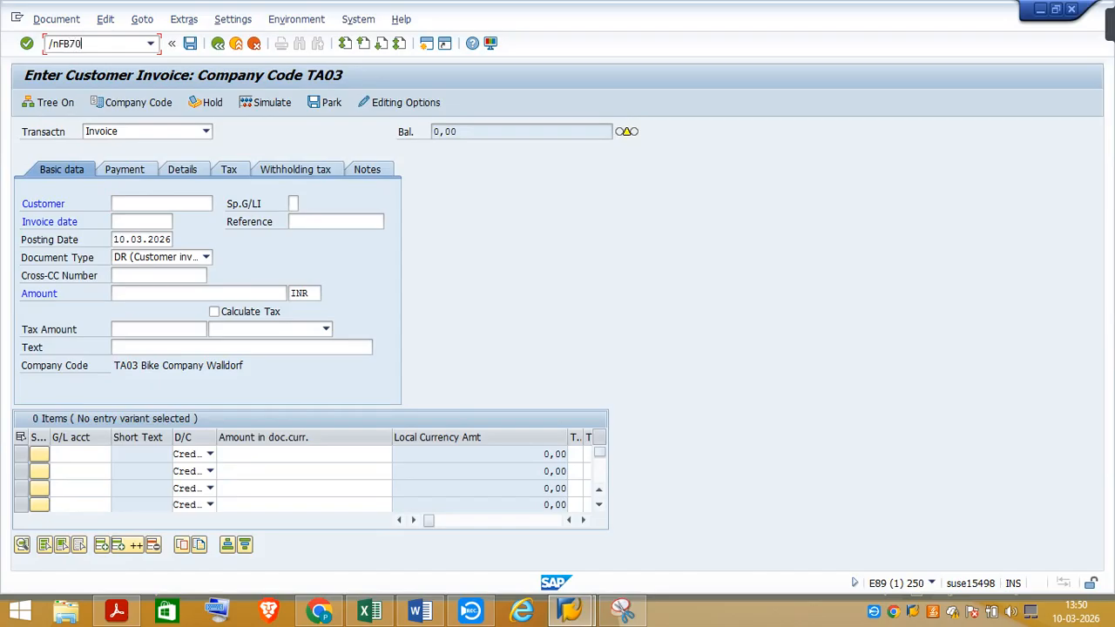
{"action": "type", "text": "/nFB70"}
{"action": "key", "text": "Return"}
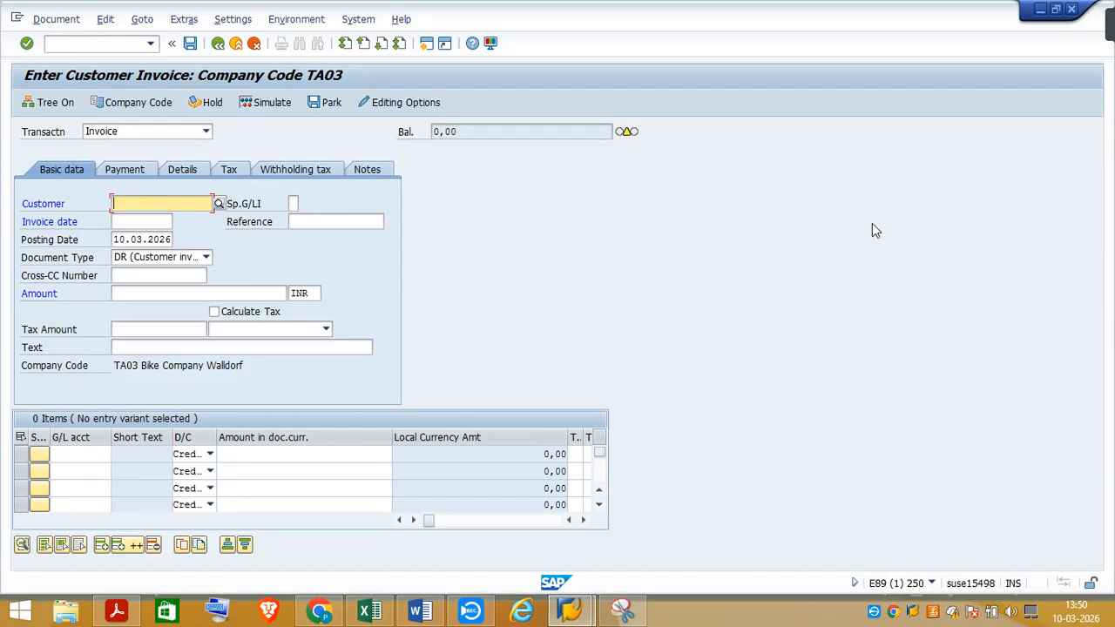
{"action": "type", "text": "T"}
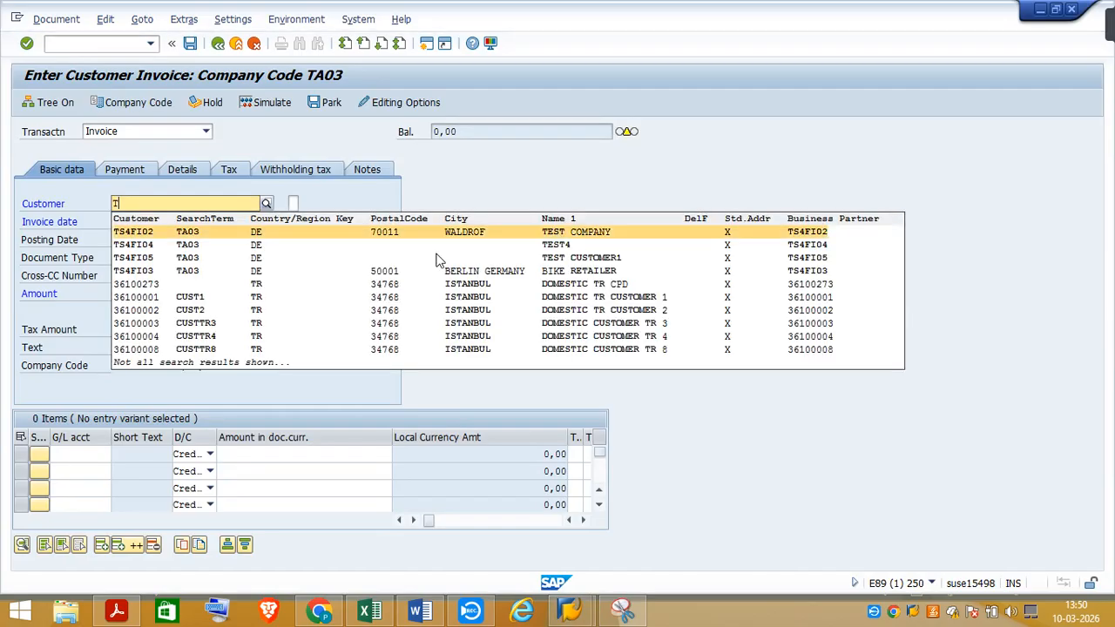
{"action": "left_click", "coordinate": [154, 271]}
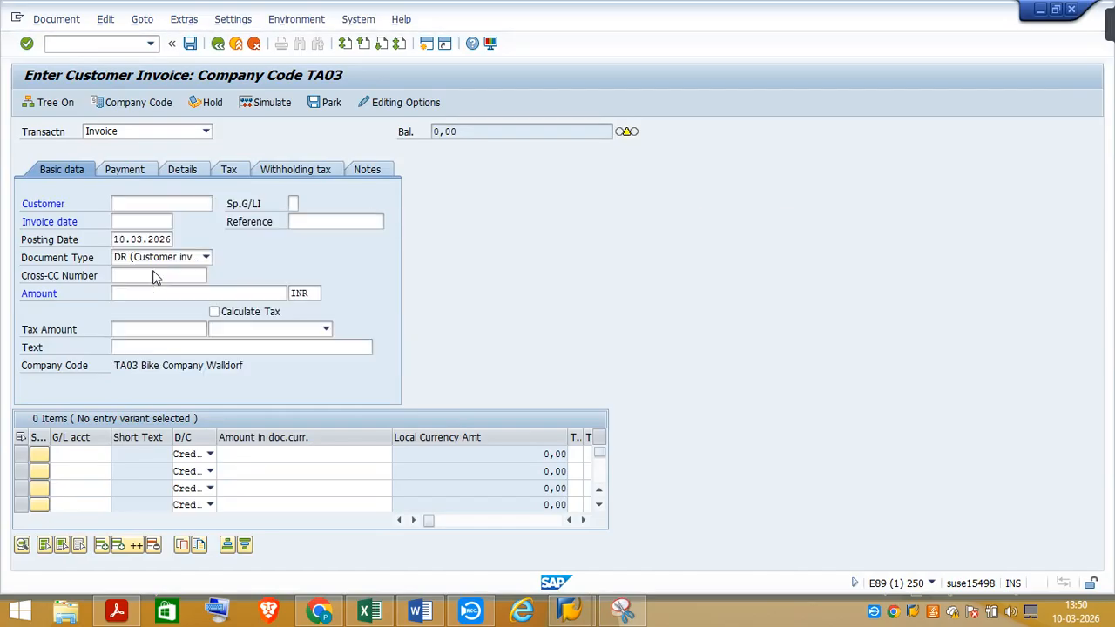
Set both the invoice date and the posting date to 15.09.2025
{"action": "left_click", "coordinate": [141, 223]}
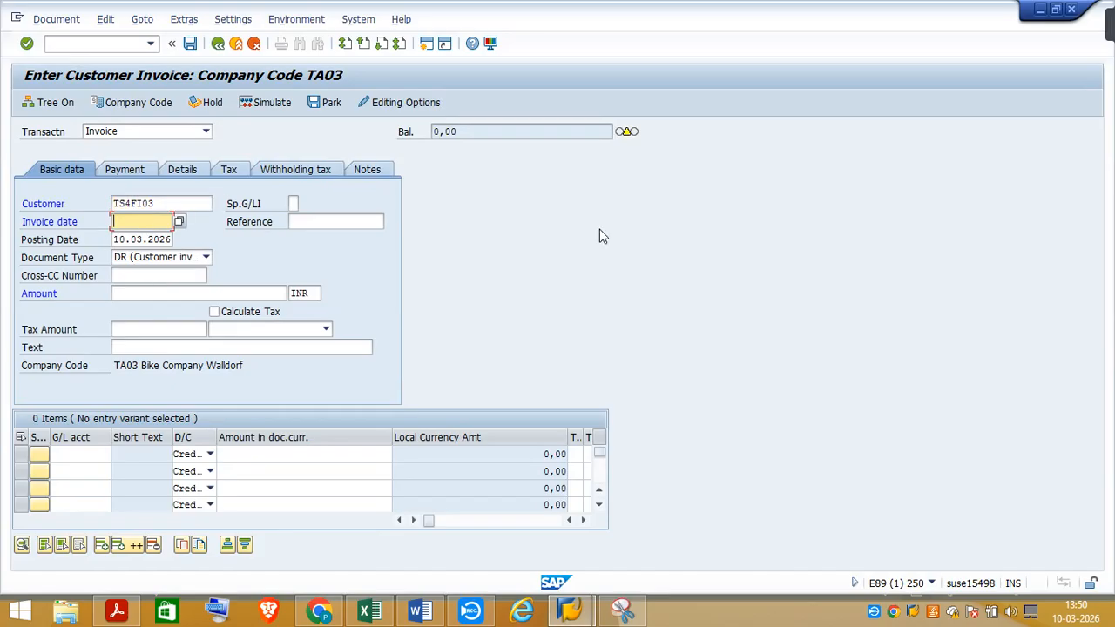
{"action": "type", "text": "1"}
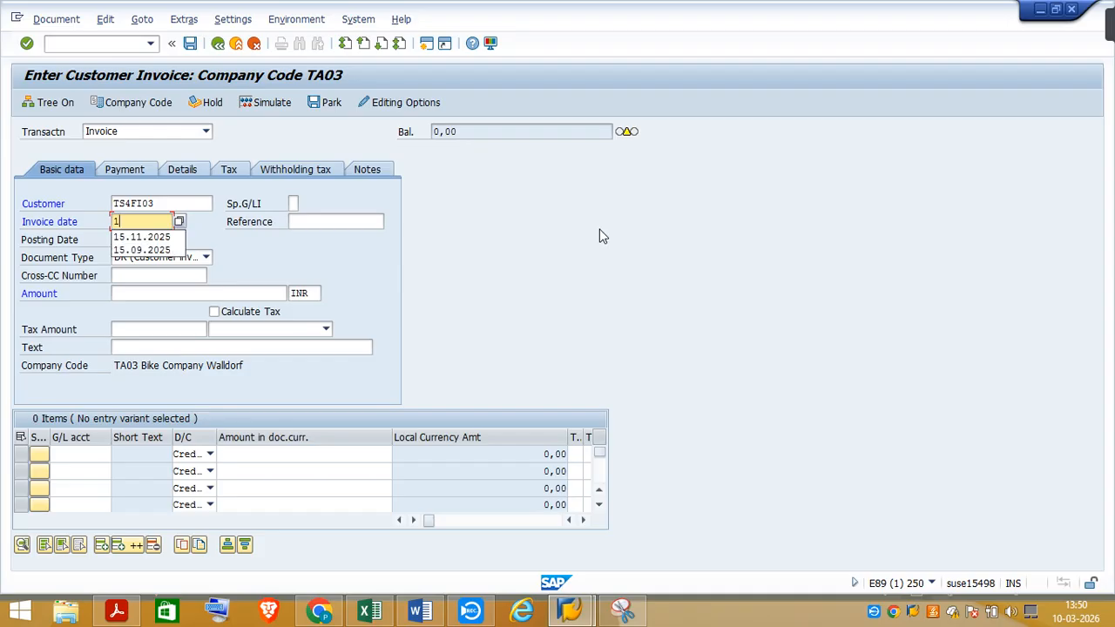
{"action": "type", "text": "5"}
{"action": "left_click", "coordinate": [142, 250]}
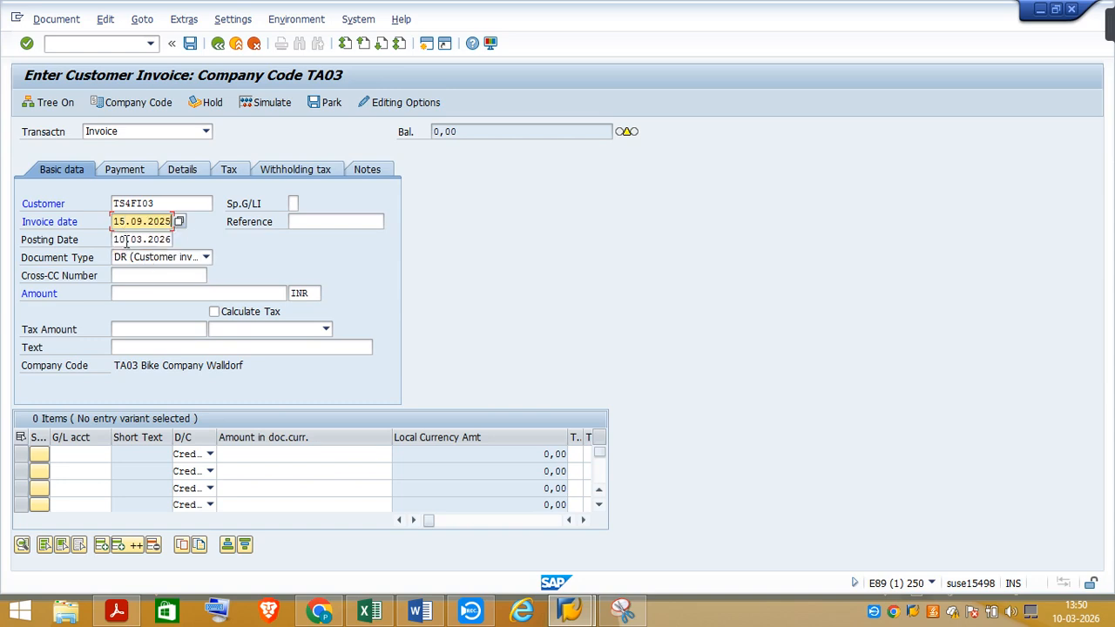
{"action": "left_click", "coordinate": [124, 240]}
{"action": "left_click_drag", "start_coordinate": [116, 239], "coordinate": [174, 241]}
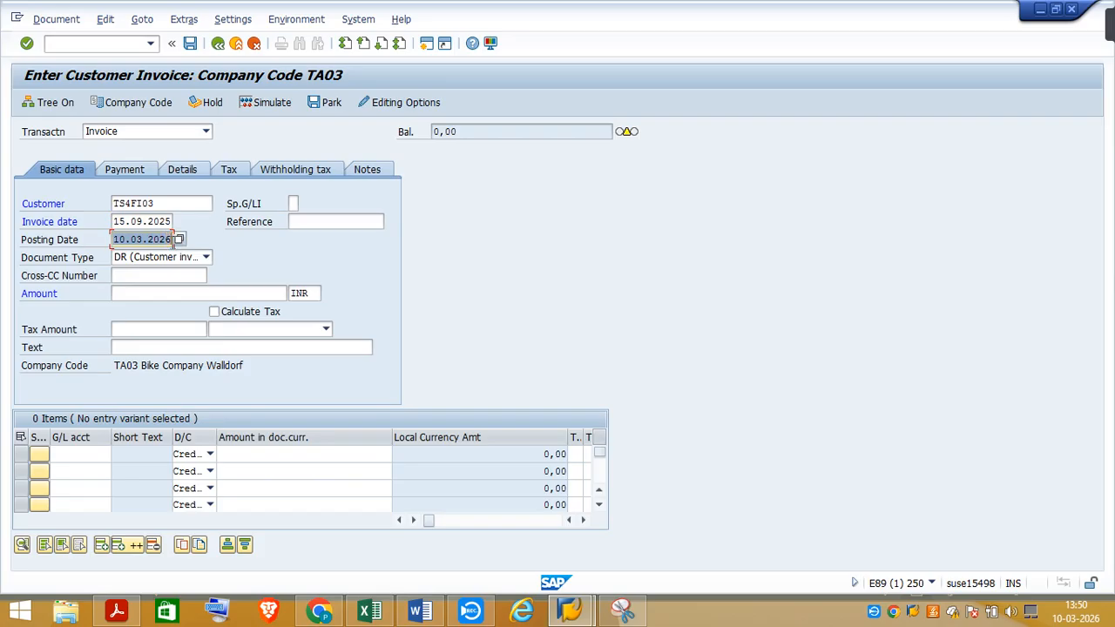
{"action": "type", "text": "15"}
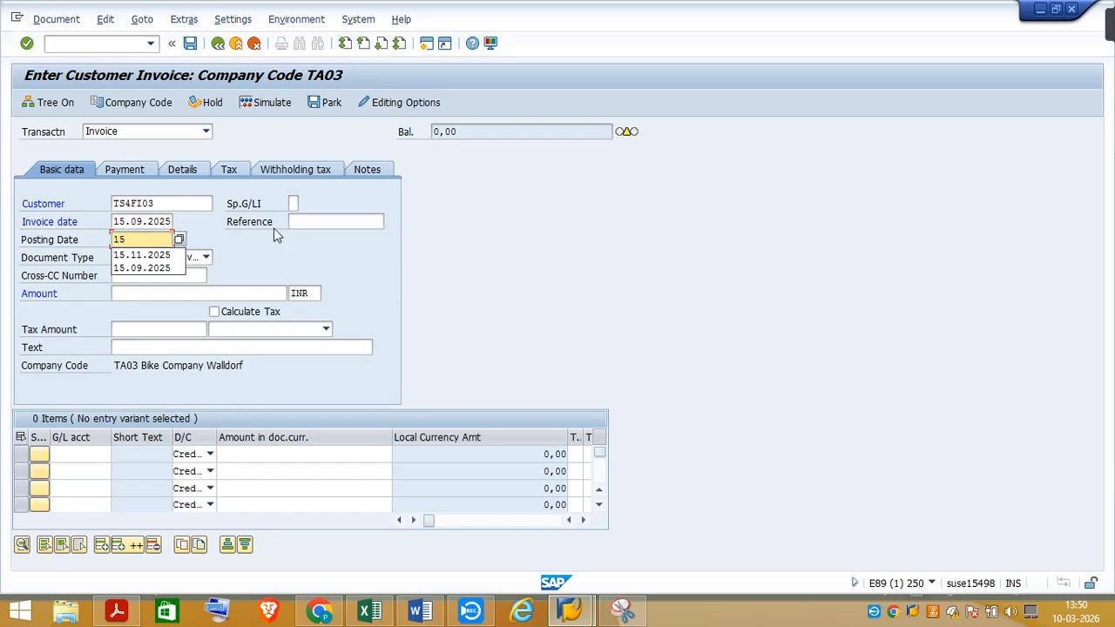
{"action": "left_click", "coordinate": [132, 269]}
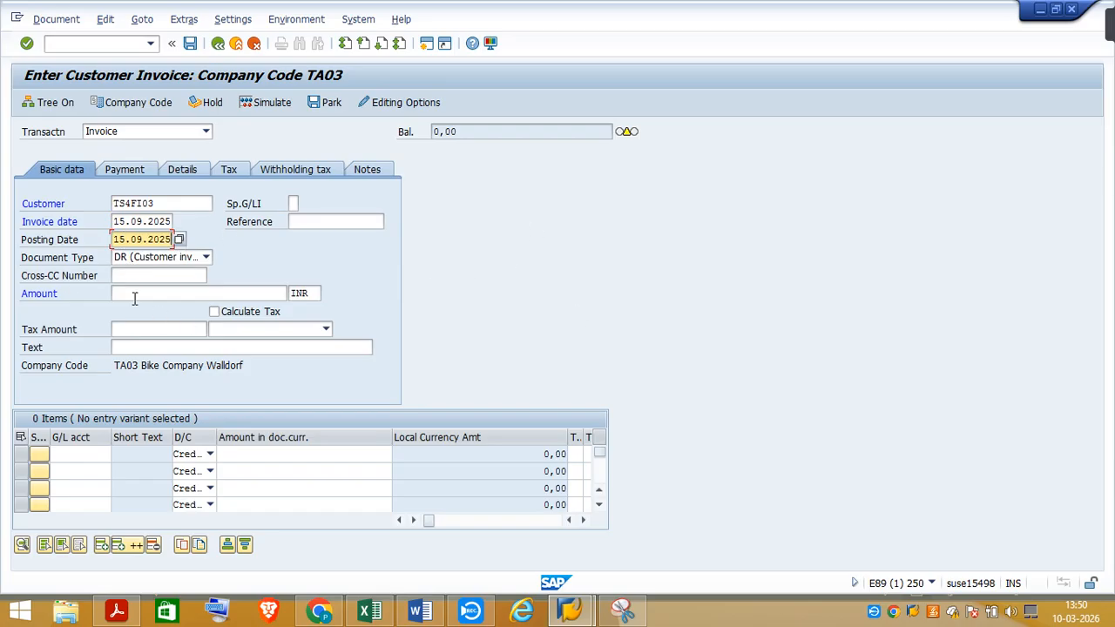
Enter an invoice amount of 11000 with Calculate Tax switched on, and confirm the header data
{"action": "left_click", "coordinate": [132, 294]}
{"action": "type", "text": "1"}
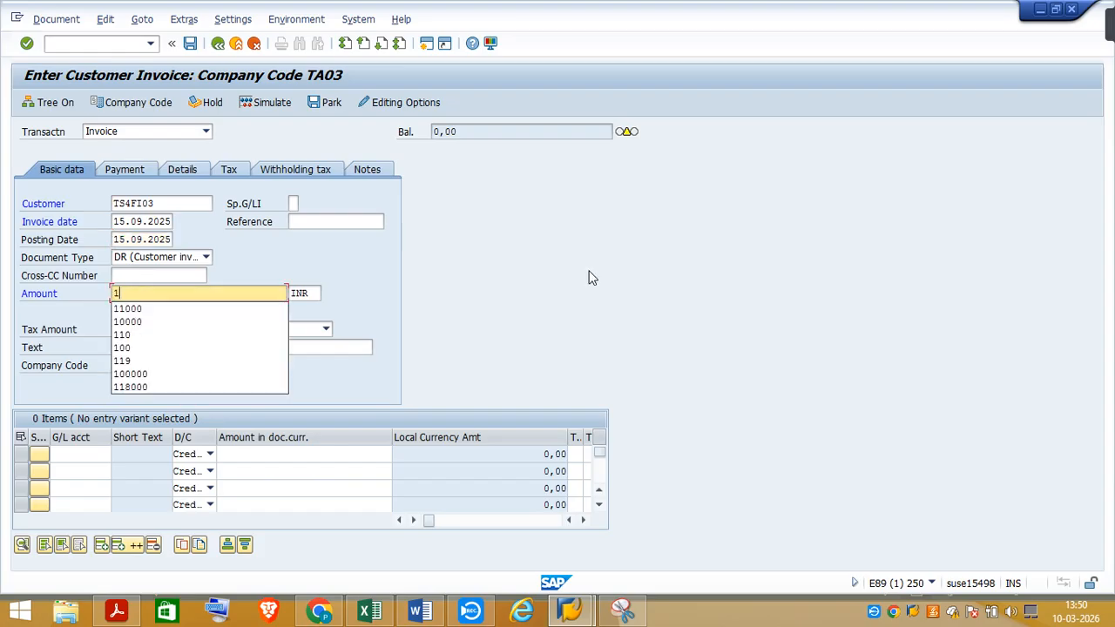
{"action": "type", "text": "000"}
{"action": "key", "text": "BackSpace"}
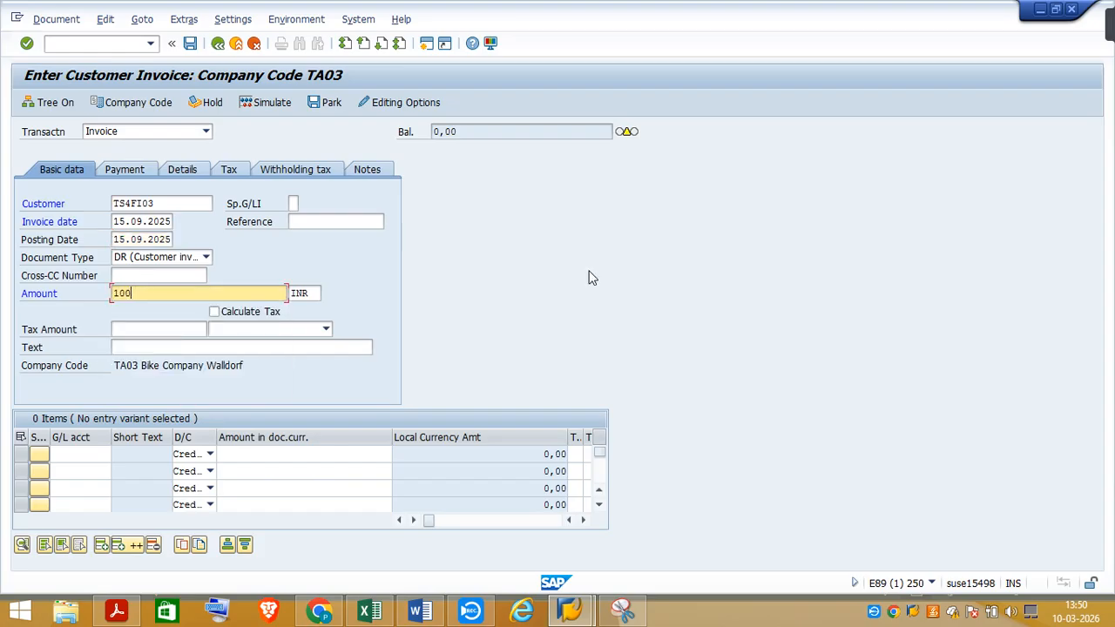
{"action": "type", "text": "1000"}
{"action": "left_click", "coordinate": [214, 313]}
{"action": "key", "text": "Return"}
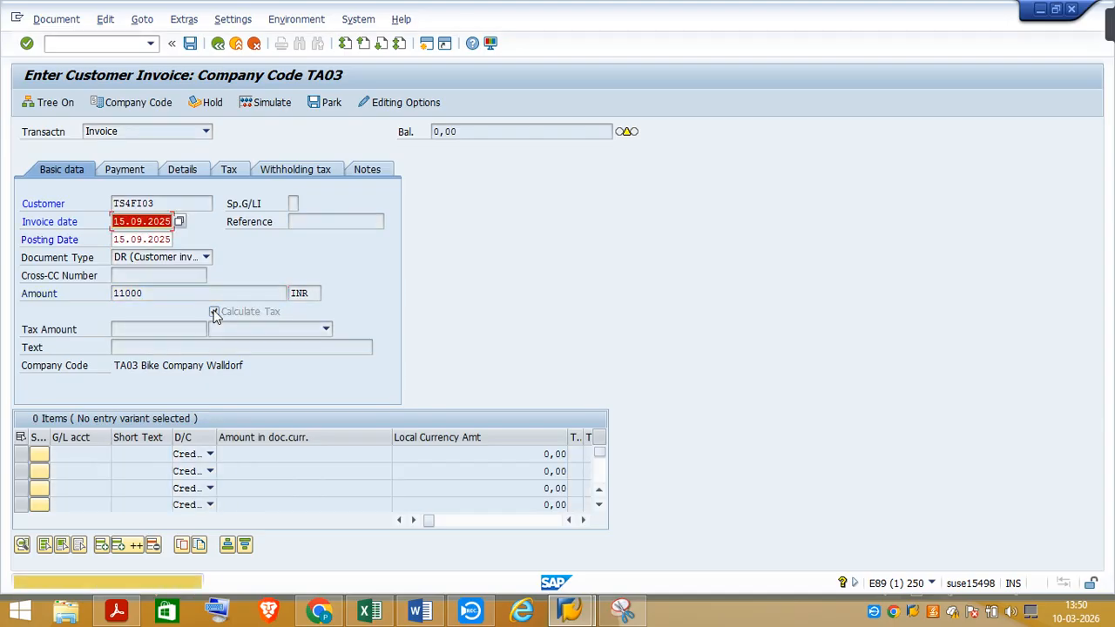
{"action": "key", "text": "Return"}
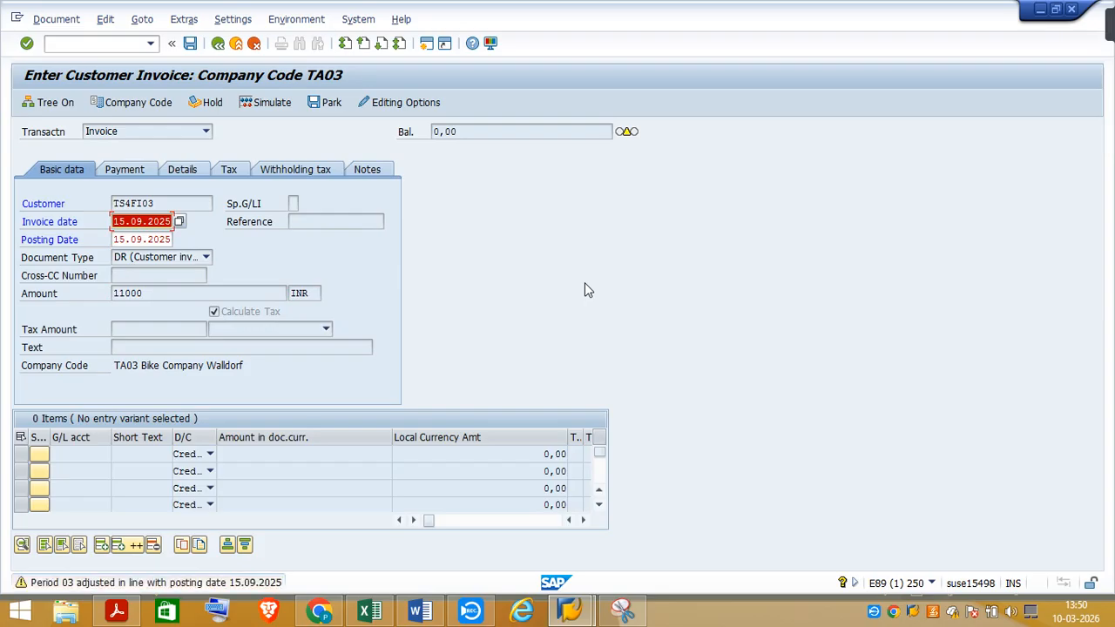
{"action": "key", "text": "Return"}
{"action": "key", "text": "Return"}
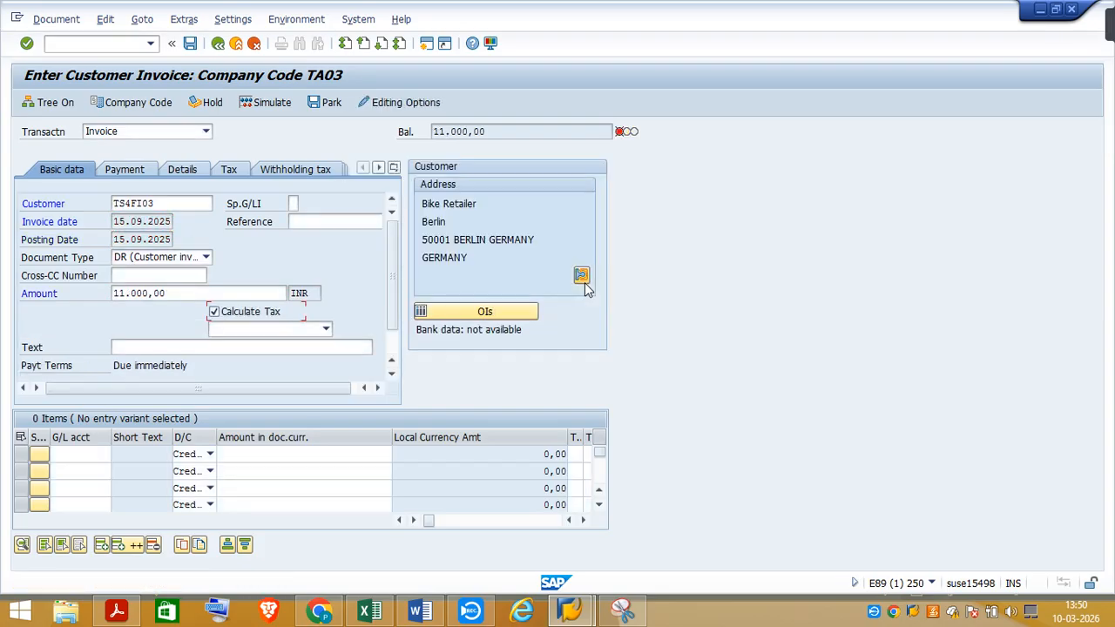
Select tax code 1O (10% output tax) and enter "Customer Invoice" as the header text
{"action": "left_click", "coordinate": [326, 328]}
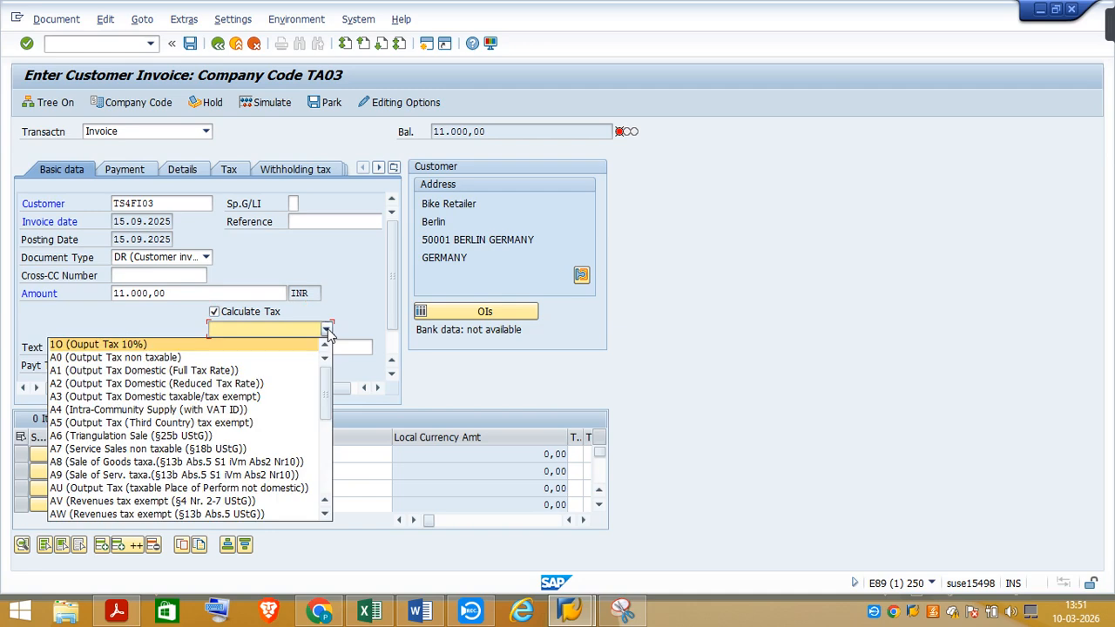
{"action": "left_click", "coordinate": [100, 346]}
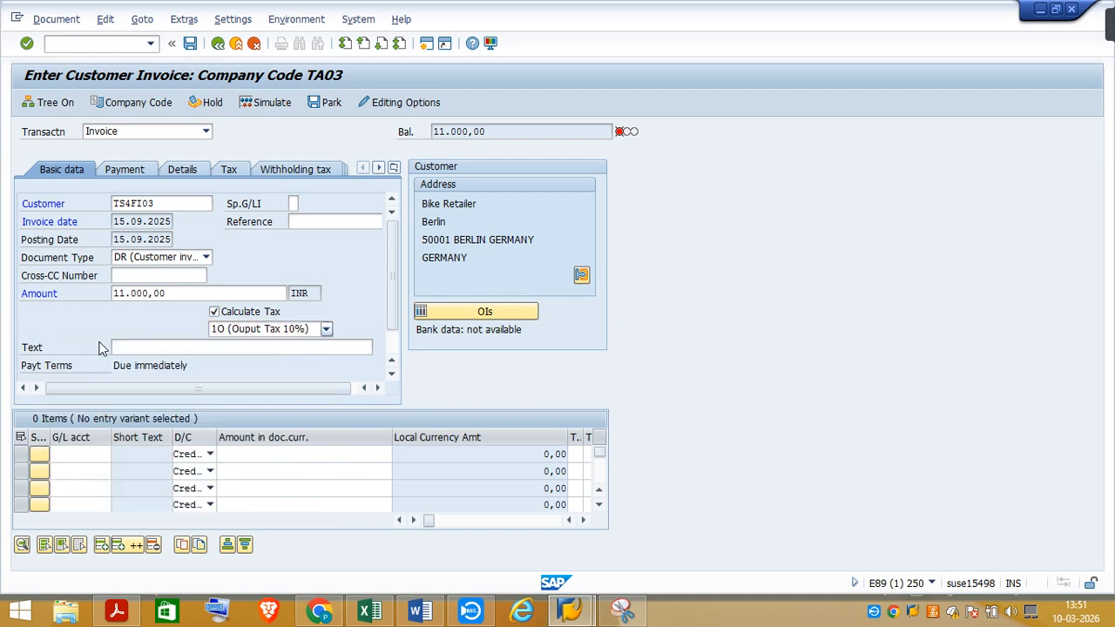
{"action": "left_click", "coordinate": [152, 348]}
{"action": "type", "text": "C"}
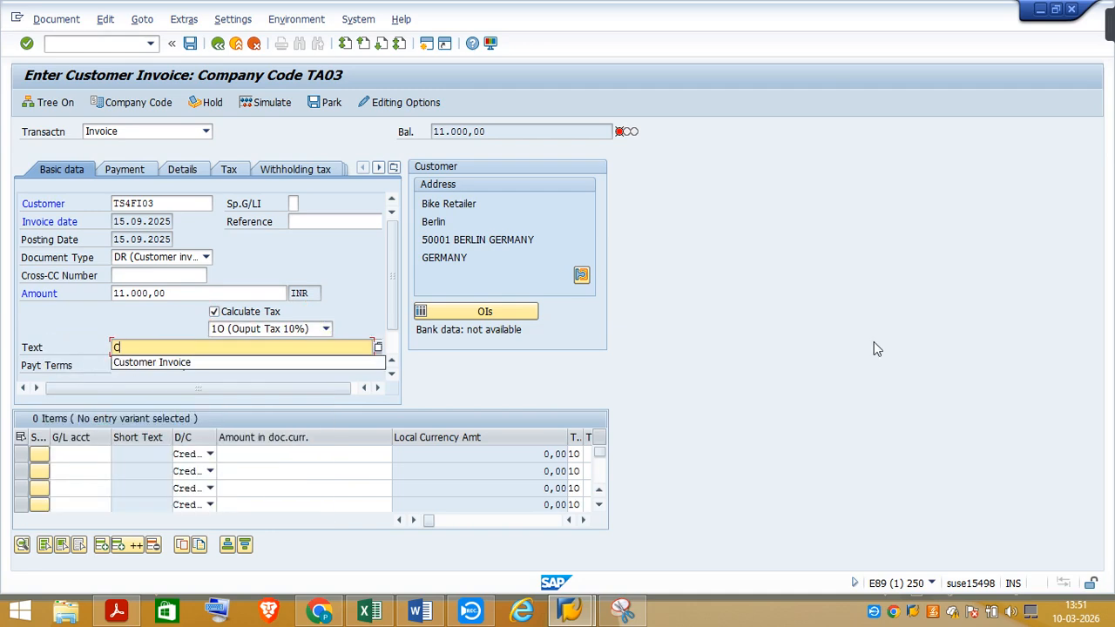
{"action": "left_click", "coordinate": [143, 362]}
Enter G/L account 41000500 in the first item line with a credit amount of 11000
{"action": "left_click", "coordinate": [75, 454]}
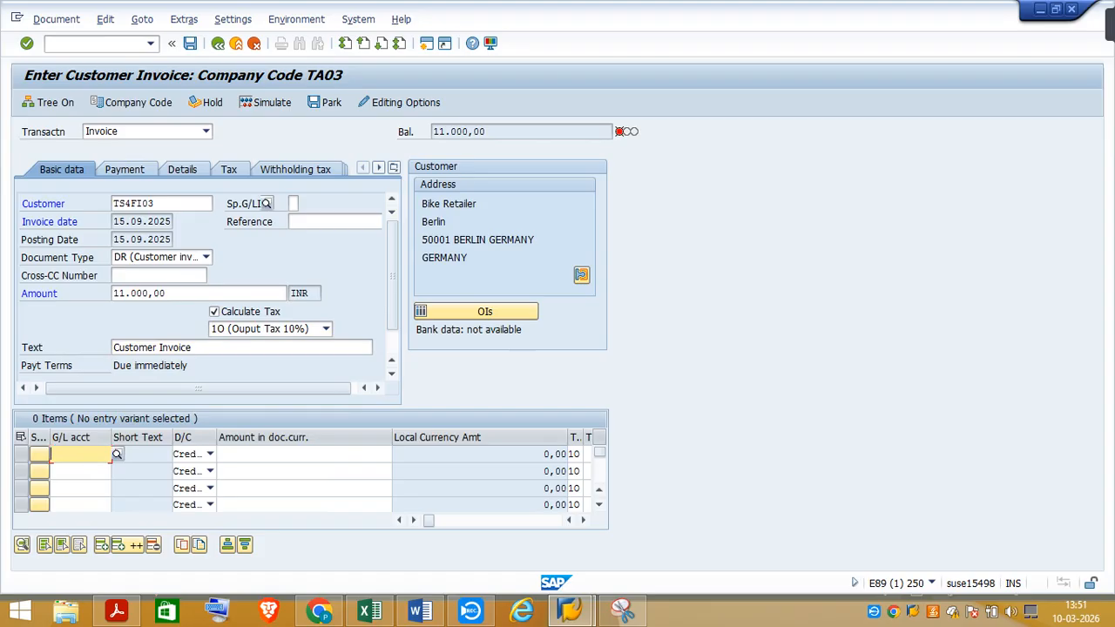
{"action": "type", "text": "41"}
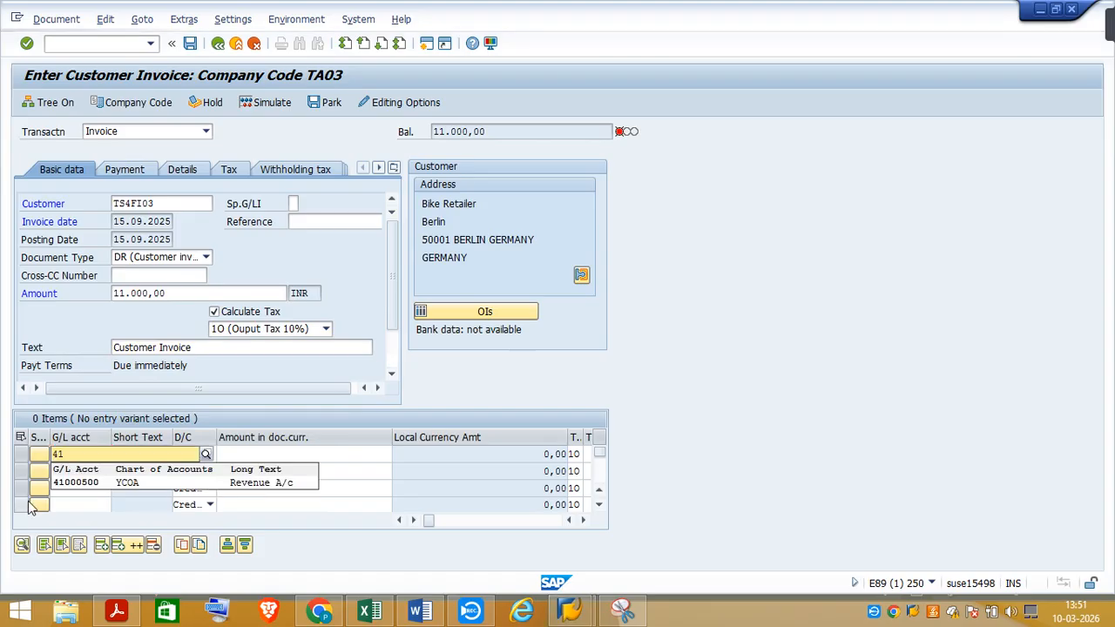
{"action": "left_click", "coordinate": [87, 483]}
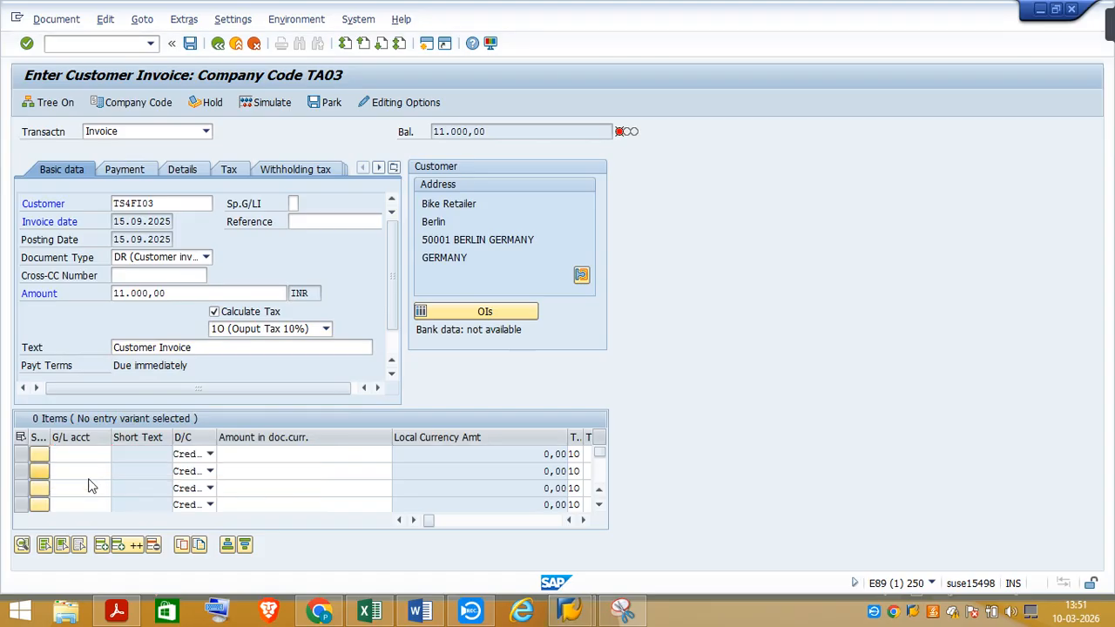
{"action": "left_click", "coordinate": [261, 453]}
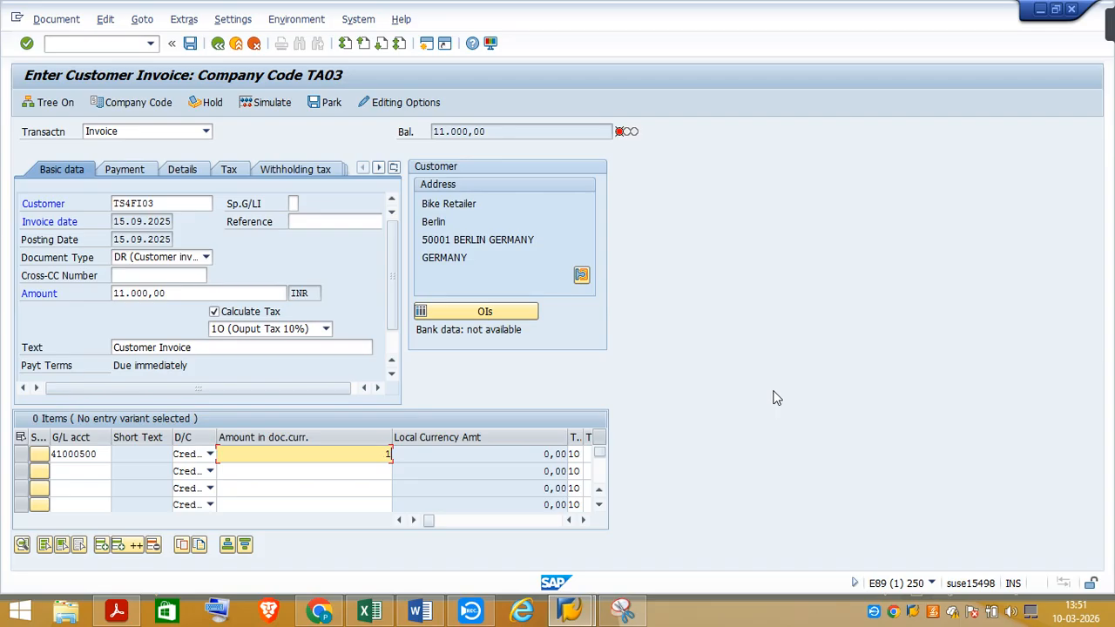
{"action": "key", "text": "space"}
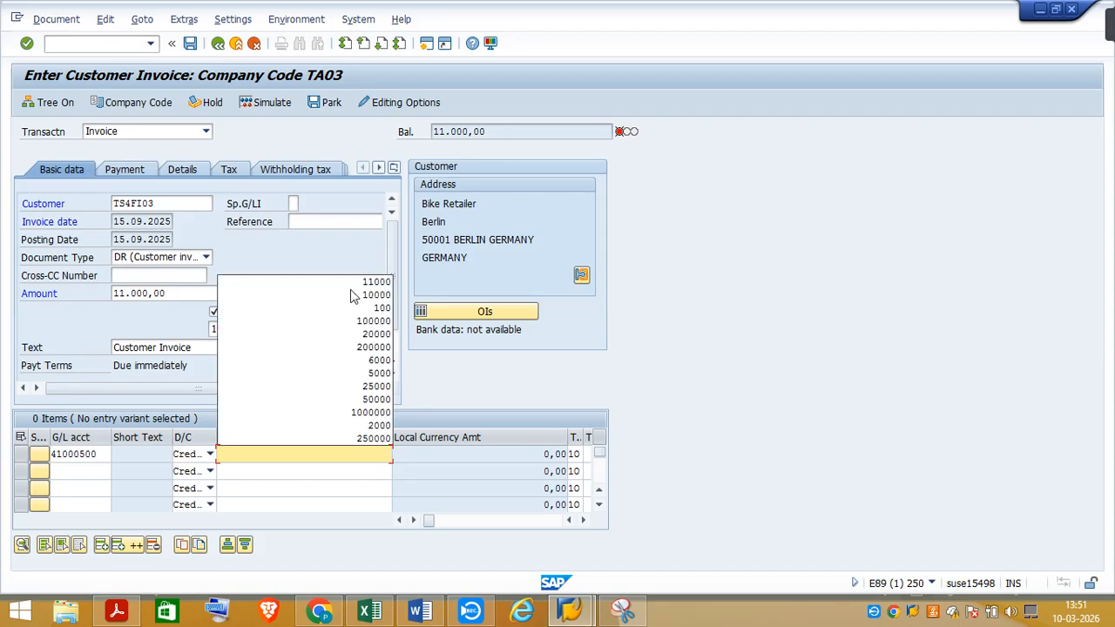
{"action": "left_click", "coordinate": [377, 283]}
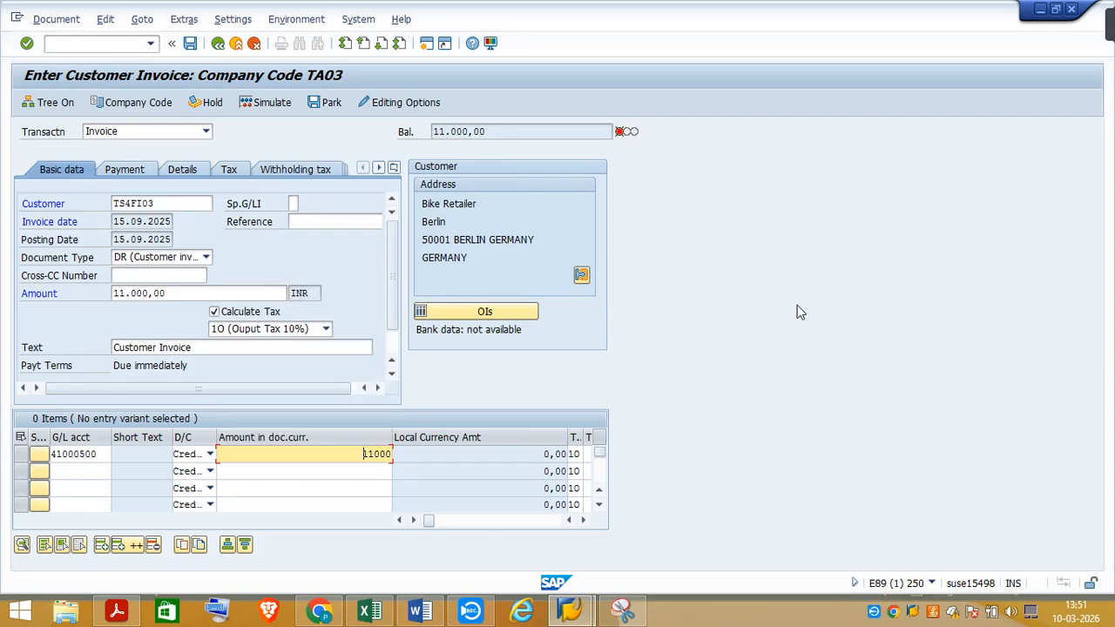
Enter "Customer Invoice" as the text of the first G/L item line and confirm the entries, accepting the due date warning
{"action": "key", "text": "Tab"}
{"action": "key", "text": "Tab"}
{"action": "key", "text": "Tab"}
{"action": "key", "text": "Tab"}
{"action": "key", "text": "Tab"}
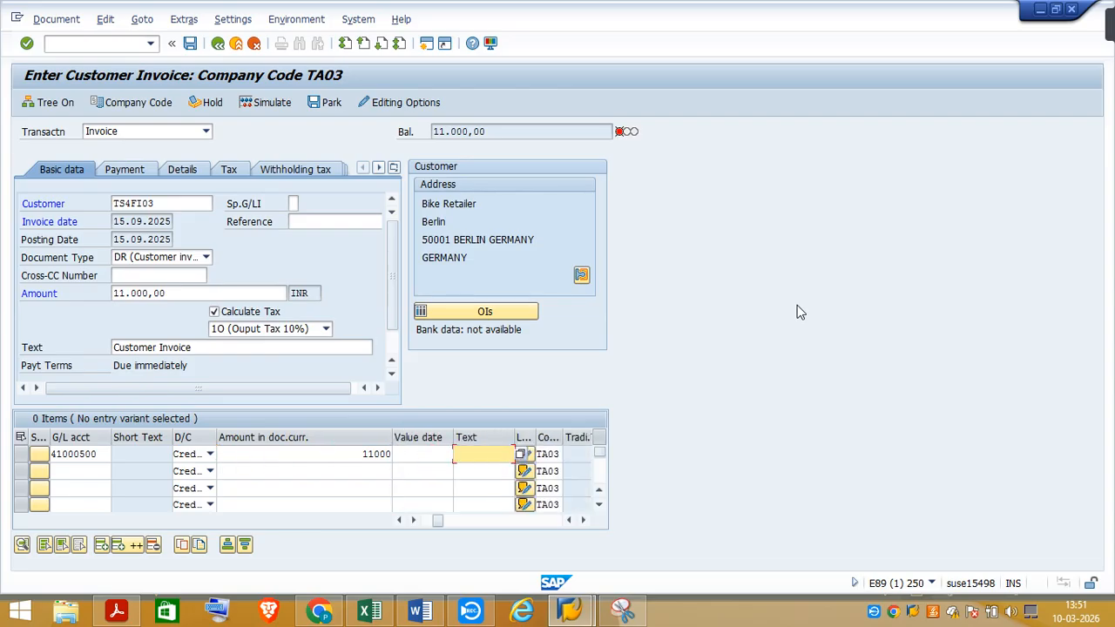
{"action": "type", "text": "C"}
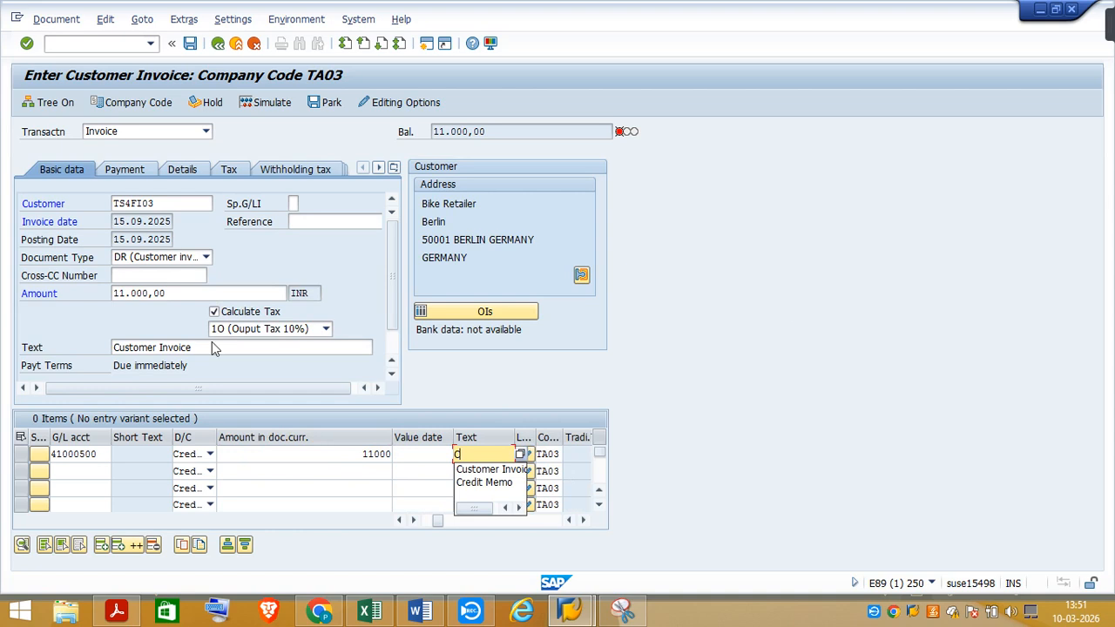
{"action": "left_click", "coordinate": [490, 471]}
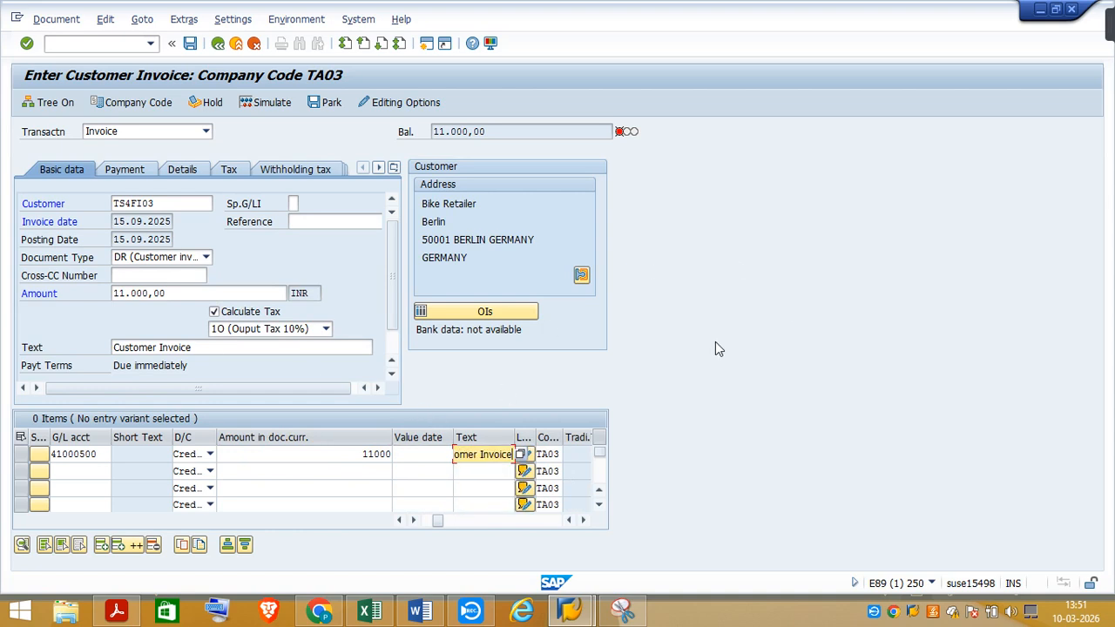
{"action": "key", "text": "Return"}
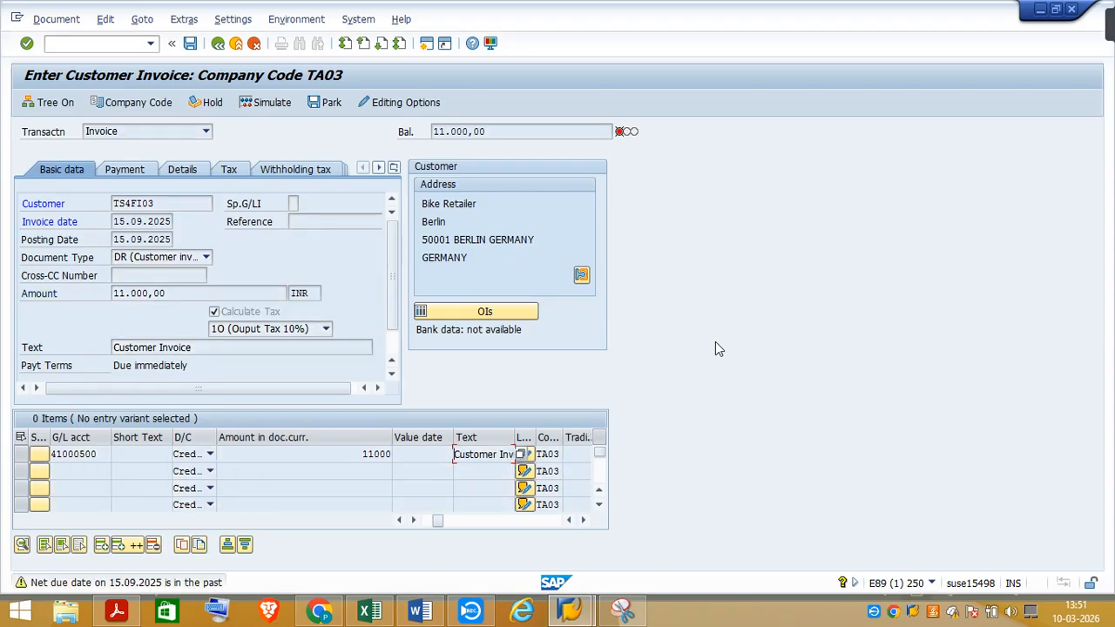
{"action": "key", "text": "Return"}
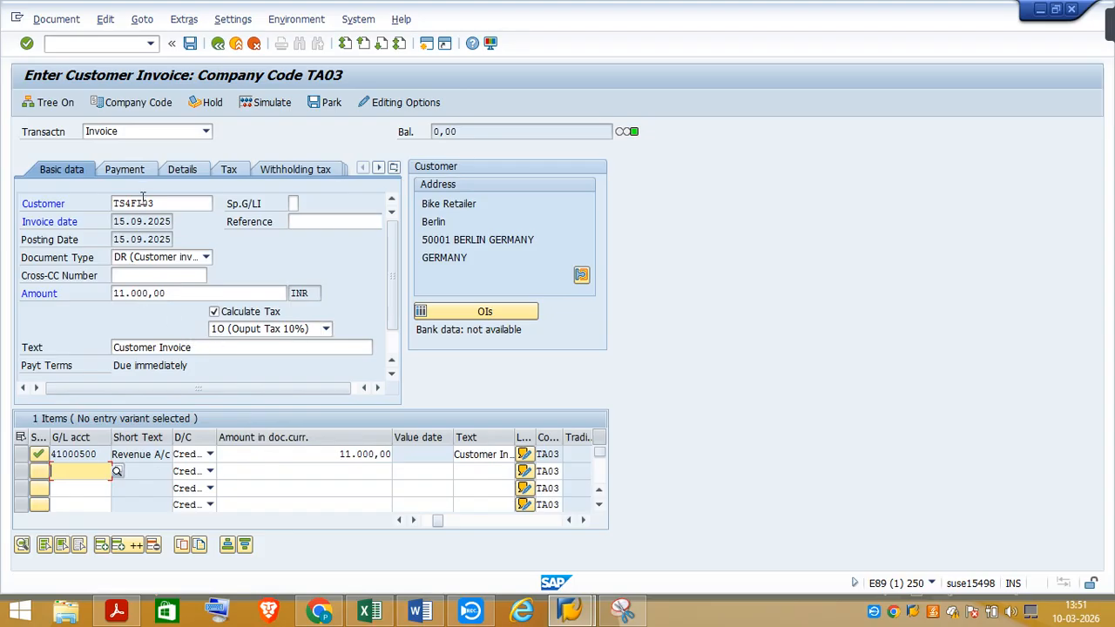
Simulate the invoice to add the text "Customer Invoice" to the output tax item, and post the document
{"action": "left_click", "coordinate": [268, 104]}
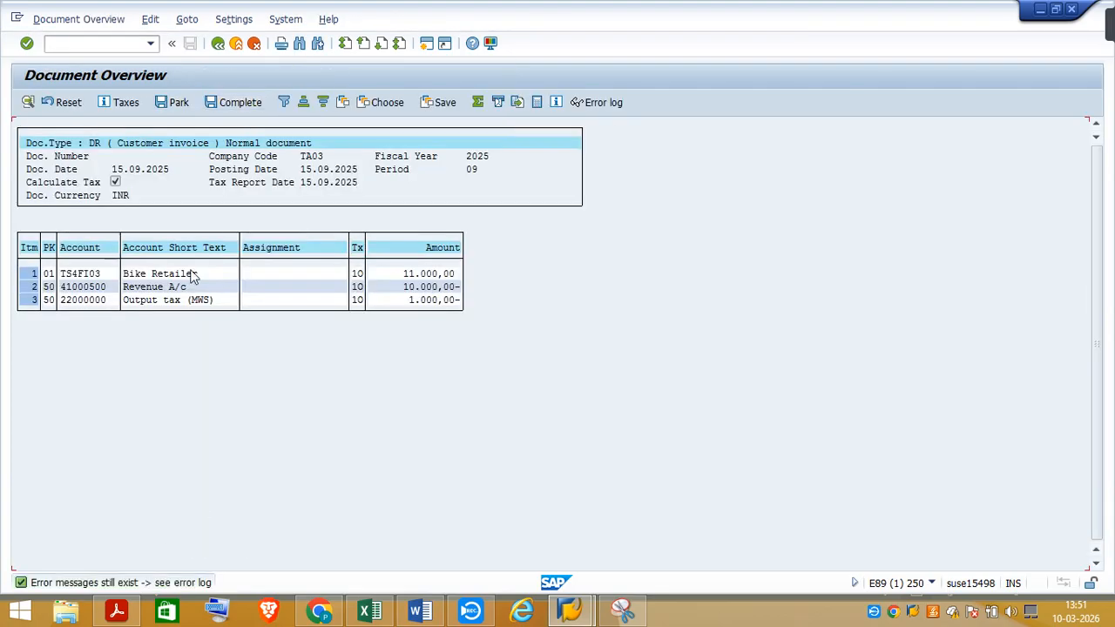
{"action": "double_click", "coordinate": [153, 300]}
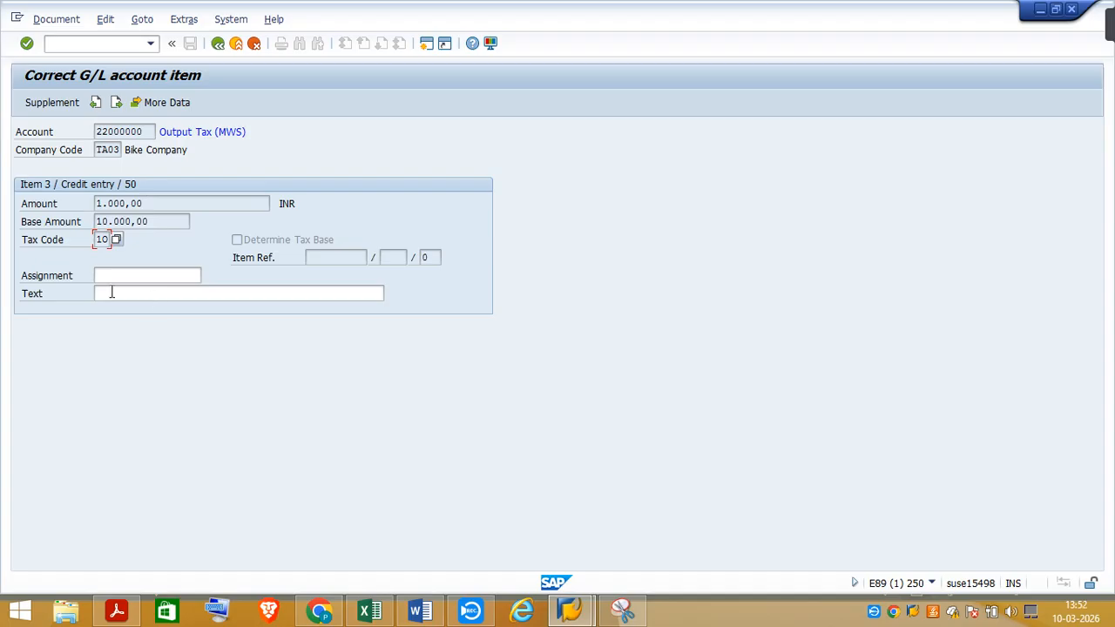
{"action": "left_click", "coordinate": [112, 293]}
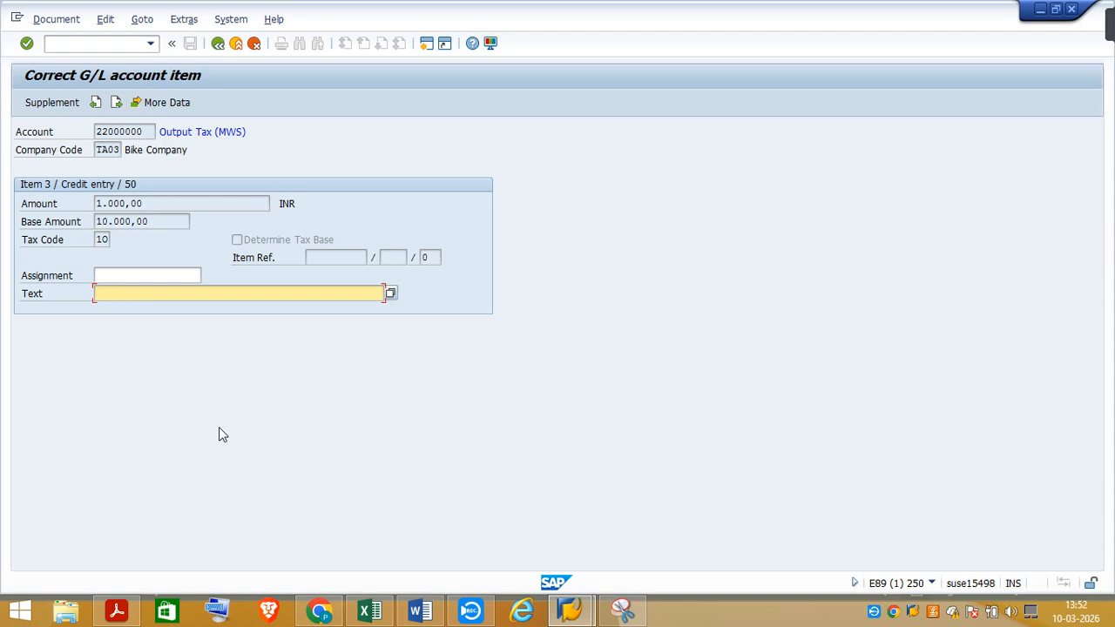
{"action": "type", "text": "Cus"}
{"action": "left_click", "coordinate": [141, 309]}
{"action": "left_click", "coordinate": [218, 43]}
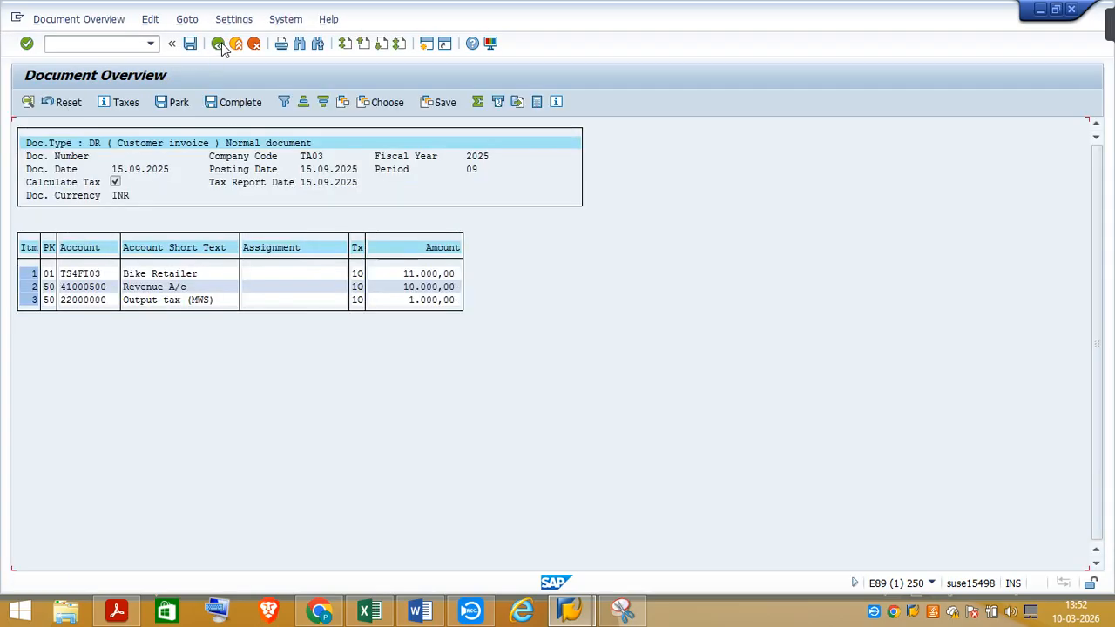
{"action": "left_click", "coordinate": [191, 44]}
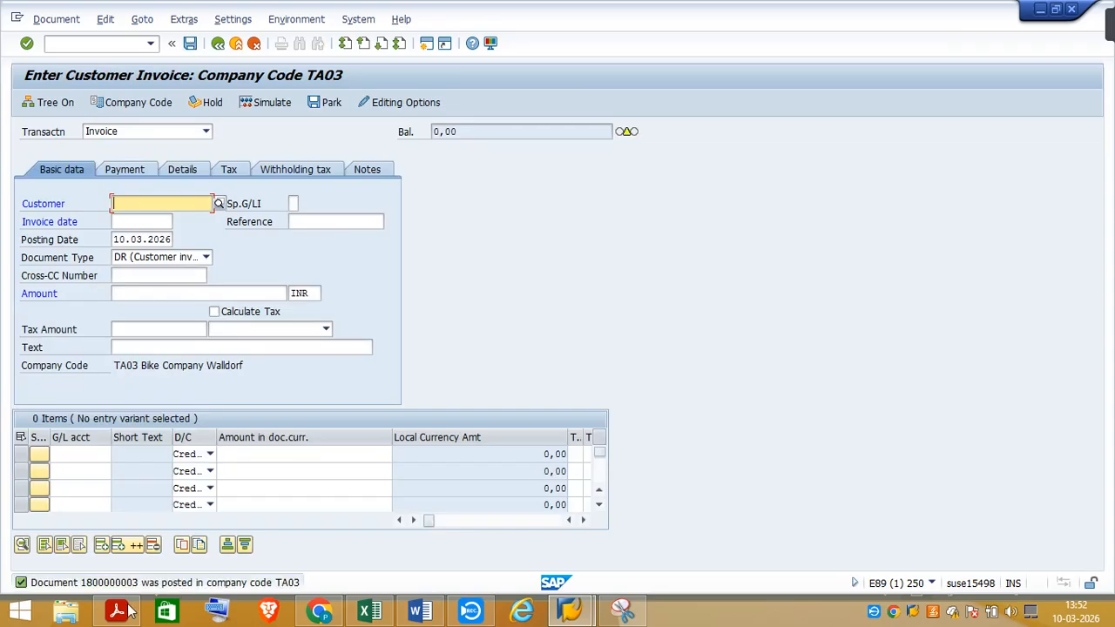
Copy the document number from the posting message into cell F973 on Sheet2 of the SAP Certification Excel workbook, and save the workbook
{"action": "left_click", "coordinate": [102, 587]}
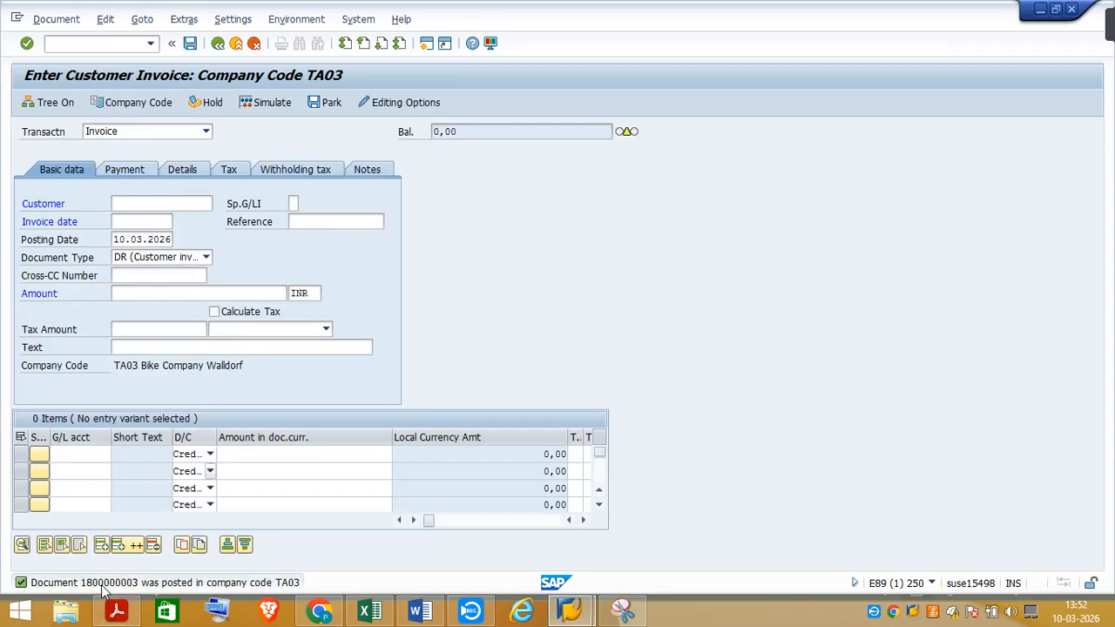
{"action": "double_click", "coordinate": [101, 589]}
{"action": "left_click_drag", "start_coordinate": [105, 119], "coordinate": [184, 126]}
{"action": "key", "text": "ctrl+c"}
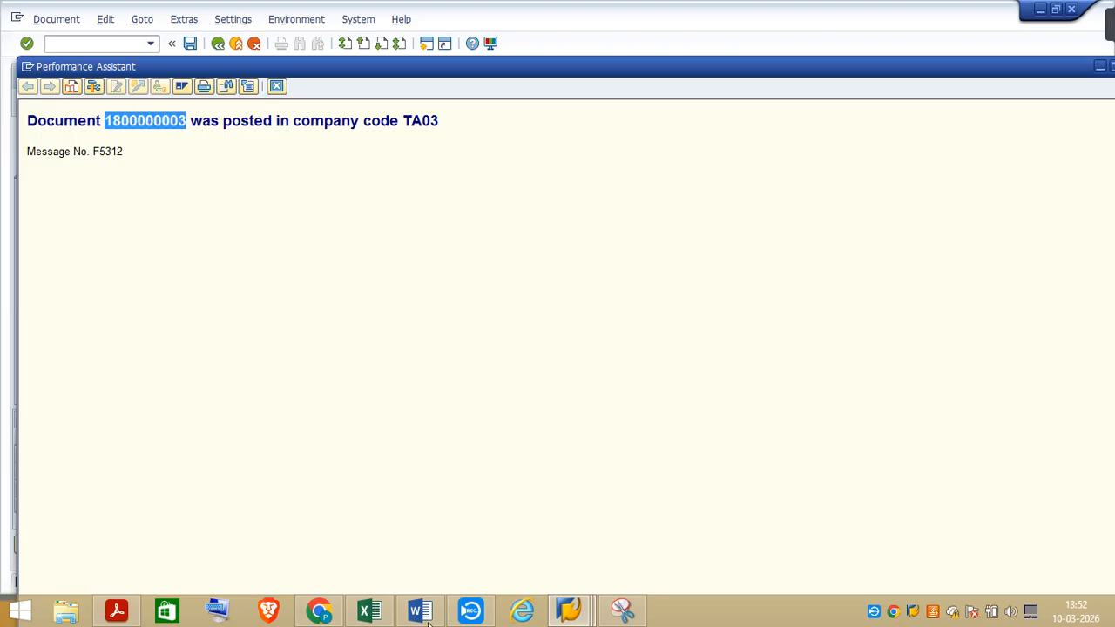
{"action": "left_click", "coordinate": [370, 610]}
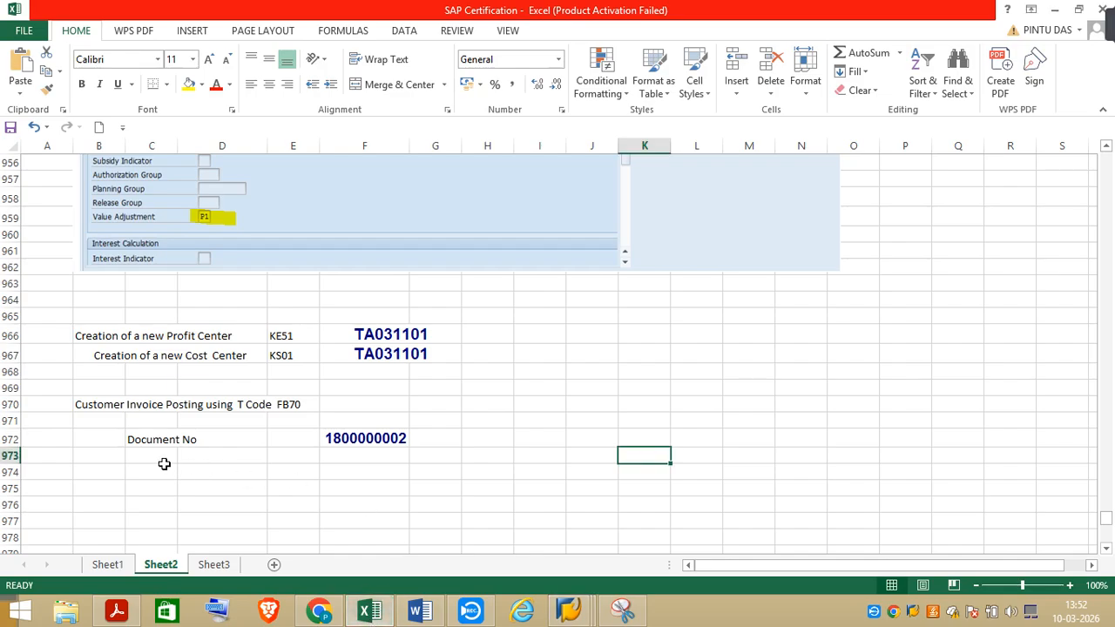
{"action": "left_click", "coordinate": [329, 458]}
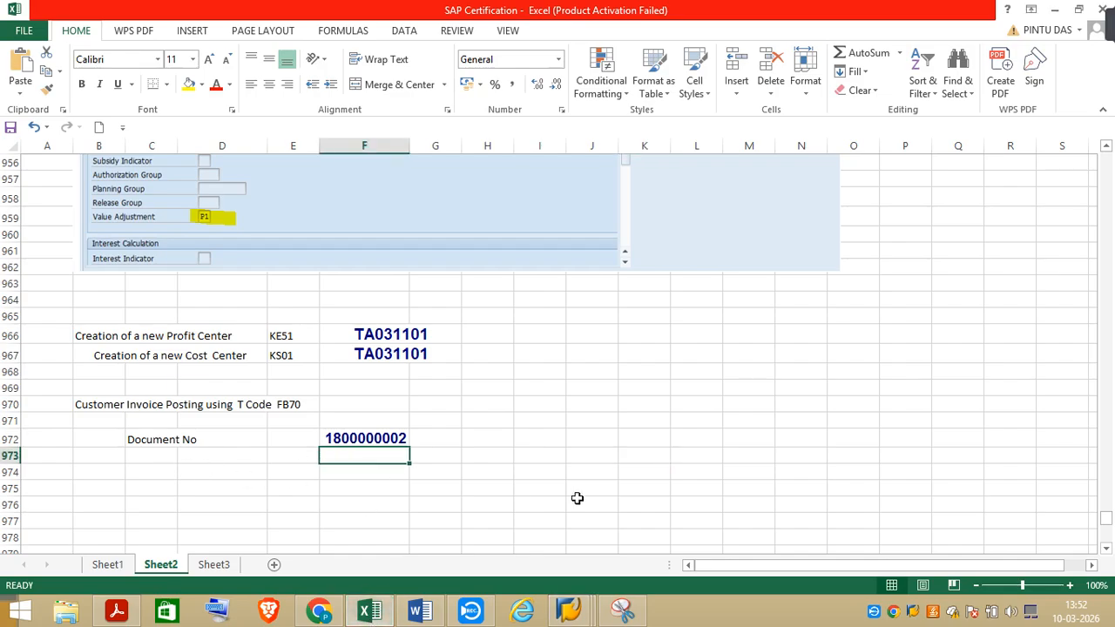
{"action": "key", "text": "ctrl+v"}
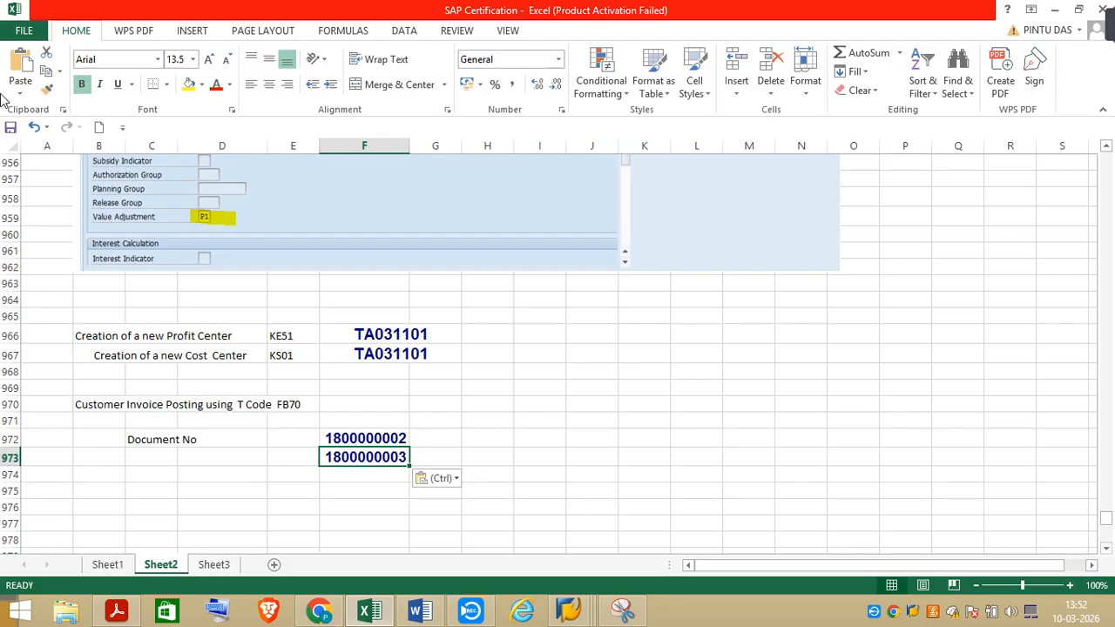
{"action": "left_click", "coordinate": [10, 129]}
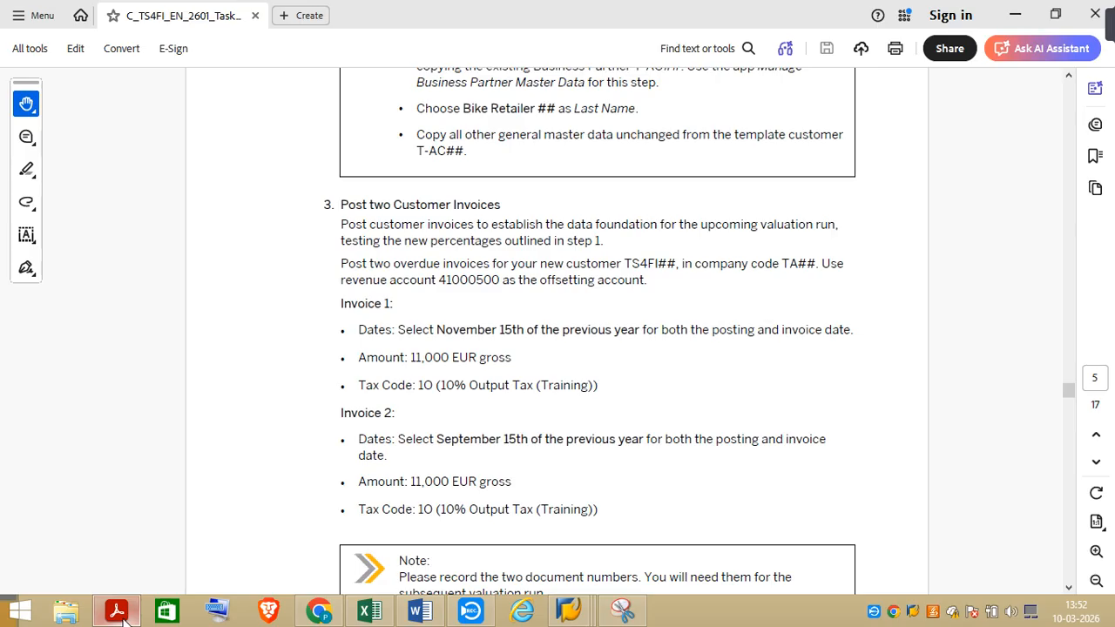
Switch to the task PDF in Acrobat and read the note below Invoice 2 and task 4, Perform the Valuation Run
{"action": "left_click", "coordinate": [117, 610]}
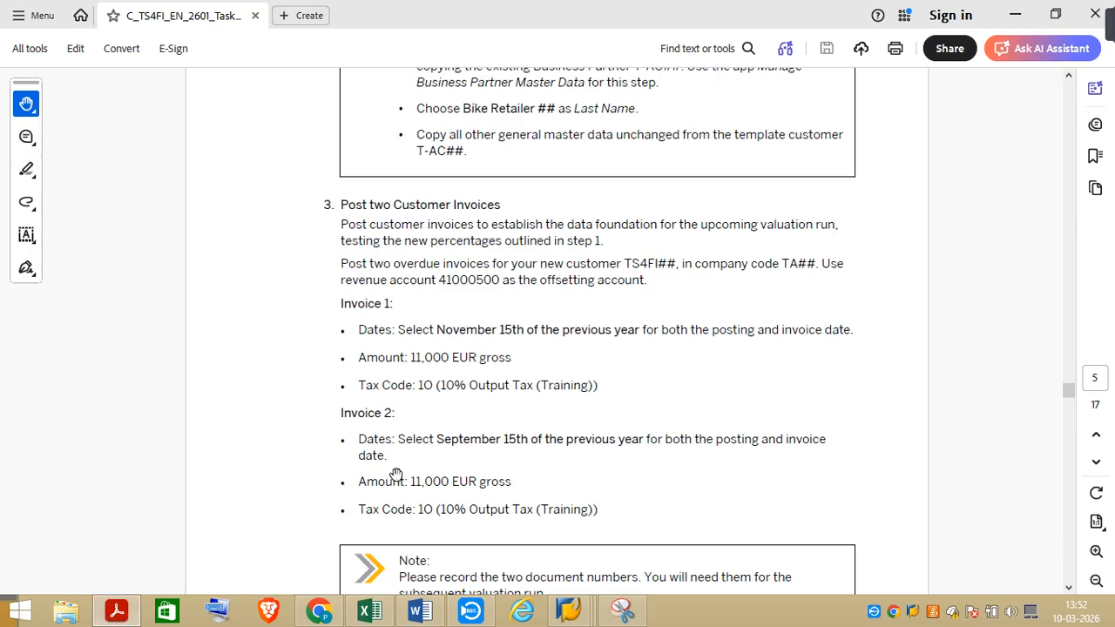
{"action": "left_click", "coordinate": [1068, 588]}
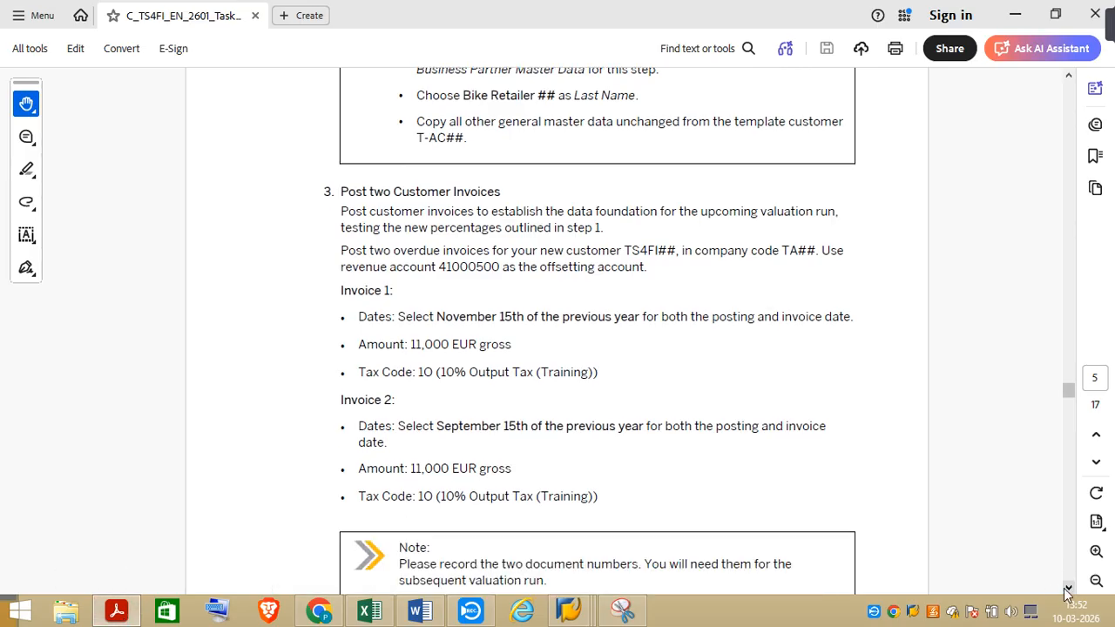
{"action": "left_click", "coordinate": [1068, 591]}
{"action": "left_click", "coordinate": [1069, 591]}
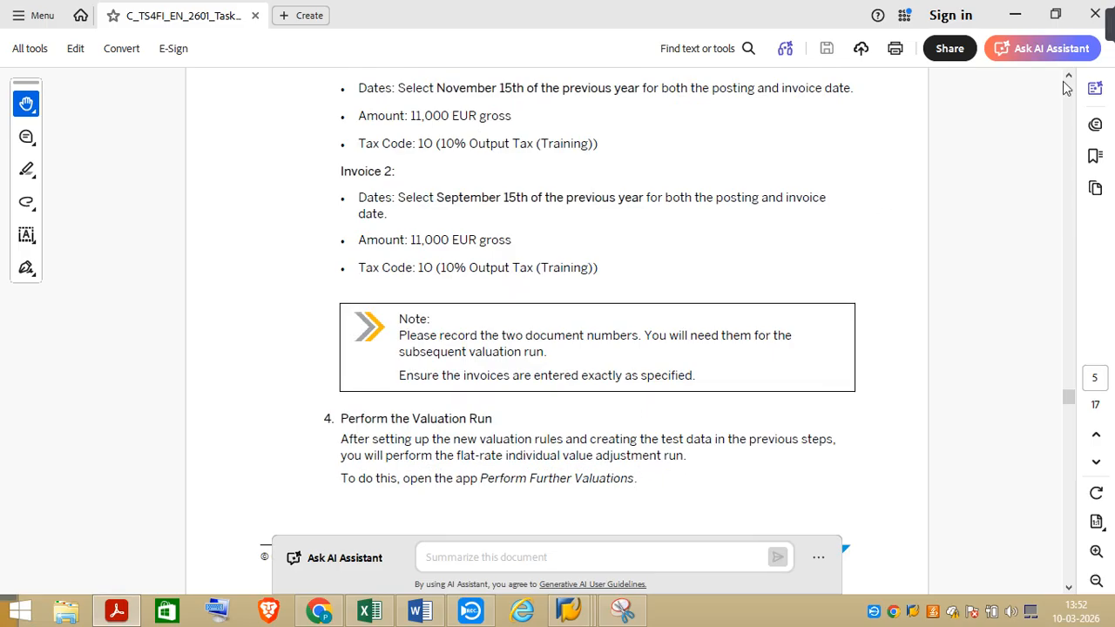
{"action": "mouse_move", "coordinate": [1109, 32]}
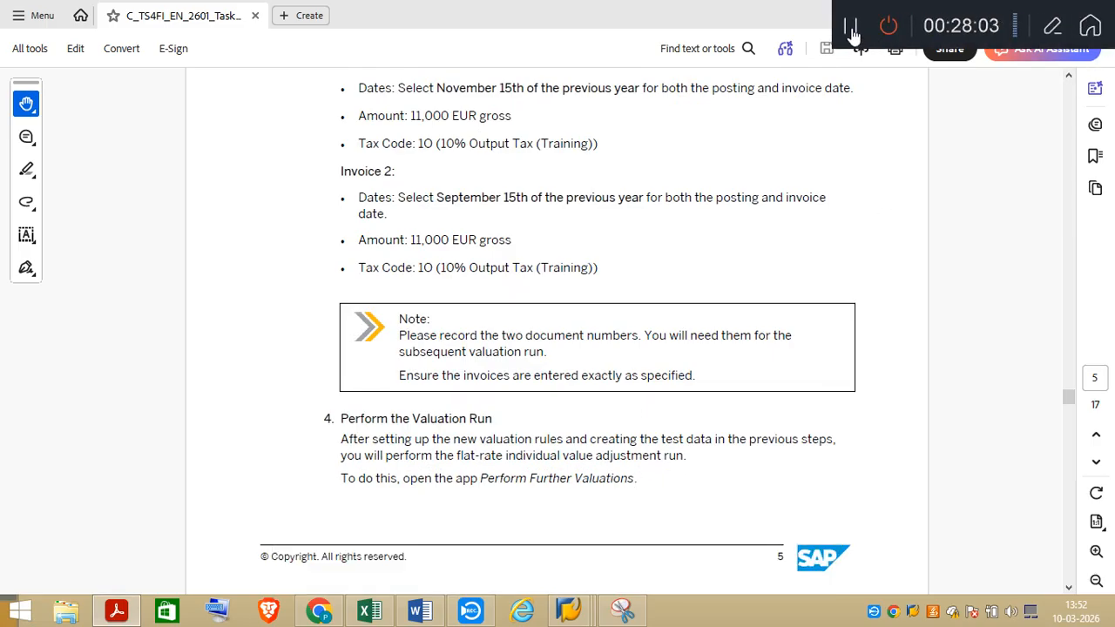